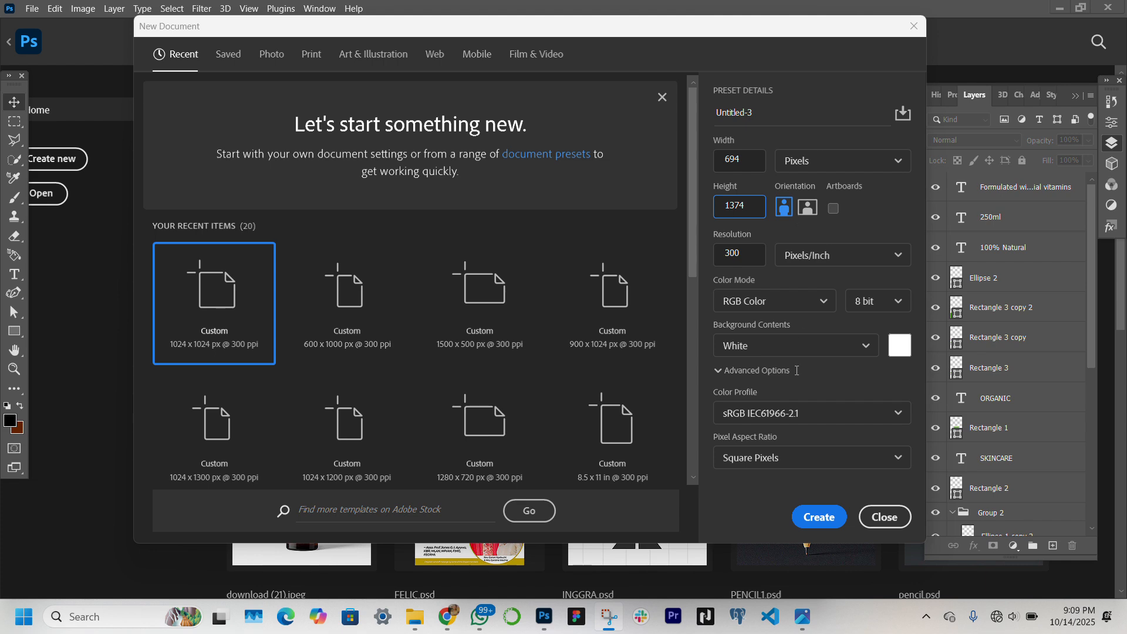
Create a 694 × 1374 px RGB document at 300 ppi and place the aloe vera gel image in it
click(809, 519)
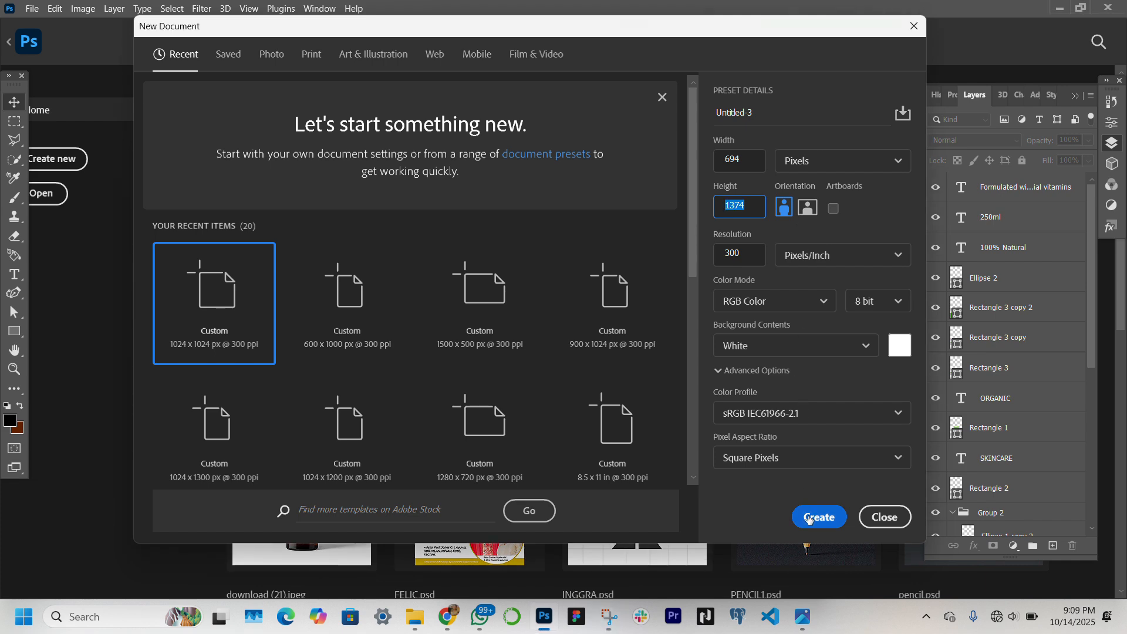
click(810, 519)
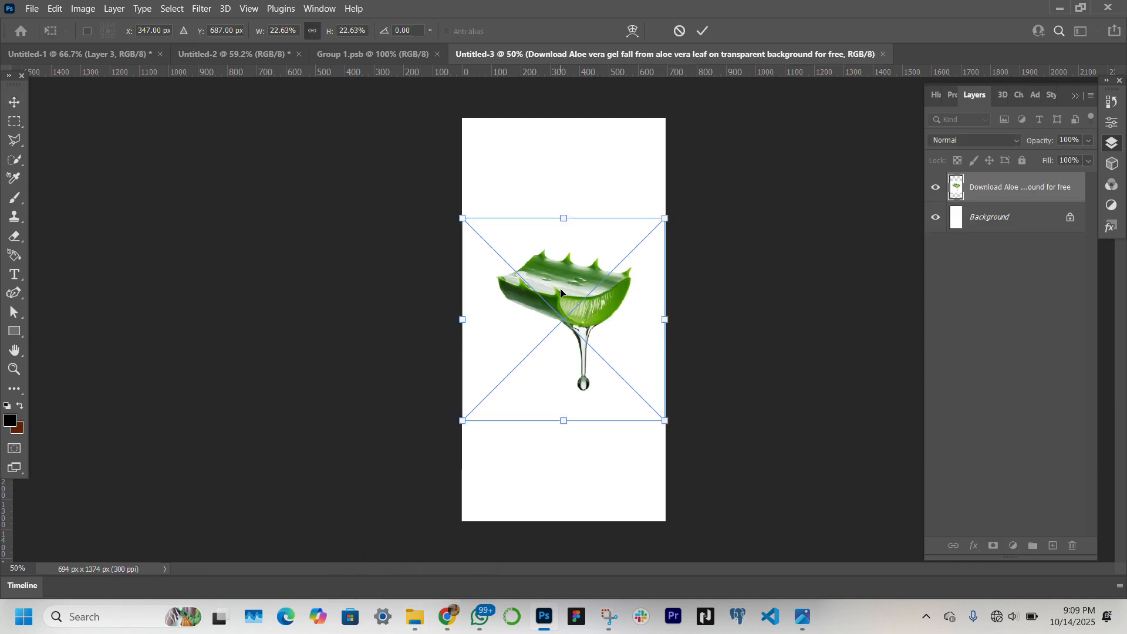
key(Return)
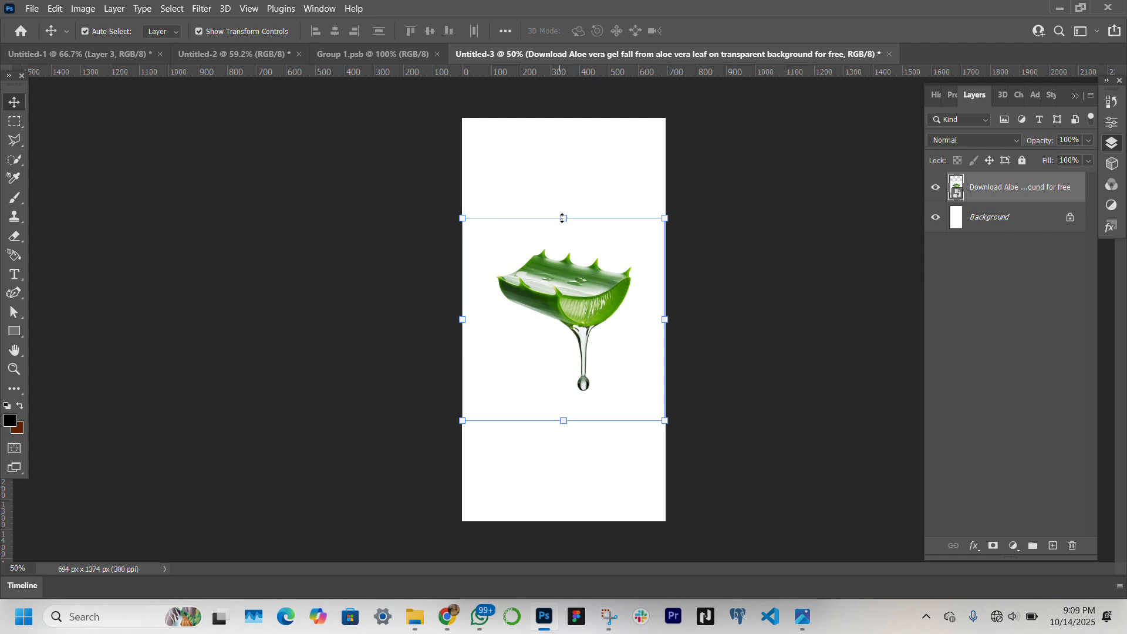
Select the aloe leaf and its gel drip as the subject and add a layer mask from the selection
click(931, 218)
click(931, 217)
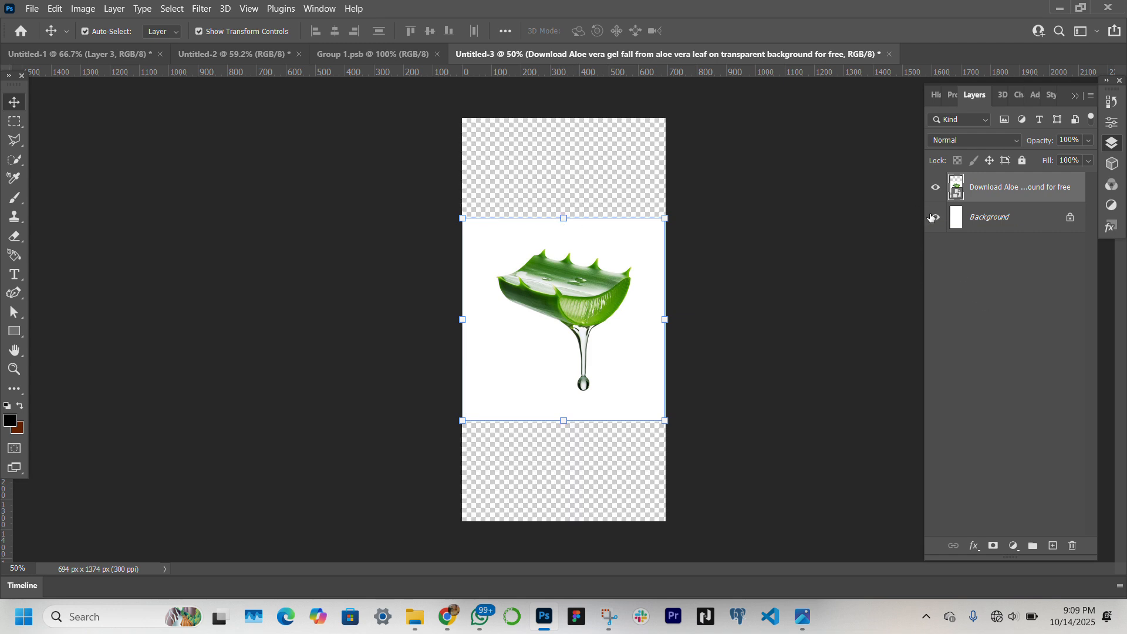
click(170, 9)
click(226, 171)
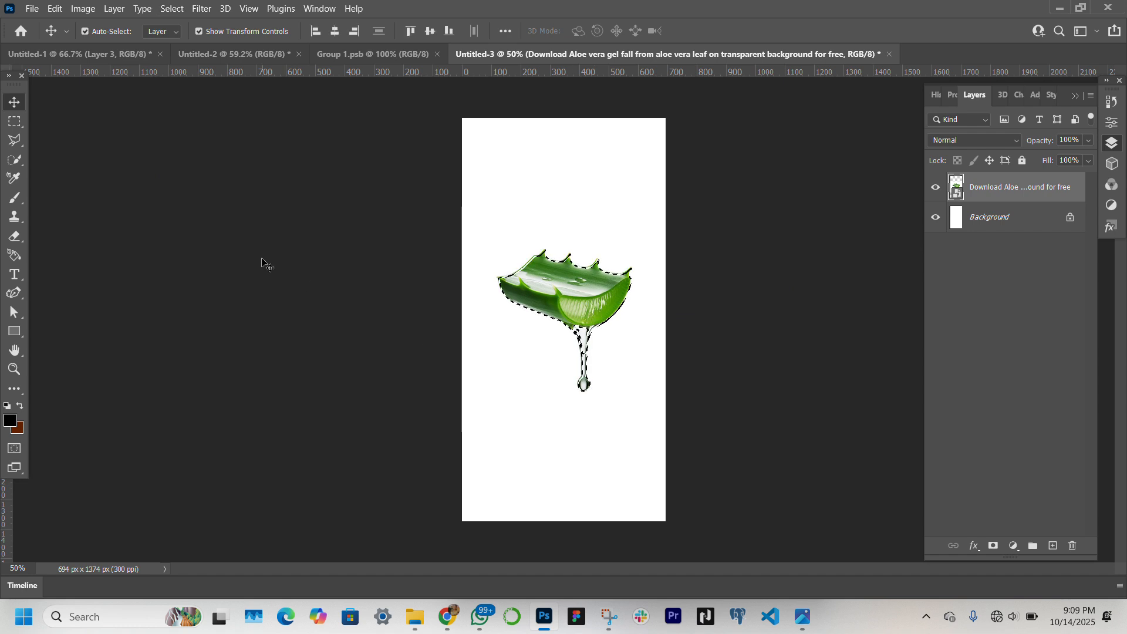
click(15, 159)
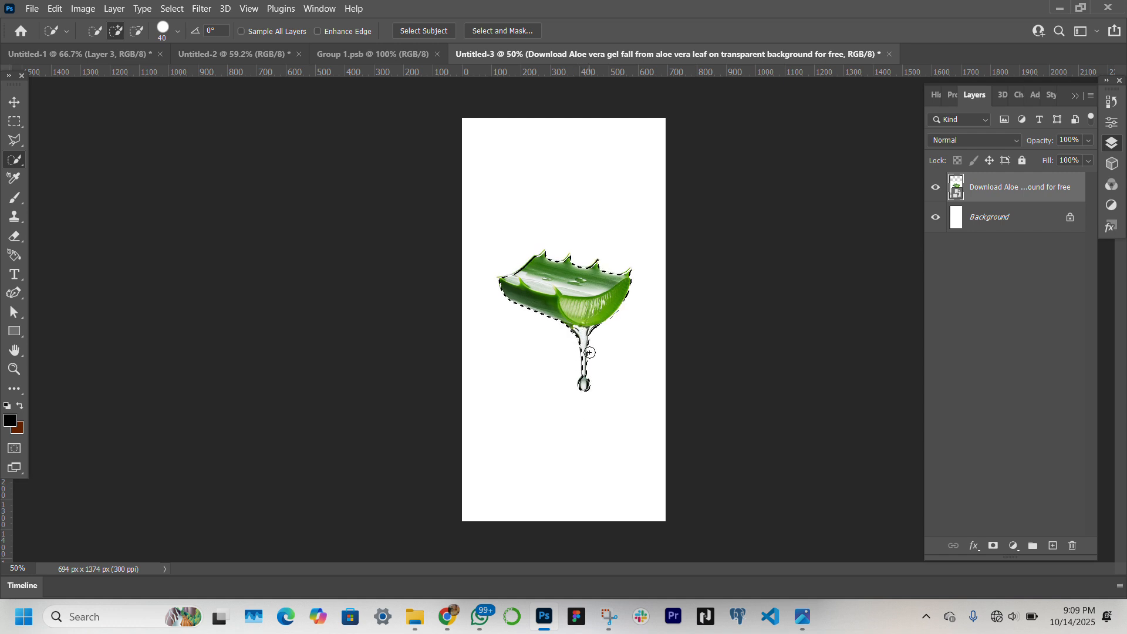
click(14, 103)
click(993, 547)
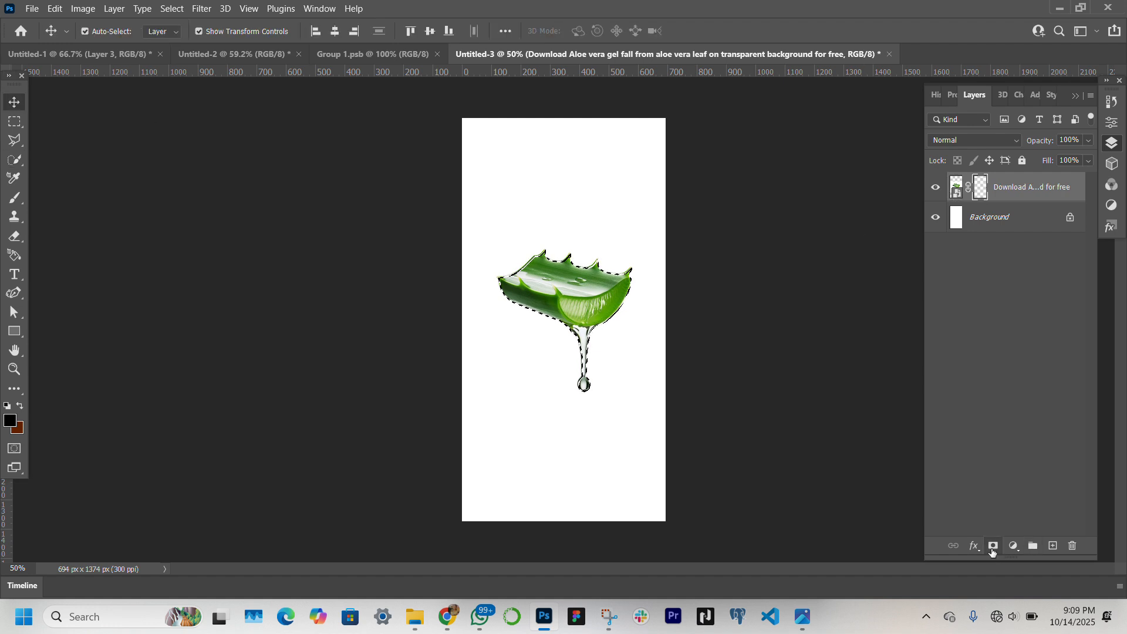
click(992, 547)
Convert the masked aloe layer to a smart object and flip it horizontally
right_click(1013, 193)
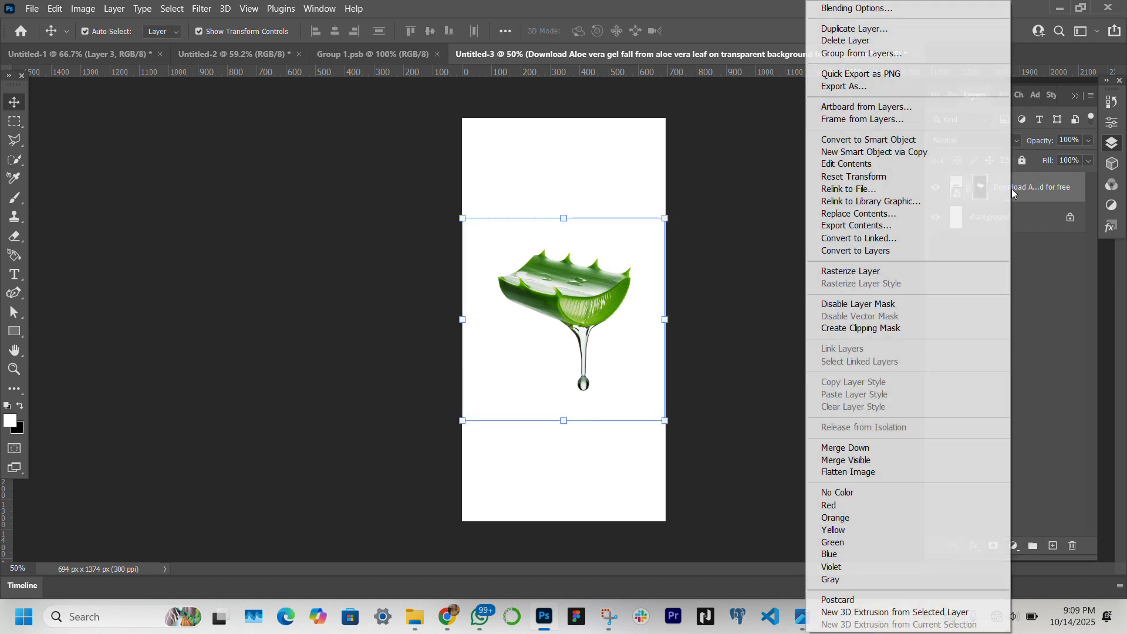
click(893, 139)
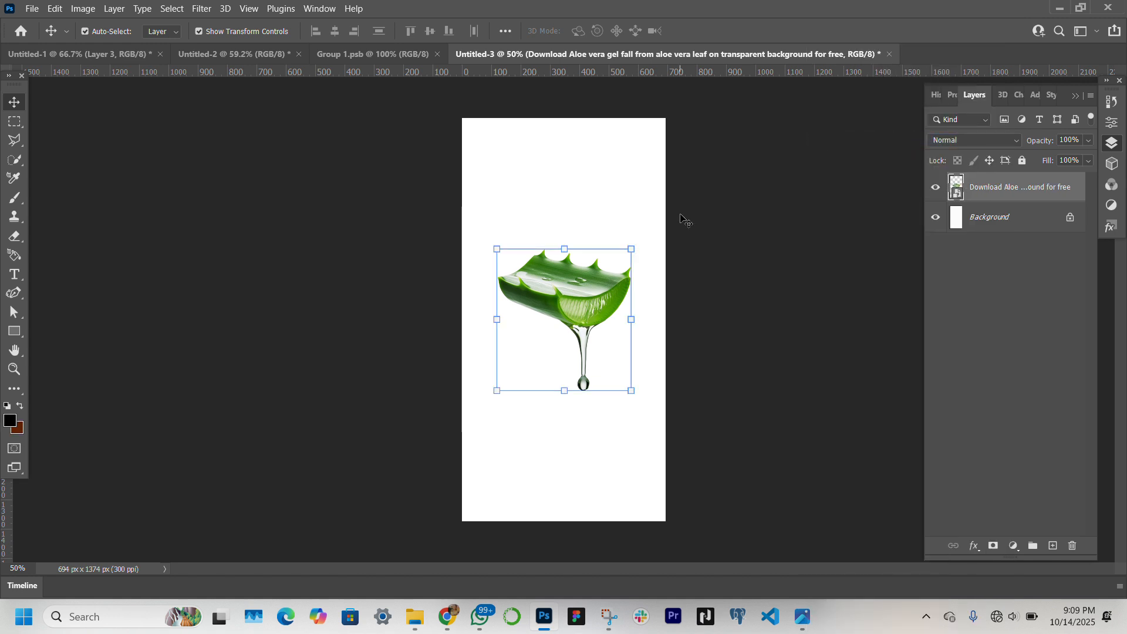
key(ctrl+t)
right_click(629, 325)
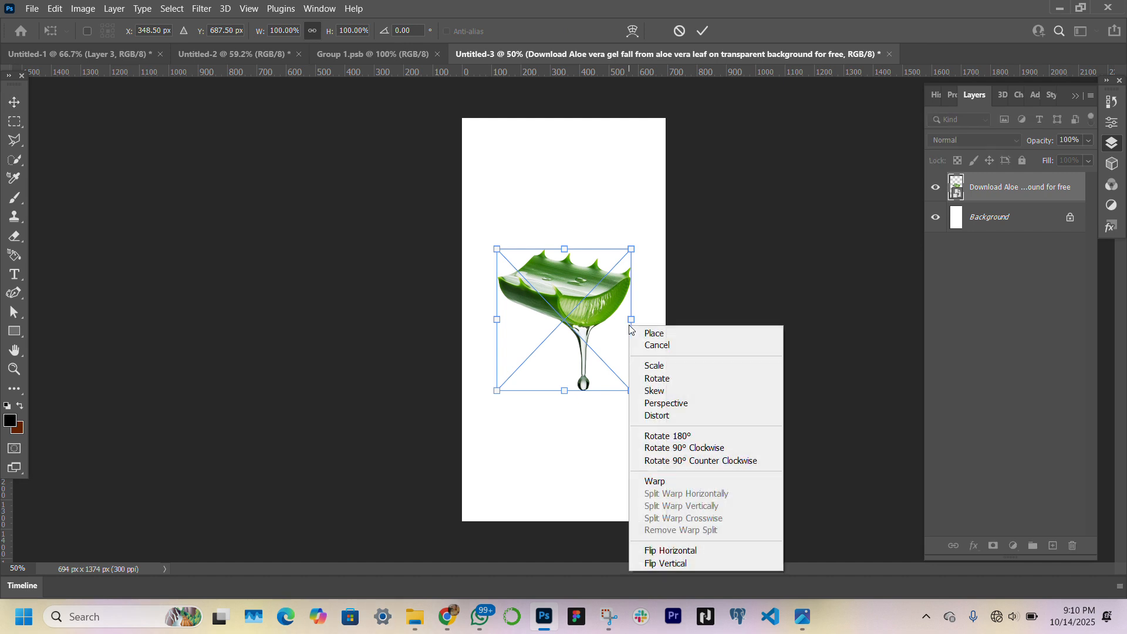
click(683, 551)
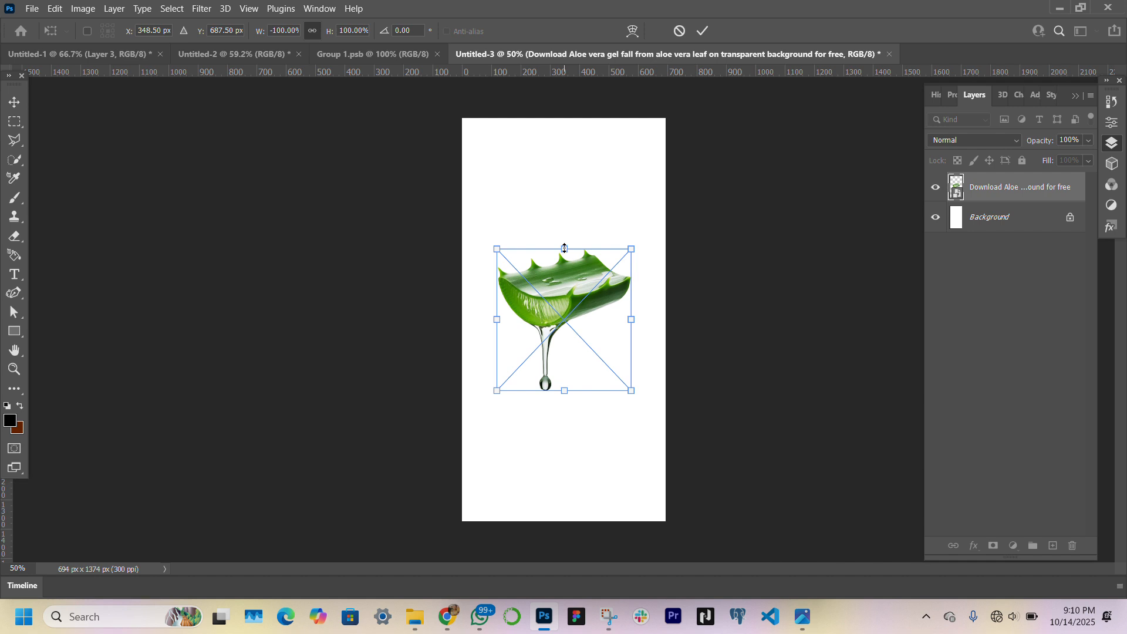
Scale the aloe leaf proportionally to about 135% and position it overlapping the canvas's upper edge and right side
drag(565, 249, 563, 149)
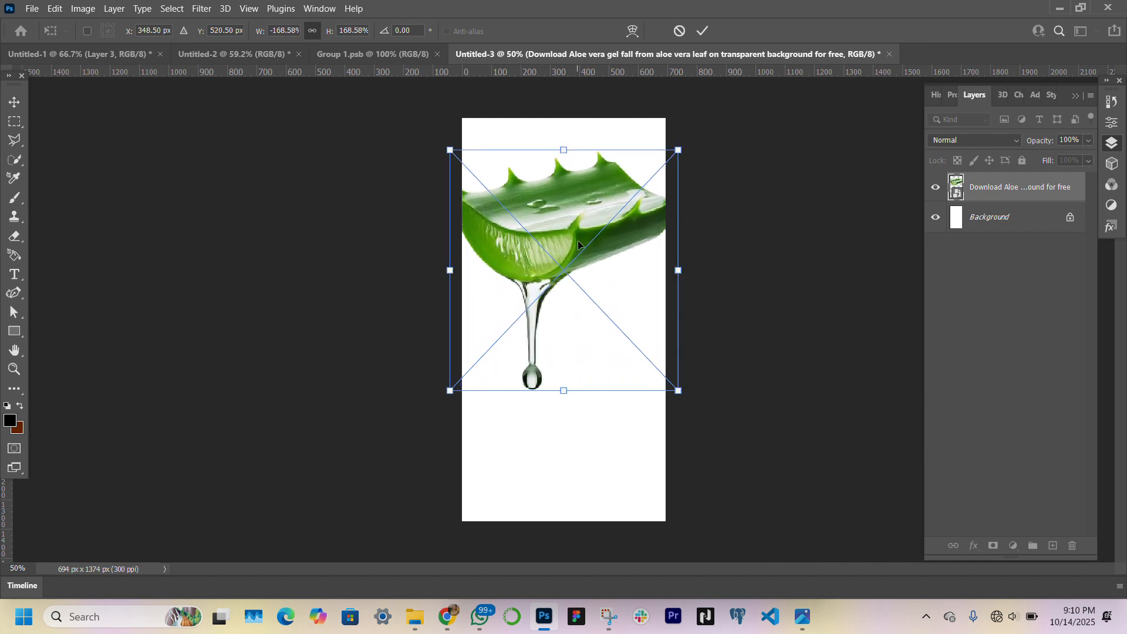
drag(577, 241, 601, 169)
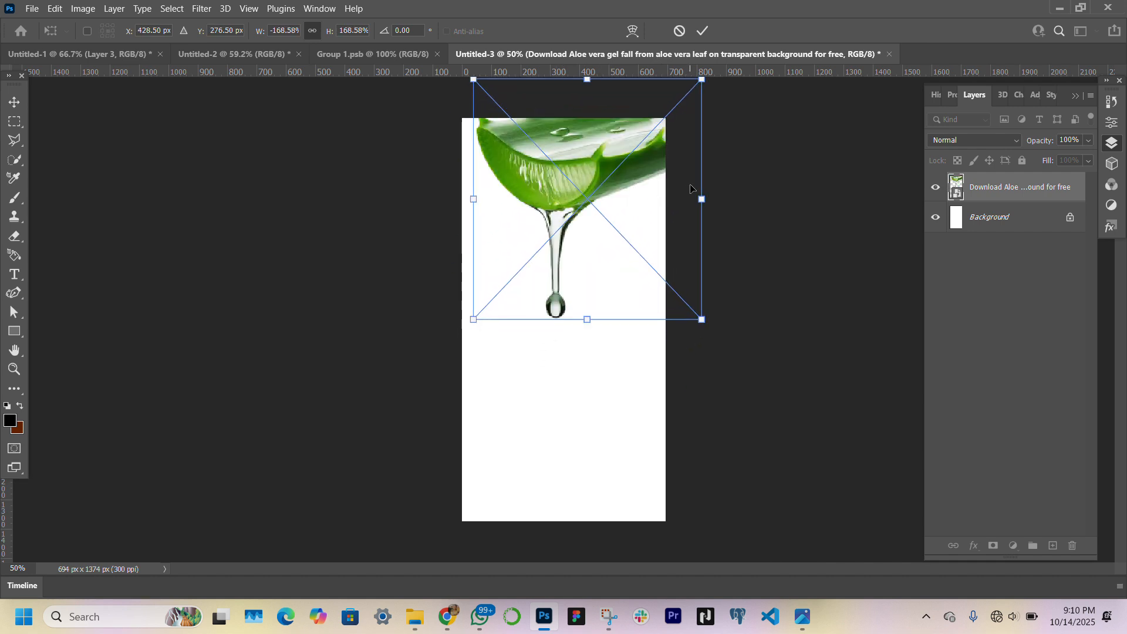
drag(701, 199, 671, 199)
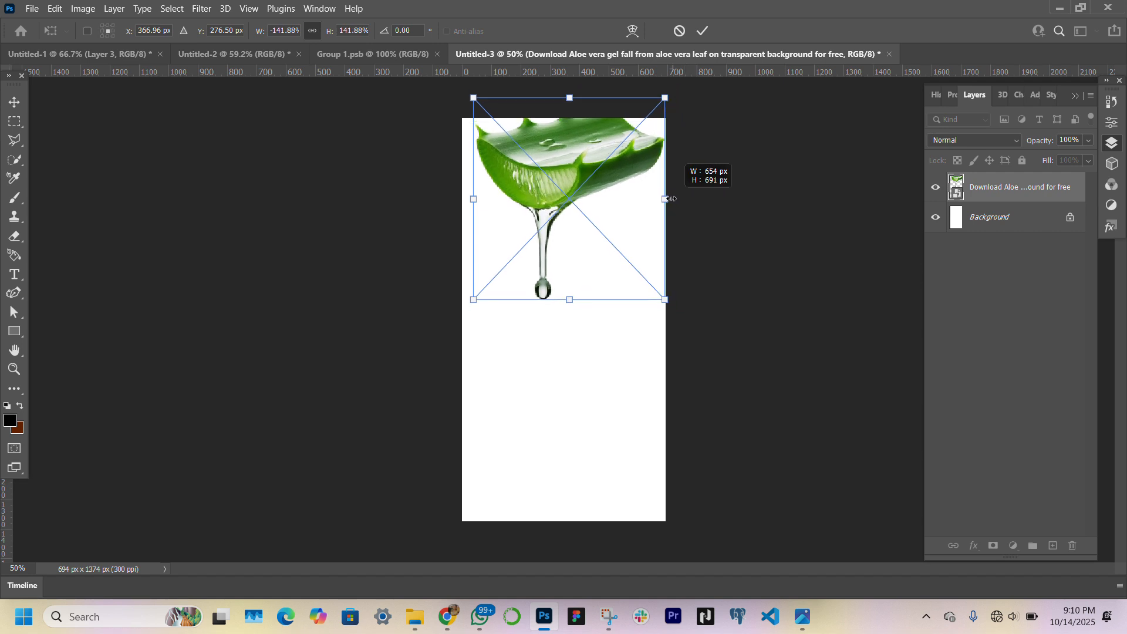
drag(570, 179, 590, 160)
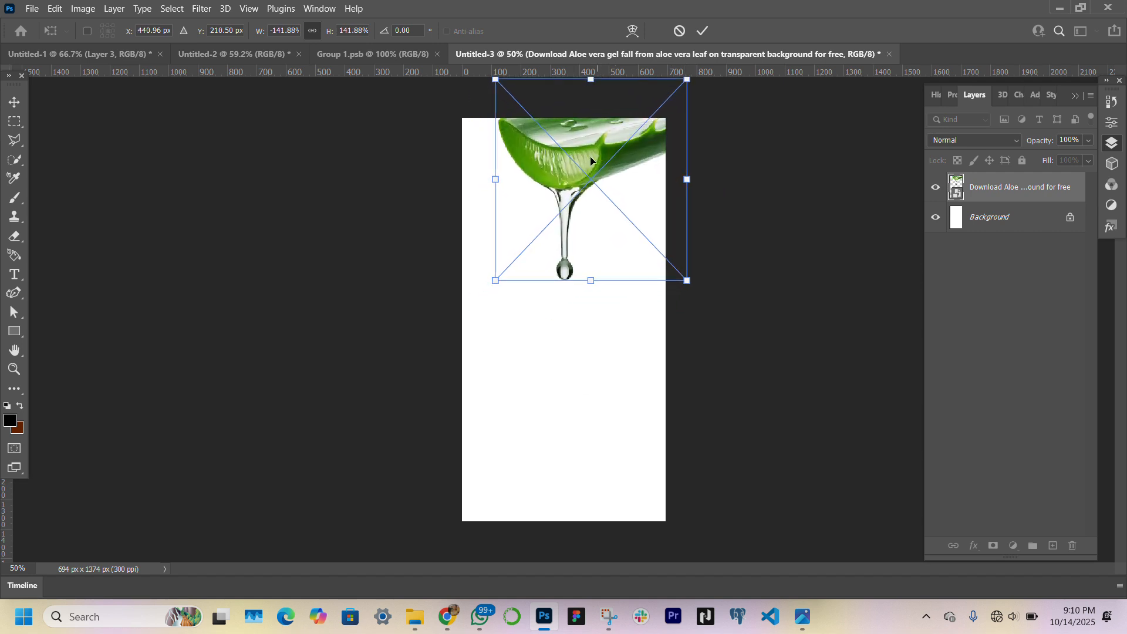
drag(492, 179, 479, 176)
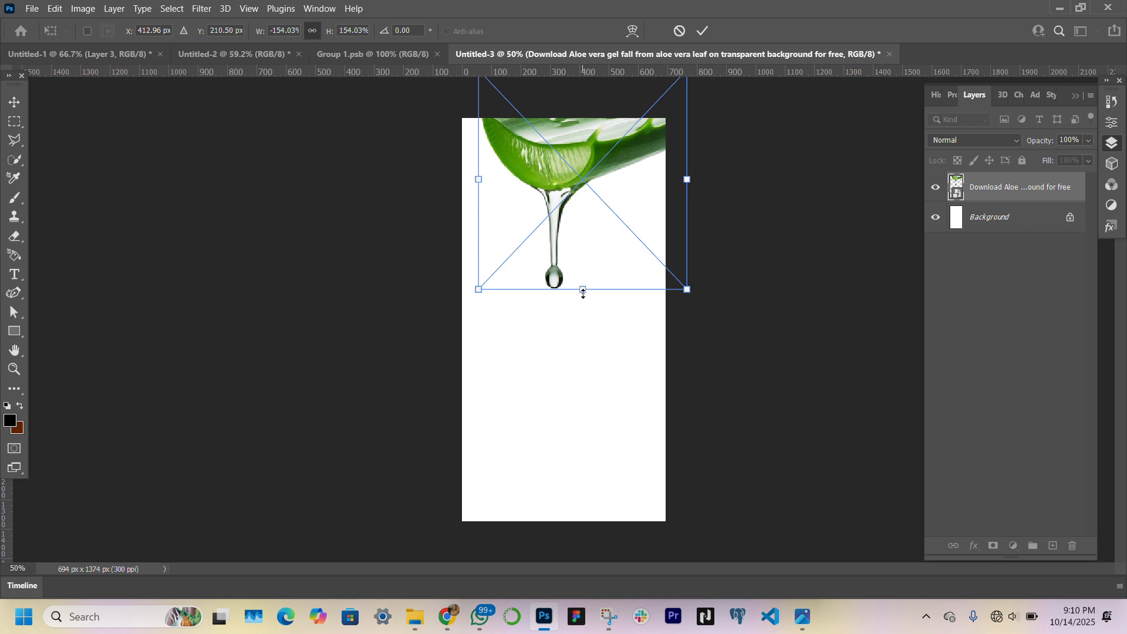
drag(583, 292, 583, 262)
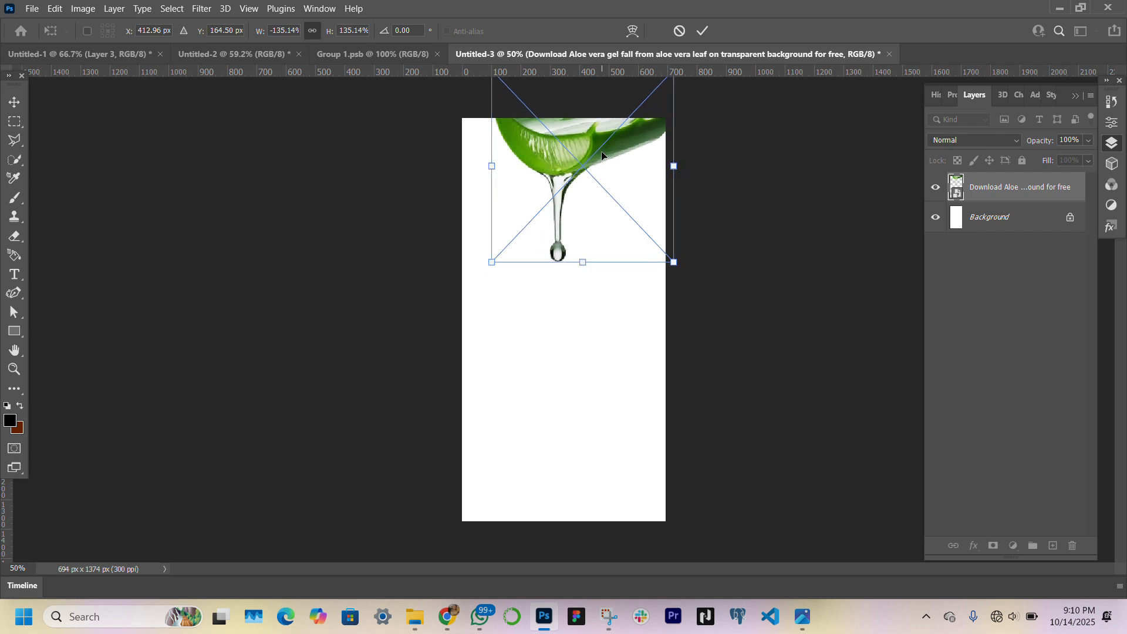
drag(603, 155, 603, 176)
key(Return)
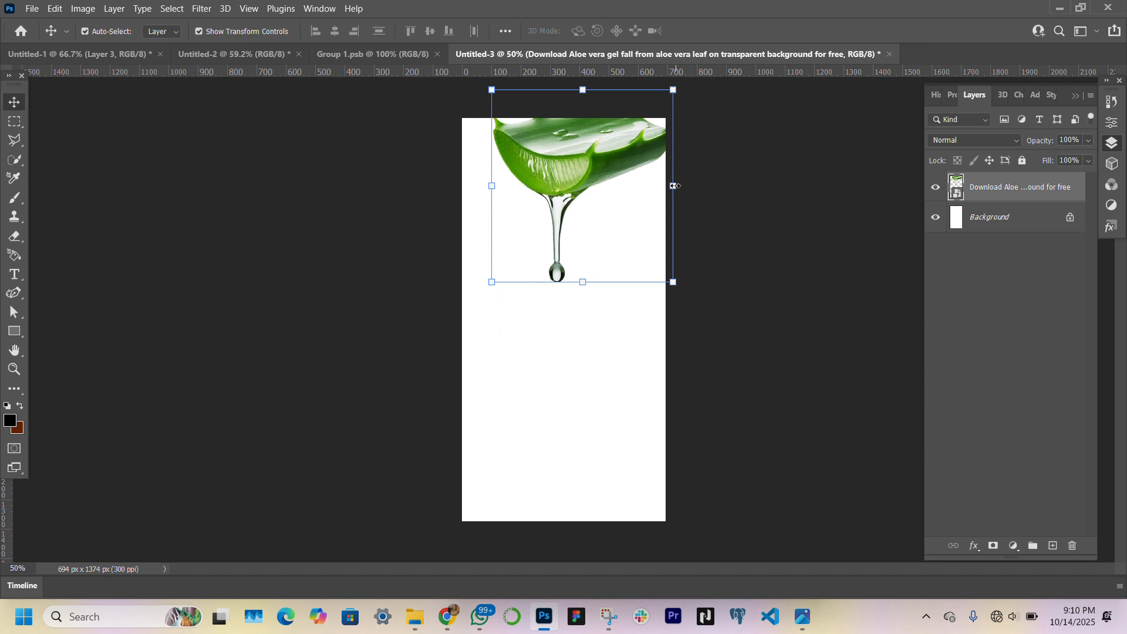
Stretch the aloe leaf's width to about 155%, nudge it slightly up and left, and deselect the layer
drag(673, 186, 699, 187)
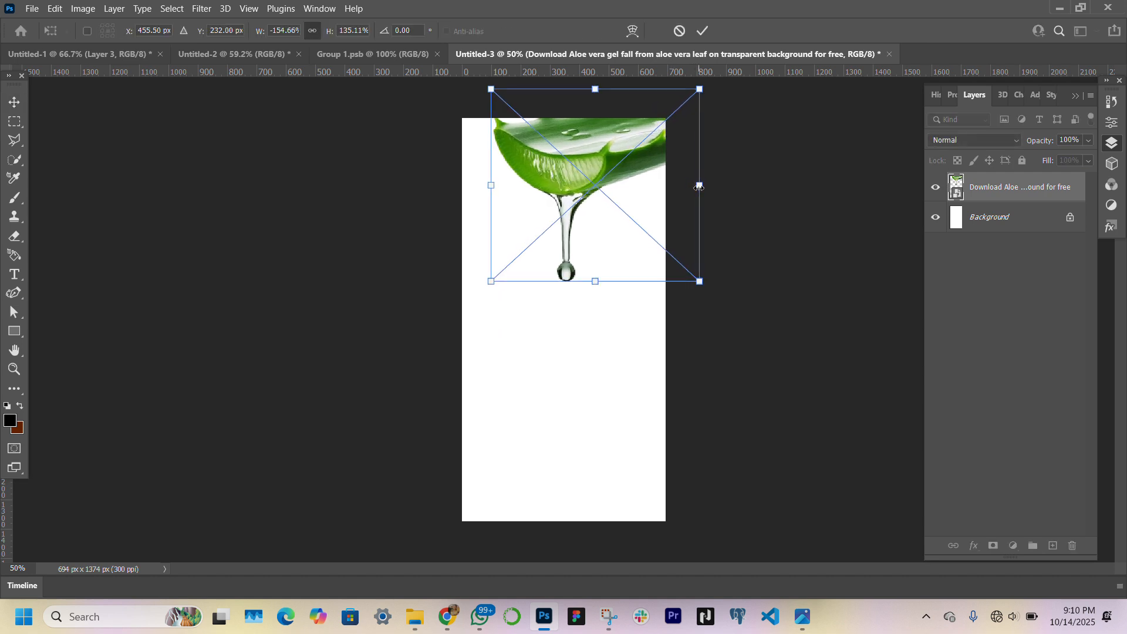
drag(584, 199, 583, 198)
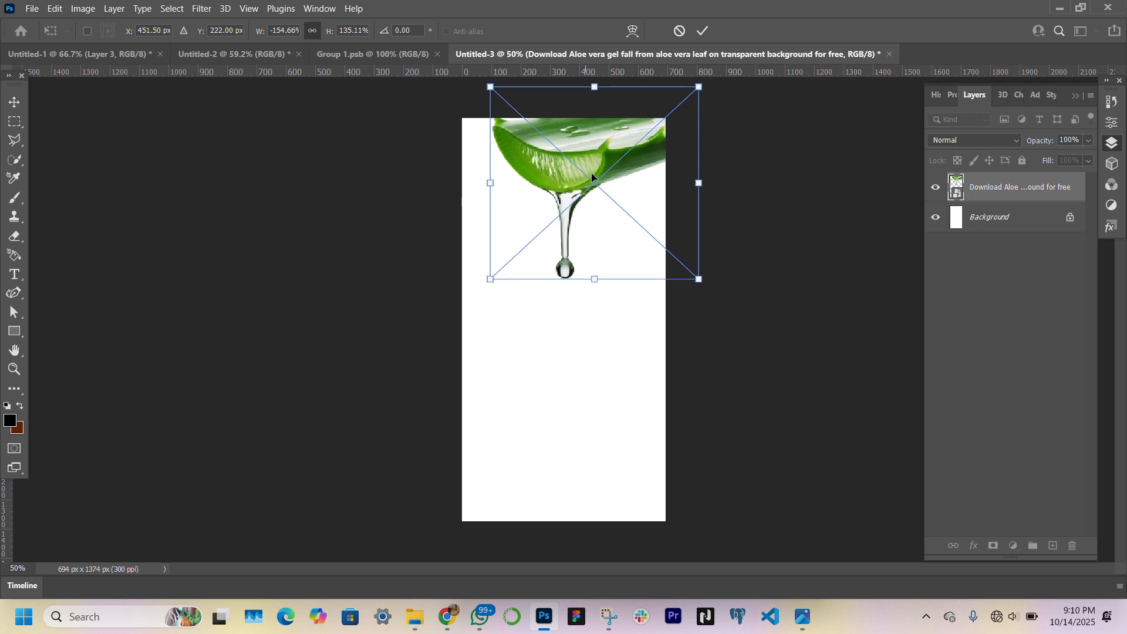
drag(570, 174, 567, 173)
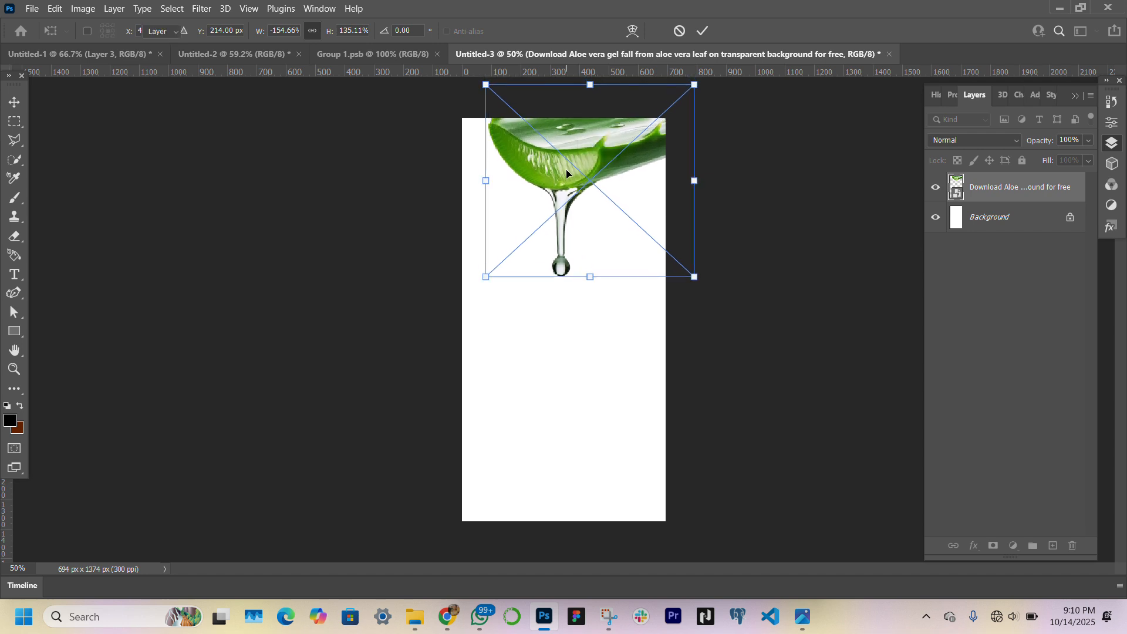
key(Return)
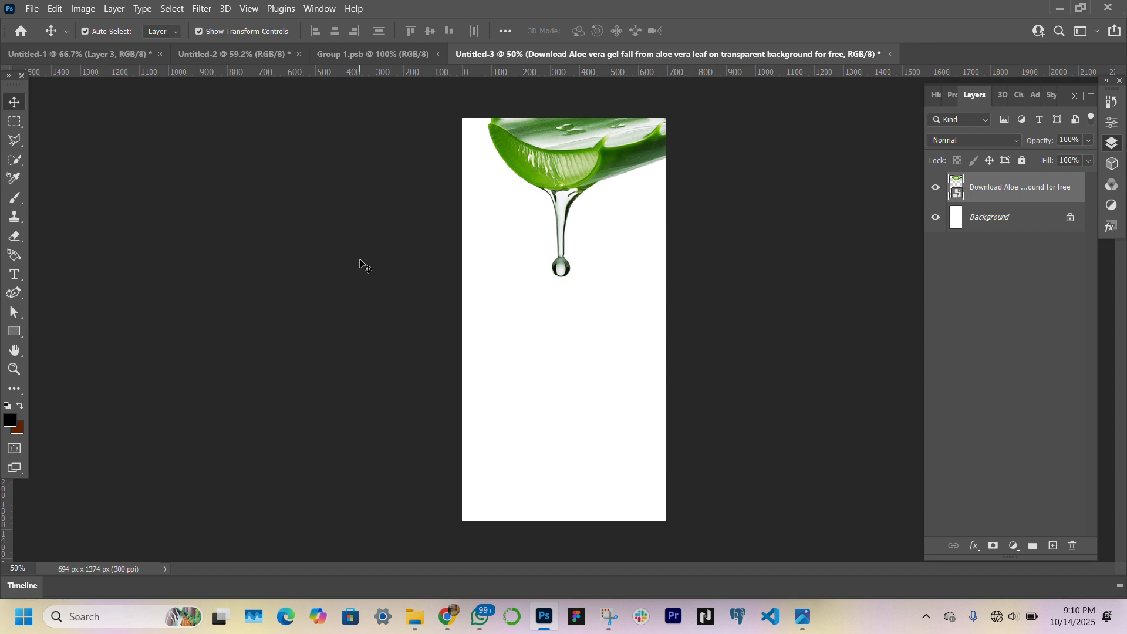
click(627, 152)
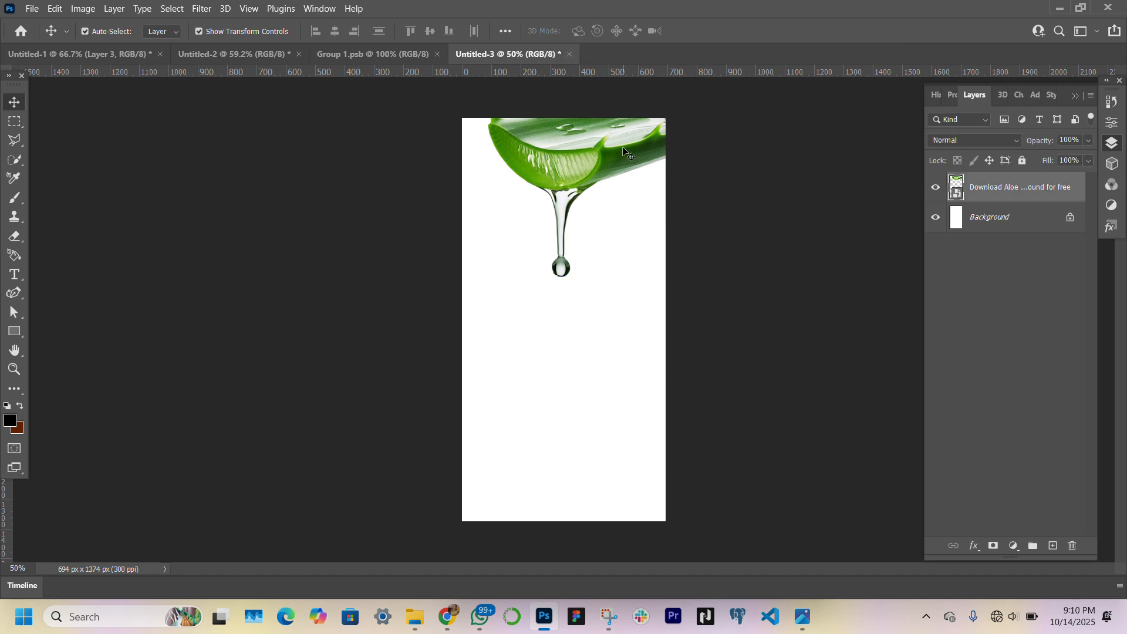
click(410, 239)
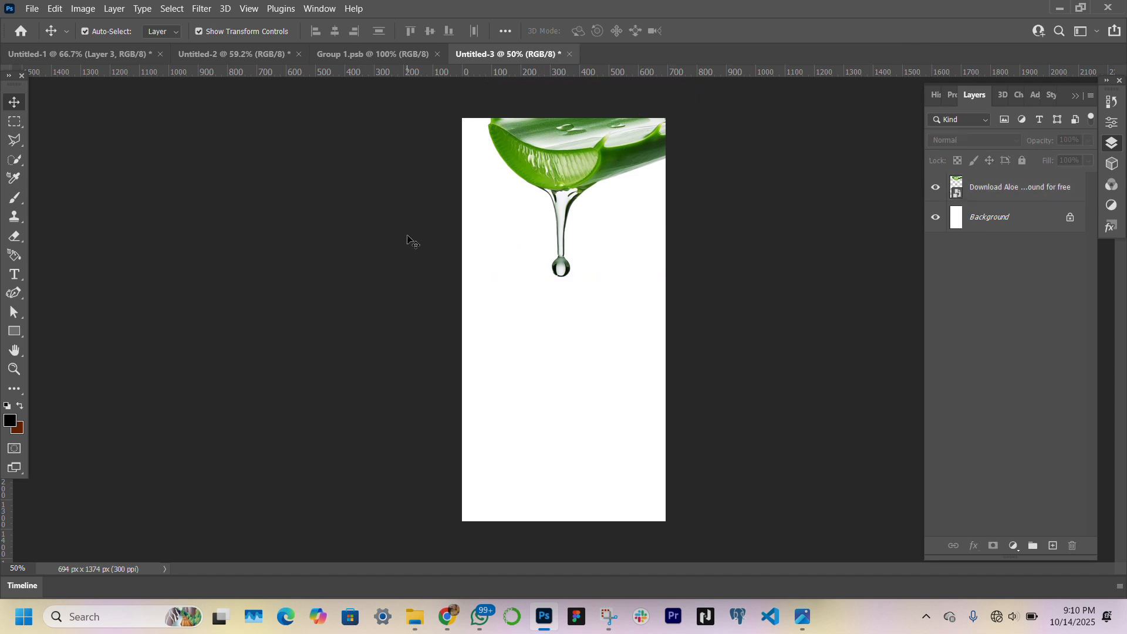
Add the text "ALOVÉ" below the gel drop and set its color to #0b0b0b
click(18, 280)
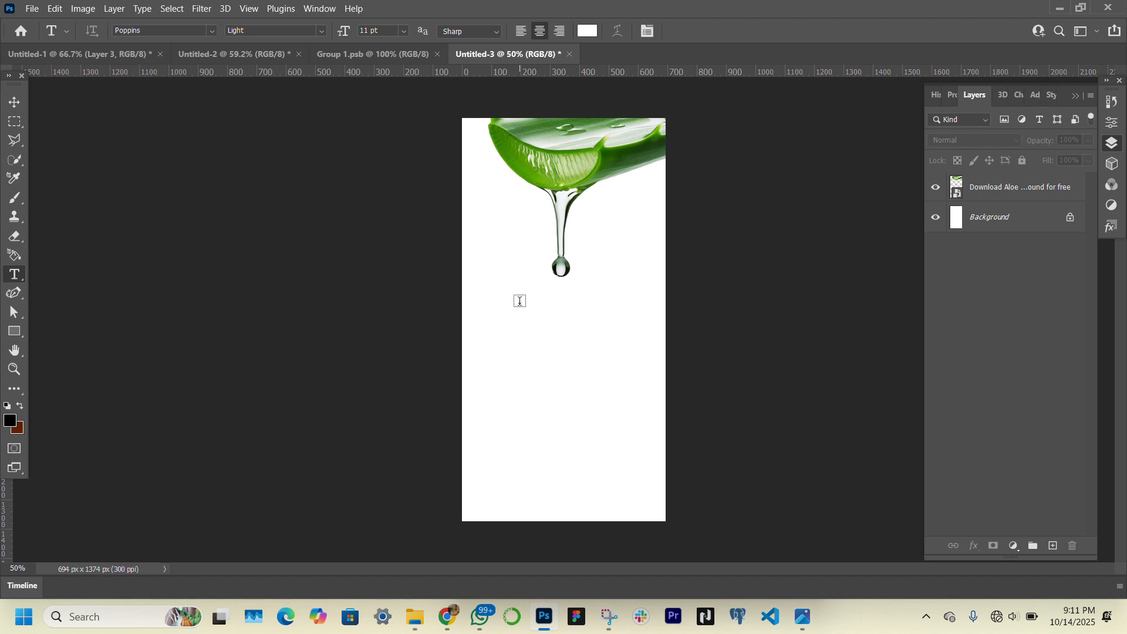
click(948, 101)
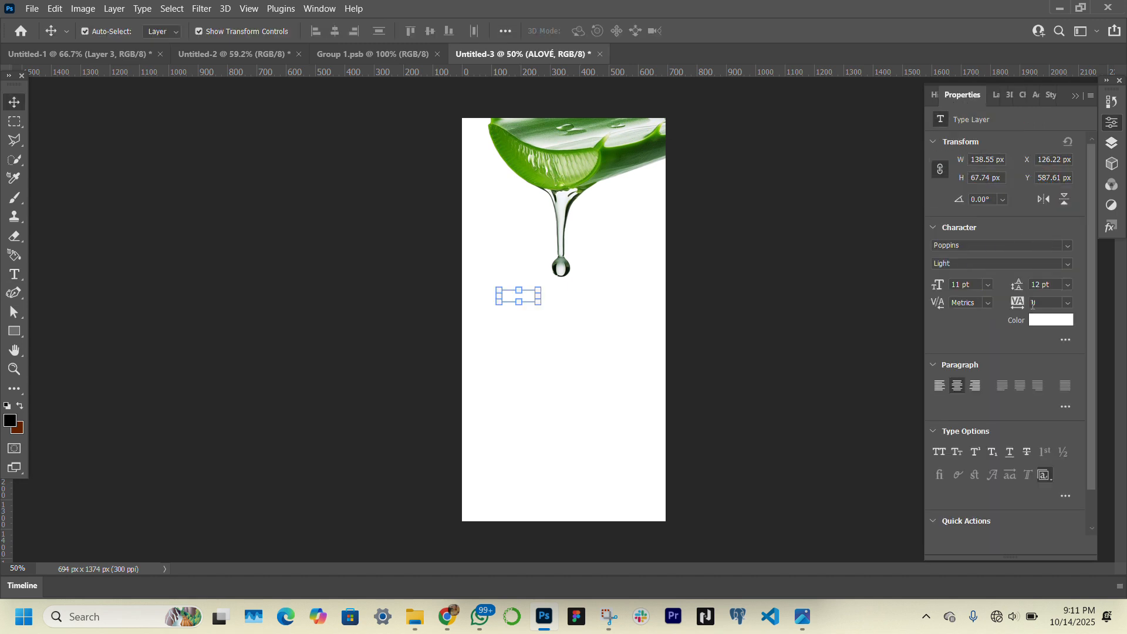
click(1041, 322)
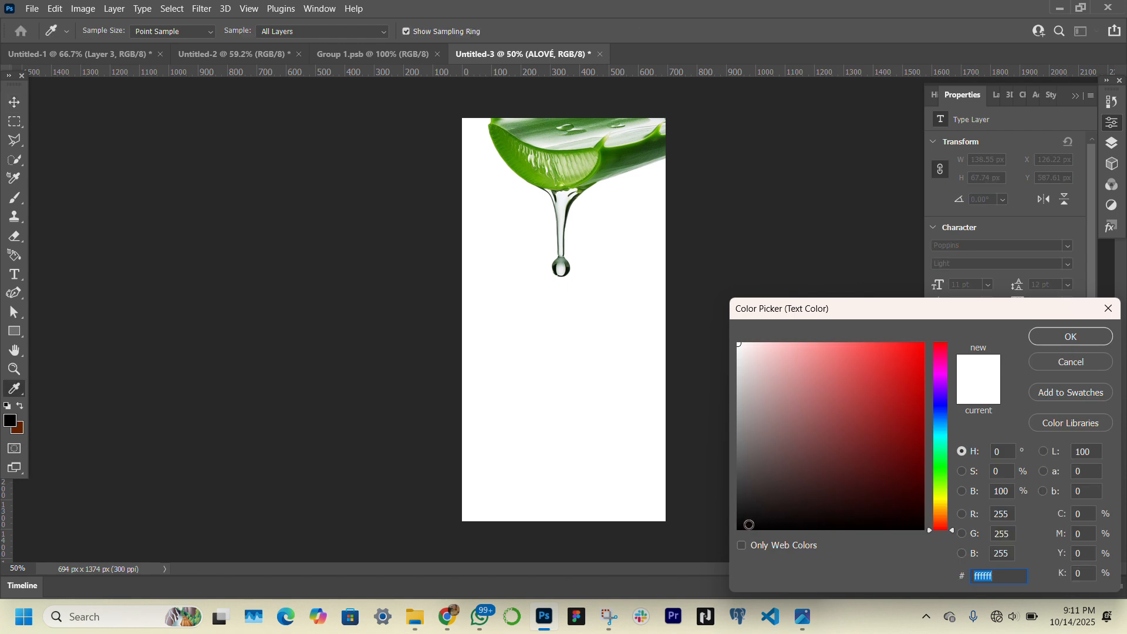
drag(749, 525, 692, 522)
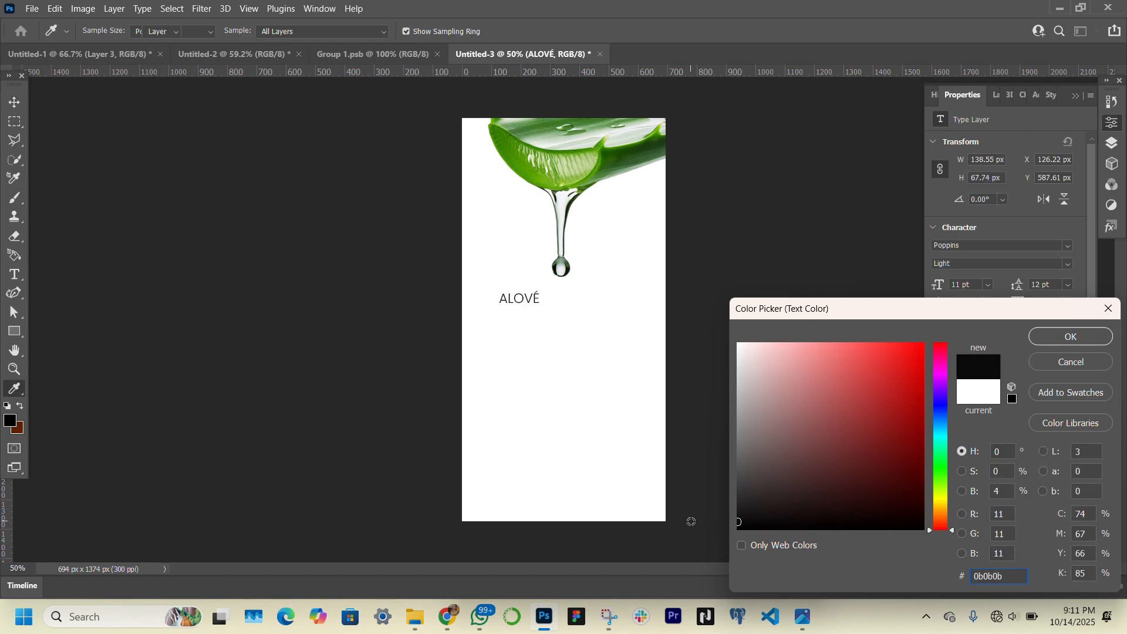
key(Return)
Set the ALOVÉ text to Times New Roman Regular, enlarge it to about 23.91 pt and place it right under the drop
click(1022, 249)
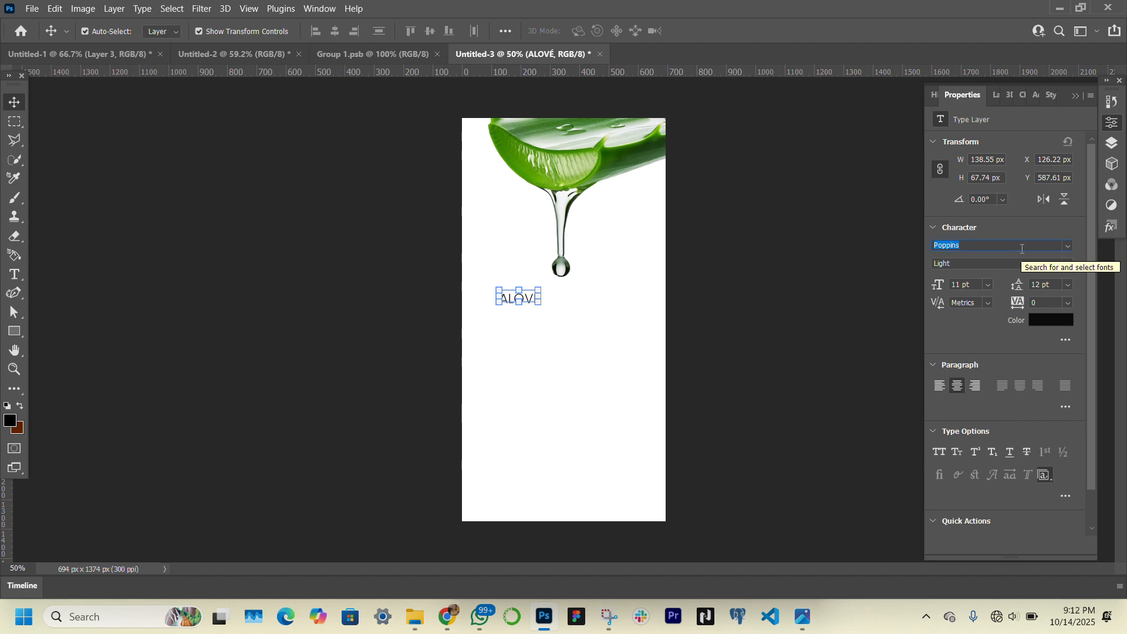
text(TIMES)
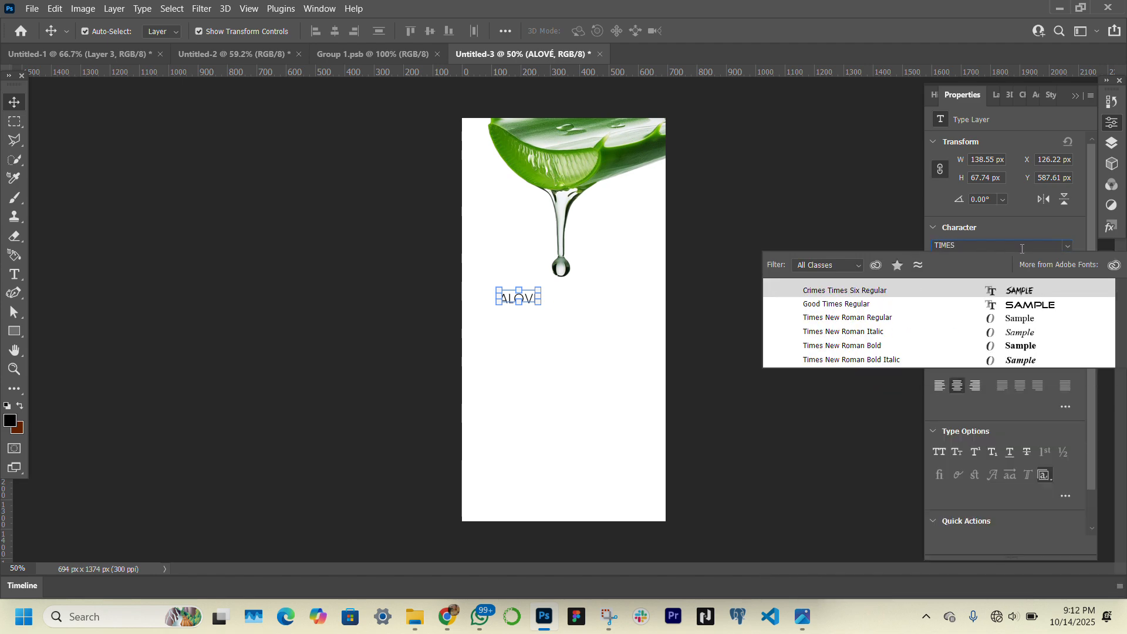
click(988, 322)
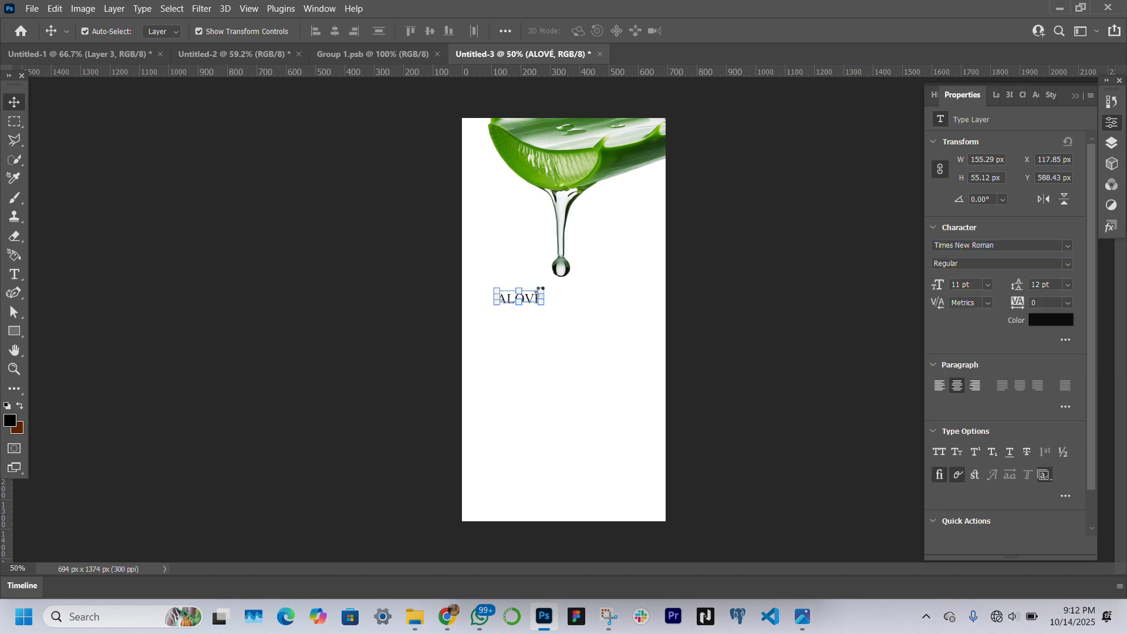
mouse_move(545, 289)
mouse_down()
mouse_move(616, 254)
mouse_move(588, 298)
mouse_move(614, 312)
mouse_move(566, 298)
mouse_up()
key(Return)
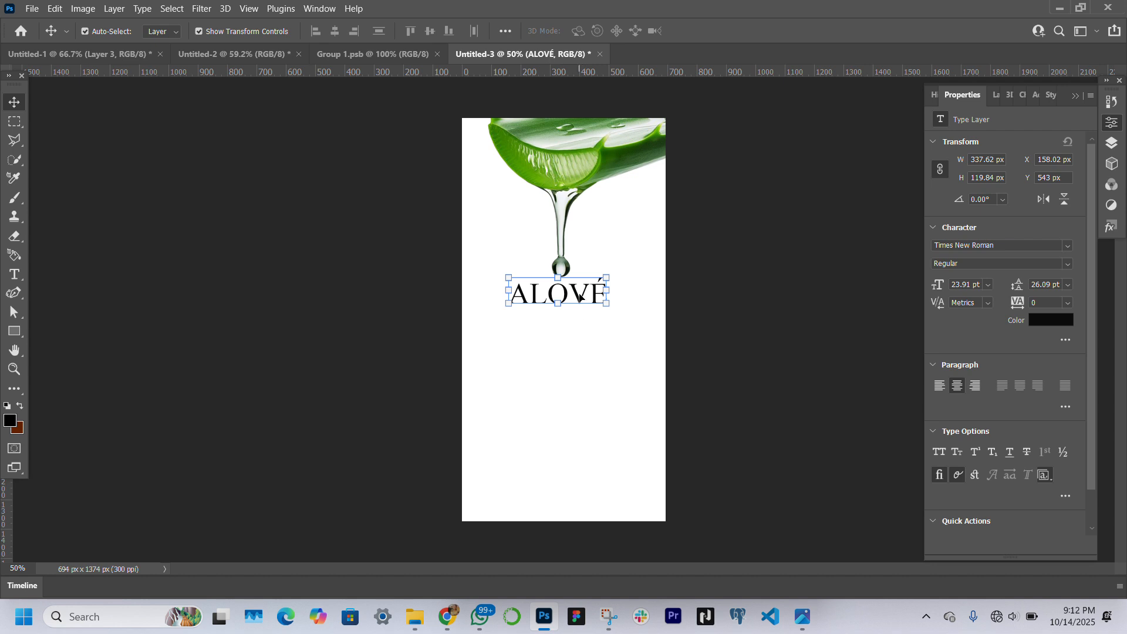
Duplicate the ALOVÉ text directly beneath the original and change the copy to "SKINCARE"
drag(578, 297, 577, 326)
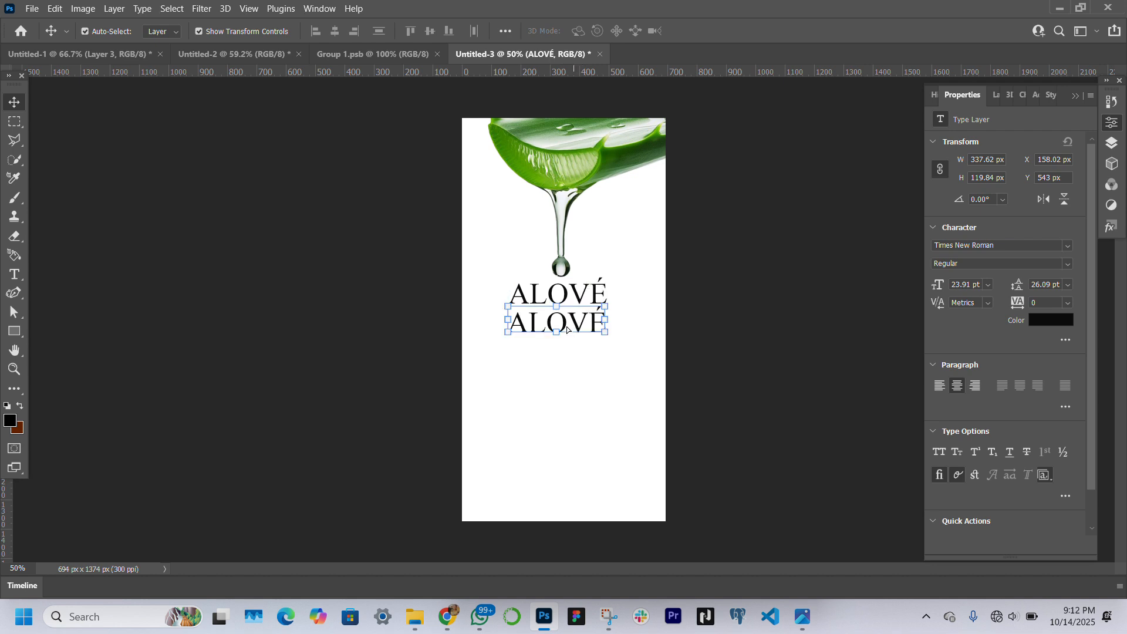
click(14, 368)
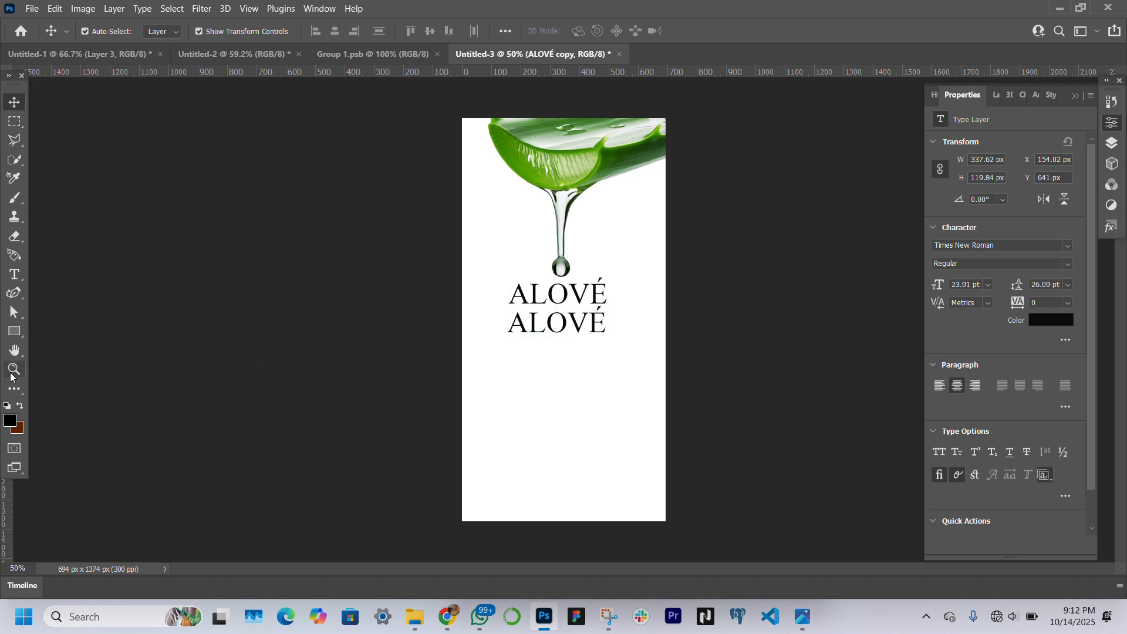
click(609, 352)
click(14, 102)
double_click(521, 298)
key(ctrl+a)
text(SKINCARE)
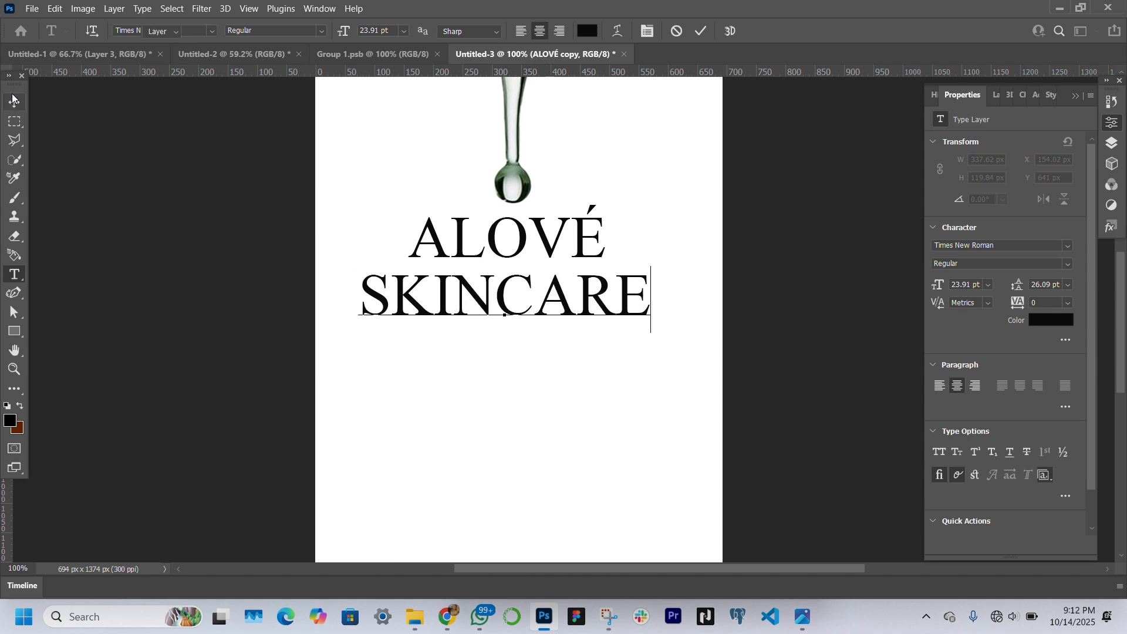
click(14, 102)
Set the SKINCARE text to Poppins Regular at 10 pt
click(1038, 249)
text(POP)
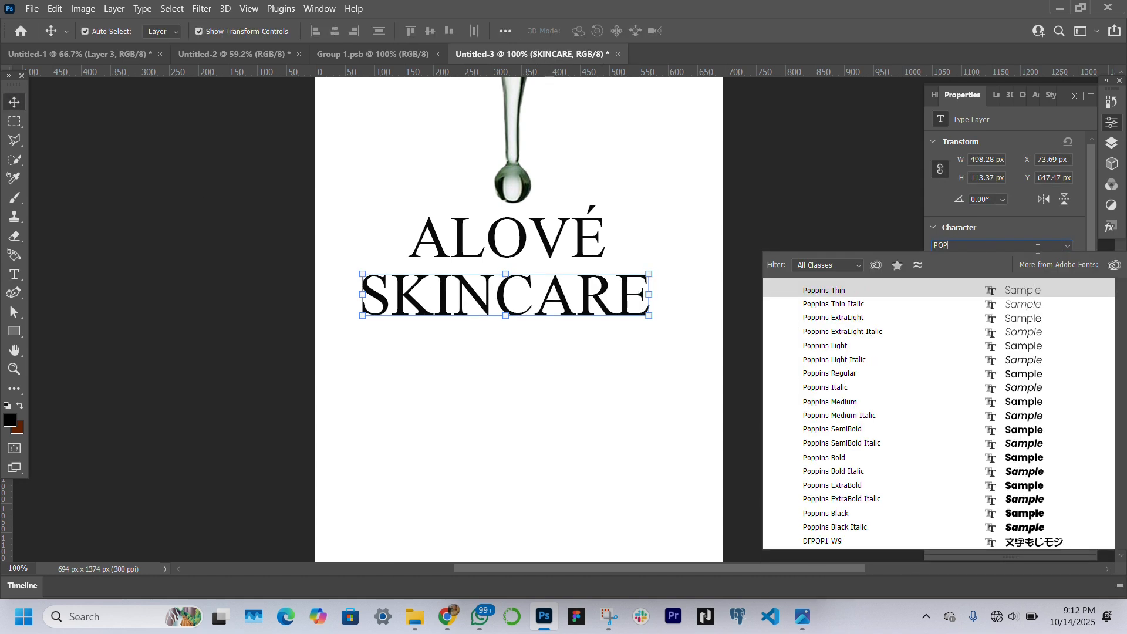
key(Return)
click(1009, 374)
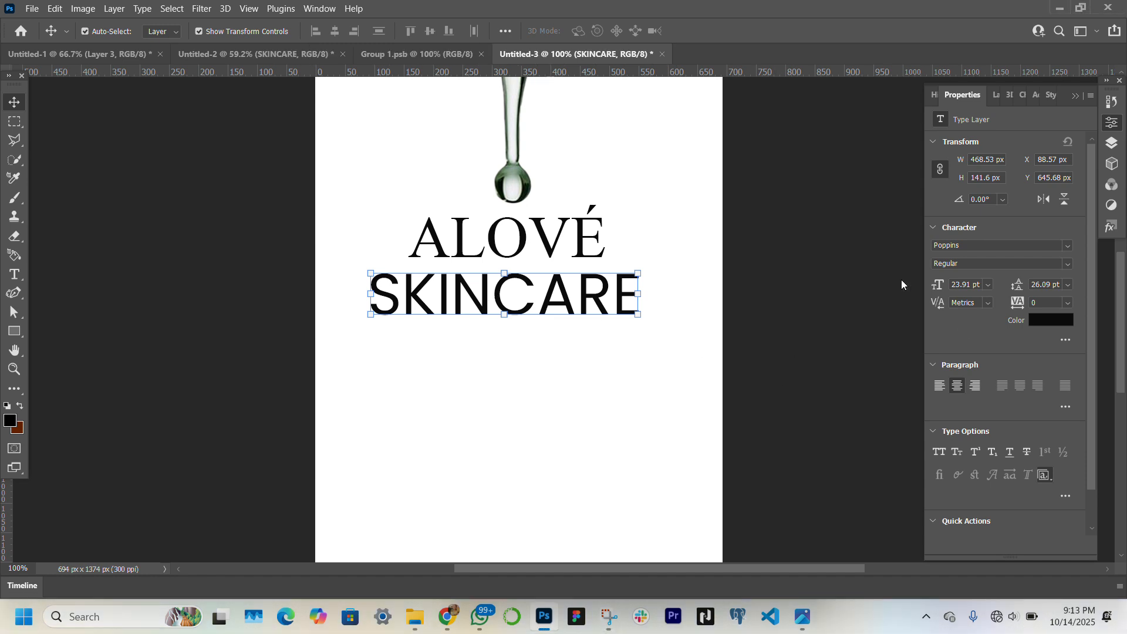
drag(972, 285, 951, 285)
text(10)
key(Return)
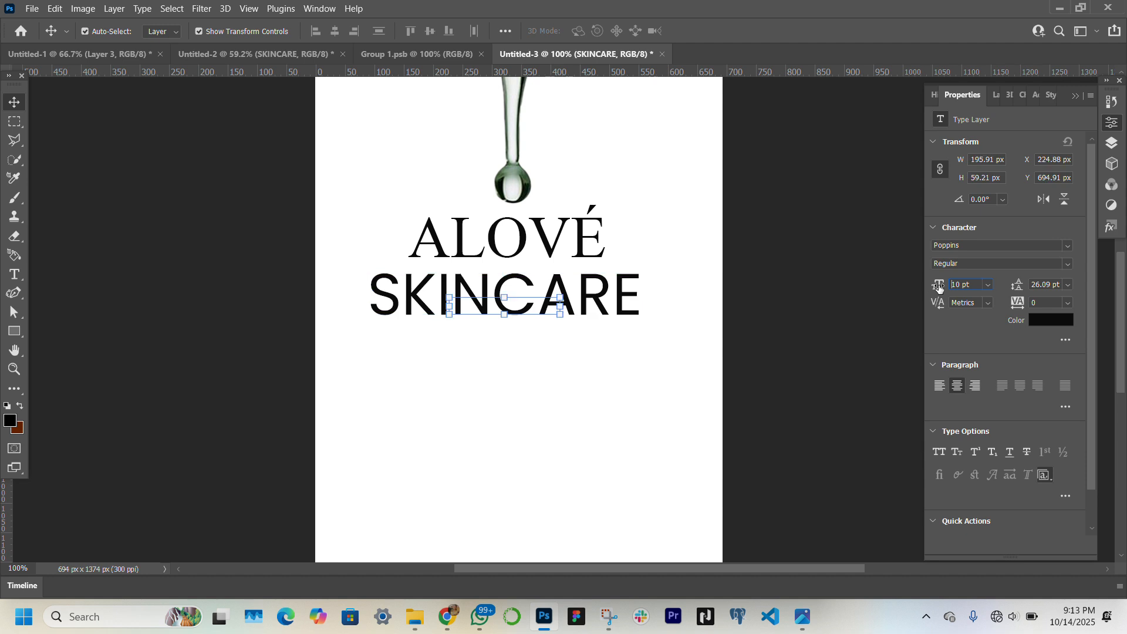
Place the SKINCARE text right beneath ALOVÉ with its tracking set to 220, enlarged to about 11.18 pt
drag(552, 305, 558, 280)
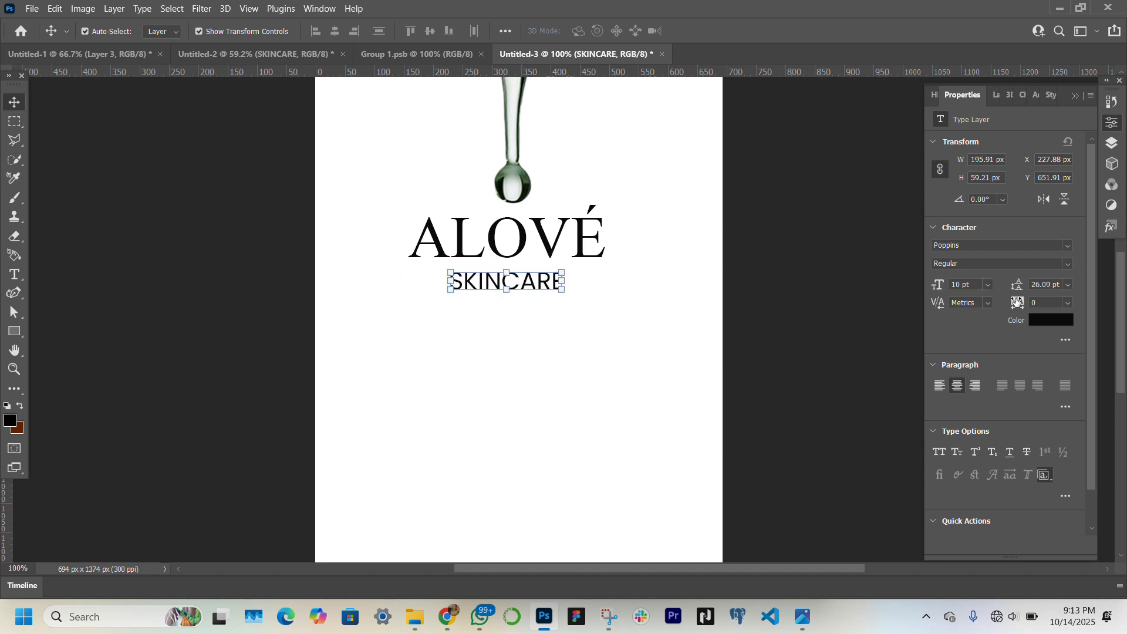
drag(1017, 302, 1021, 300)
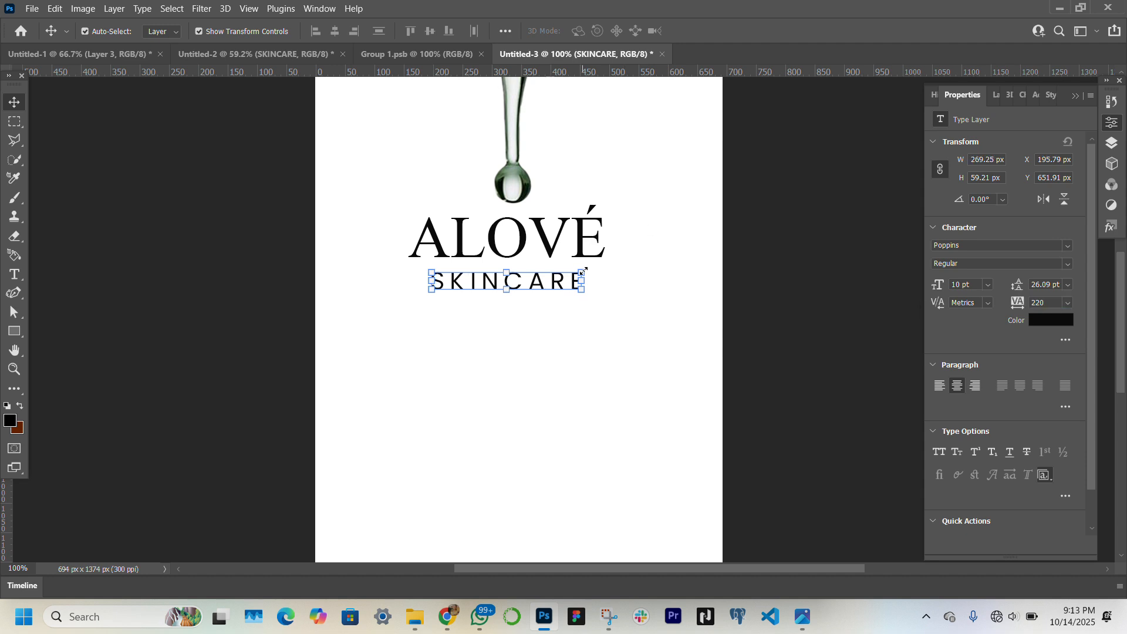
drag(586, 271, 552, 287)
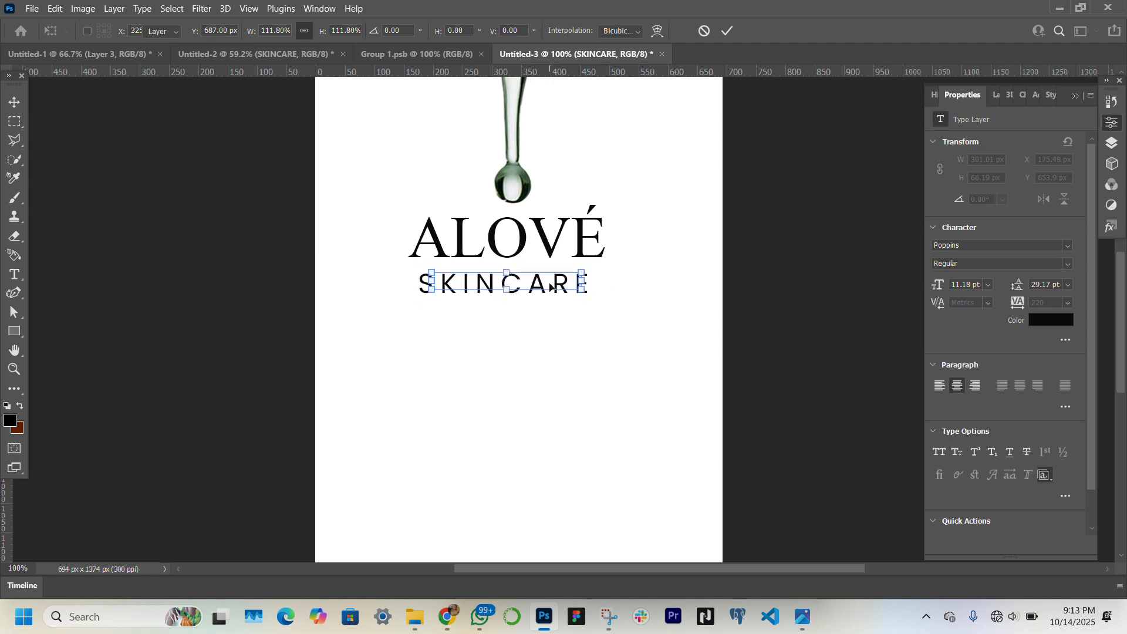
Reduce the ALOVÉ text's font size to 19.45 pt
click(555, 251)
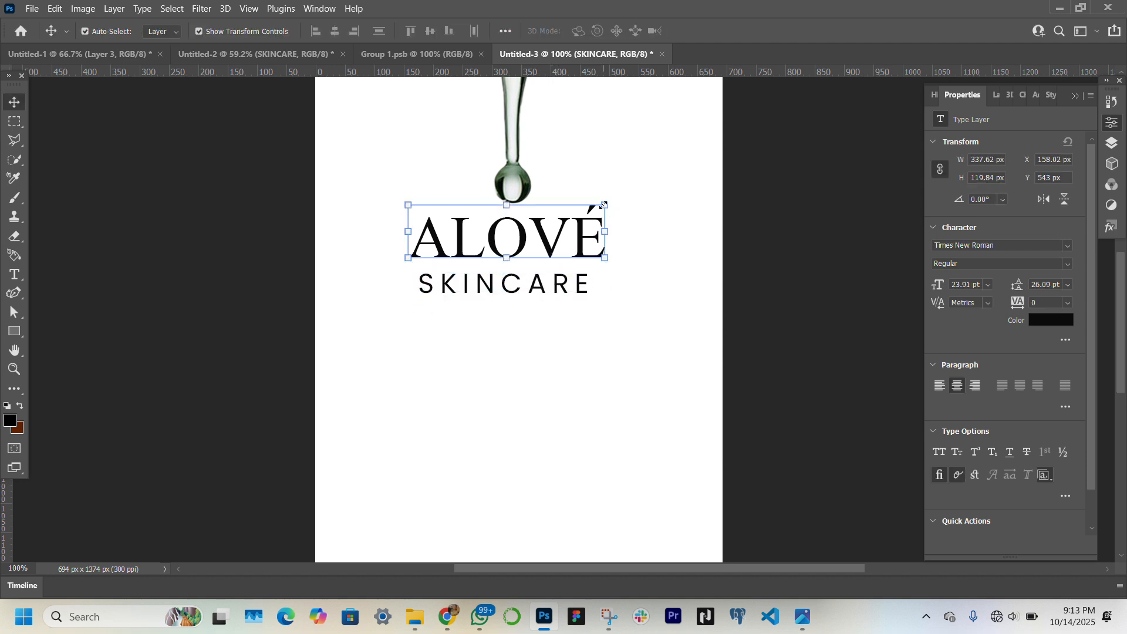
drag(604, 204, 597, 205)
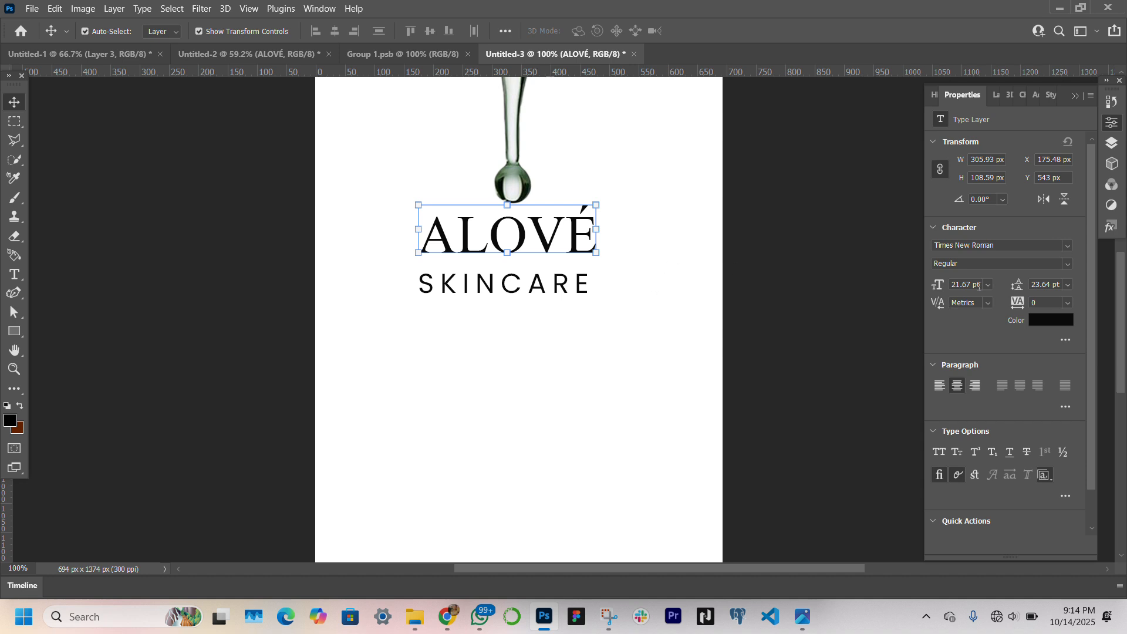
drag(979, 286, 918, 290)
text(19.45)
Scale the SKINCARE text down to about 10.46 pt to match ALOVÉ's width, and move it up closer beneath ALOVÉ
click(567, 296)
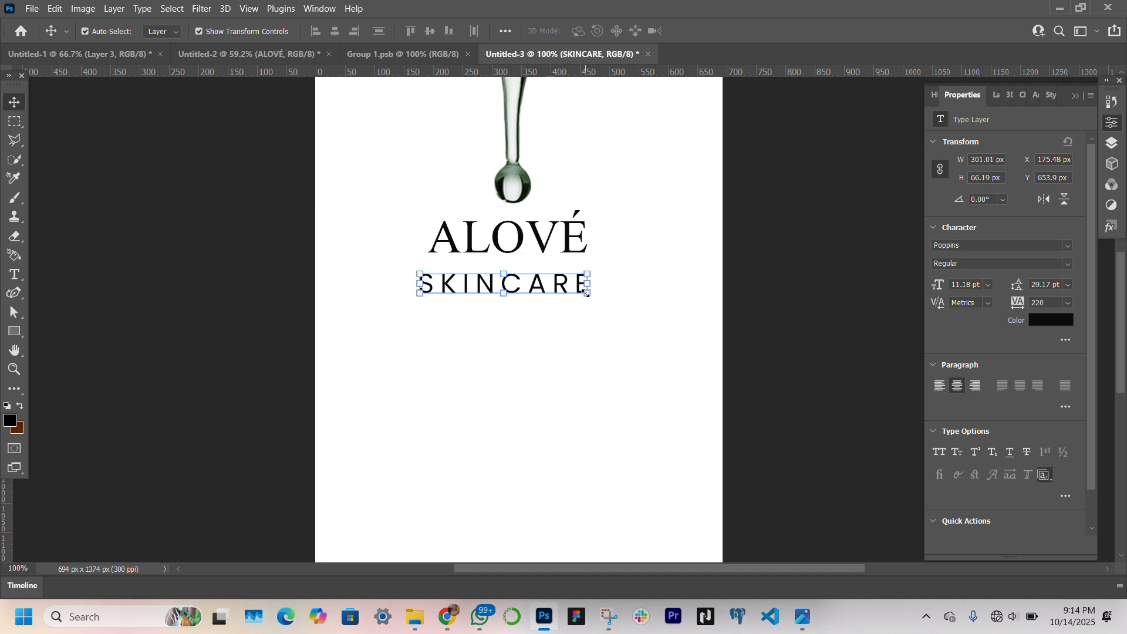
click(585, 294)
drag(587, 269, 554, 278)
key(Return)
drag(588, 267, 593, 254)
key(Return)
click(686, 315)
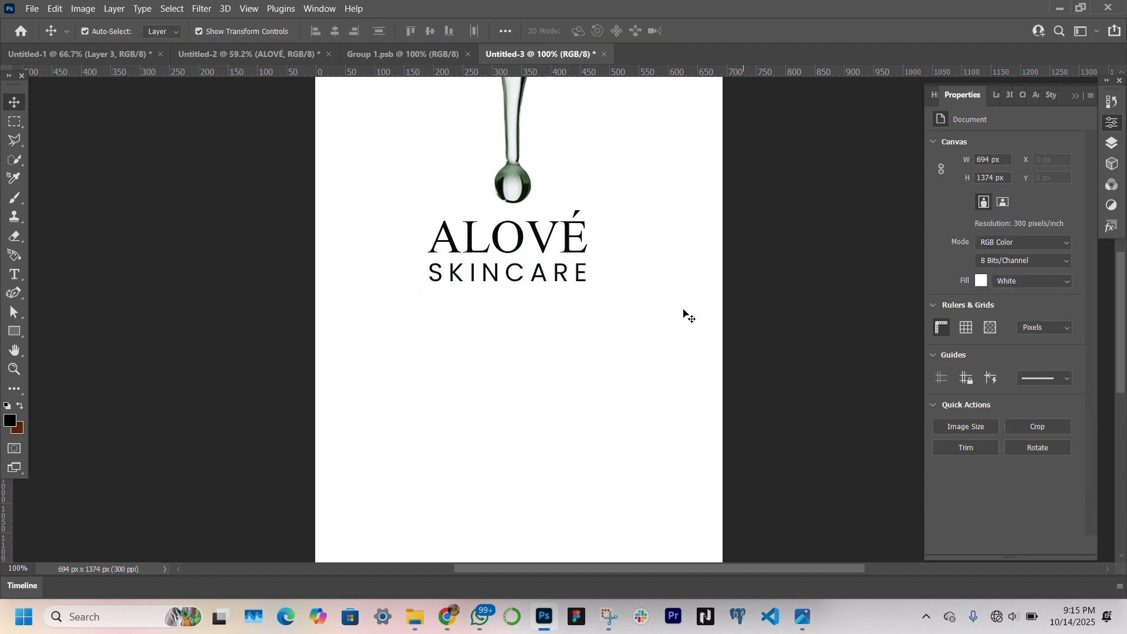
Draw a rectangle about 266 × 55 px directly below SKINCARE and fill it with a recently used green
click(14, 331)
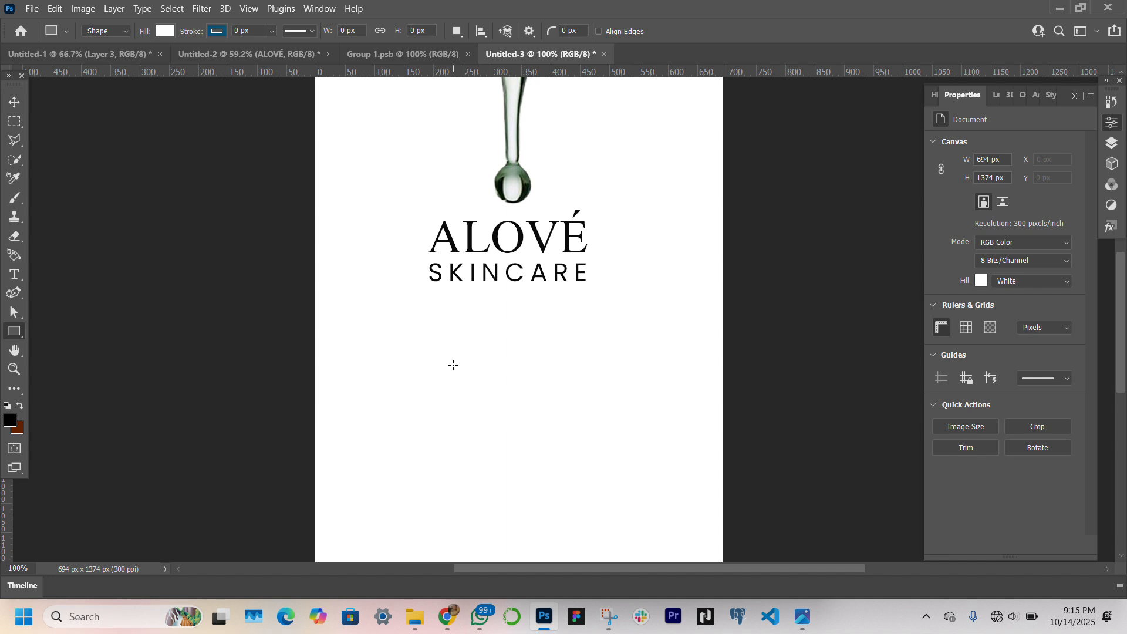
drag(430, 290, 585, 322)
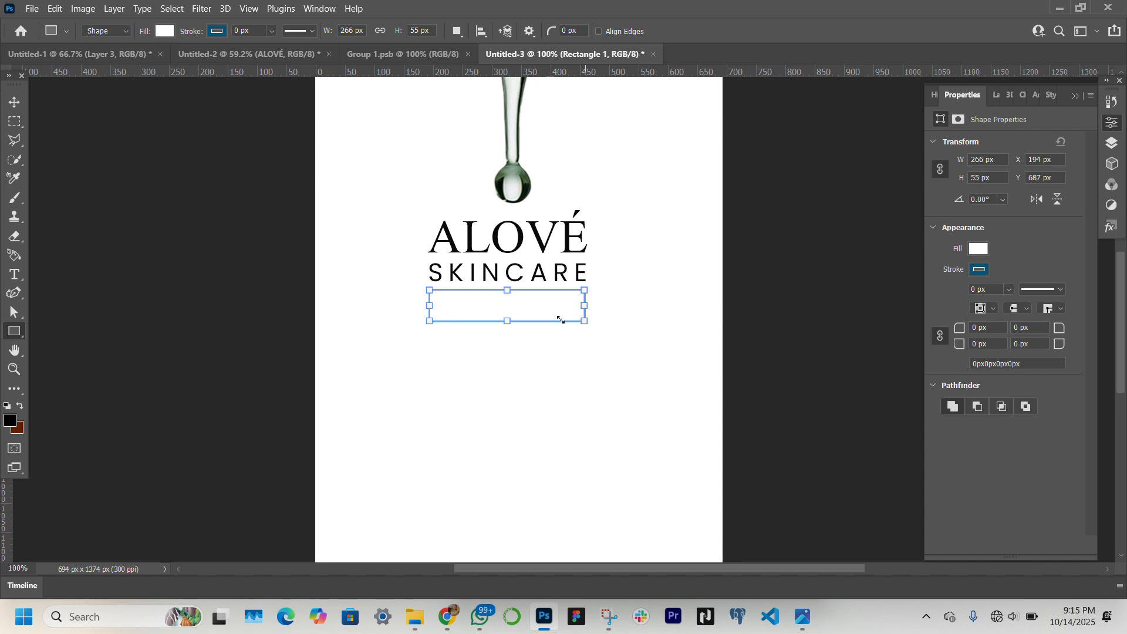
click(12, 105)
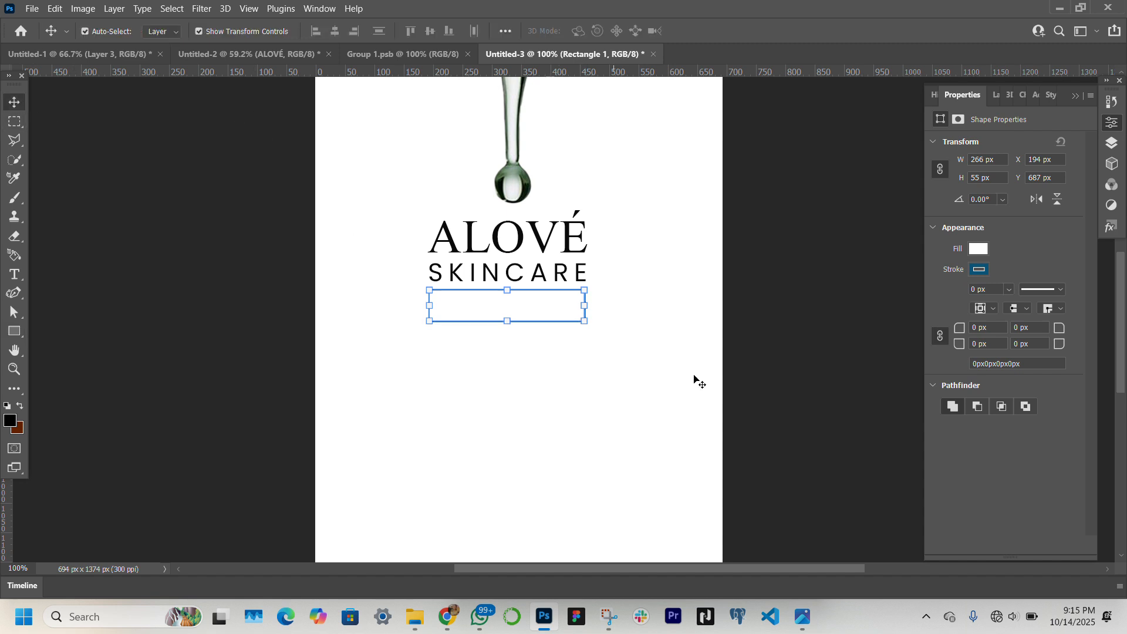
click(977, 249)
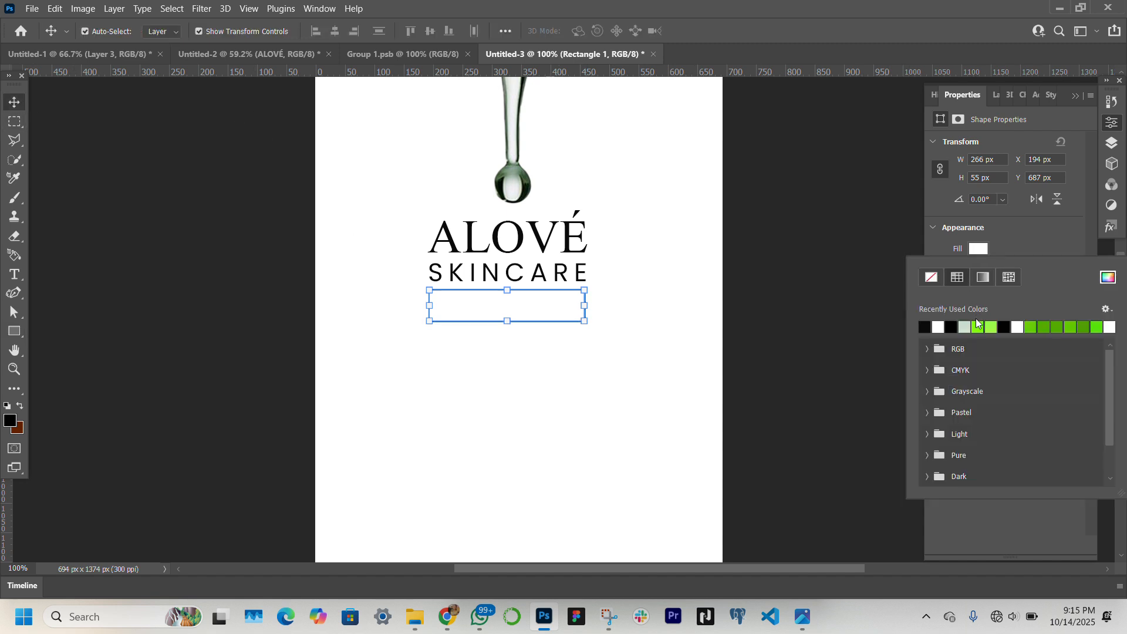
click(1032, 327)
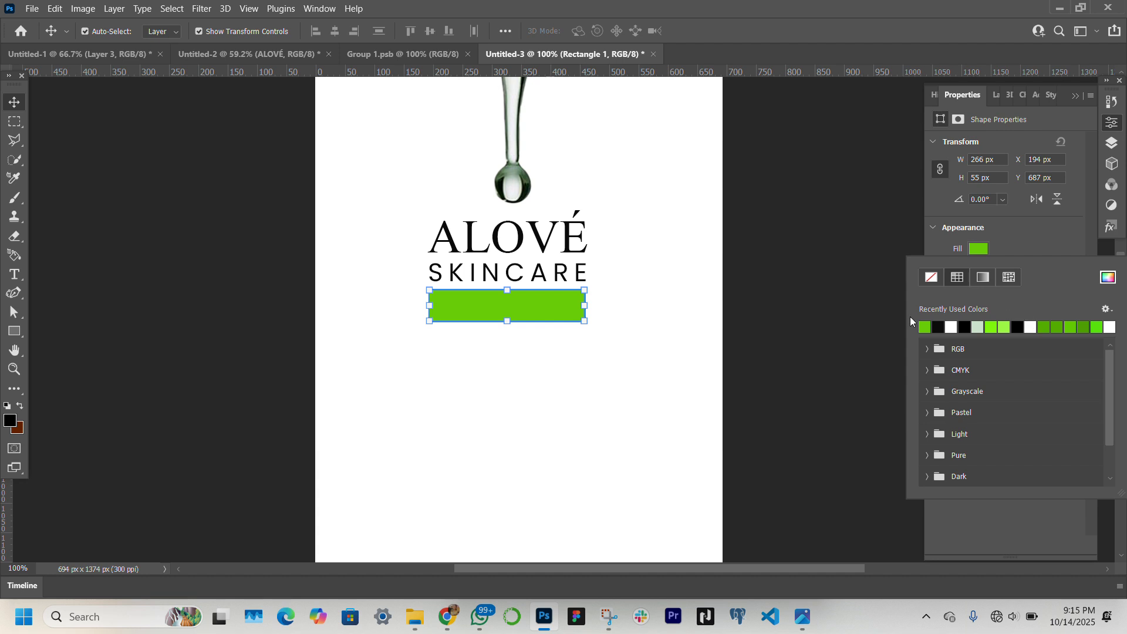
click(551, 276)
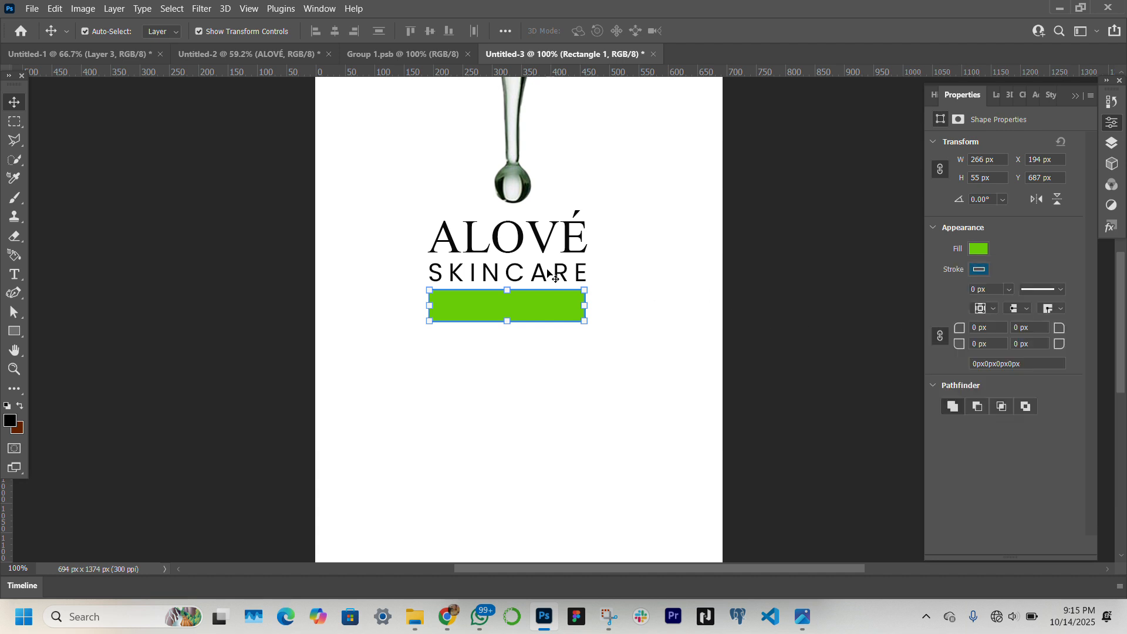
Duplicate the SKINCARE text below the green rectangle and change the copy to "ORGANIC" with tracking 20
click(549, 274)
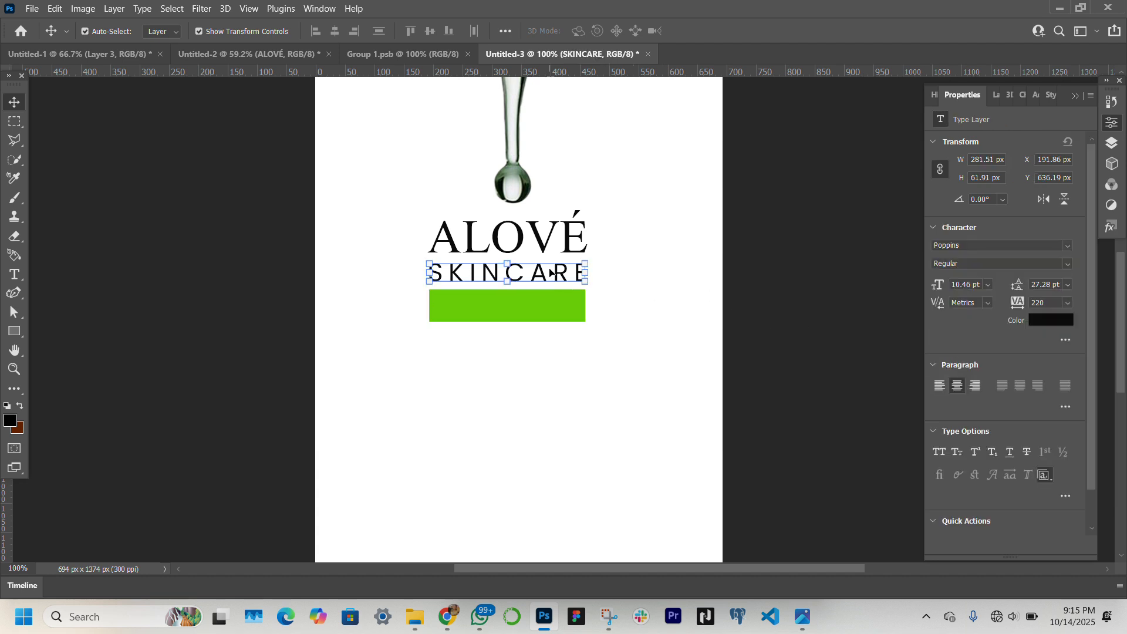
drag(562, 274, 564, 352)
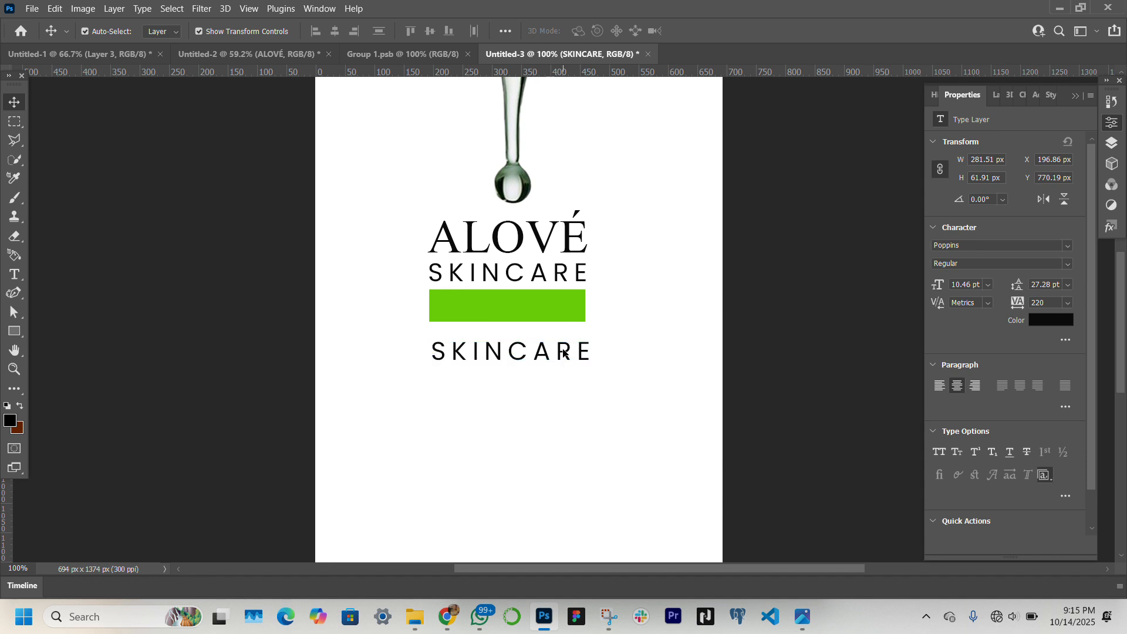
double_click(563, 347)
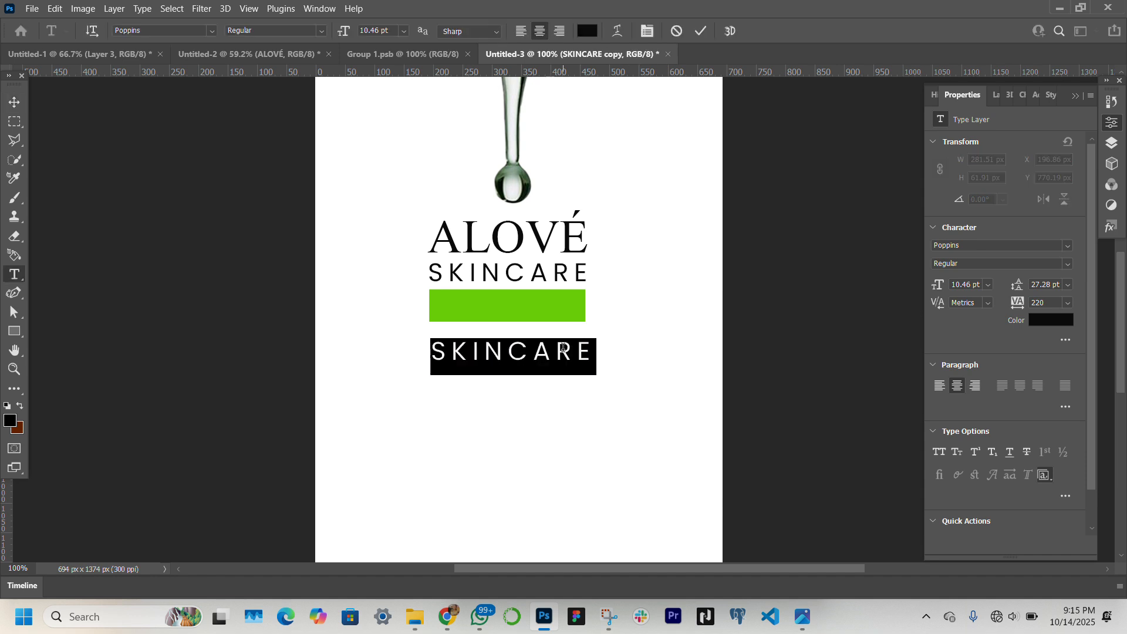
text(ORGANIC)
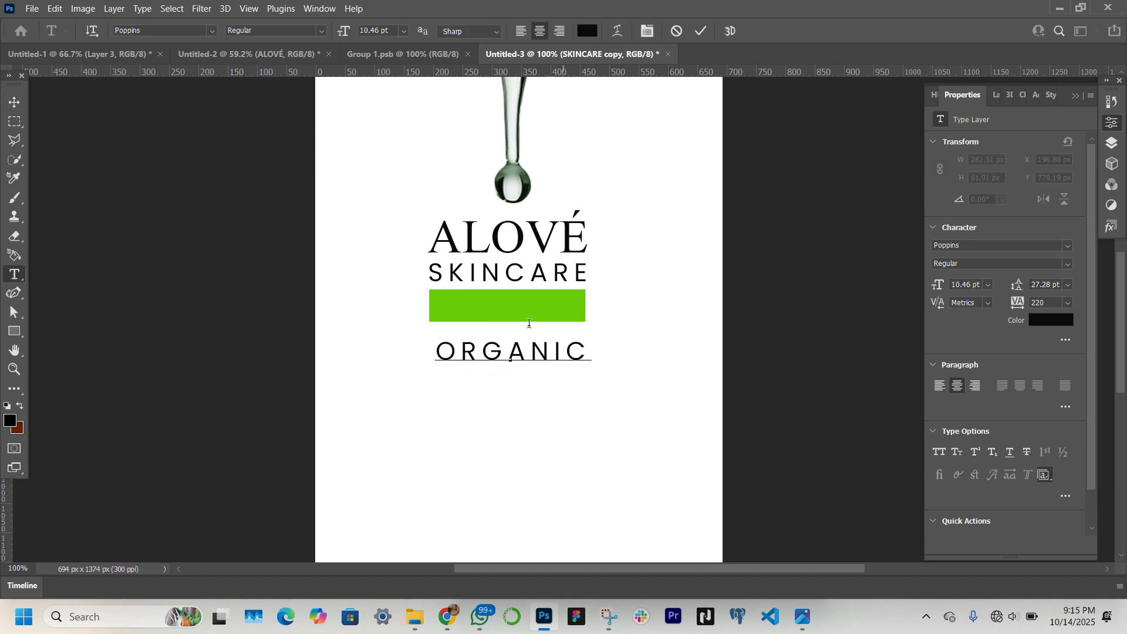
click(14, 101)
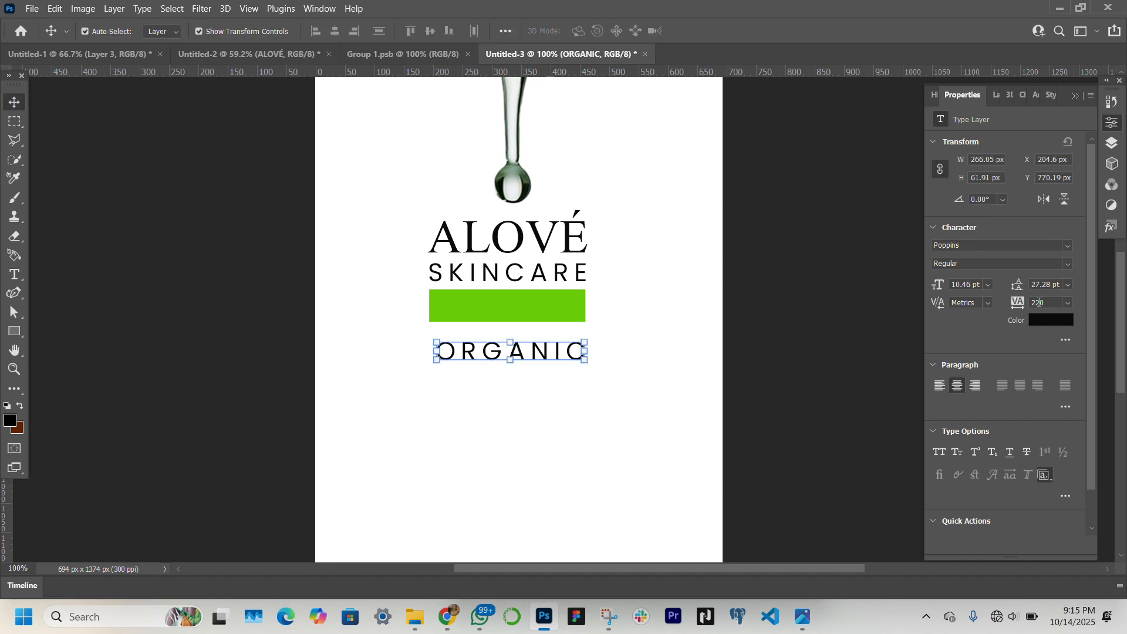
key(Return)
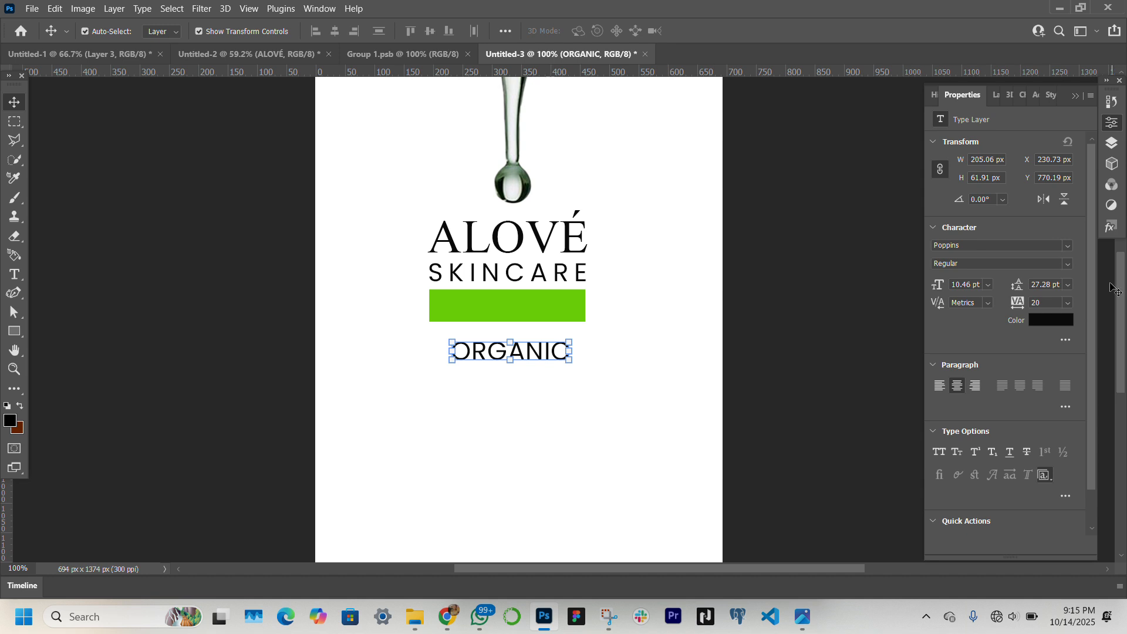
Bring the ORGANIC layer above the rectangle layer and center the text on the green rectangle
click(996, 96)
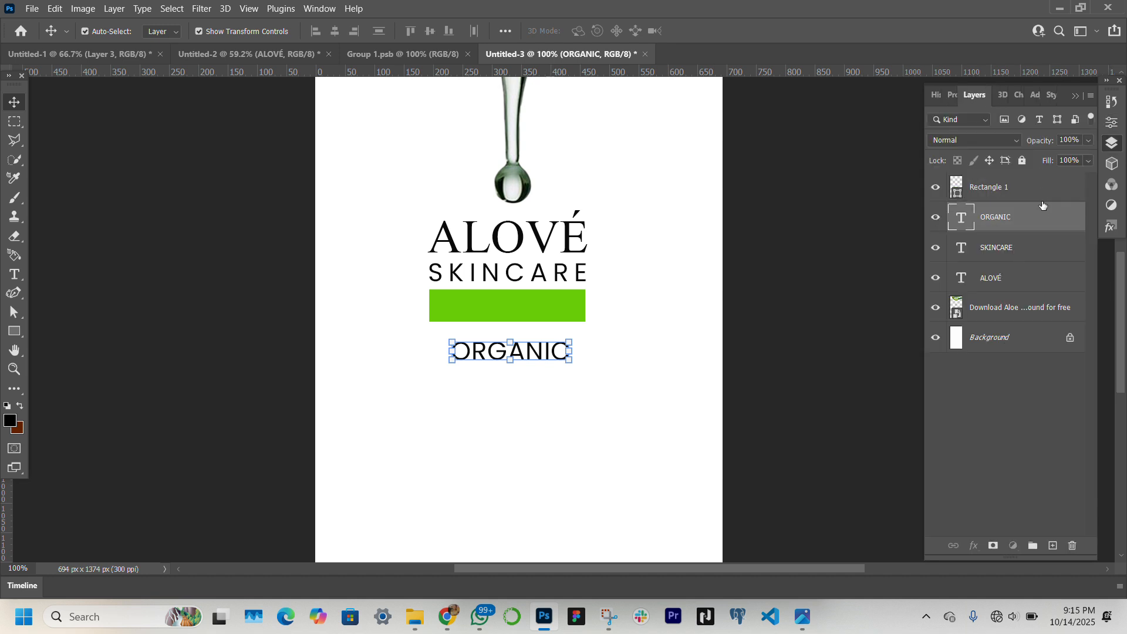
drag(1043, 205, 1042, 178)
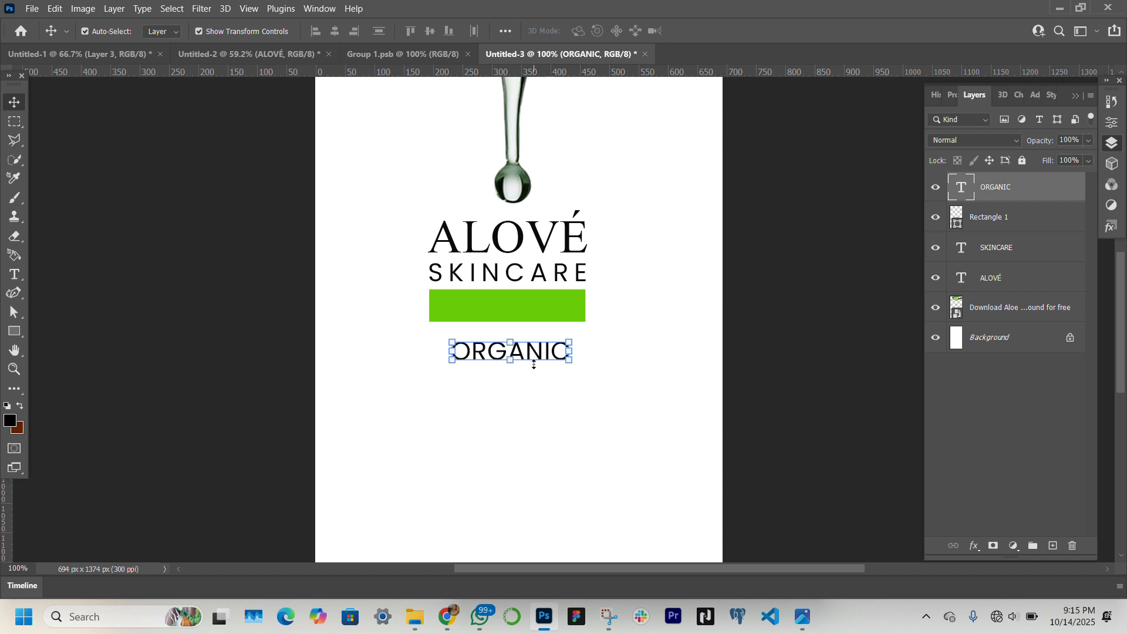
drag(534, 364, 533, 315)
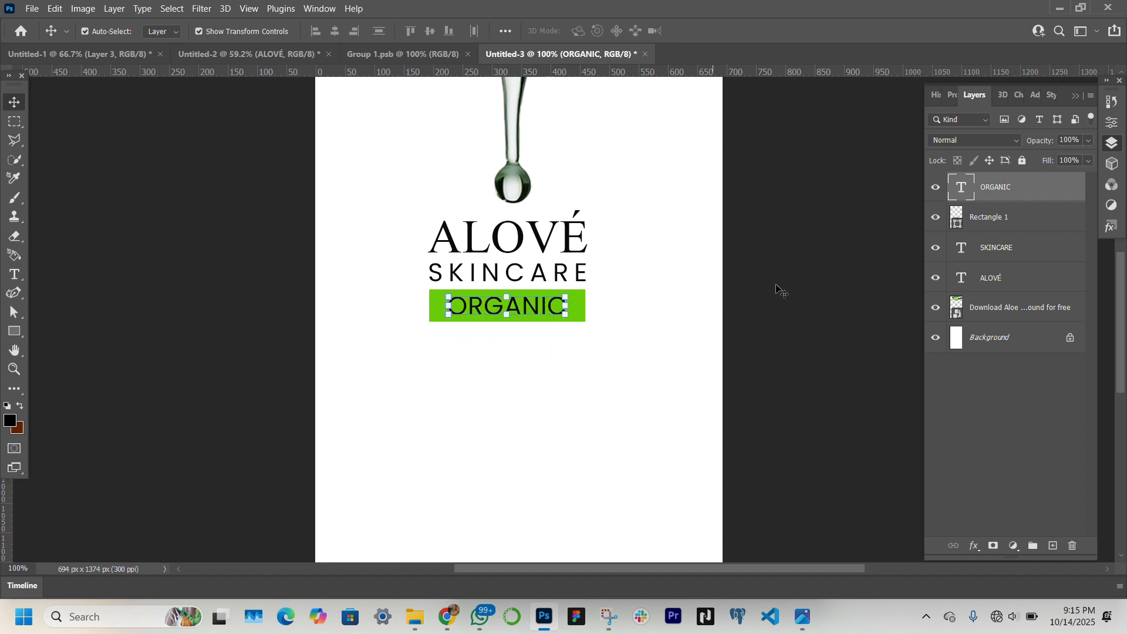
Color the ORGANIC text white, nudge it 1 px down and 1 px left, and deselect the layer
click(954, 94)
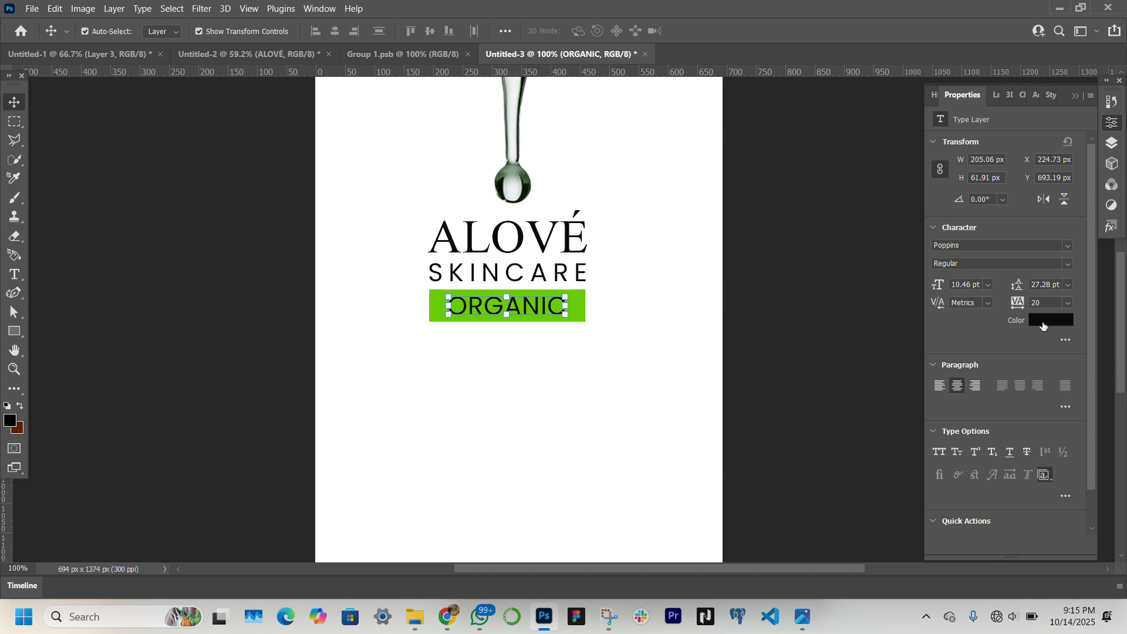
click(1043, 321)
click(679, 260)
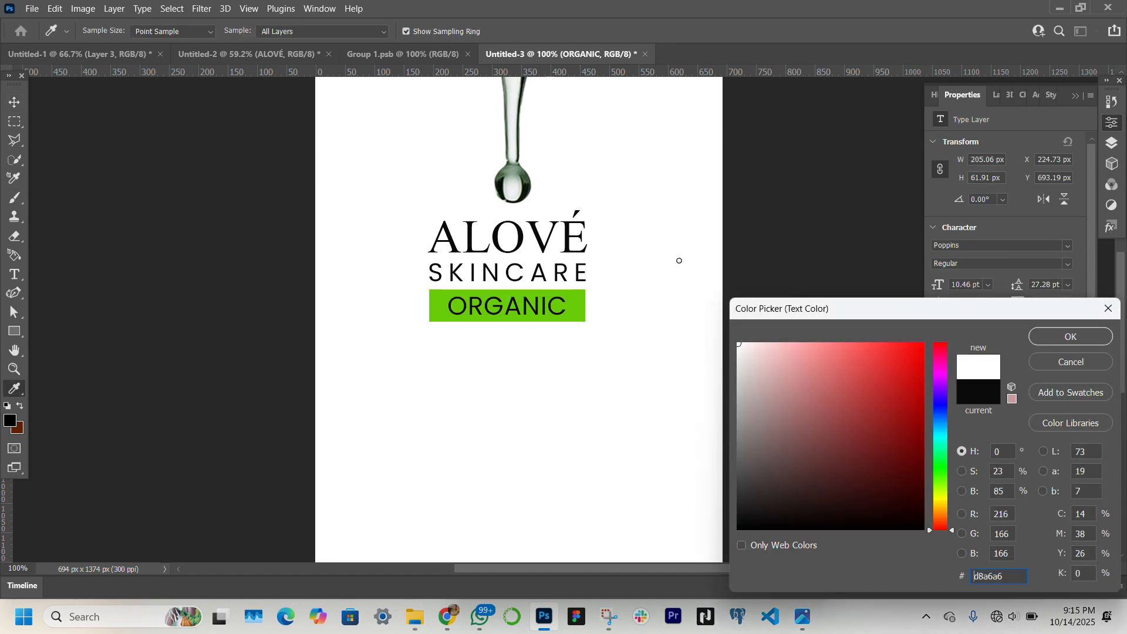
key(Return)
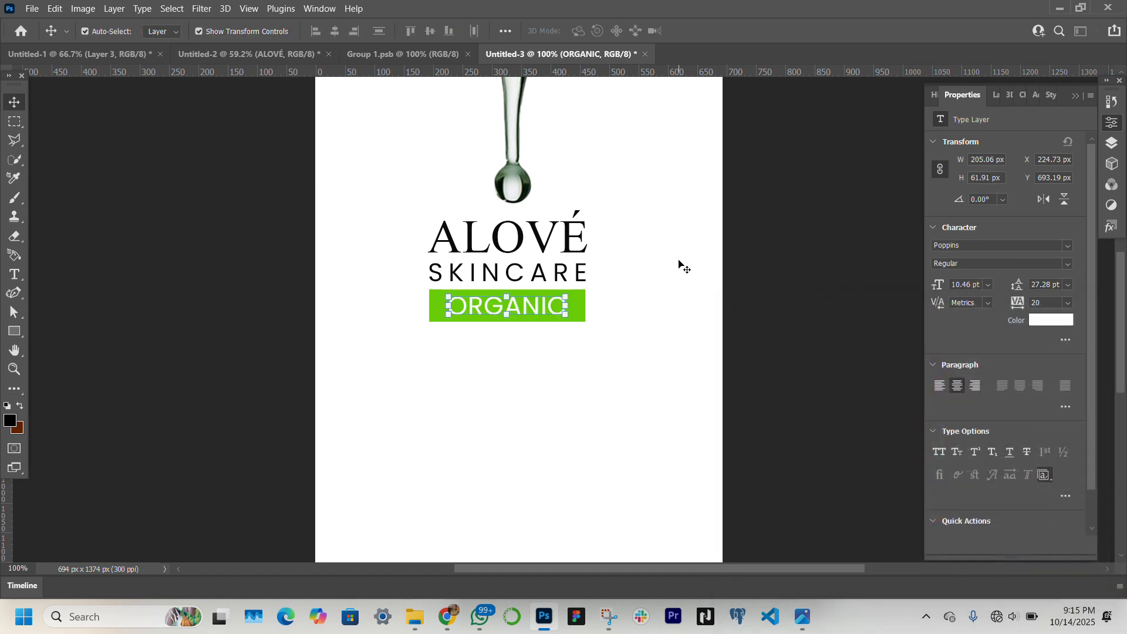
key(Down)
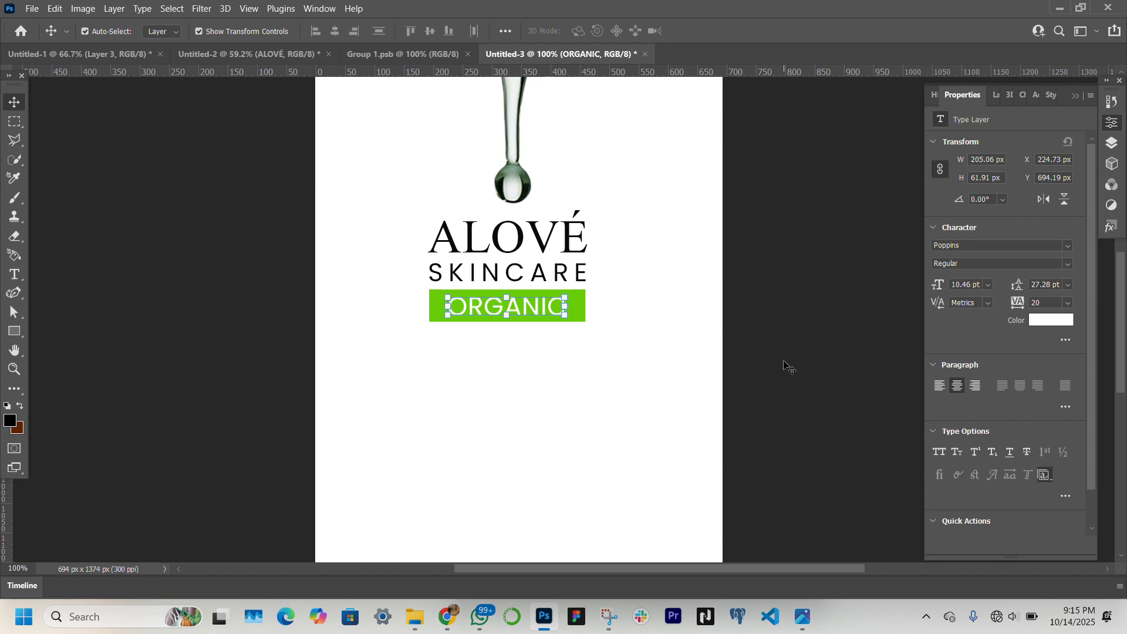
key(Left)
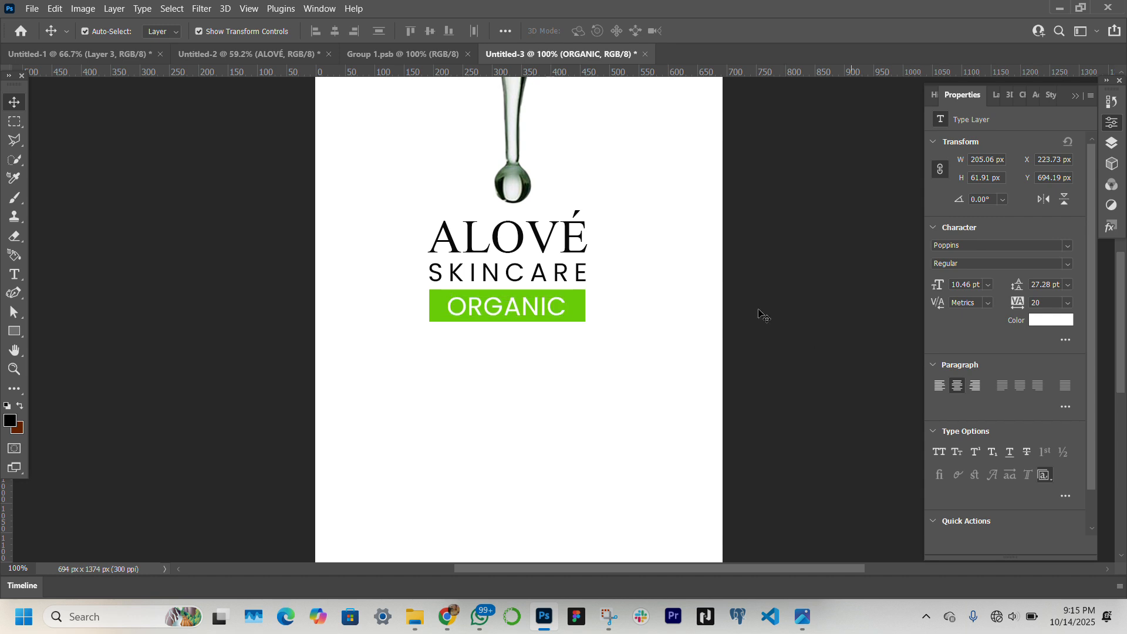
key(ctrl+alt+a)
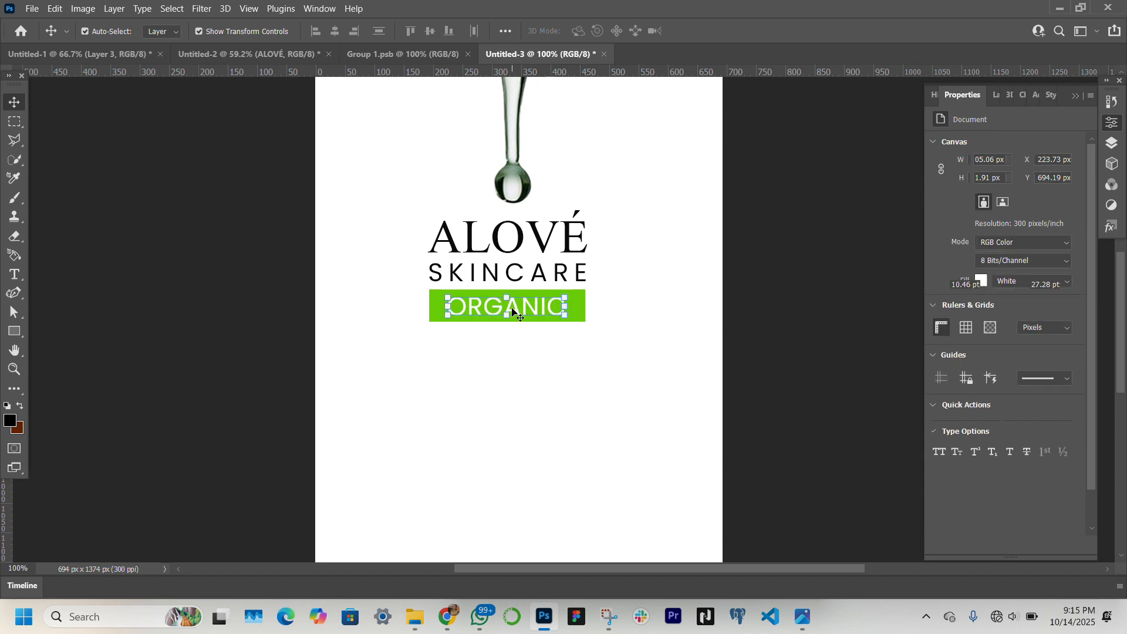
Duplicate the ORGANIC text into the empty area below the green banner and color the copy black
click(519, 312)
alt+drag(532, 316, 524, 385)
scroll(525, 385, down, 3)
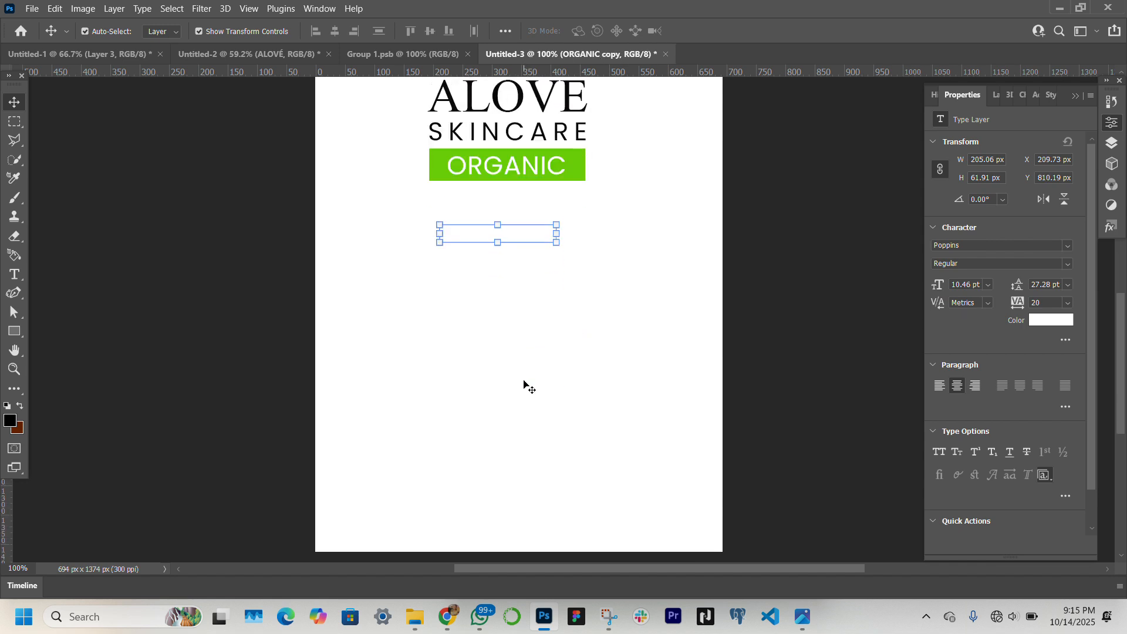
click(1061, 321)
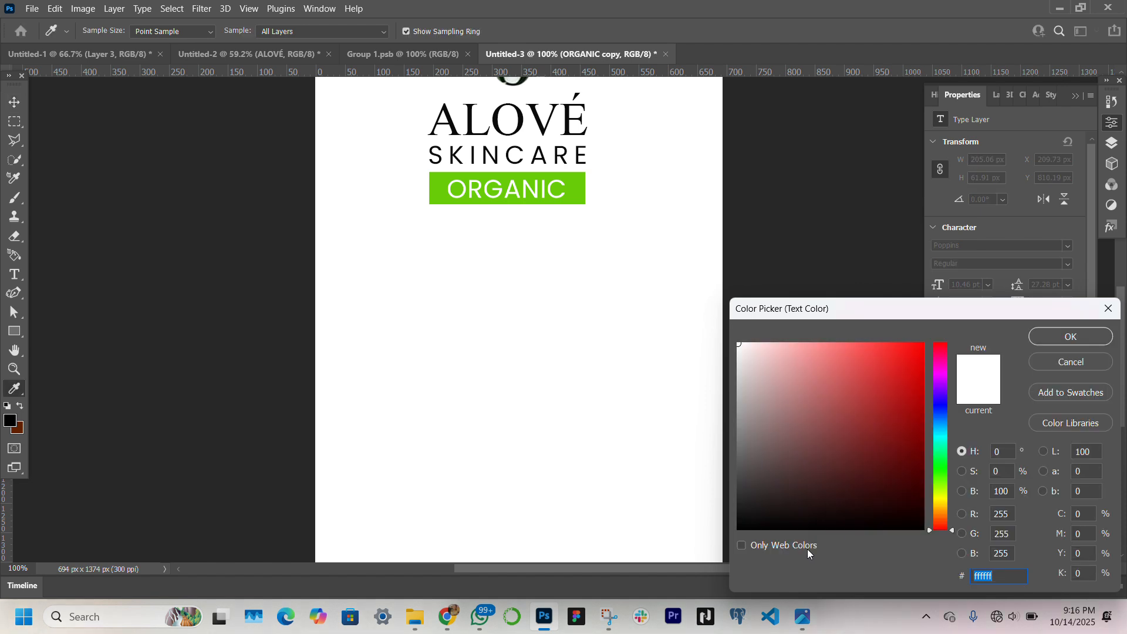
click(738, 524)
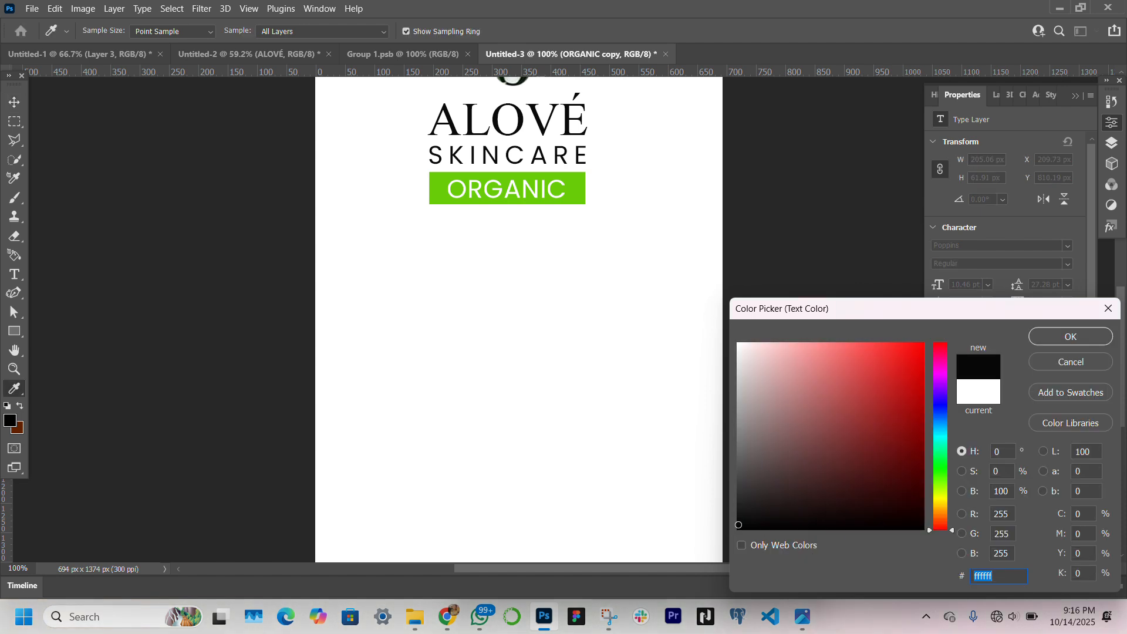
drag(721, 540, 719, 539)
key(Return)
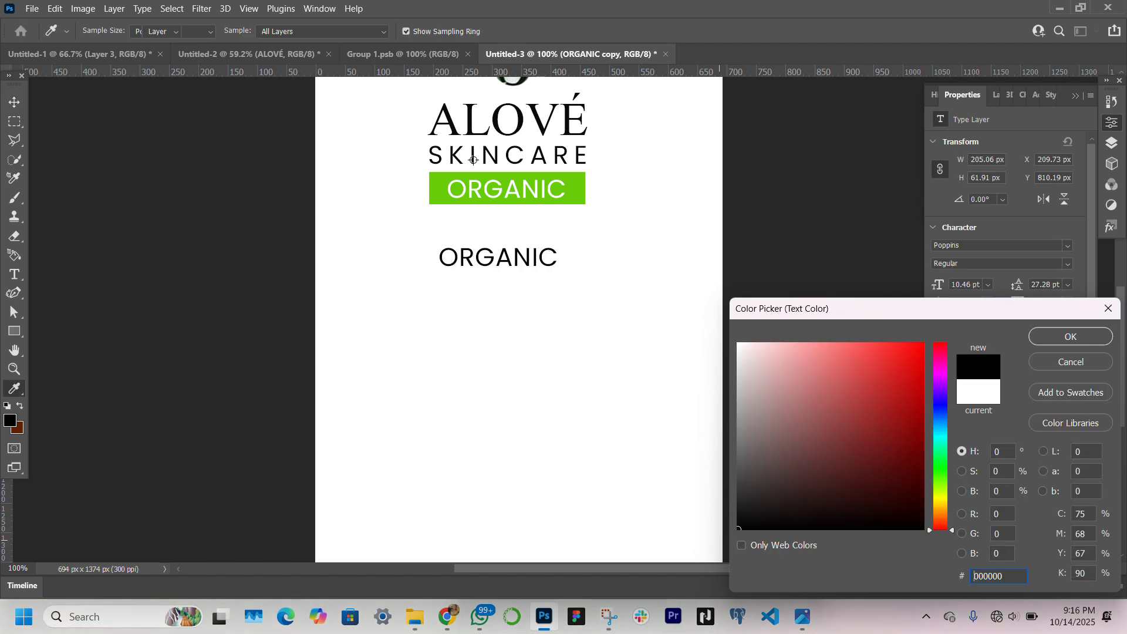
Change the duplicated text to "PURE ALOE VERA" with "ESSENCE" on a second line
double_click(538, 255)
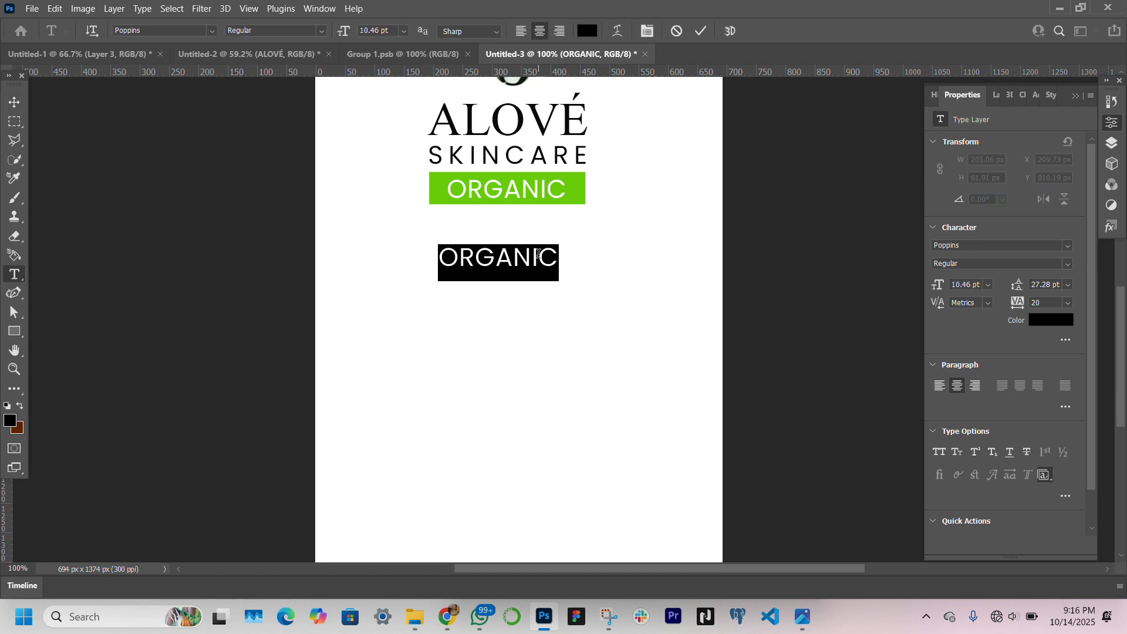
text(PURE ALOE VERA)
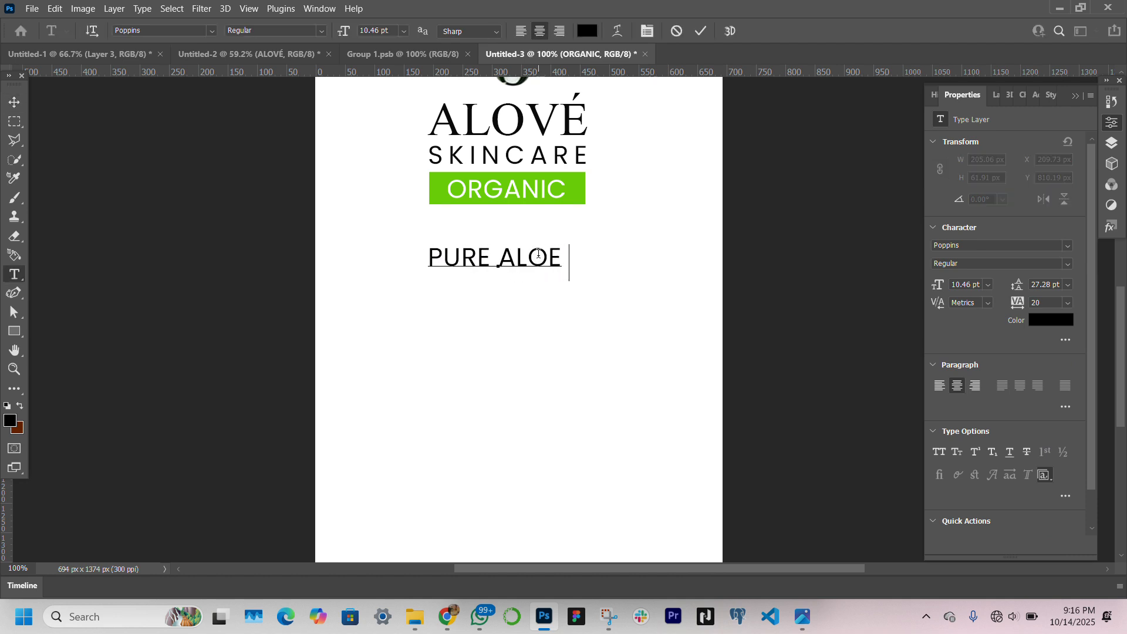
key(Return)
text(ESSENCE)
click(18, 107)
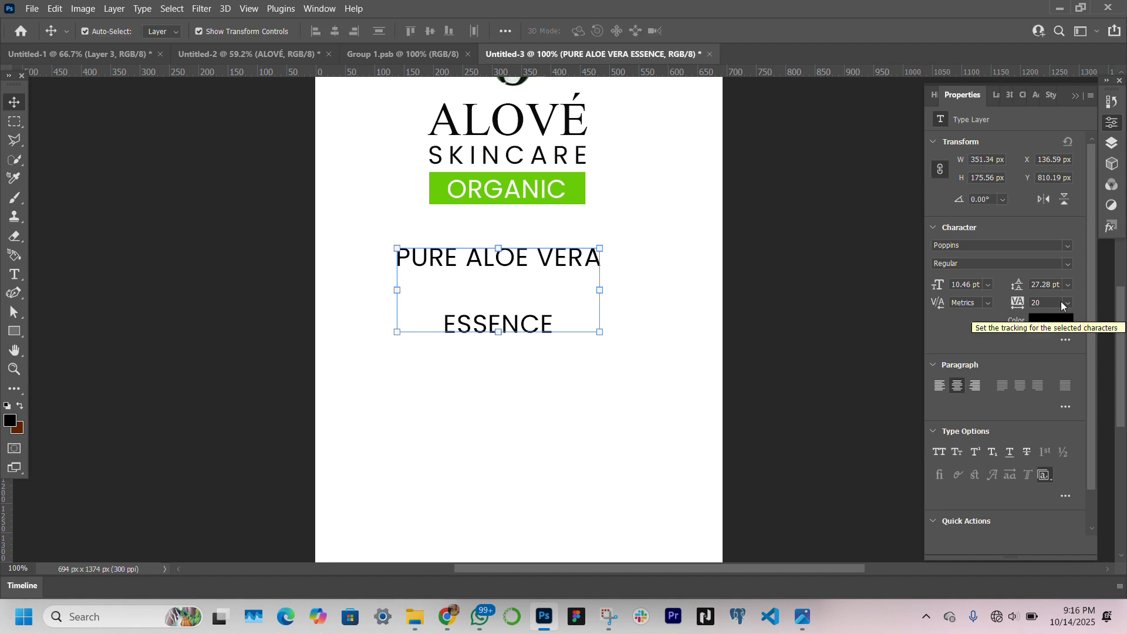
Set the PURE ALOE VERA ESSENCE text to Auto leading and Light style, and center it closer below the banner
click(1067, 302)
click(1063, 302)
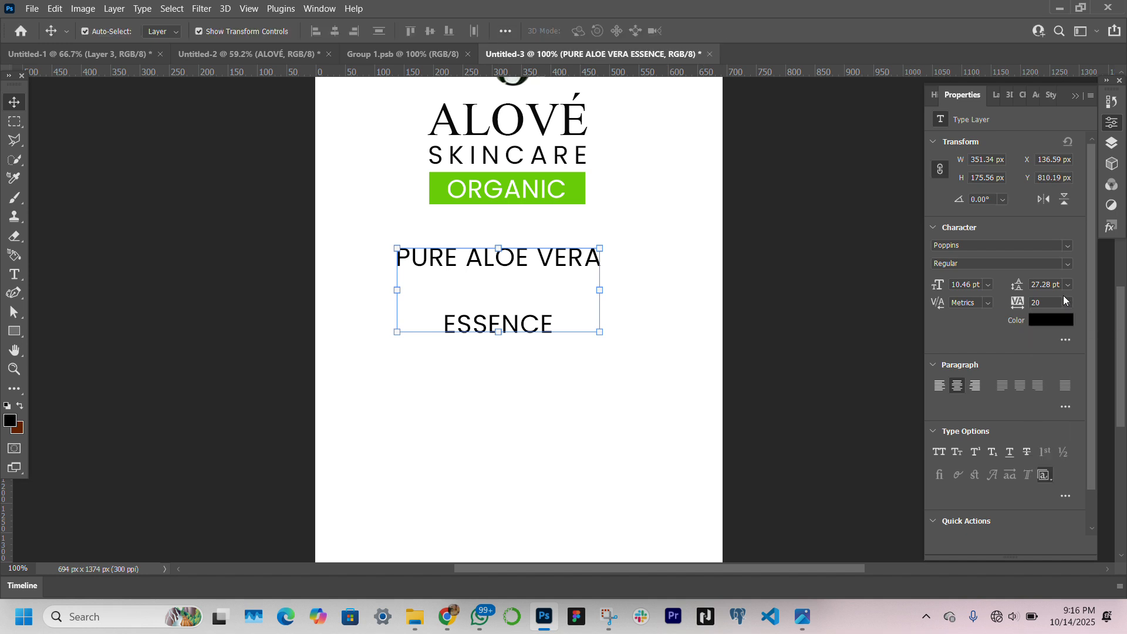
click(1067, 285)
click(1063, 297)
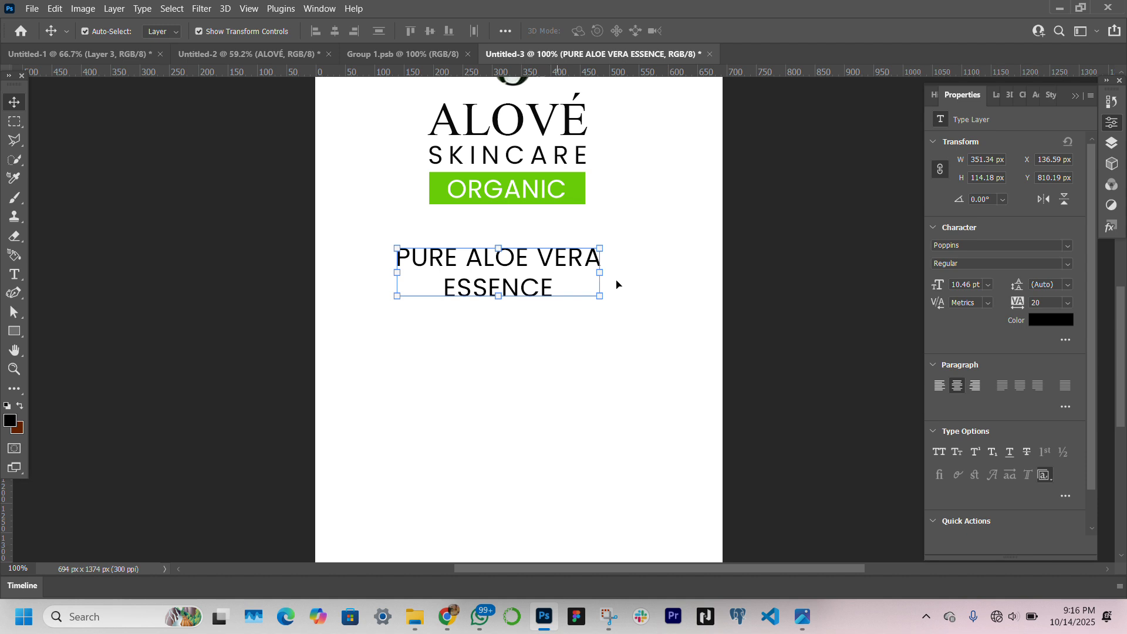
click(1068, 262)
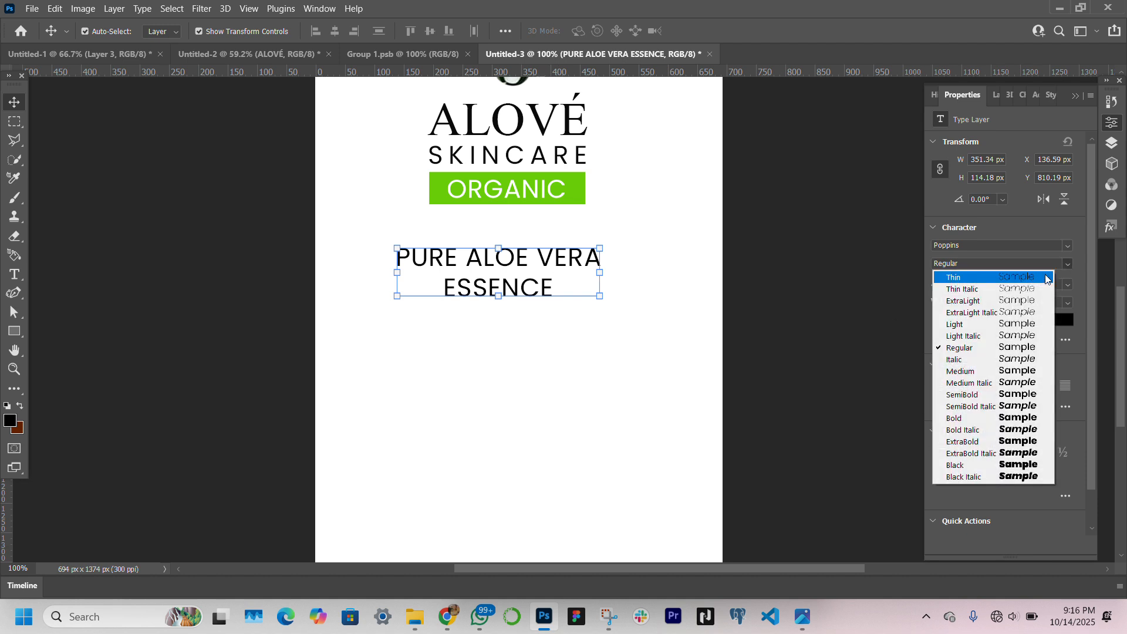
click(1008, 328)
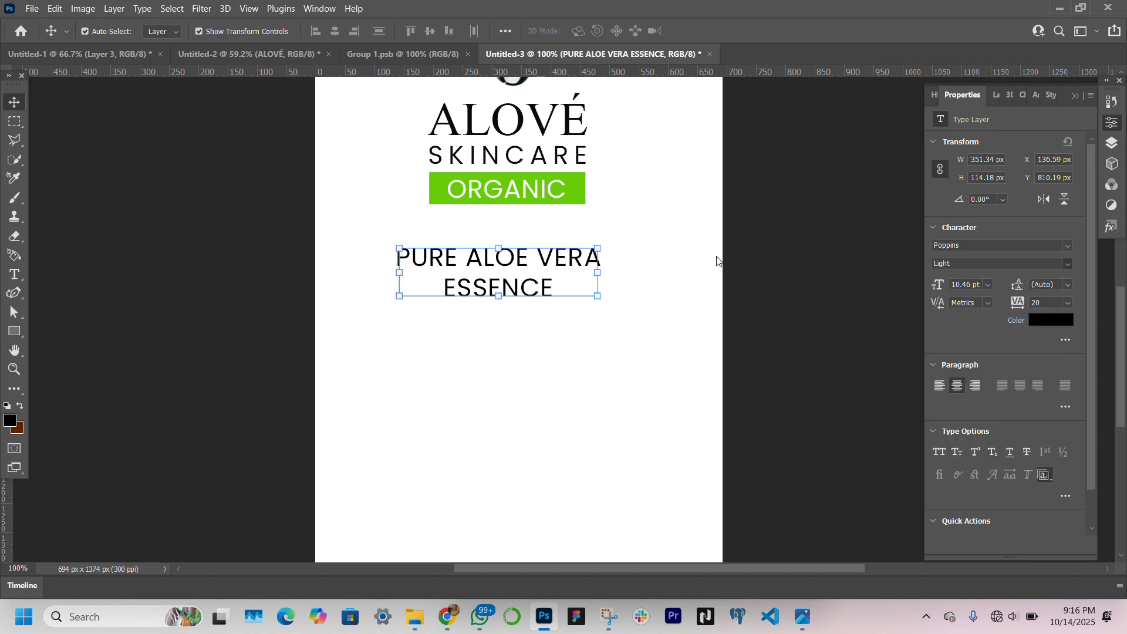
drag(547, 266, 558, 255)
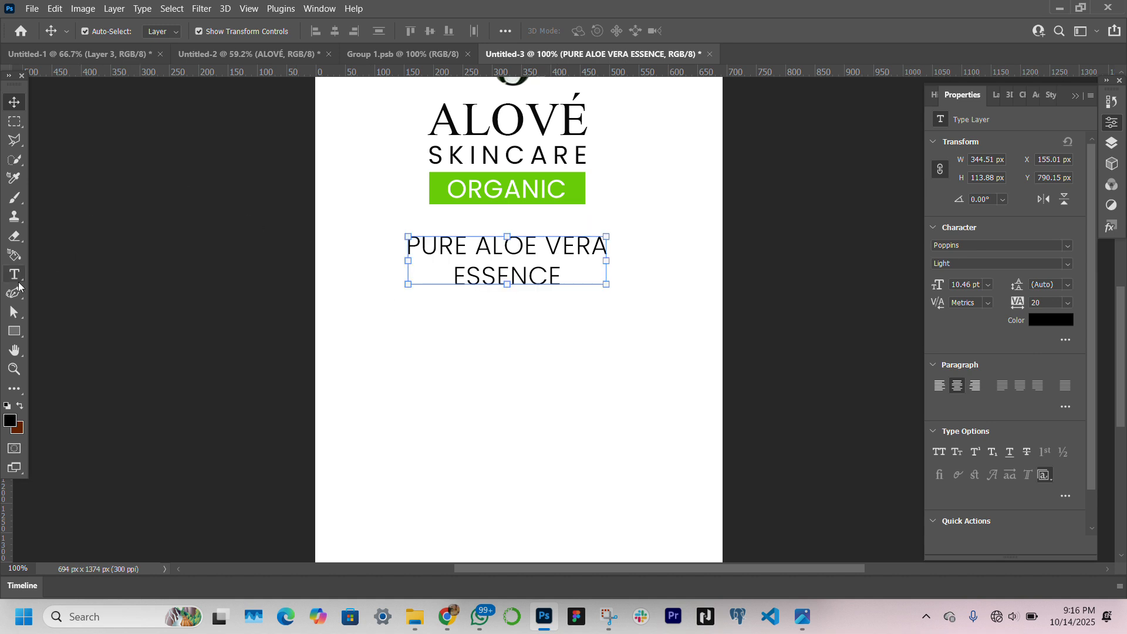
Draw a thin divider rectangle about 373 × 3 px below ESSENCE, fill it black and deselect it
click(14, 331)
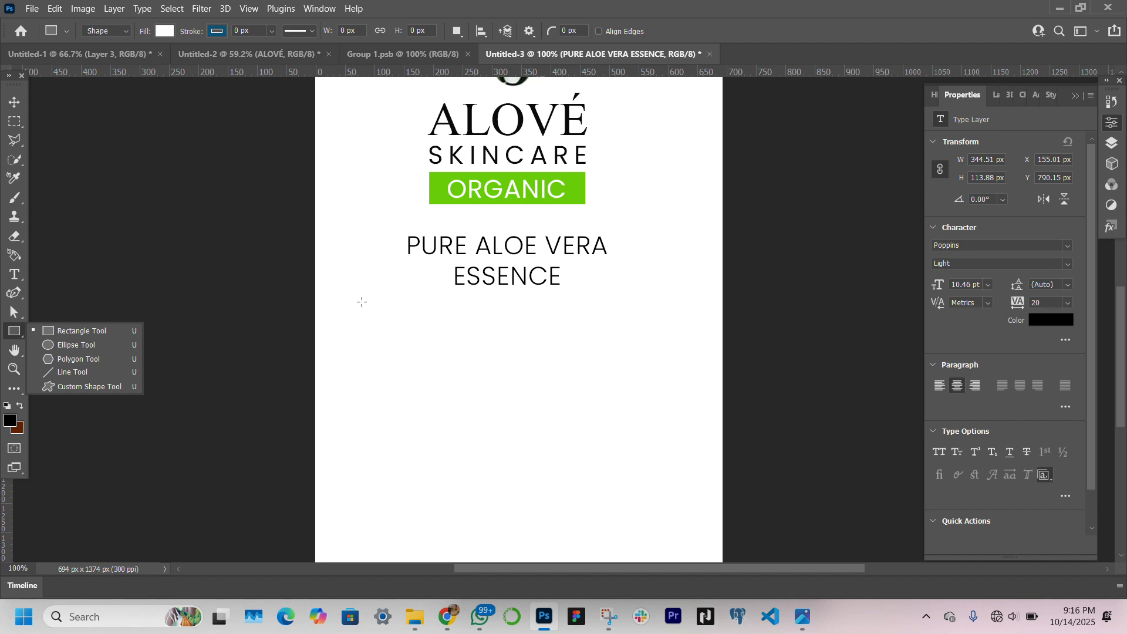
click(400, 300)
drag(406, 300, 622, 300)
key(v)
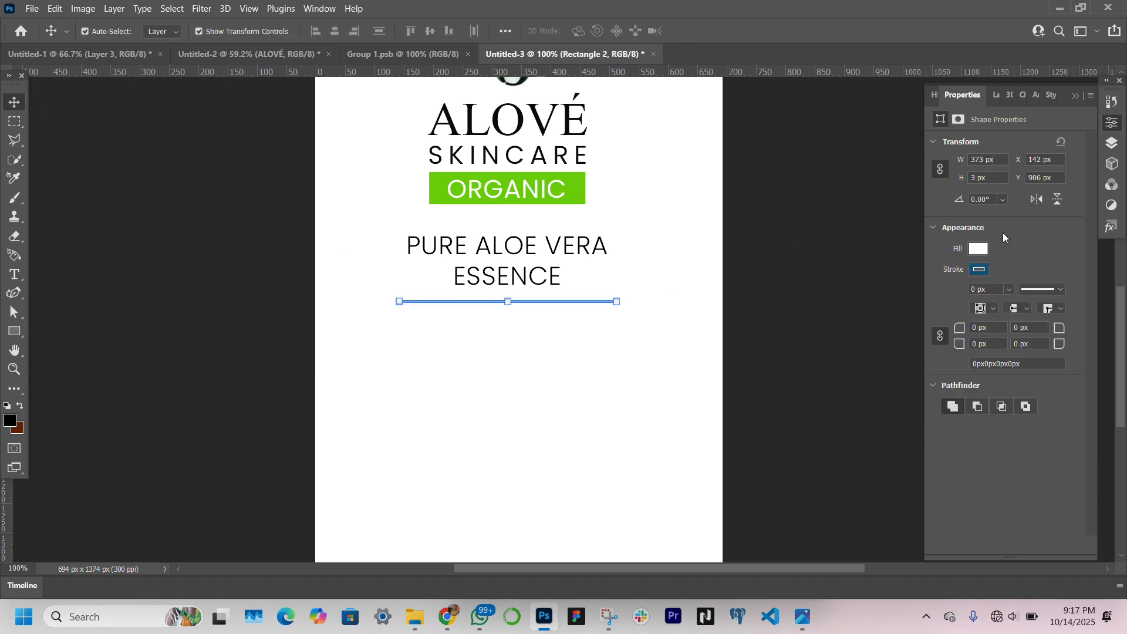
click(979, 249)
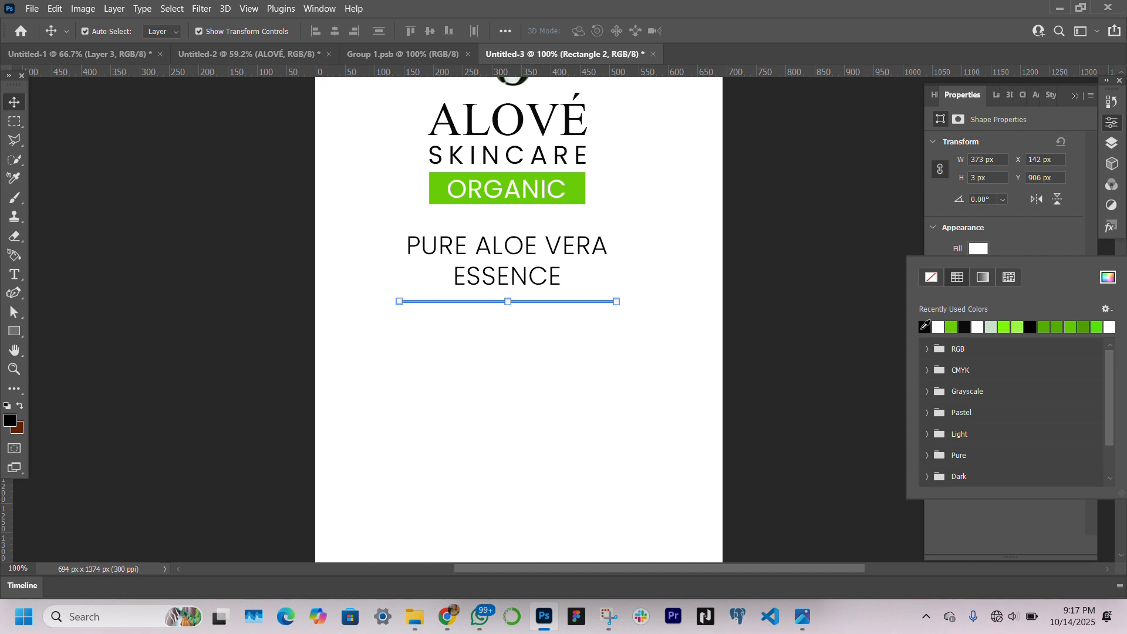
click(924, 326)
click(93, 203)
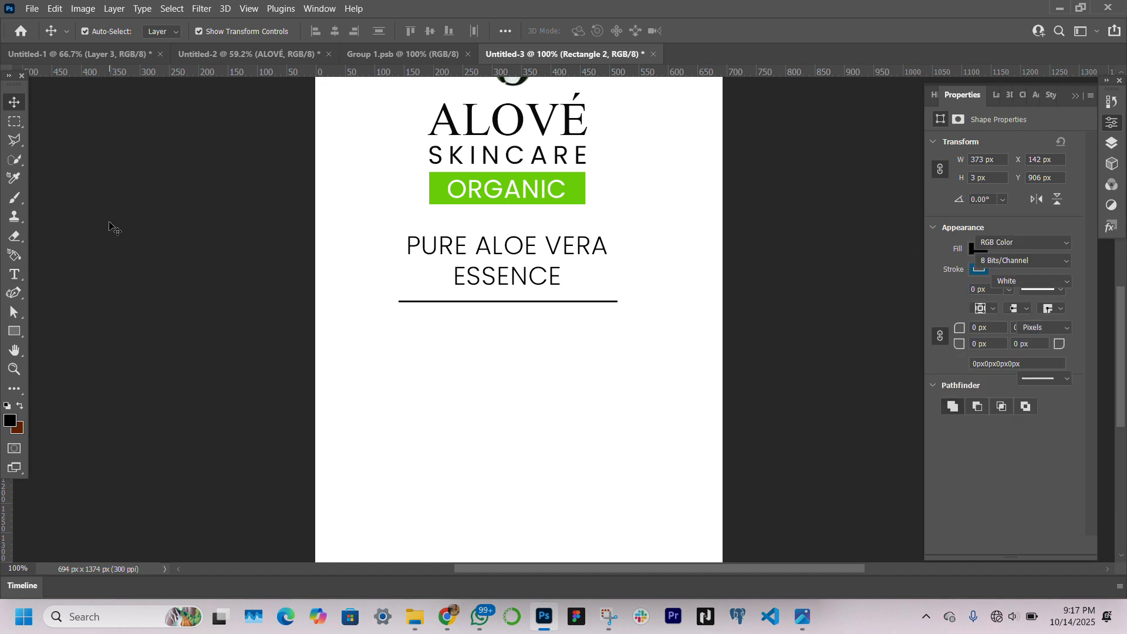
click(110, 223)
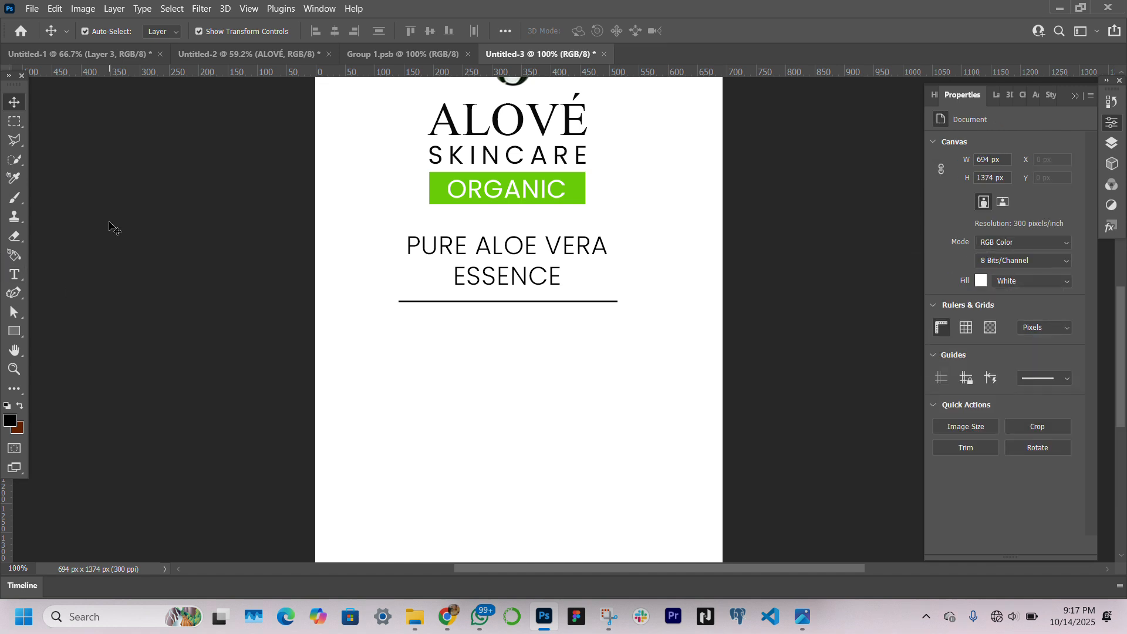
Duplicate the PURE ALOE VERA ESSENCE text below the divider and change the copy to "Refresh Soothe Nourish", with four spaces between words
click(514, 253)
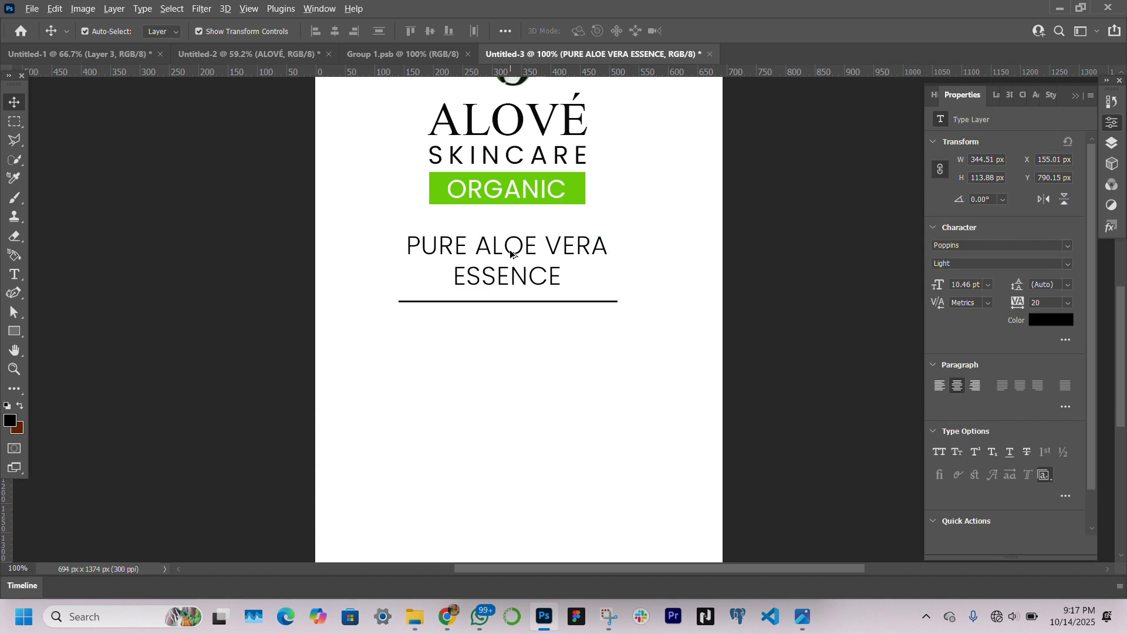
drag(510, 253, 502, 351)
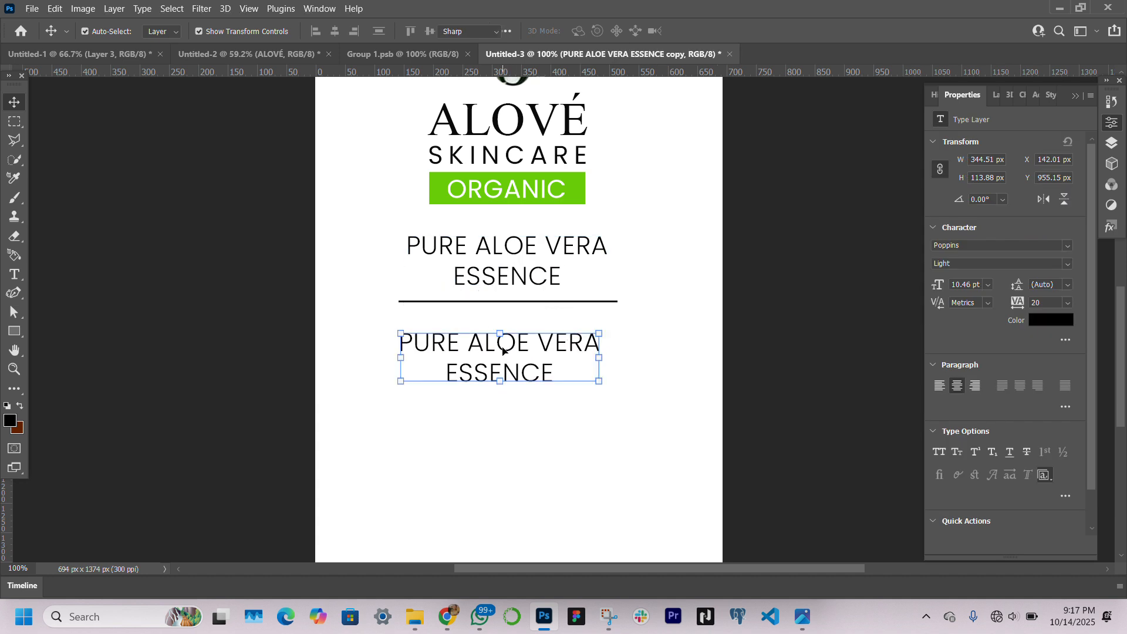
double_click(503, 347)
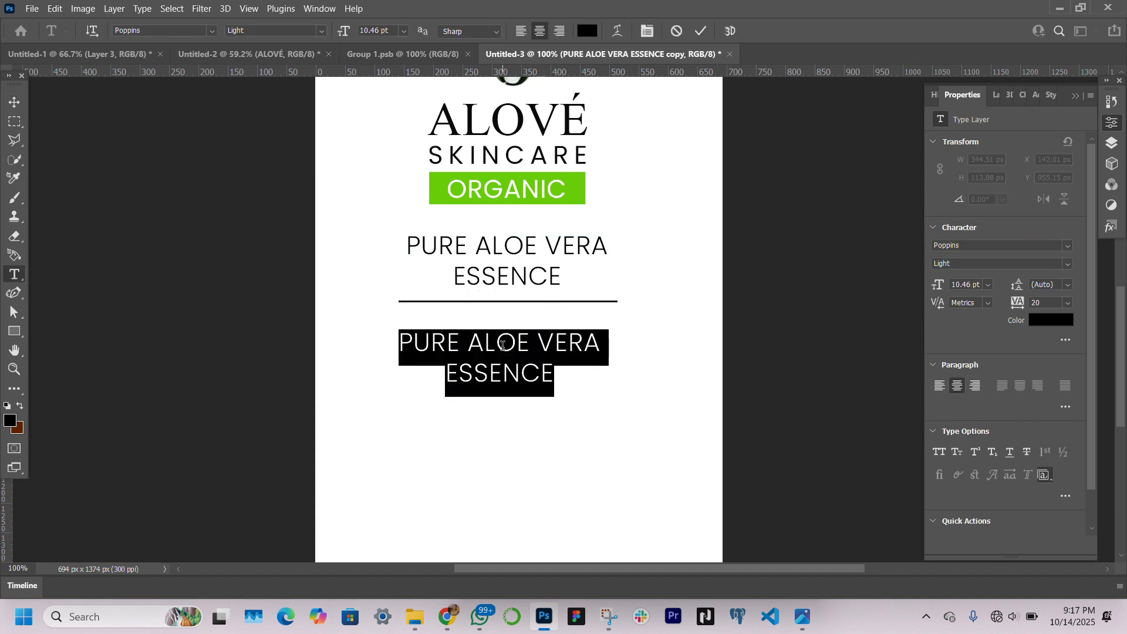
text(Refres)
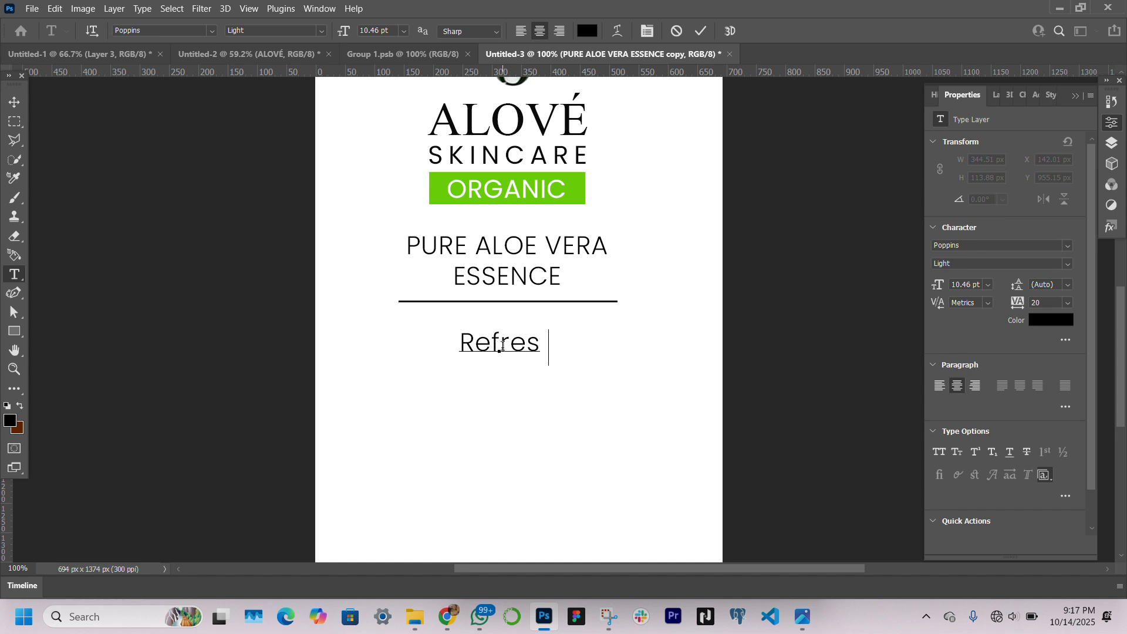
text(h)
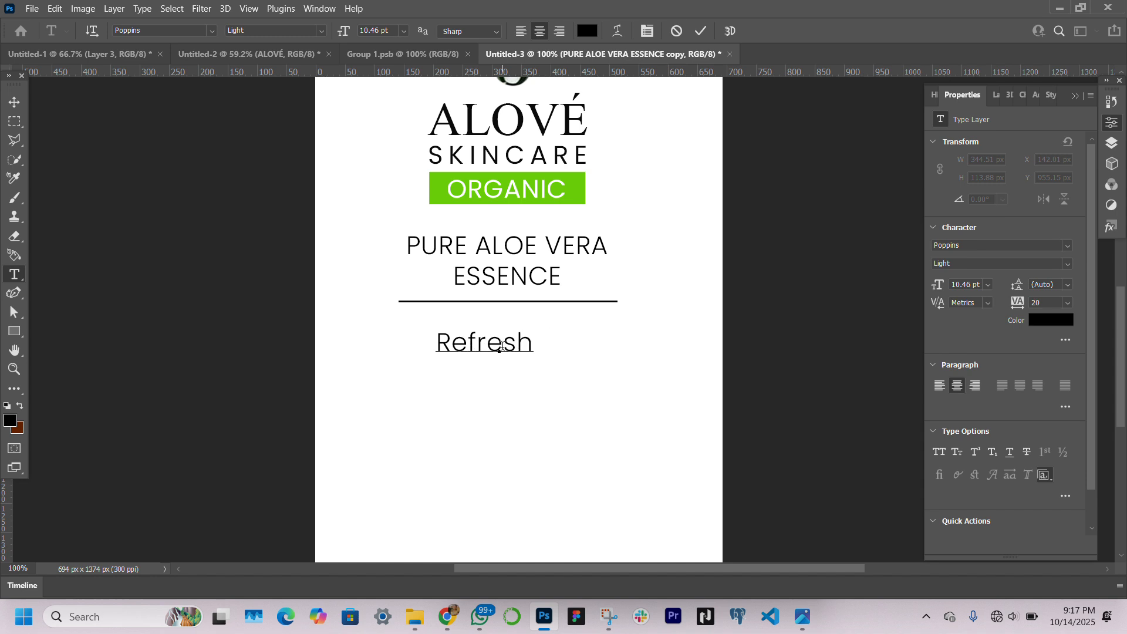
text(    Soo)
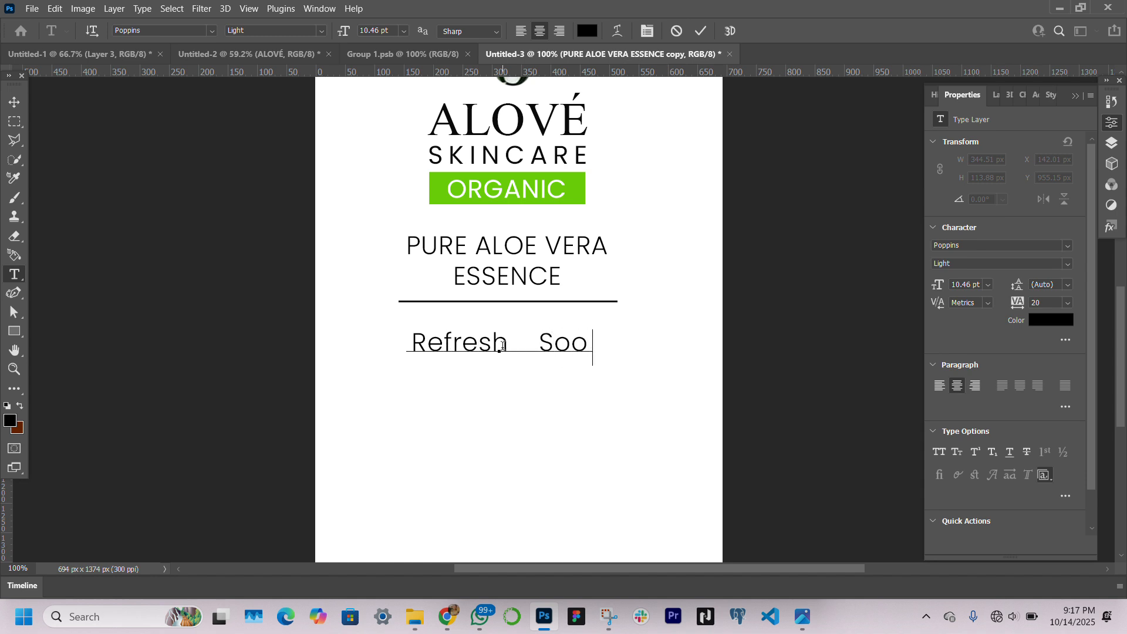
text(the    )
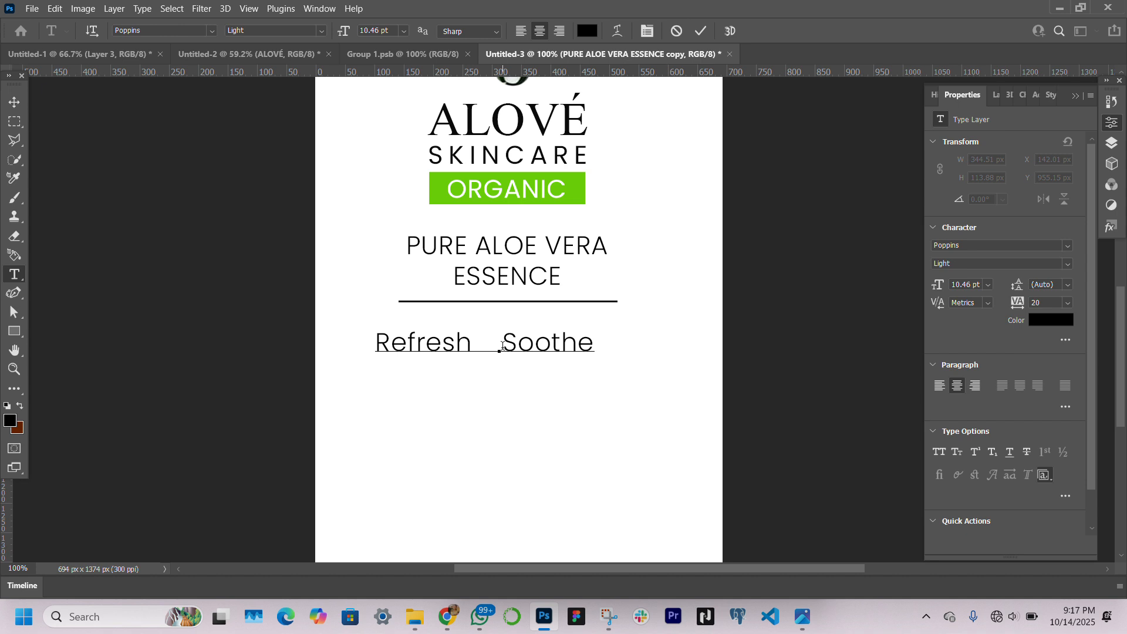
text(Nouru)
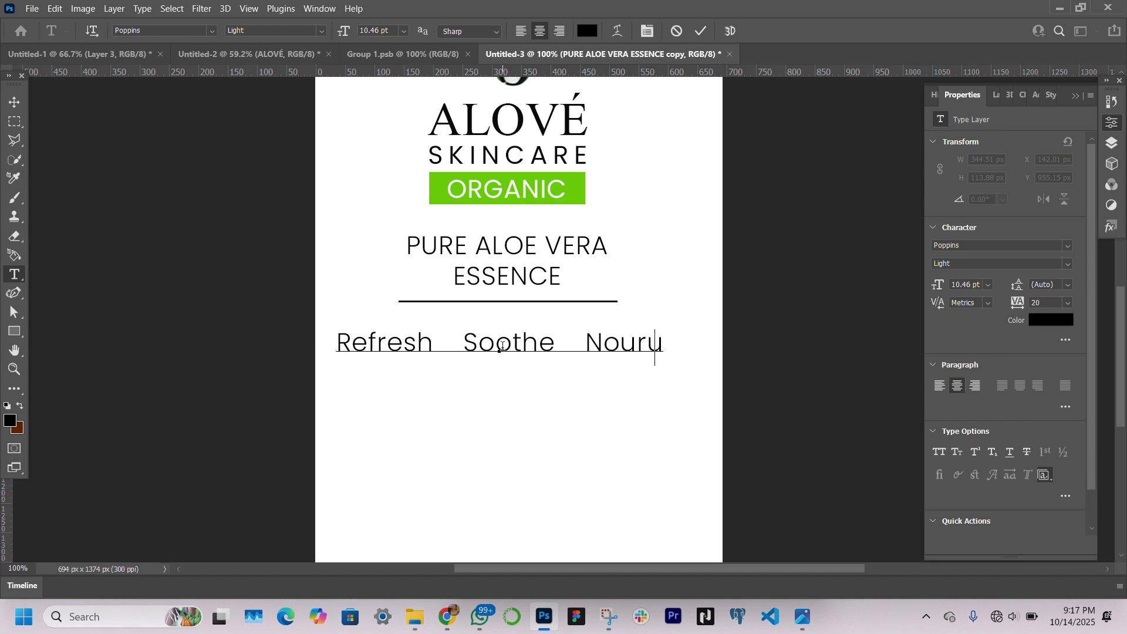
key(BackSpace)
text(s)
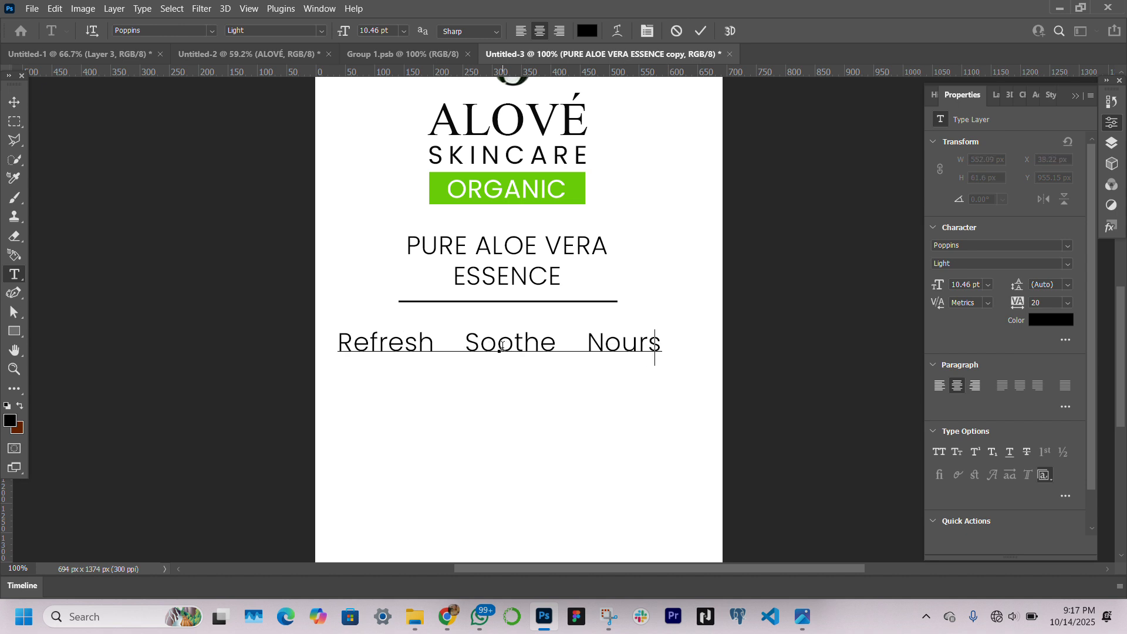
key(BackSpace)
text(ish)
key(ctrl+Return)
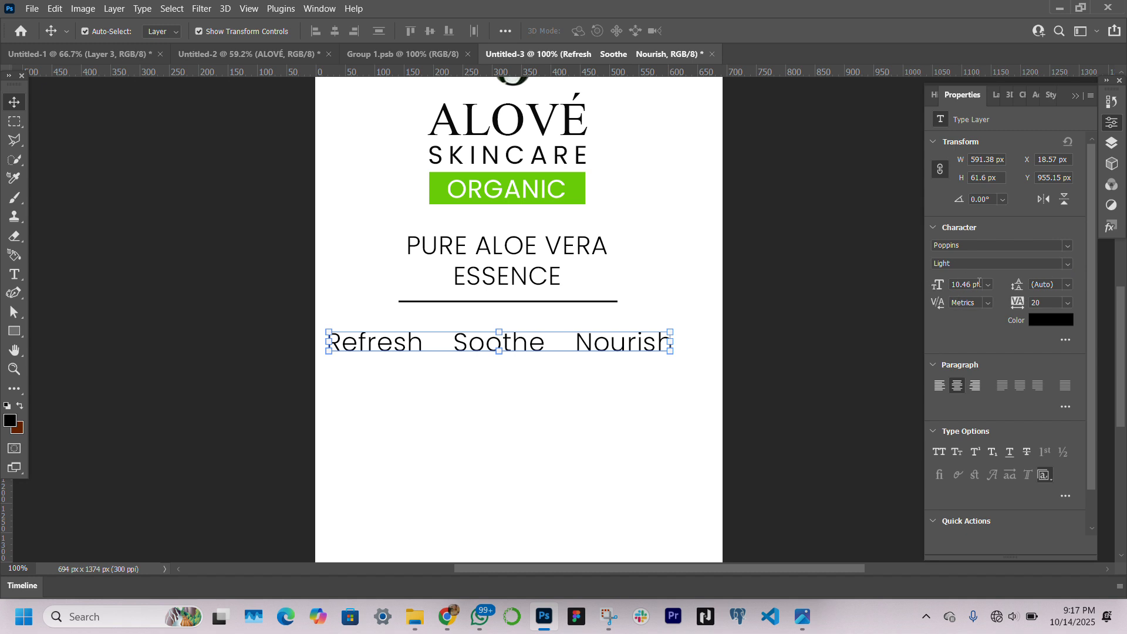
Set the Refresh Soothe Nourish text to 5 pt, then move and scale it to about 365 px wide just below the divider
drag(977, 284, 951, 284)
text(5)
key(Return)
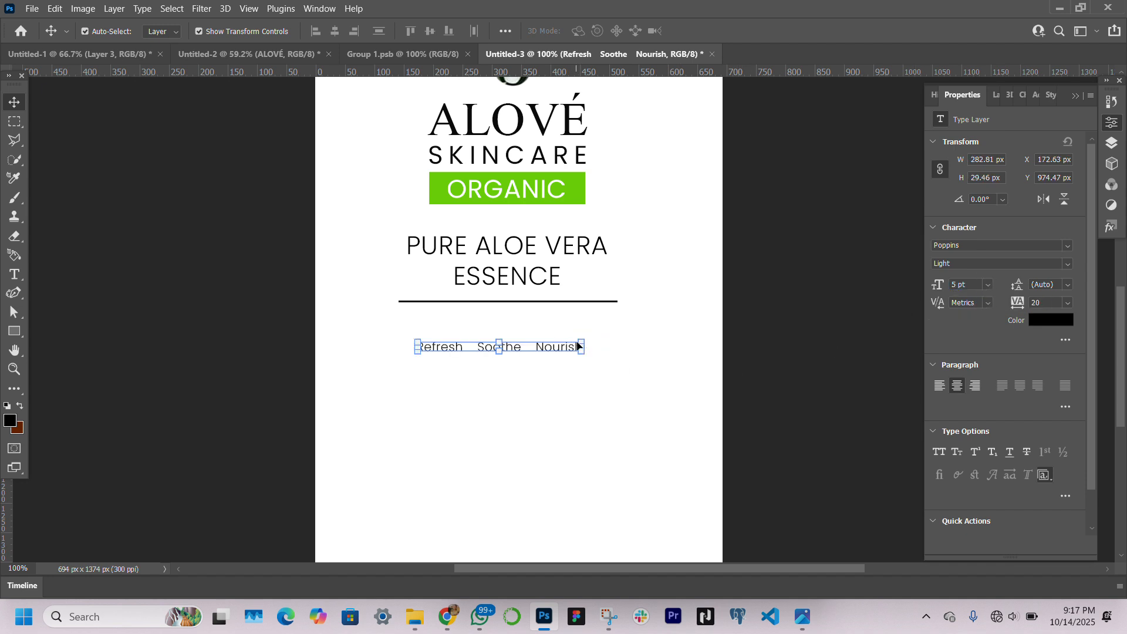
drag(584, 343, 615, 325)
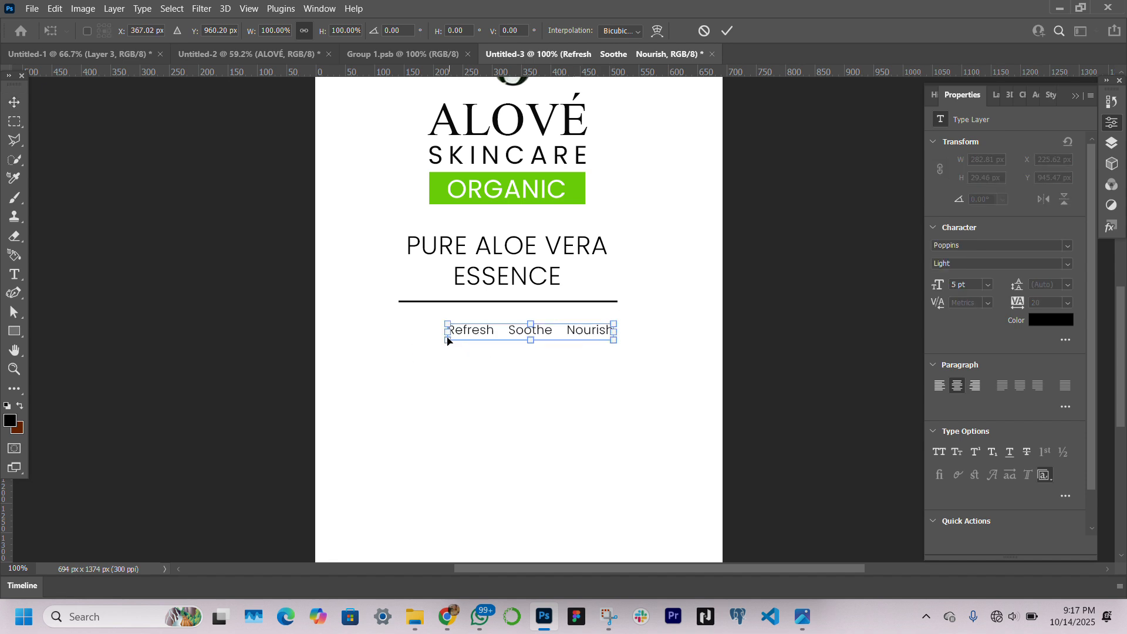
drag(443, 338, 406, 349)
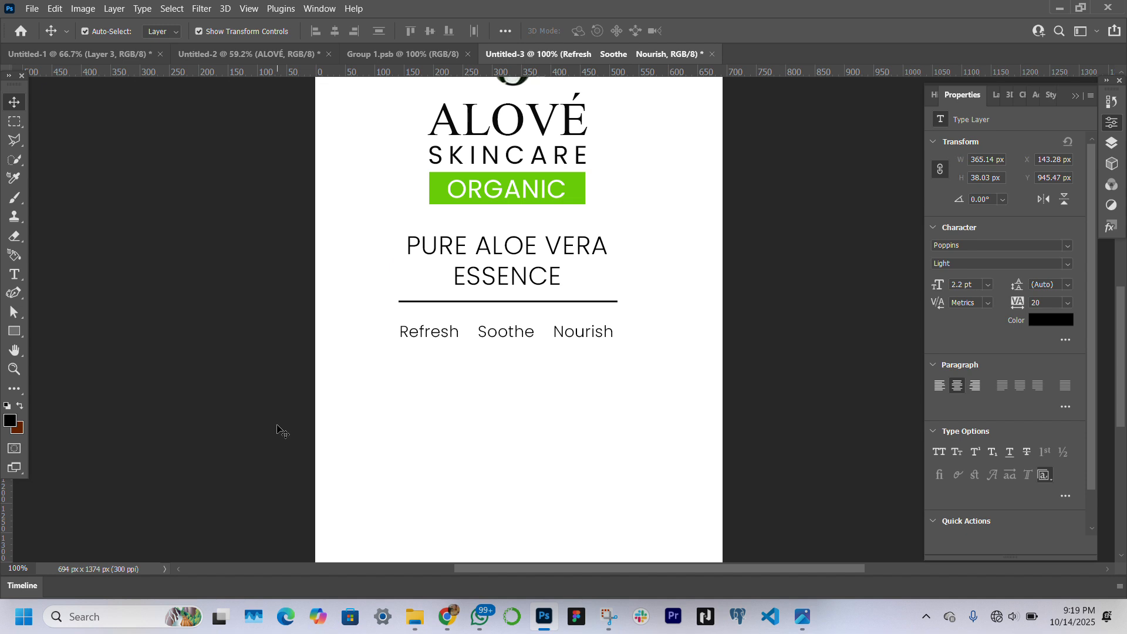
click(277, 429)
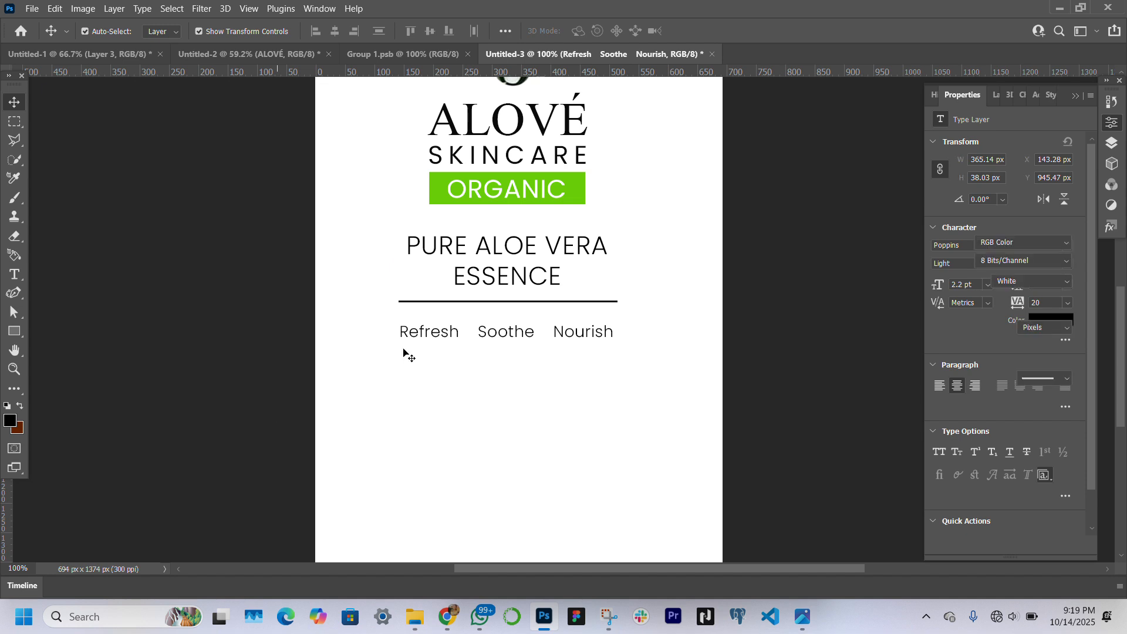
Draw a circle about 11 × 11 px directly before the word Refresh and fill it black
right_click(20, 336)
click(61, 344)
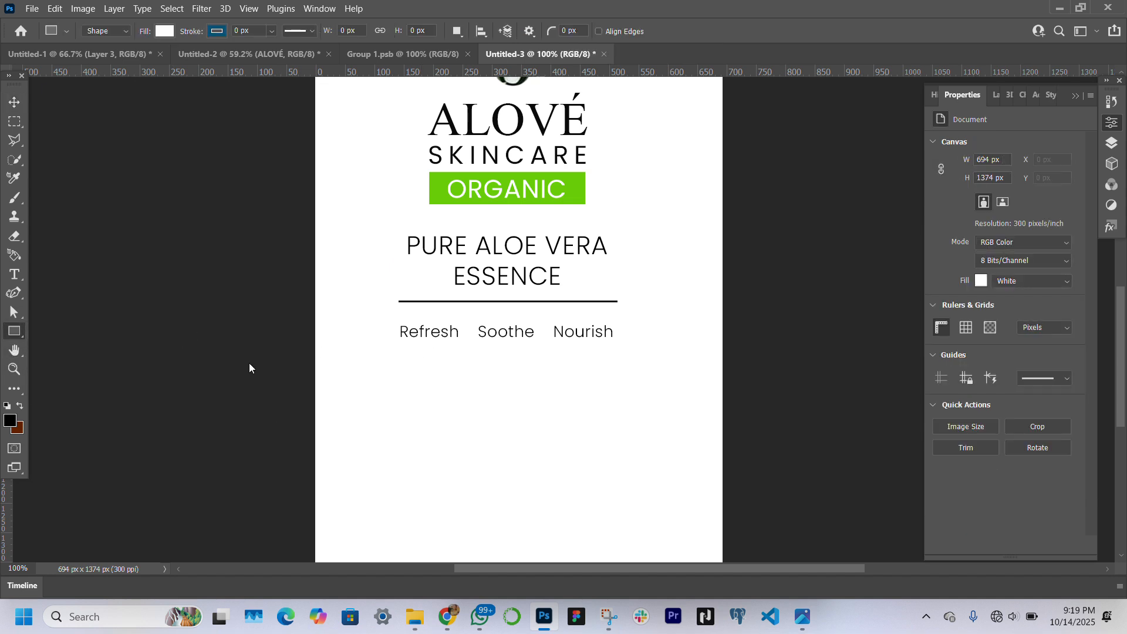
drag(392, 330, 398, 336)
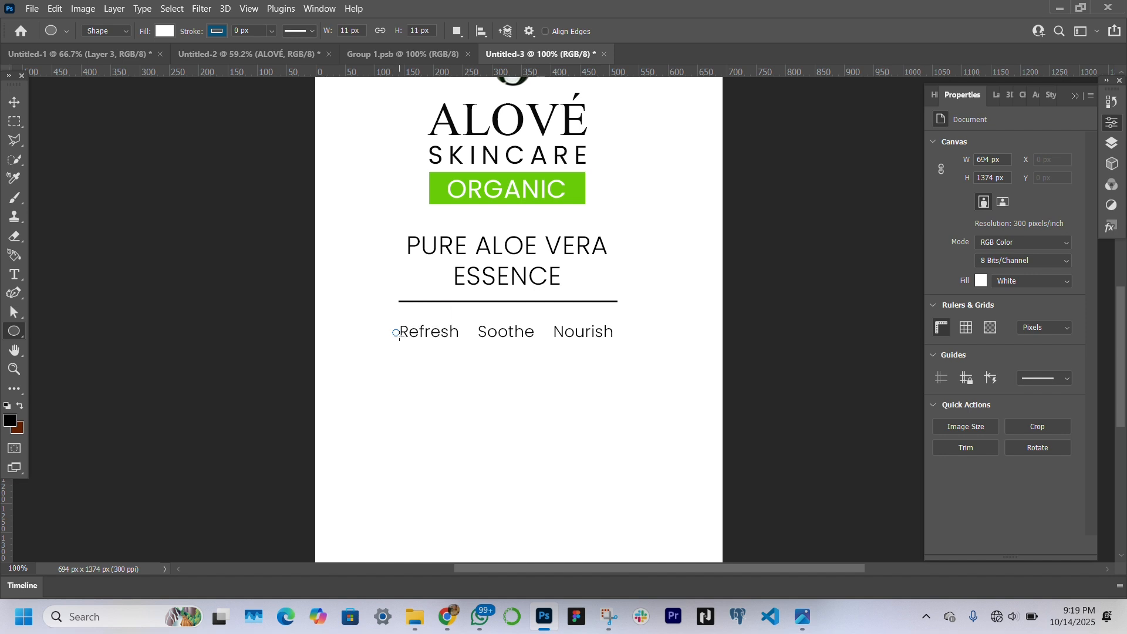
key(v)
click(976, 249)
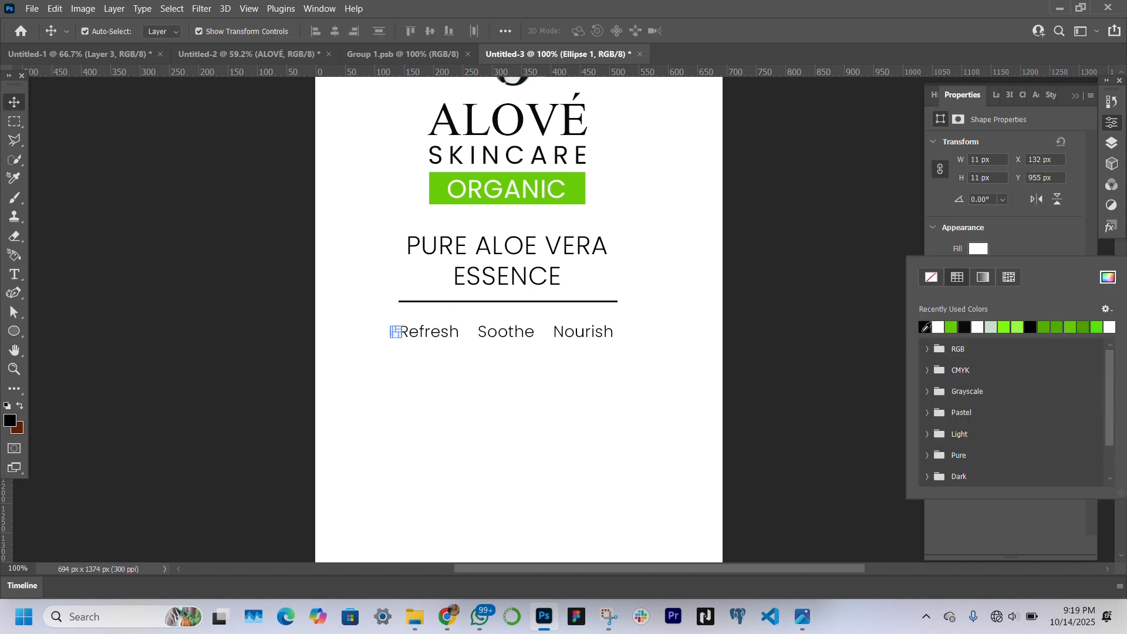
click(925, 327)
click(76, 207)
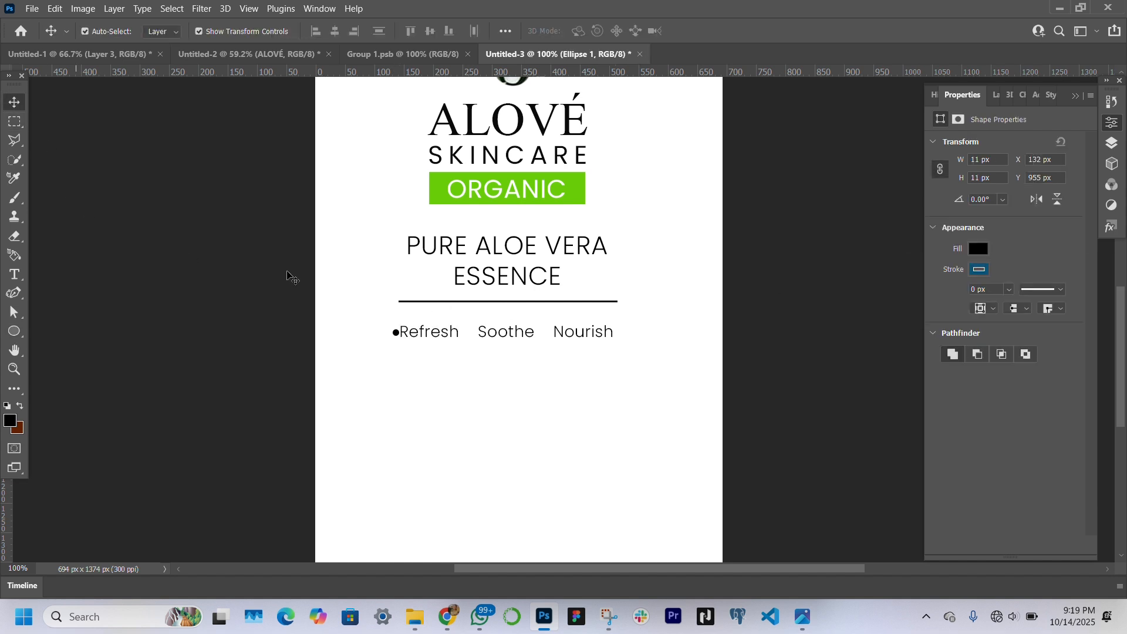
Nudge the black dot before Refresh slightly away from the word, to X 124 px and Y 952 px
click(398, 332)
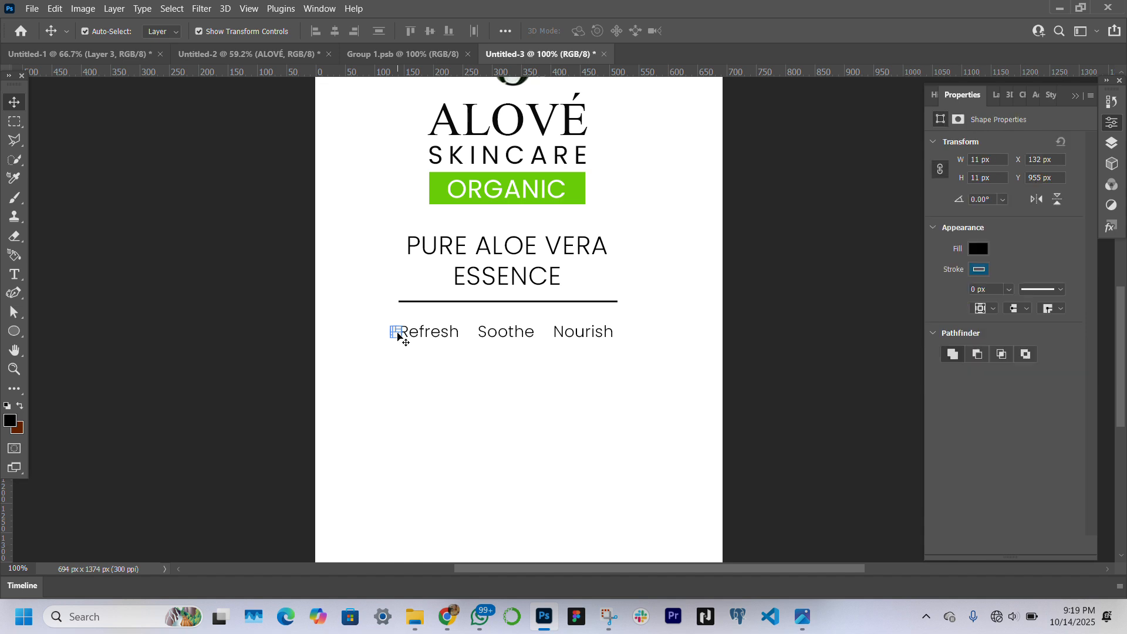
key(Left)
key(Left)
key(Left)
key(Left)
key(Up)
key(Up)
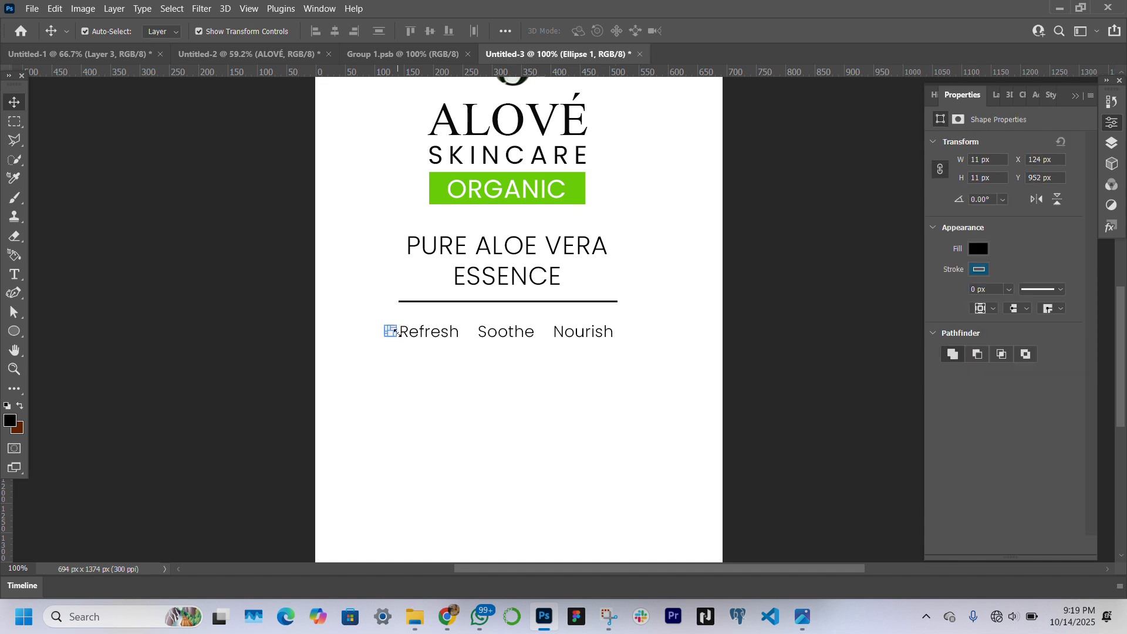
click(664, 282)
key(ctrl+z)
Duplicate the black dot twice and place the copies before Soothe and Nourish, then deselect
click(996, 96)
key(ctrl+j)
key(shift+Right)
key(shift+Right)
key(ctrl+plus)
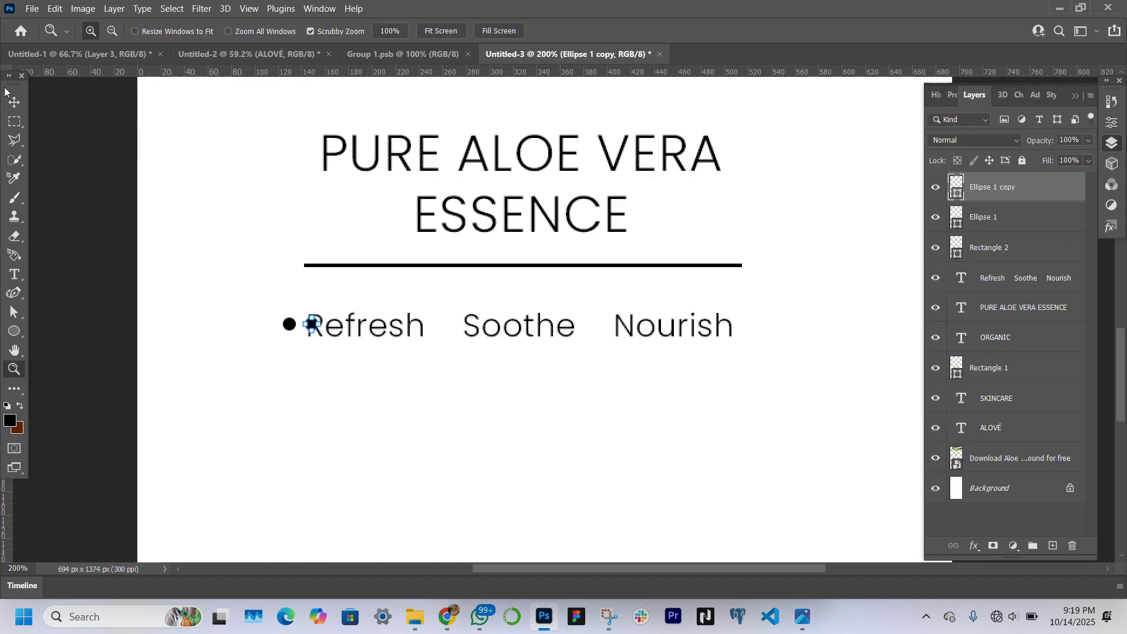
drag(293, 322, 597, 328)
click(288, 322)
click(110, 331)
Group the three dots together with the Refresh Soothe Nourish text
click(14, 368)
click(433, 32)
click(21, 102)
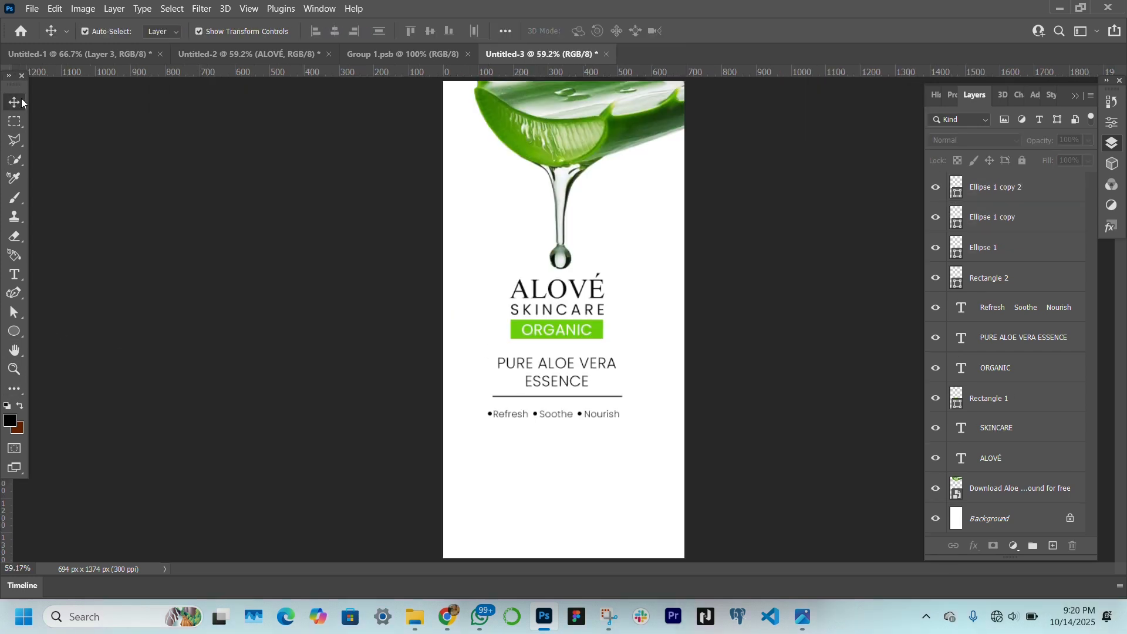
click(1005, 257)
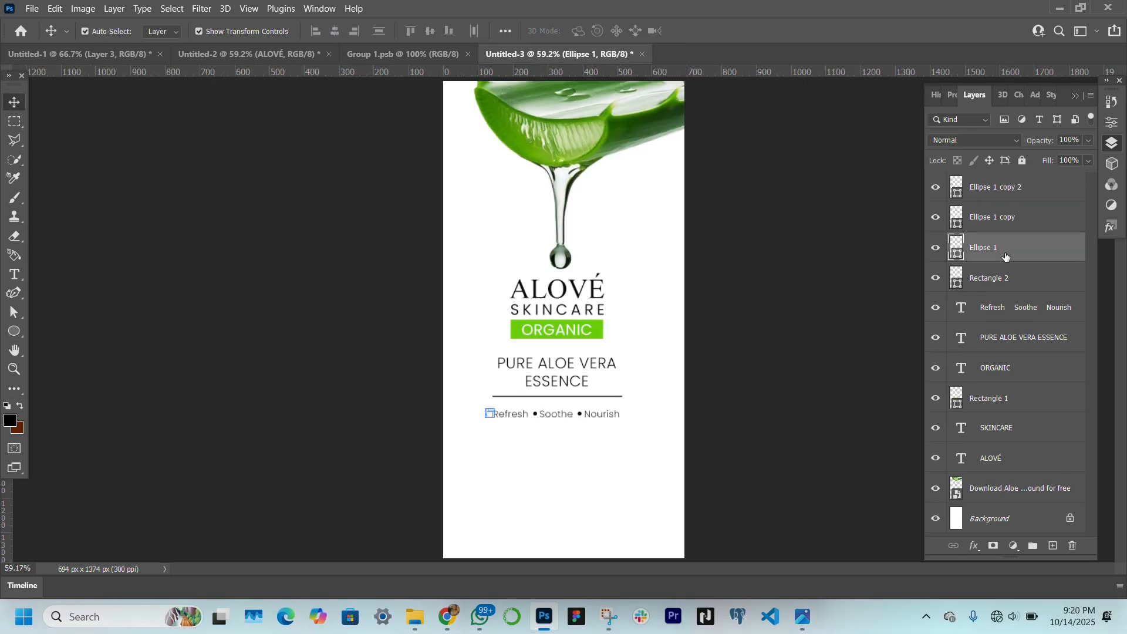
shift+click(1017, 189)
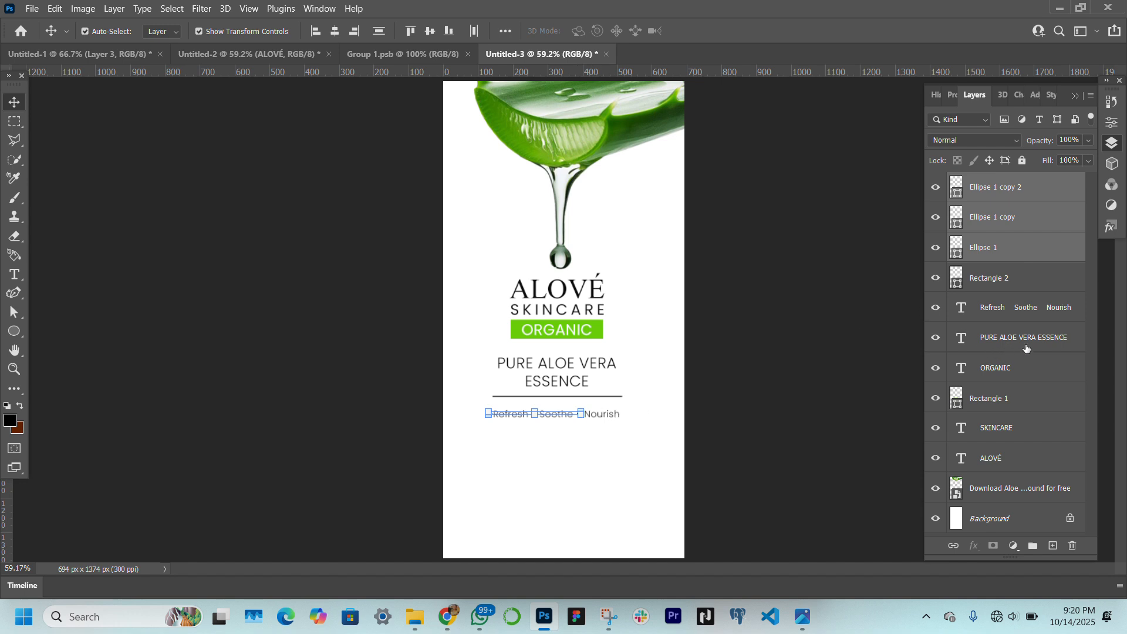
ctrl+click(1034, 314)
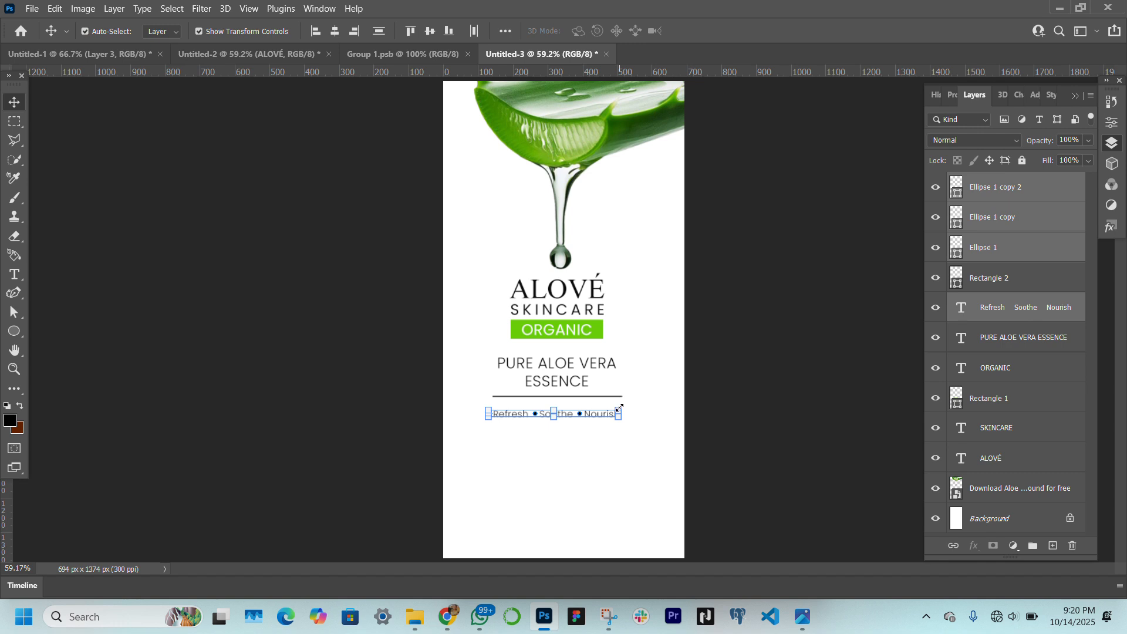
key(ctrl+g)
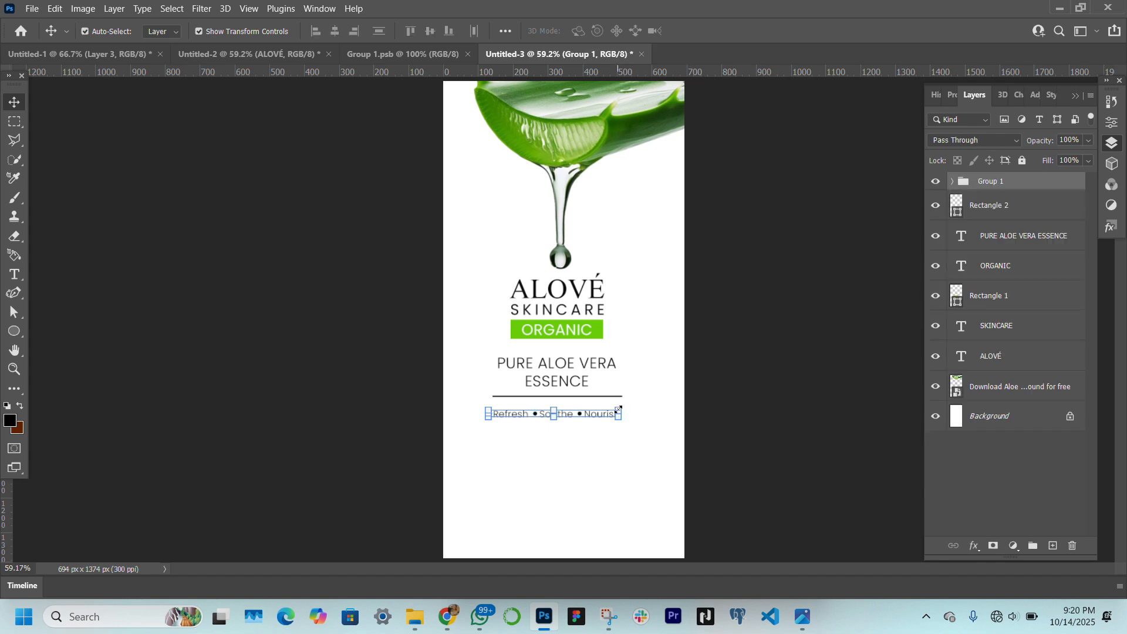
Scale the bulleted group down slightly so it sits centred within the divider's width, and deselect it
drag(618, 409, 612, 416)
key(Return)
key(z)
click(569, 443)
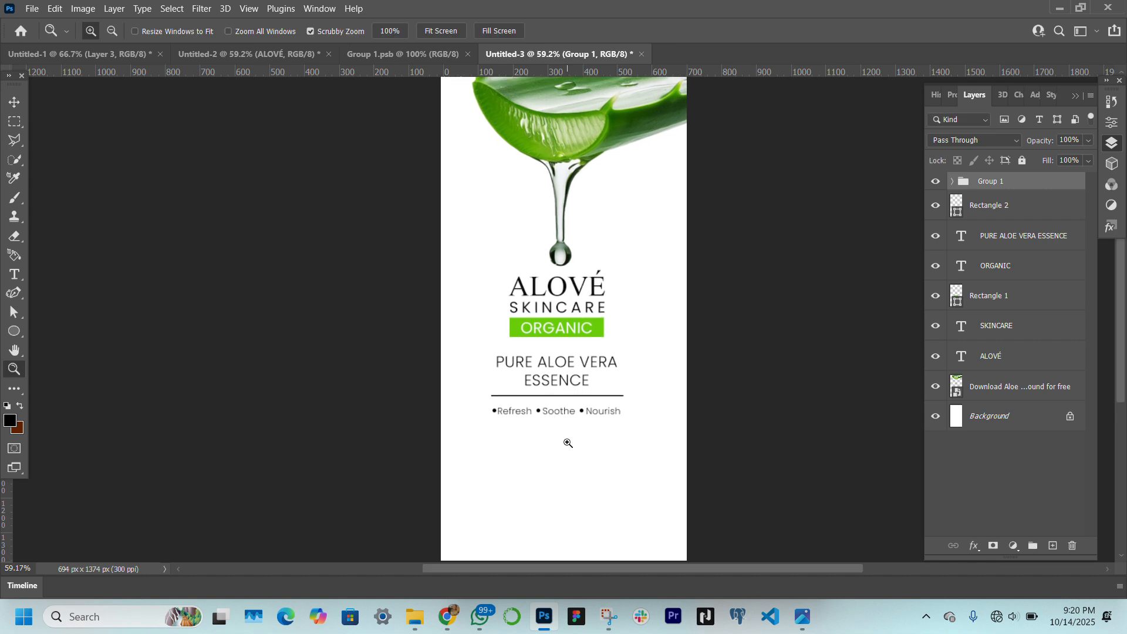
click(568, 443)
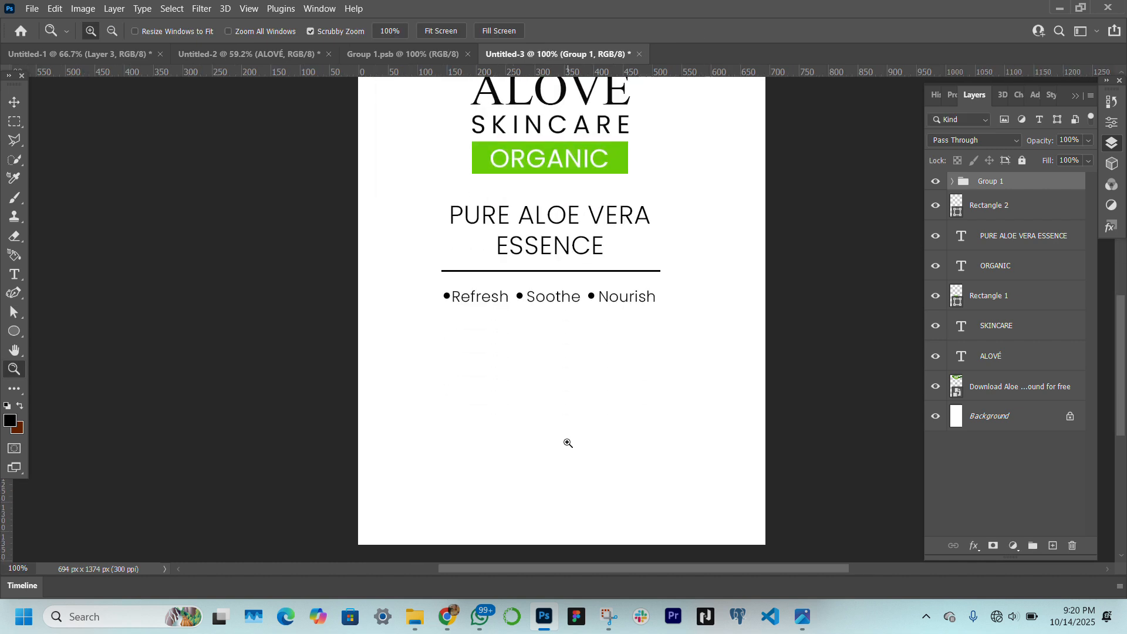
click(16, 105)
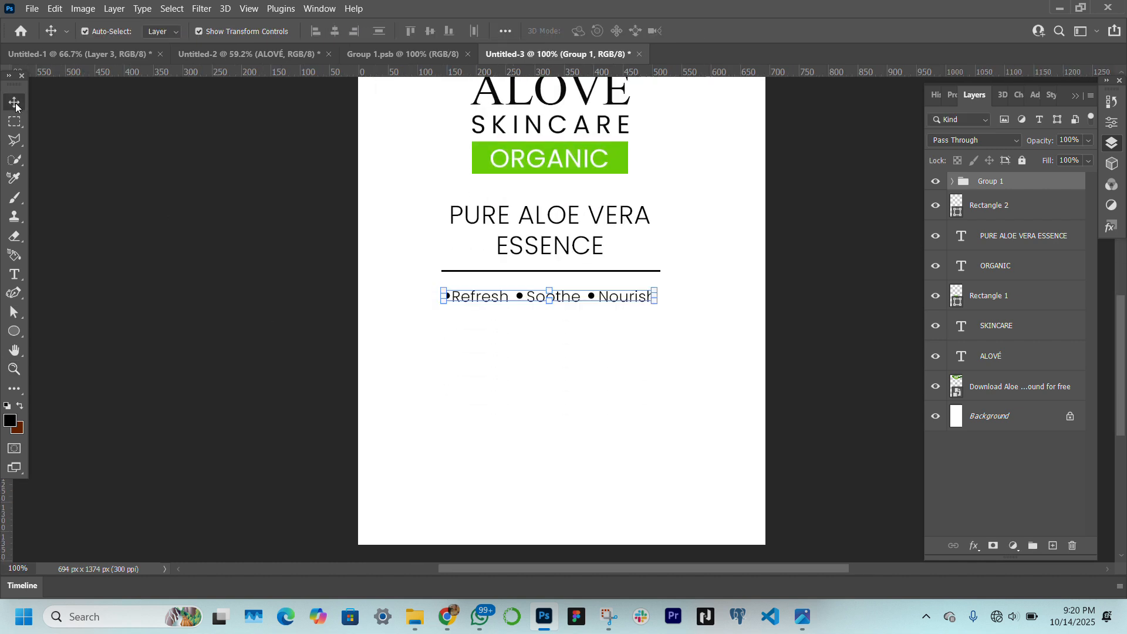
click(246, 326)
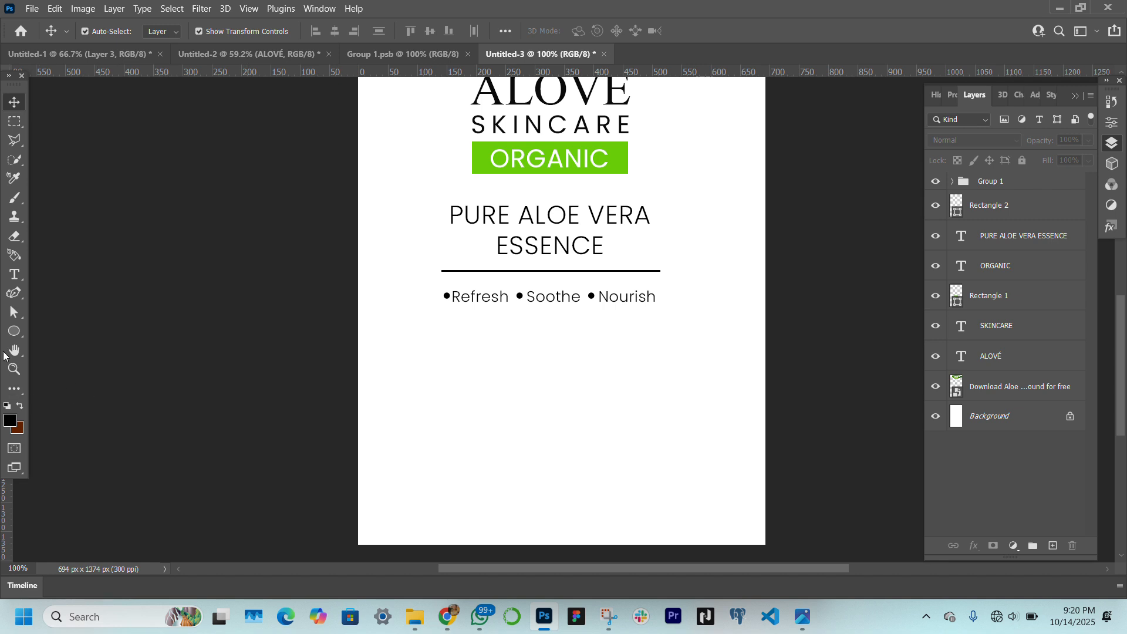
Draw a rectangle bar about 696 × 10 px across the full label width below the bulleted line
drag(13, 332, 72, 329)
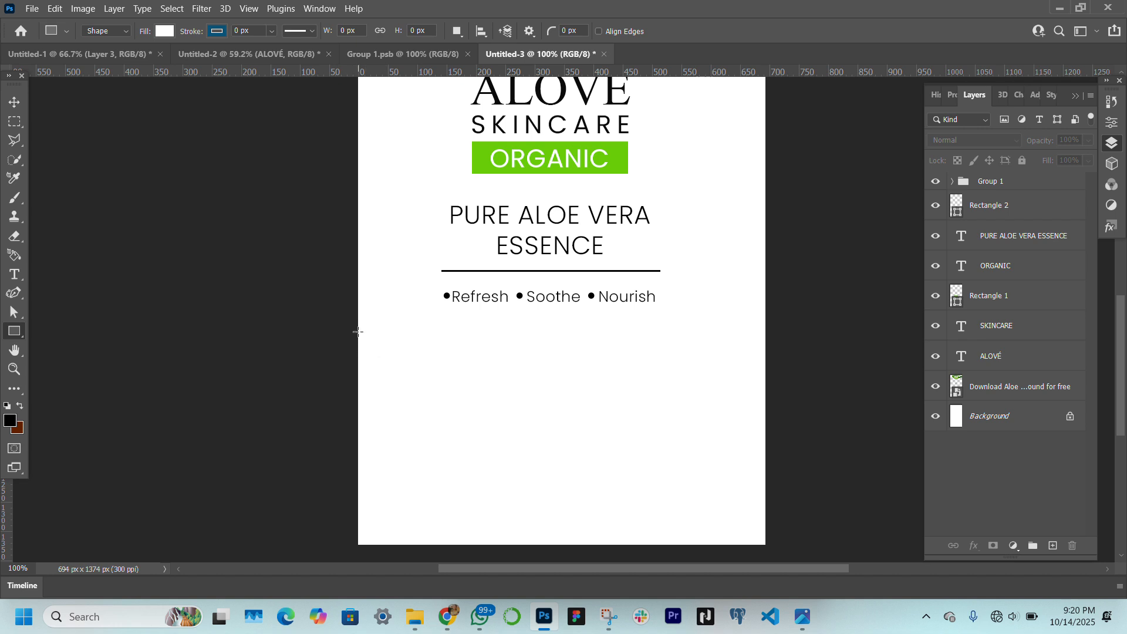
drag(358, 331, 766, 336)
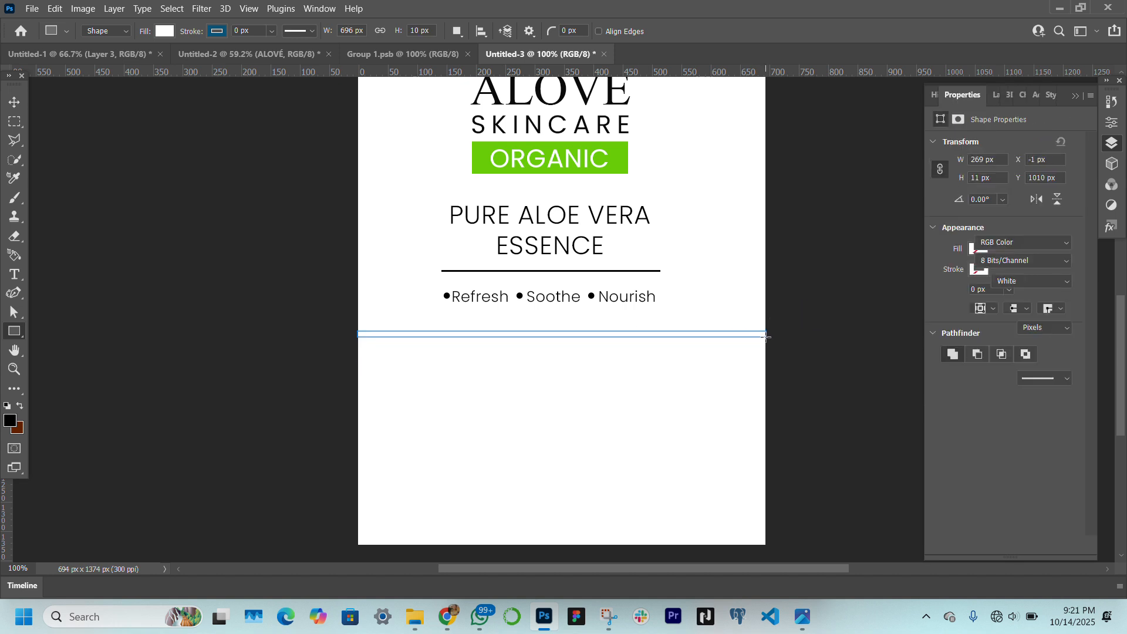
click(14, 102)
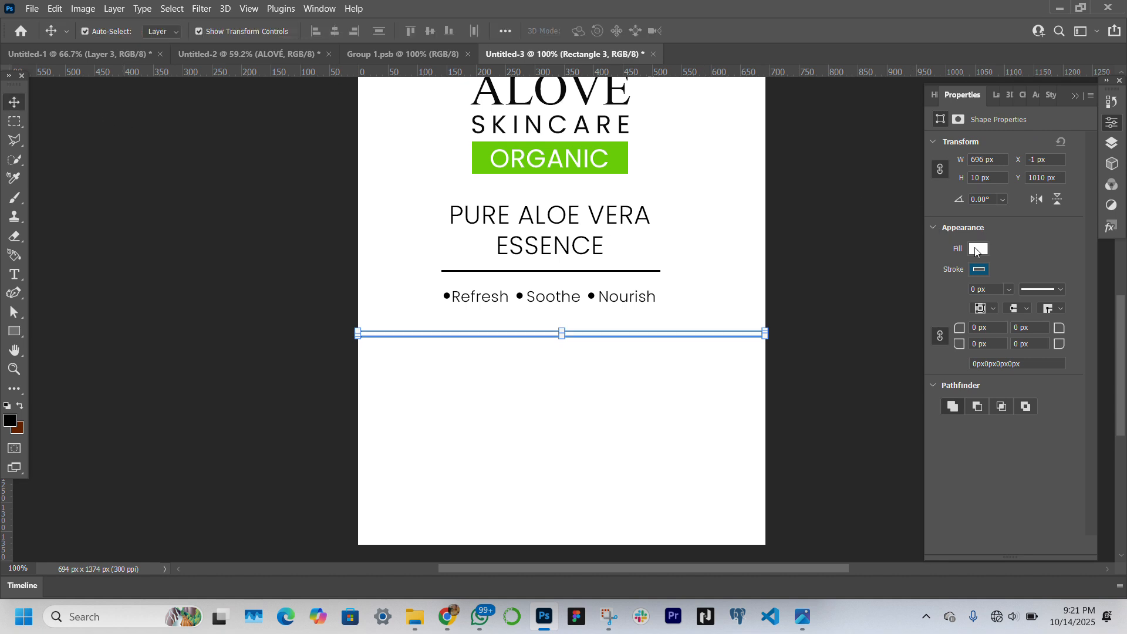
Fill the bar with a linear gradient and set its start stop to the ORGANIC banner's green, 68cd08
click(977, 249)
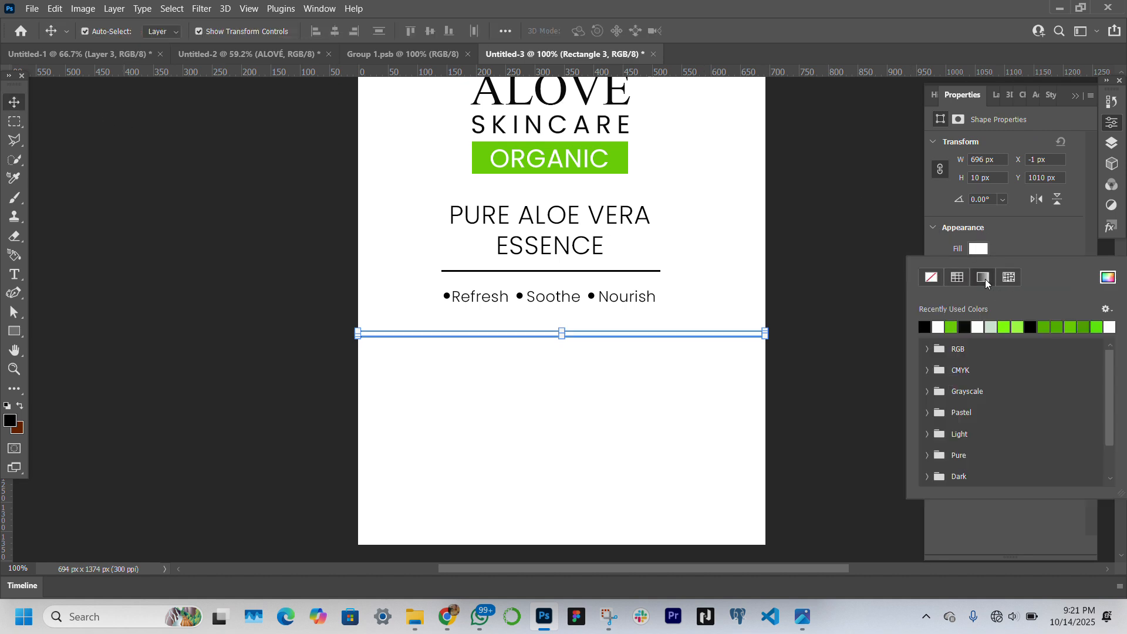
click(985, 278)
click(924, 327)
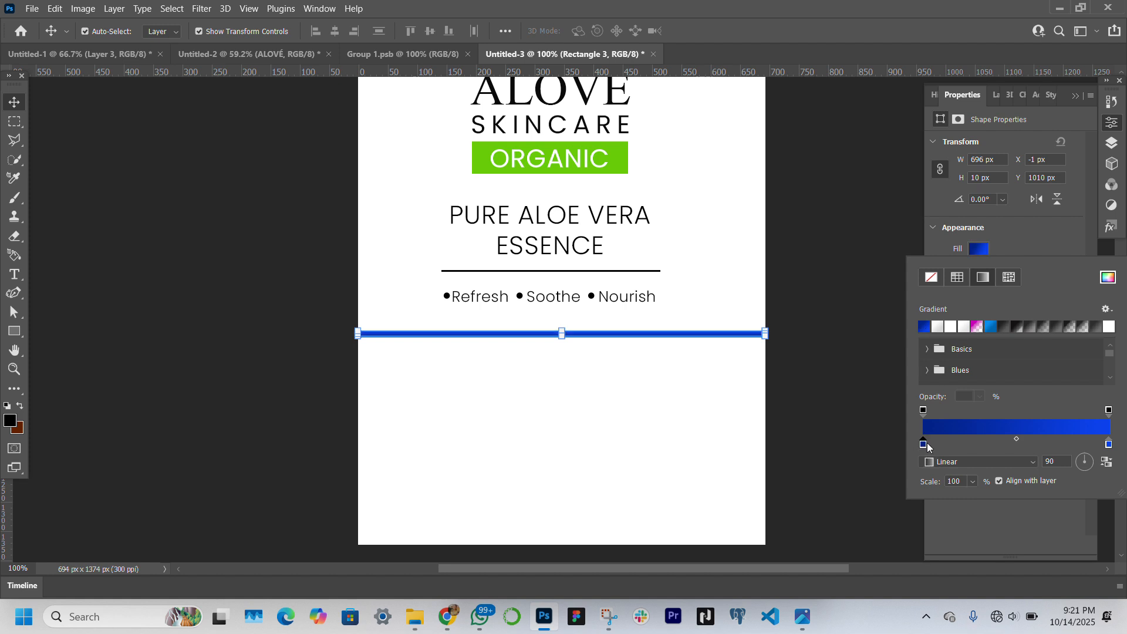
click(981, 429)
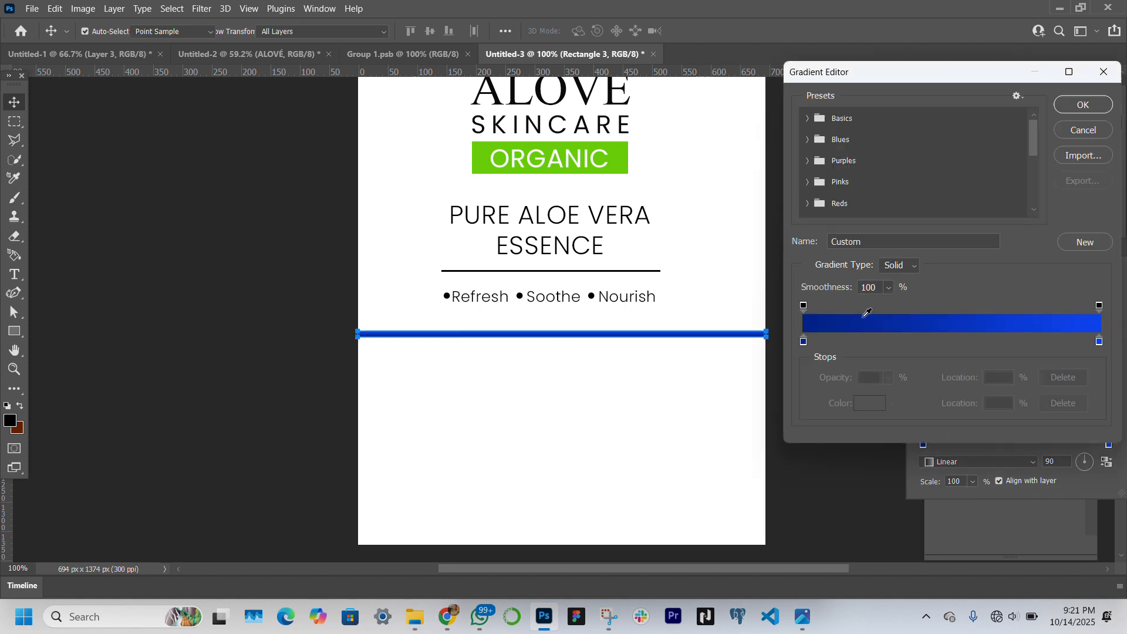
click(804, 342)
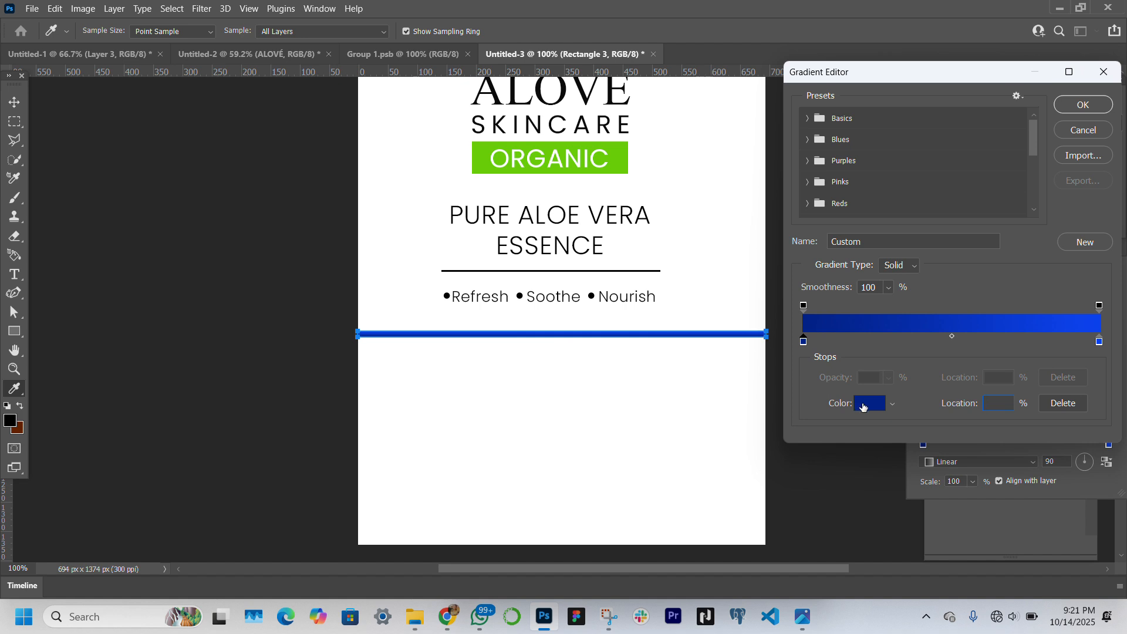
click(863, 404)
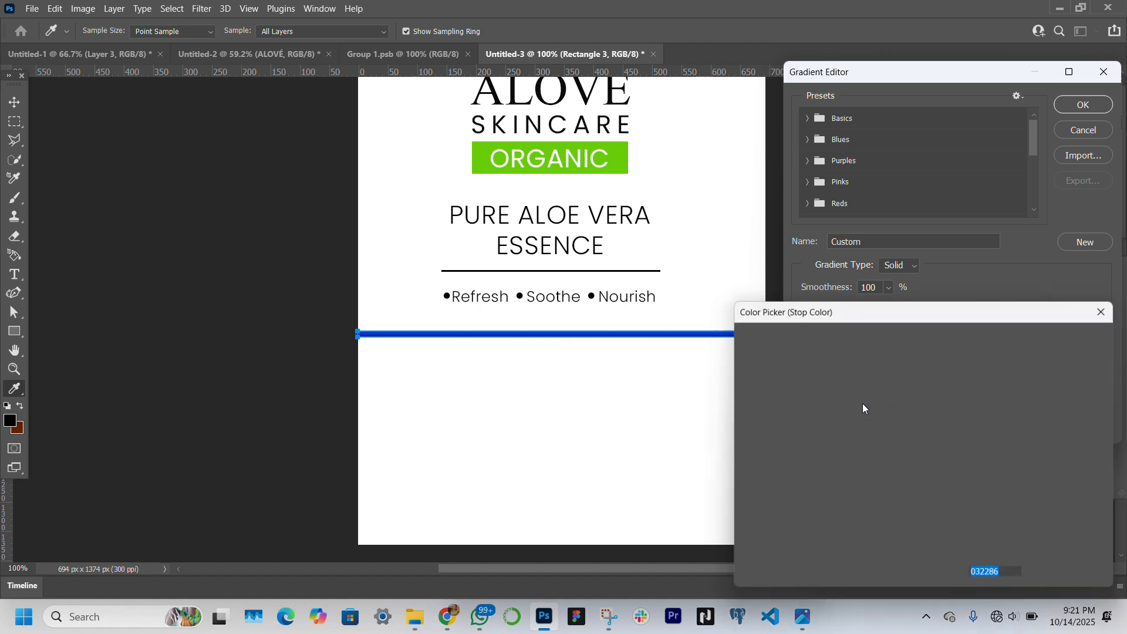
click(626, 154)
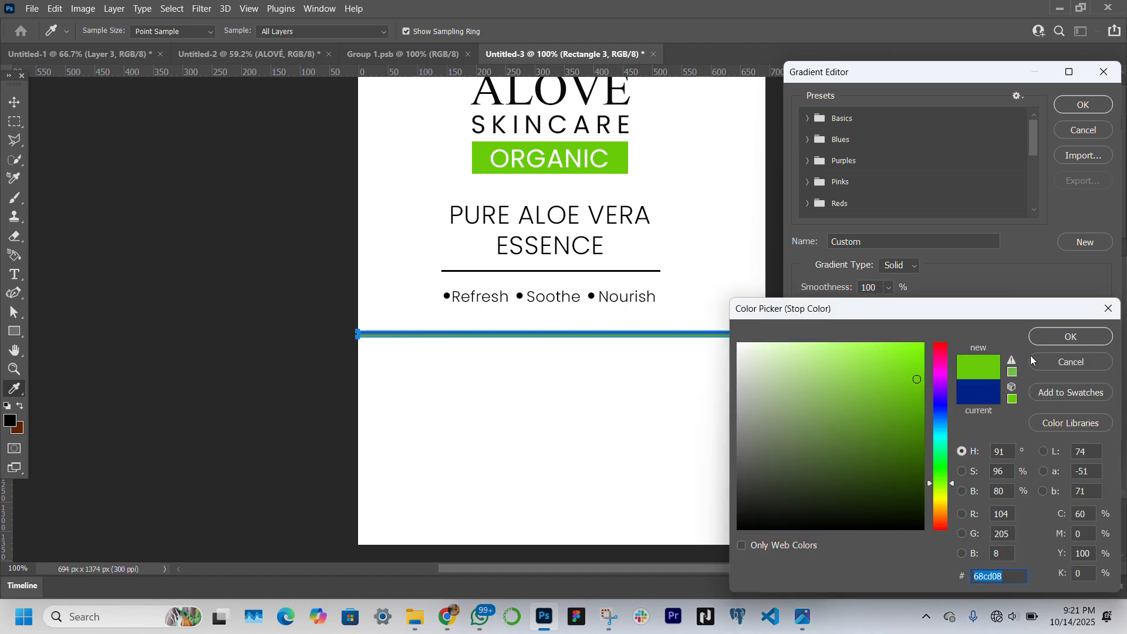
click(1048, 343)
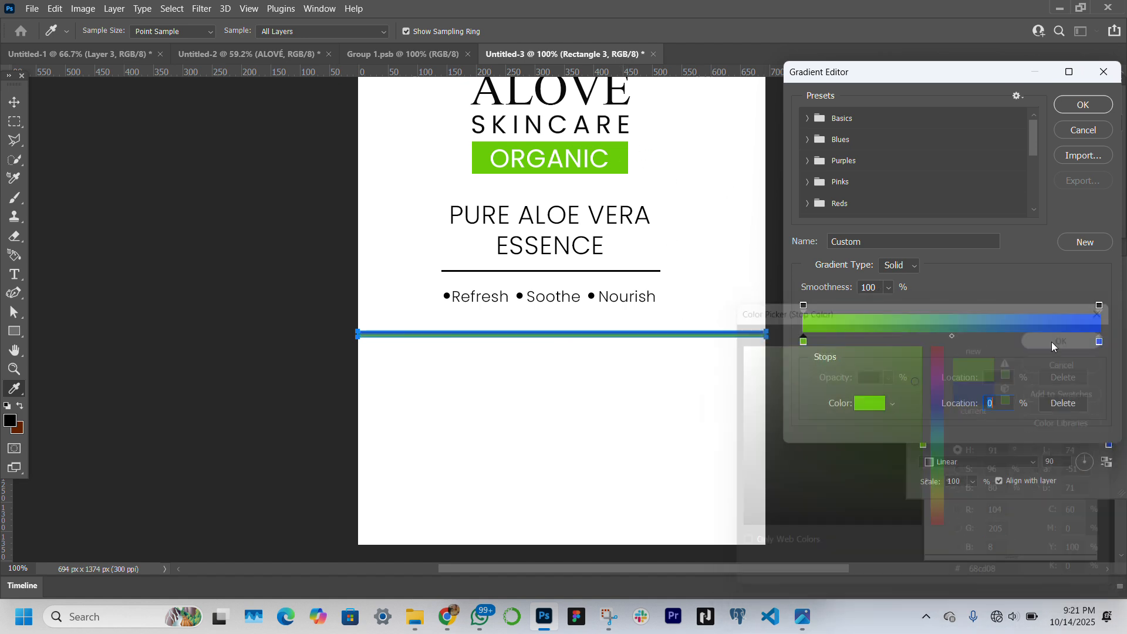
Set the gradient's end stop to the brighter green 88f91c and the gradient angle to 0
click(1100, 343)
click(867, 406)
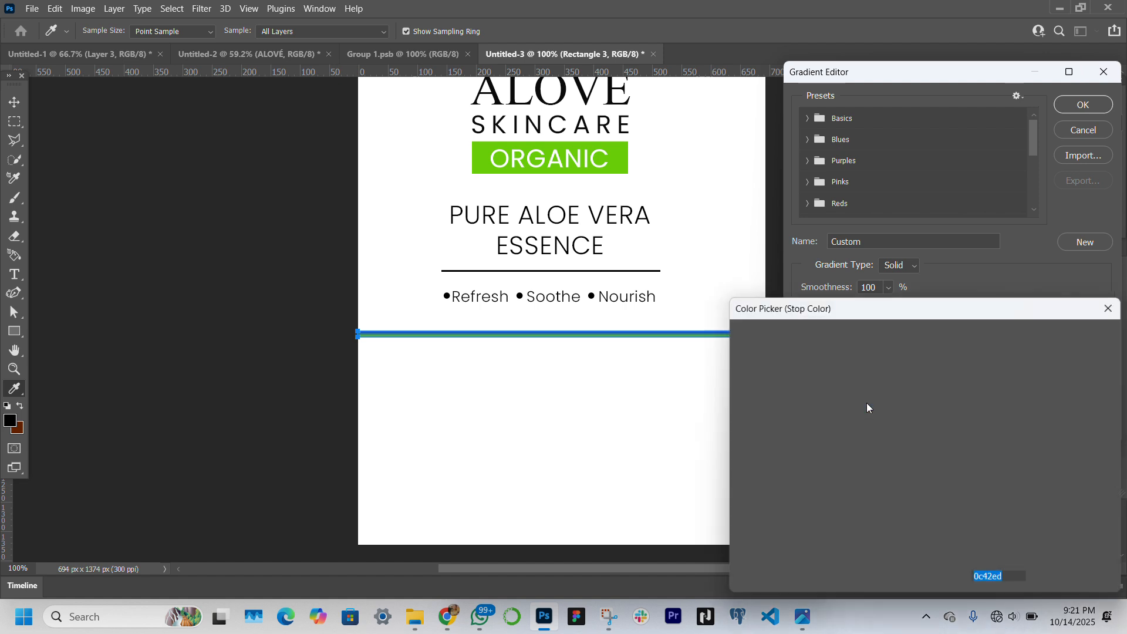
click(623, 150)
click(905, 357)
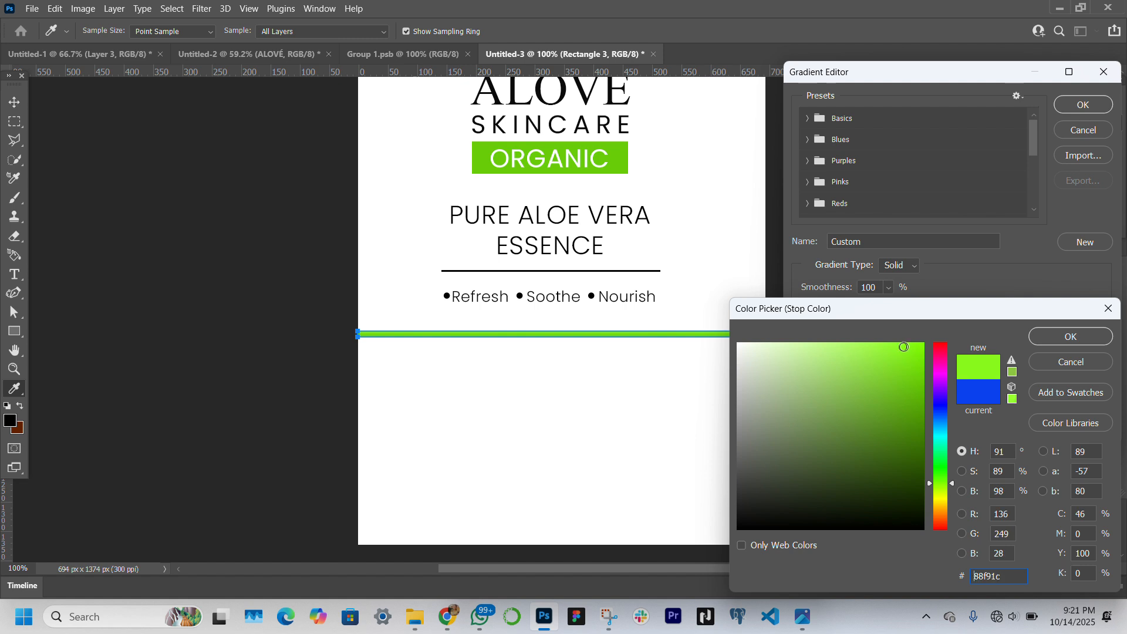
key(Return)
key(Return)
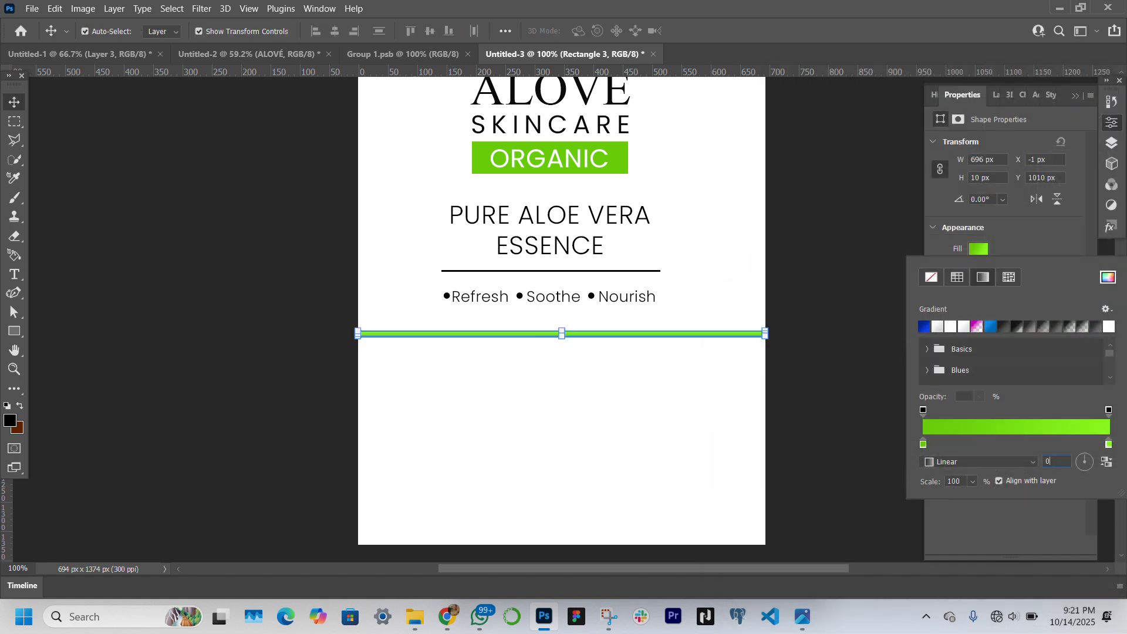
key(Return)
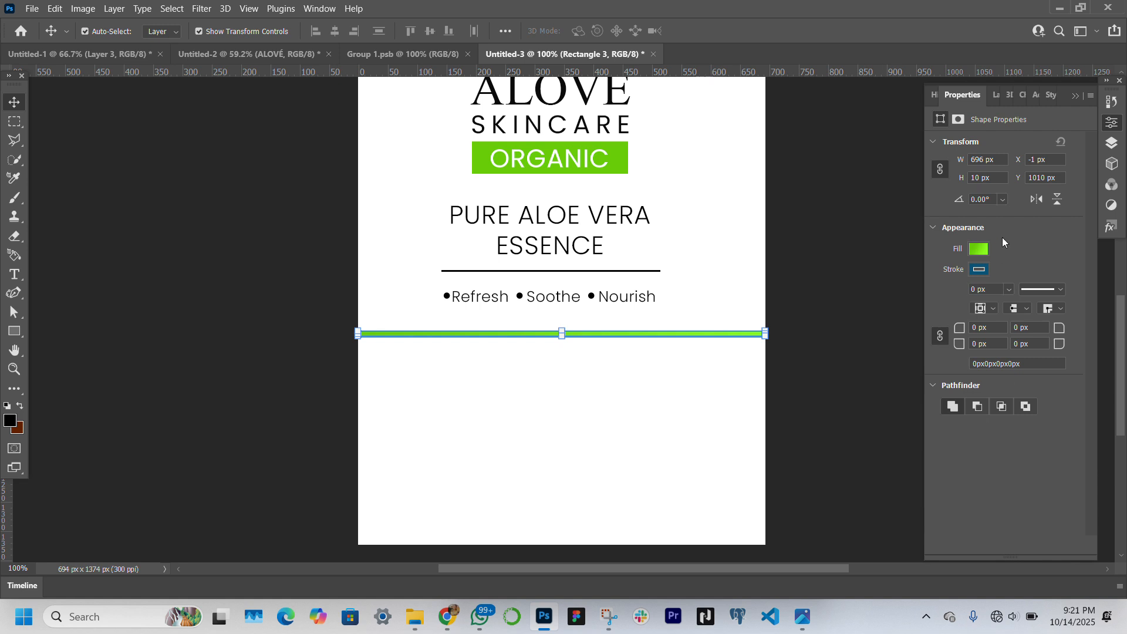
Add a middle colour stop at 51% to the bar's gradient and make it a light version of the banner green
click(979, 249)
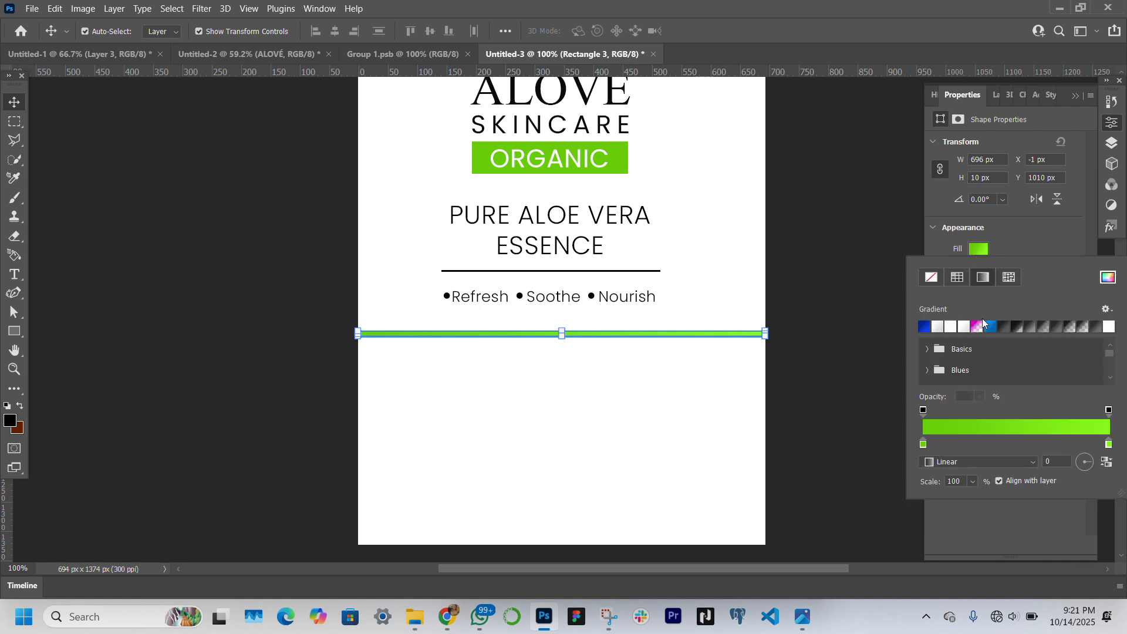
click(1020, 436)
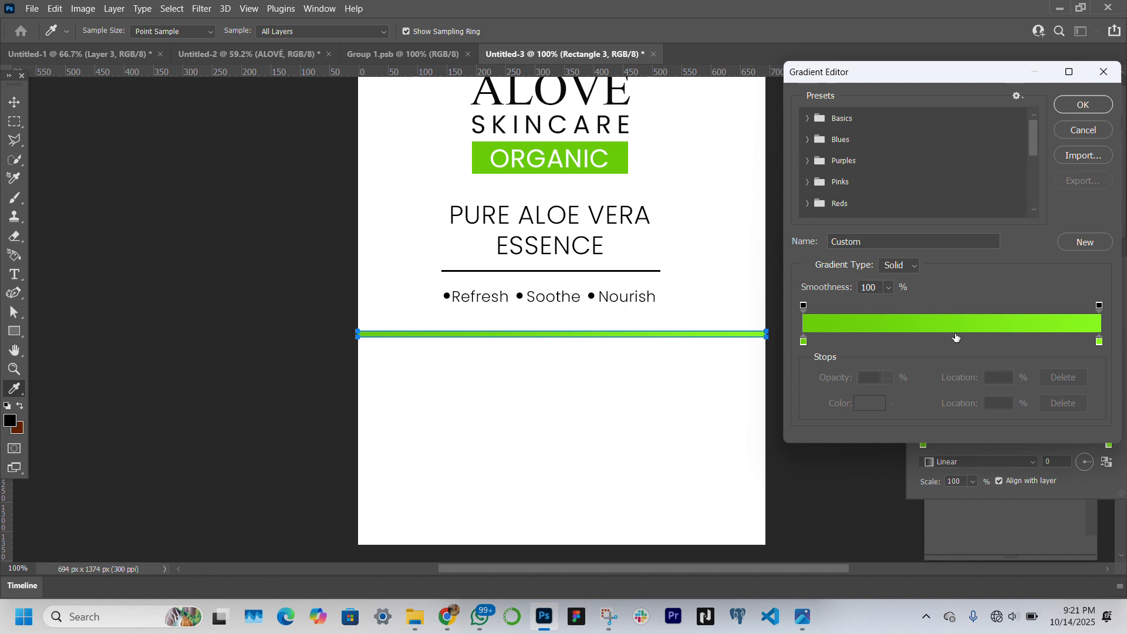
click(955, 337)
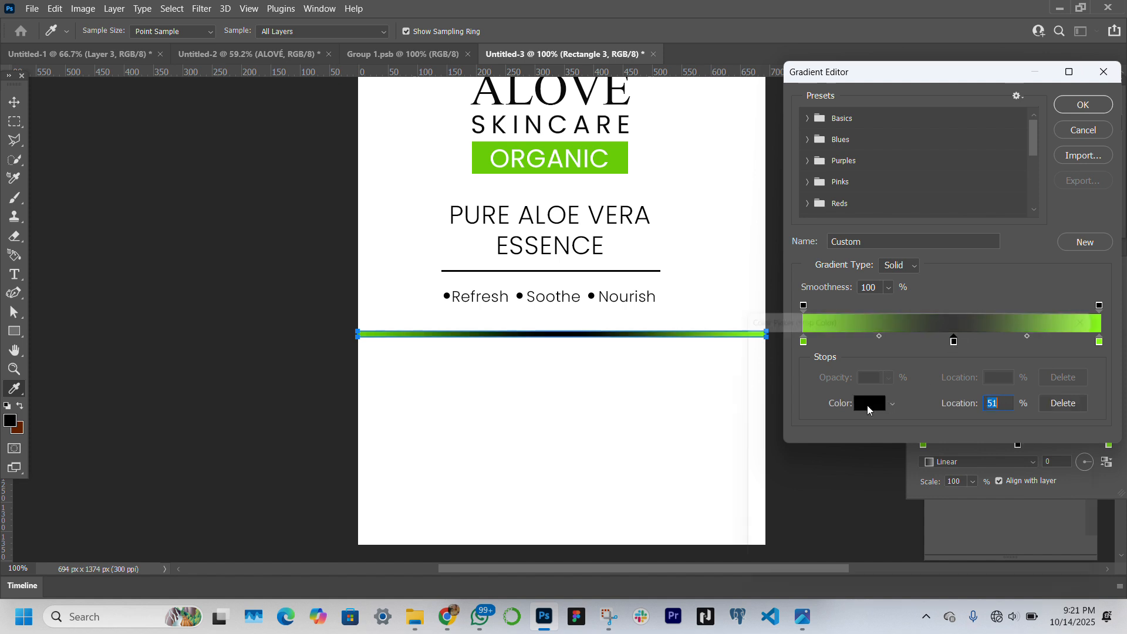
click(868, 404)
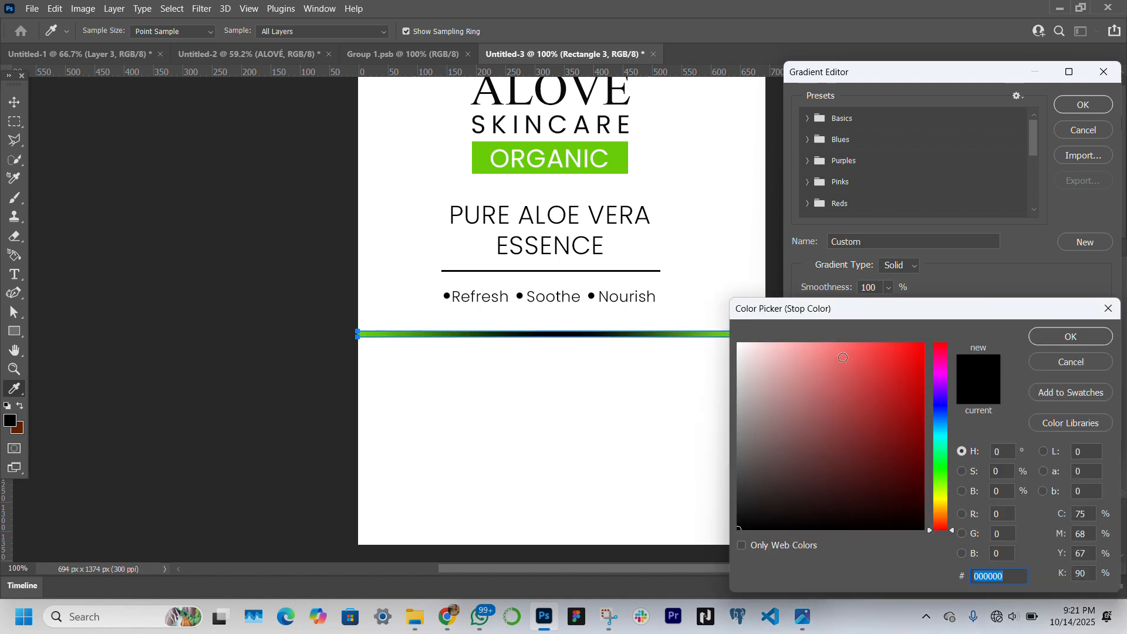
click(624, 160)
click(889, 345)
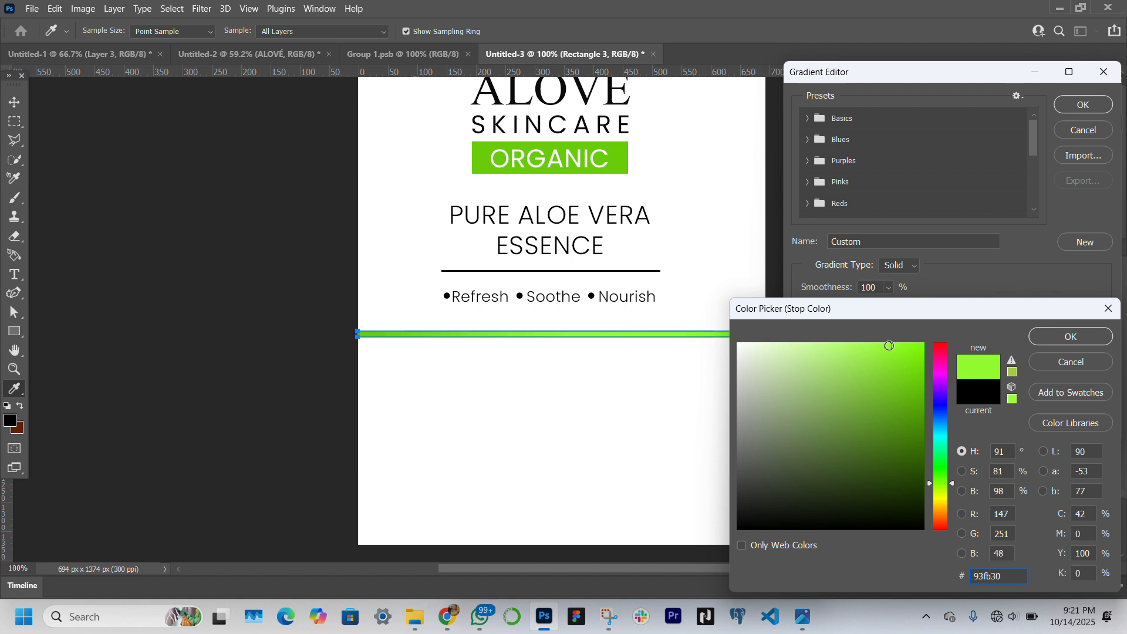
drag(889, 346, 881, 336)
key(Return)
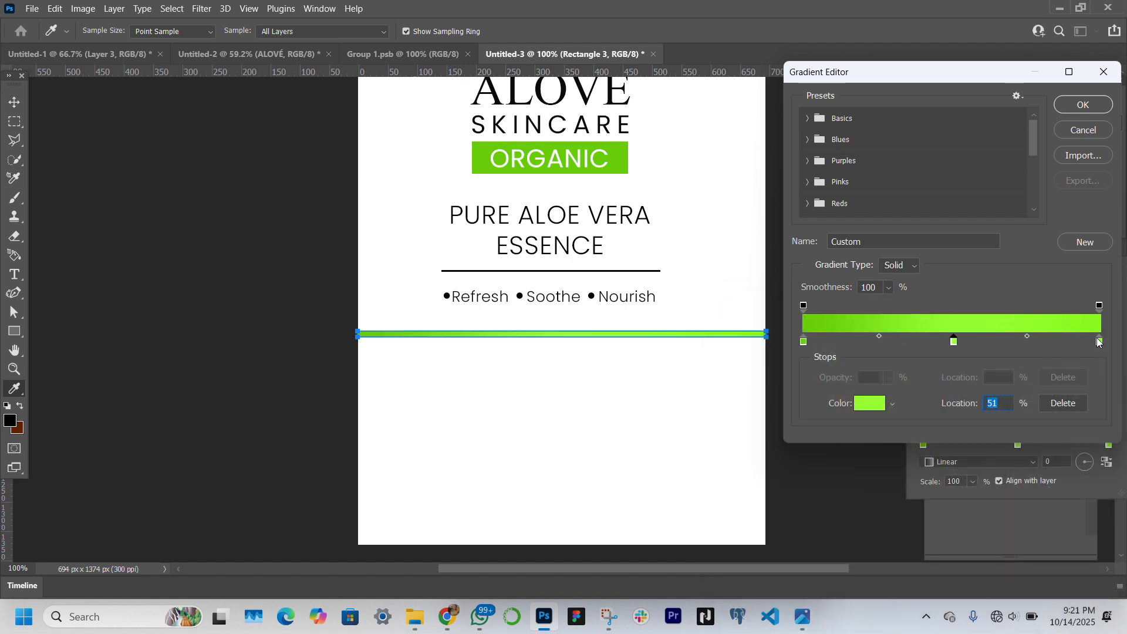
Change the gradient's end stop at 100% to a darker green, about 6dd708
click(1099, 342)
click(873, 403)
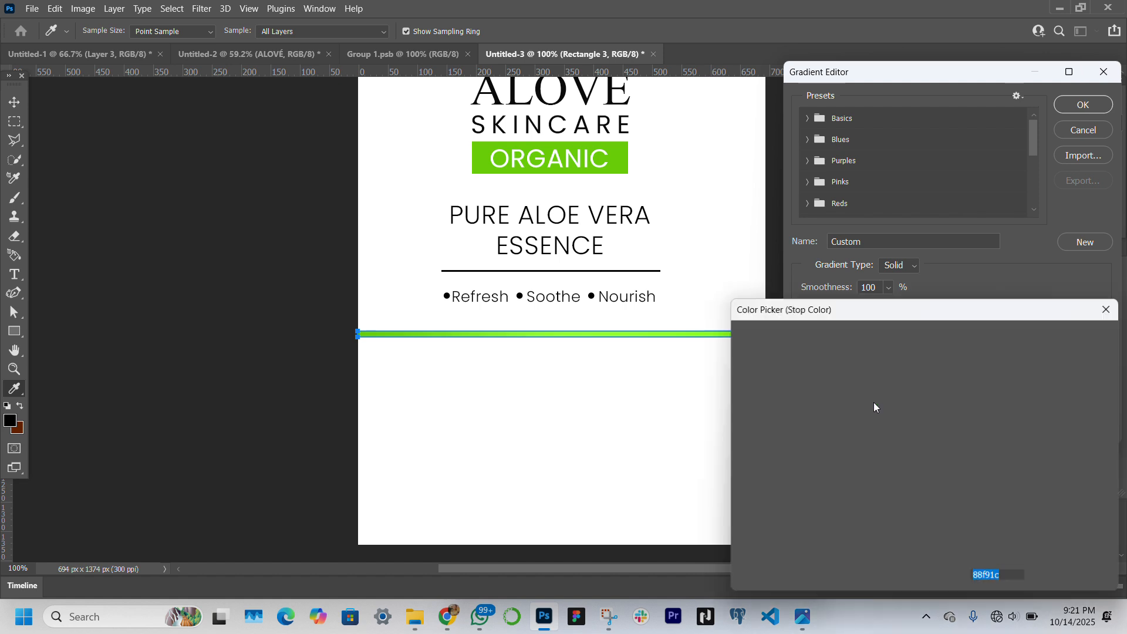
click(918, 372)
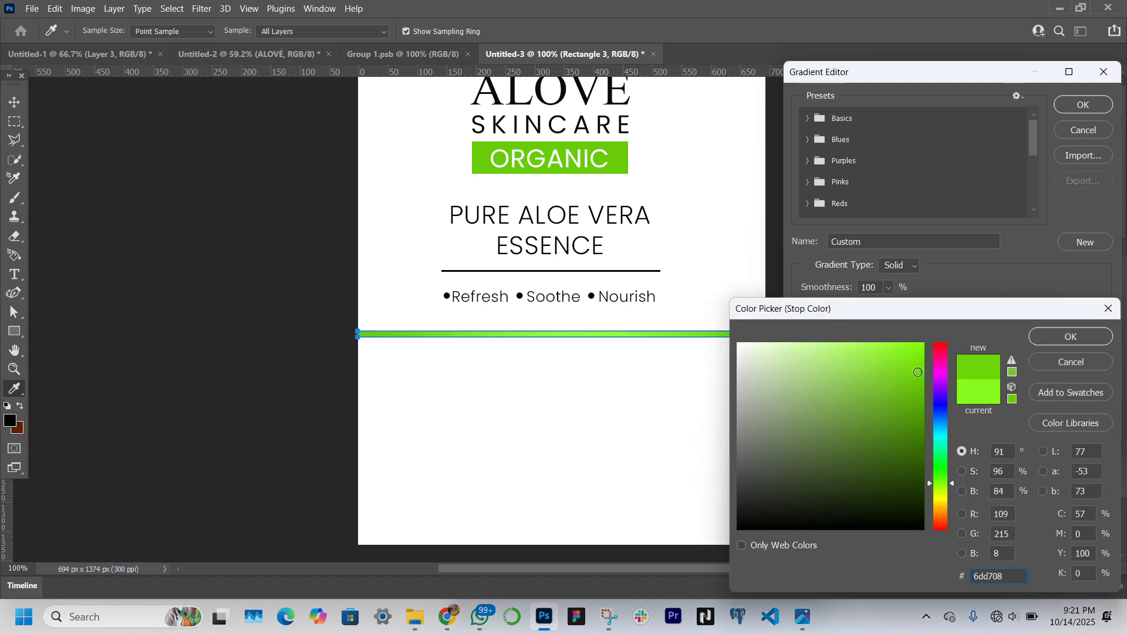
click(917, 368)
click(918, 373)
key(Return)
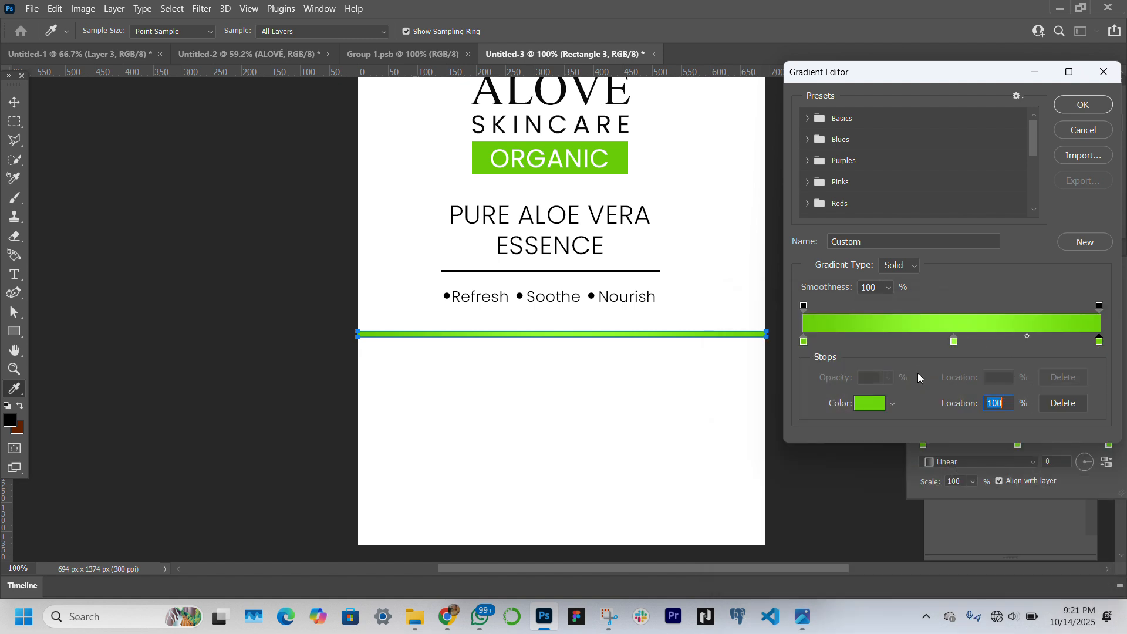
Apply the edited gradient to the thin bar and deselect it
key(Return)
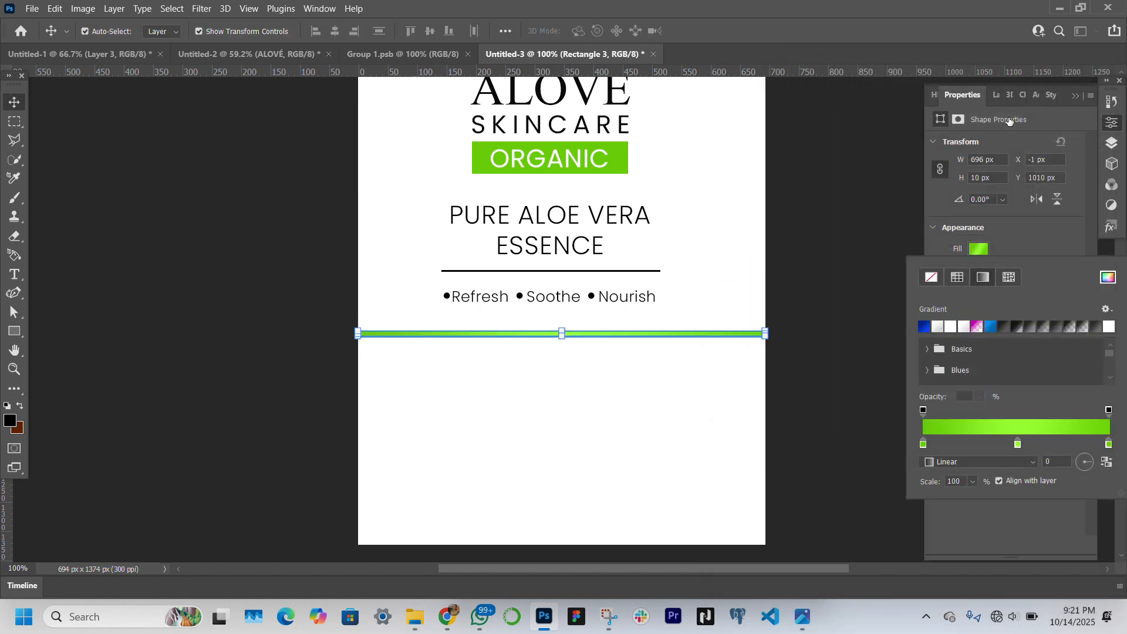
click(228, 456)
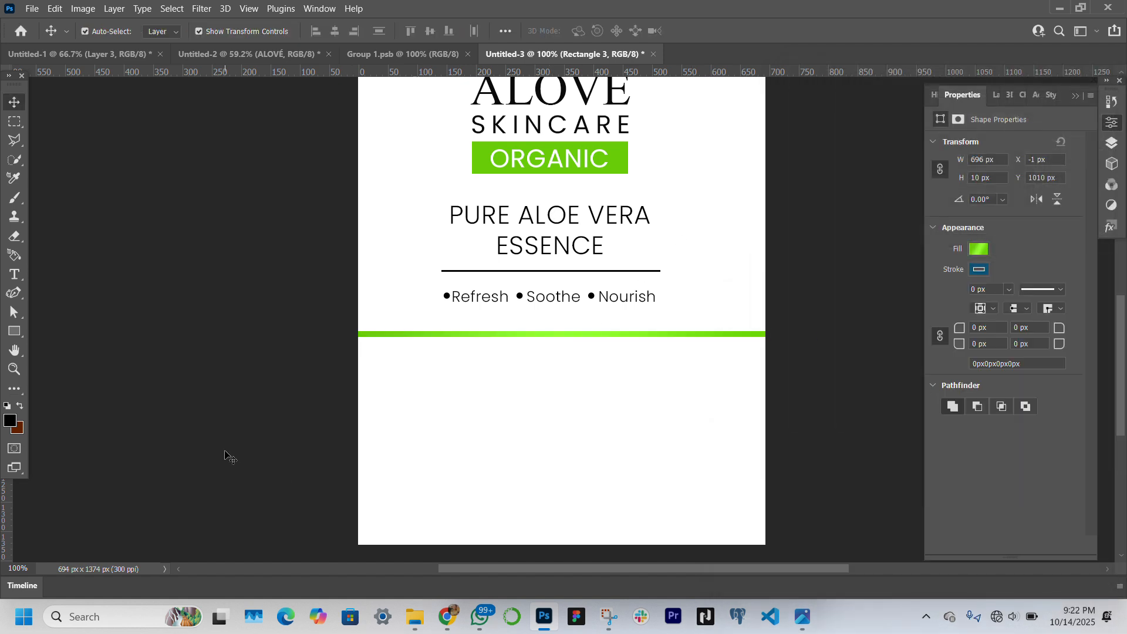
Duplicate the thin gradient bar below the original at Y 1042 px and stretch the copy to 332 px high, down to the label's bottom edge
click(675, 336)
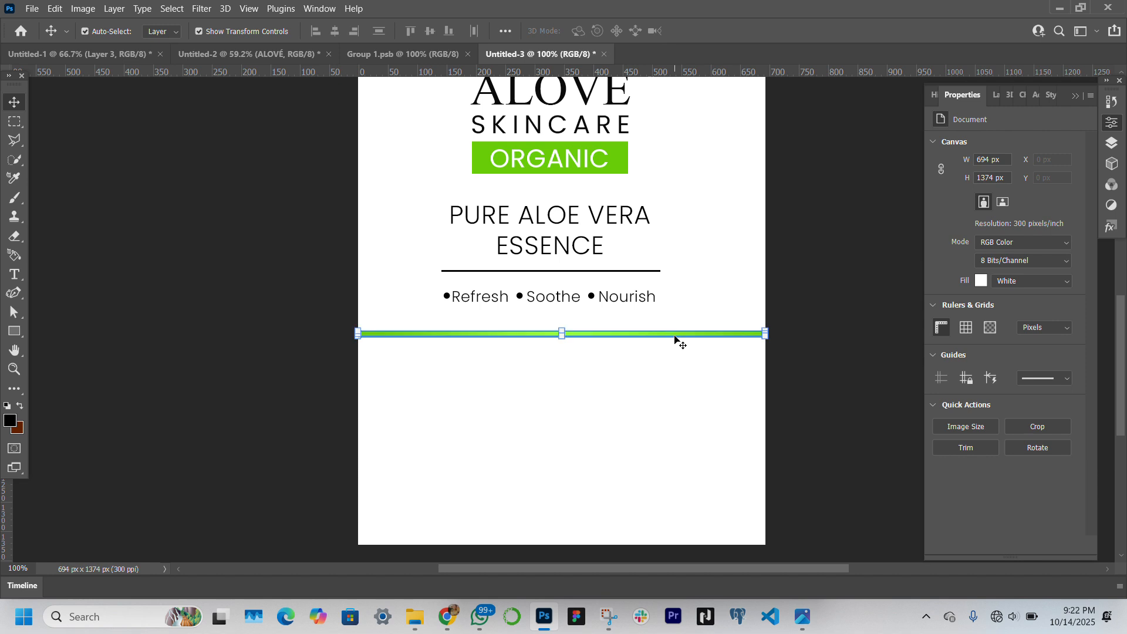
drag(699, 335, 699, 358)
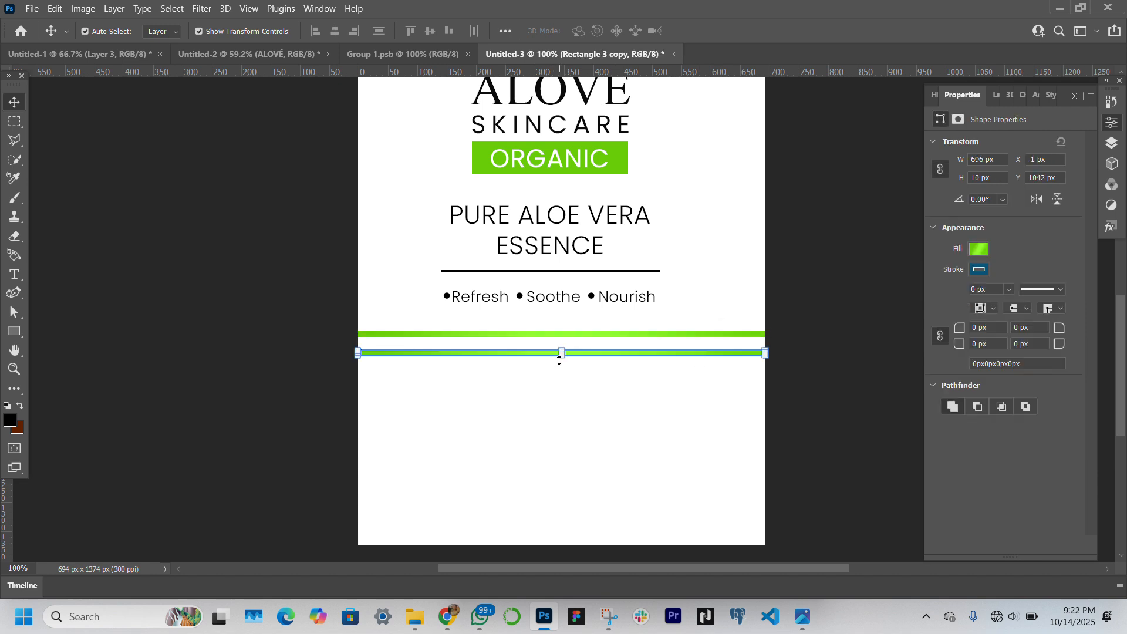
drag(558, 361, 553, 551)
key(Return)
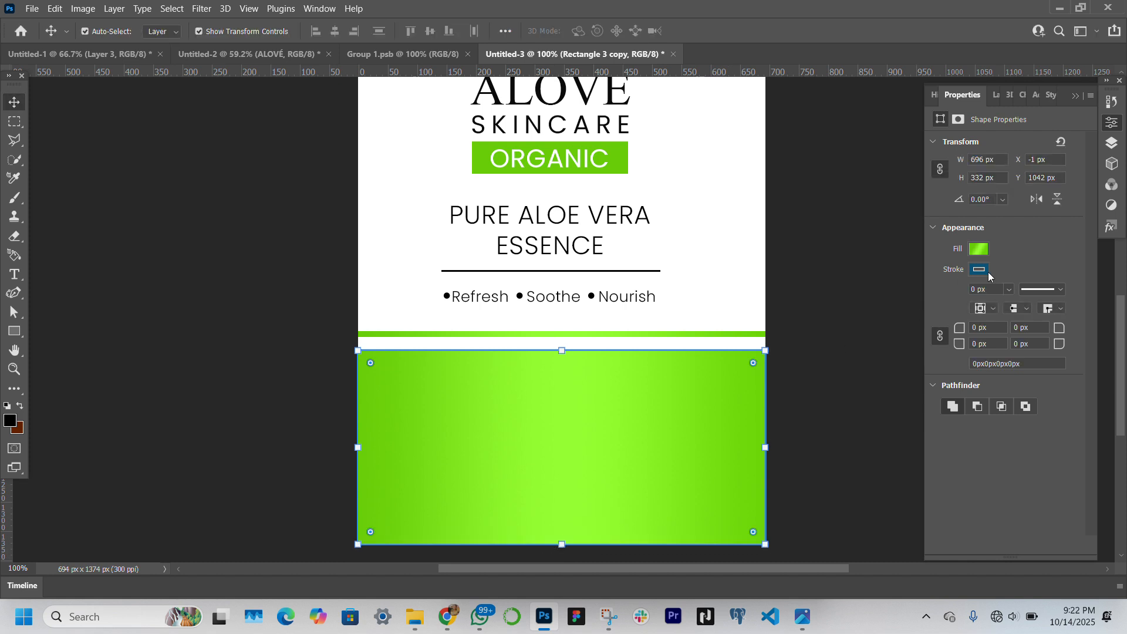
click(979, 249)
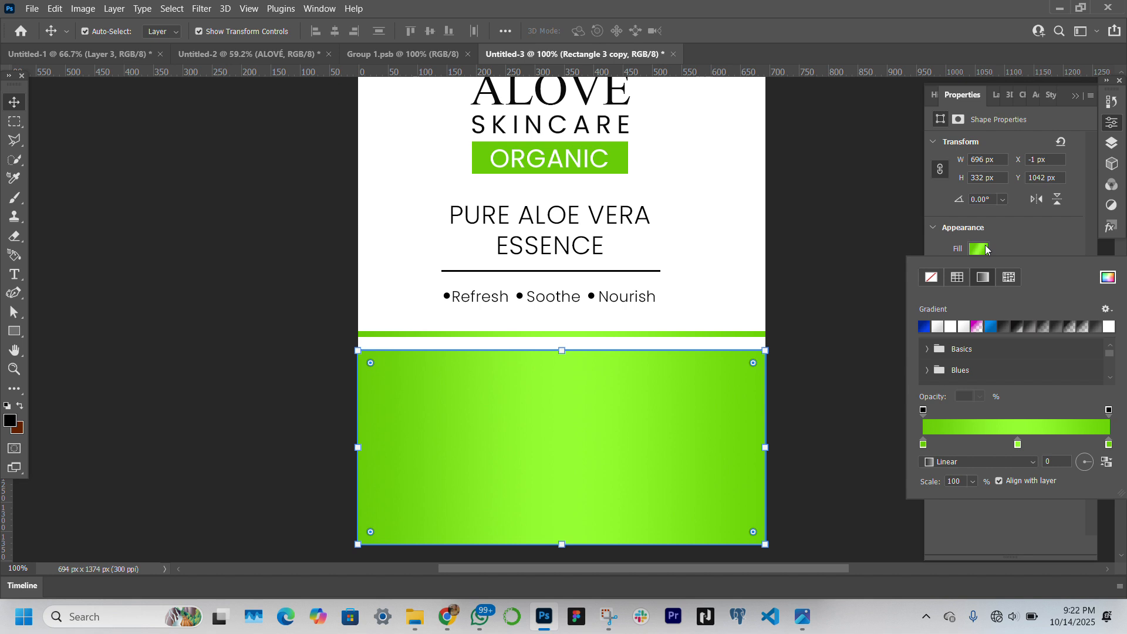
click(860, 263)
click(860, 263)
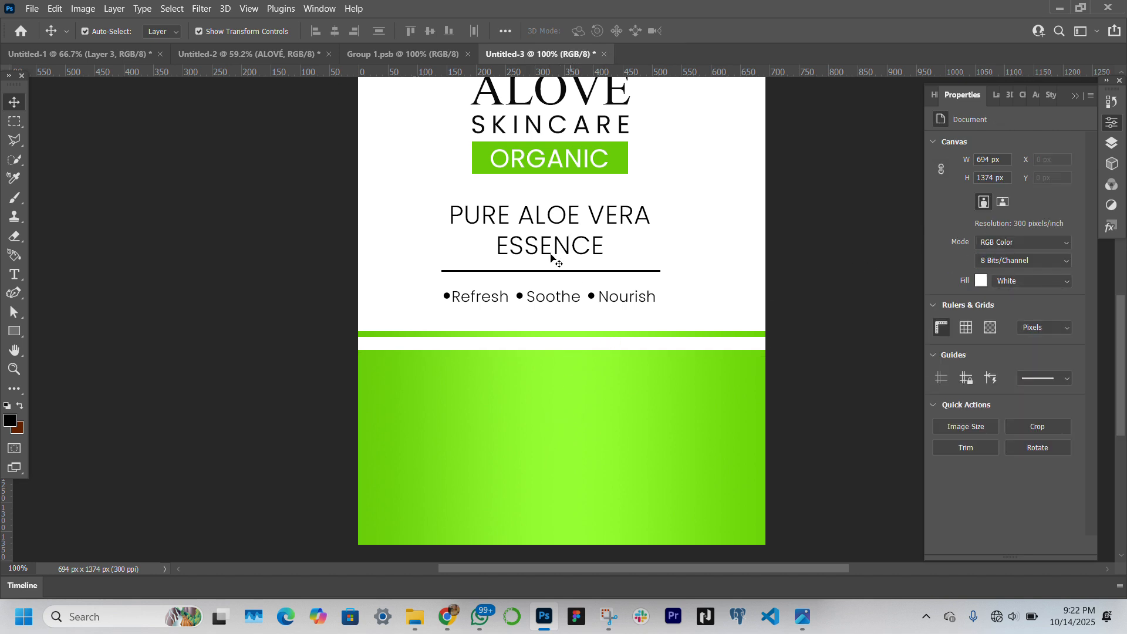
Move the thin gradient bar down to Y 1022 px, closer to the large green block
click(16, 335)
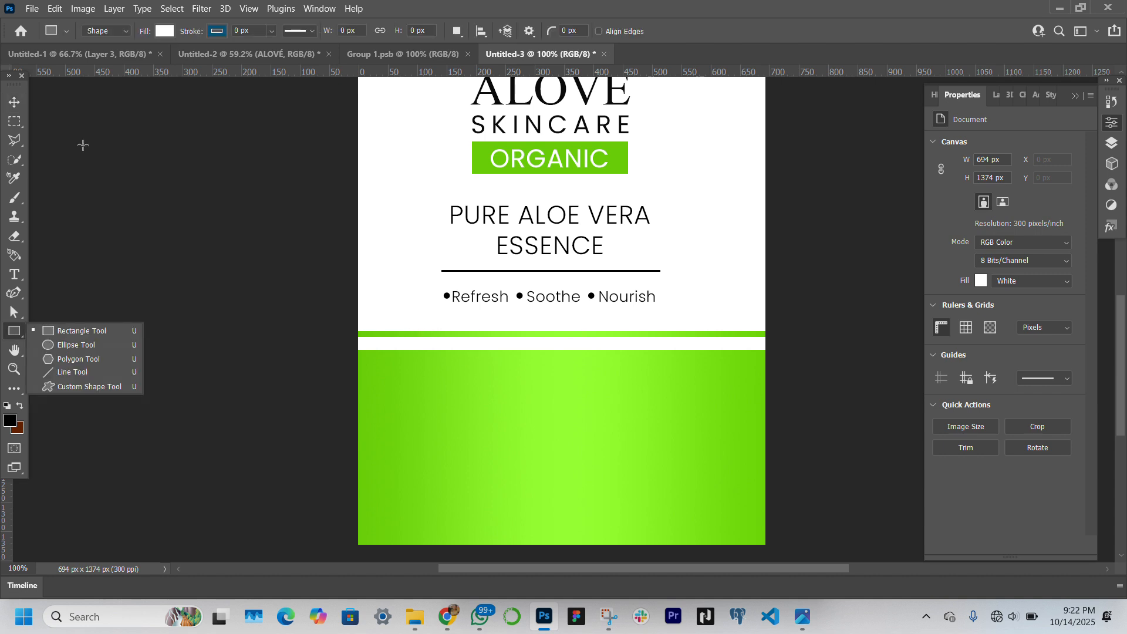
click(14, 101)
click(685, 334)
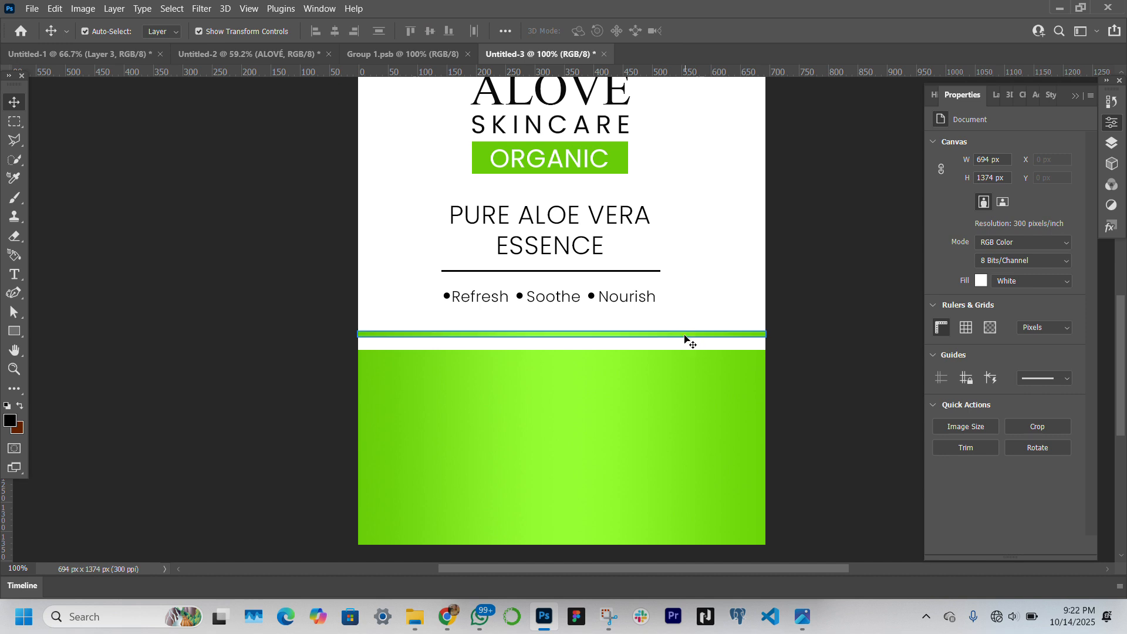
drag(685, 336, 685, 343)
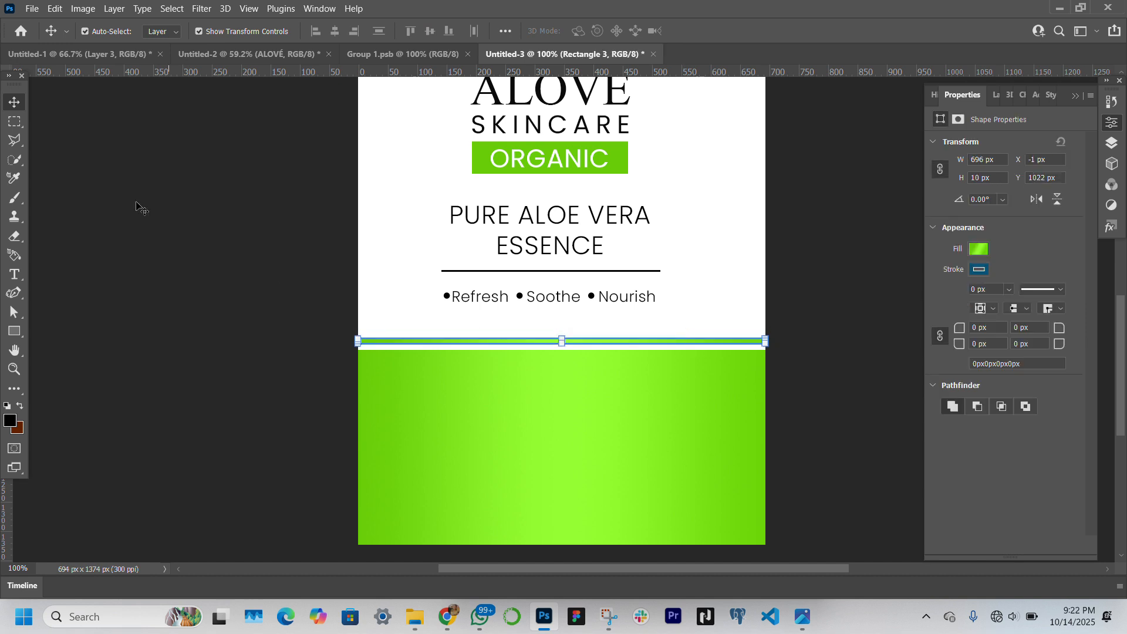
Draw a circle about 111 px in diameter with the Ellipse tool, overlapping the thin bar and the green block near their middle
click(15, 331)
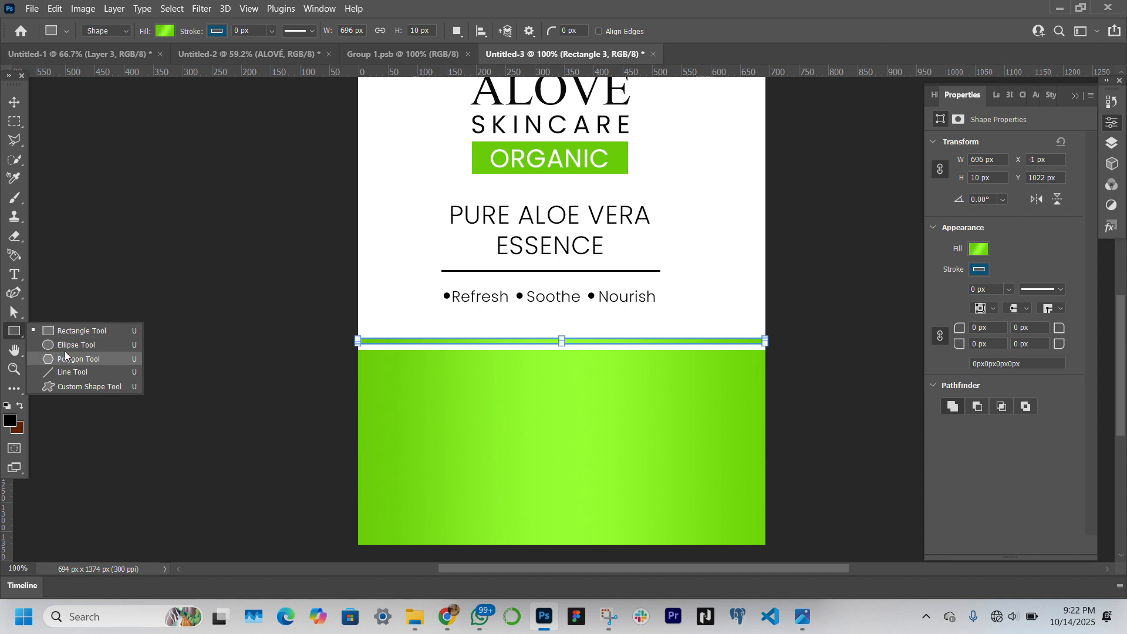
click(79, 345)
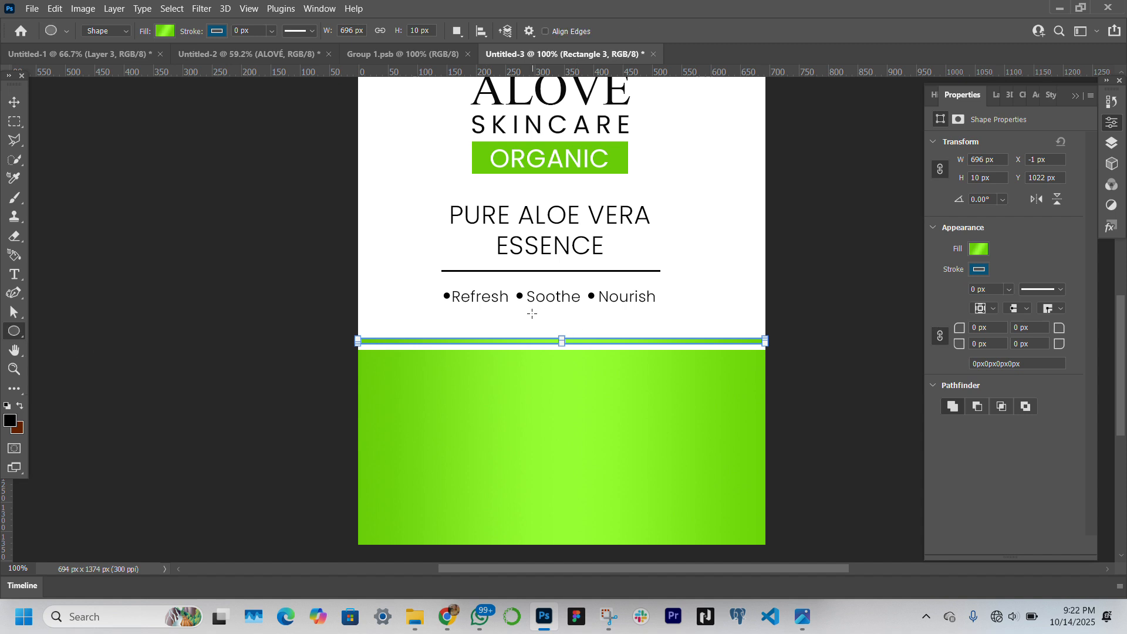
drag(531, 321, 606, 385)
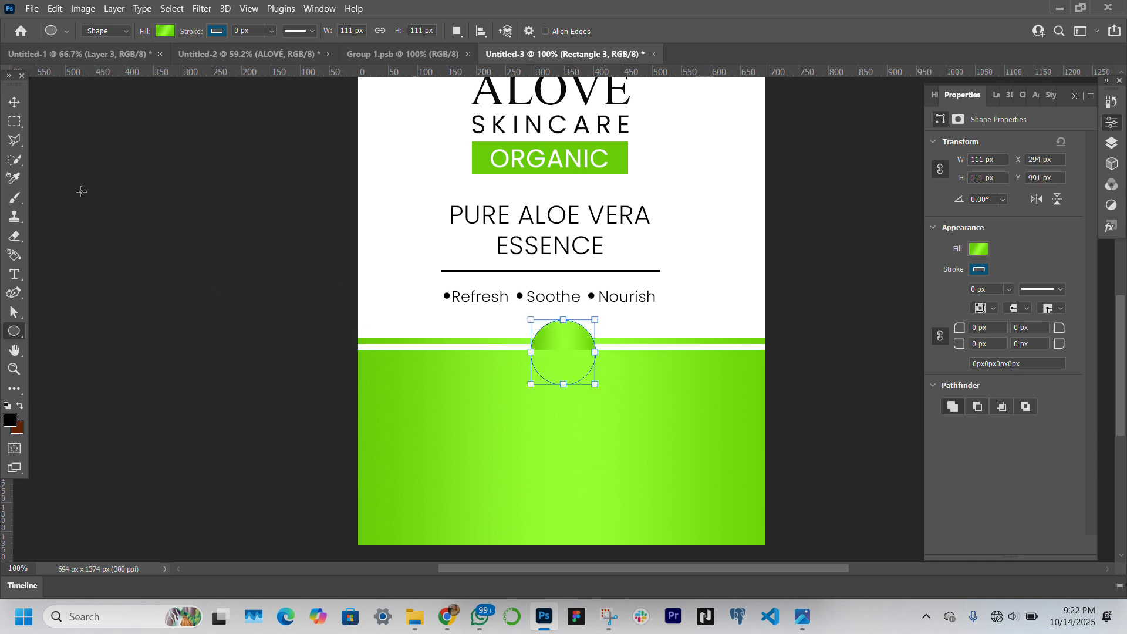
Bring the circle's layer in front of the large green block and move the circle to about X 272 px, Y 977 px
click(15, 103)
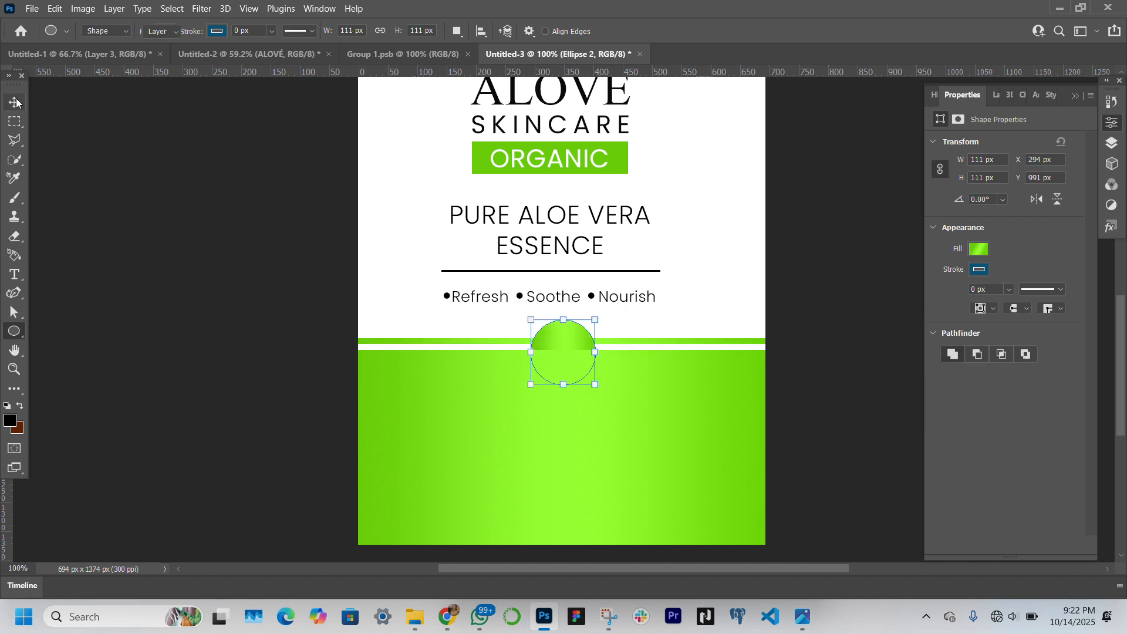
click(563, 378)
click(573, 327)
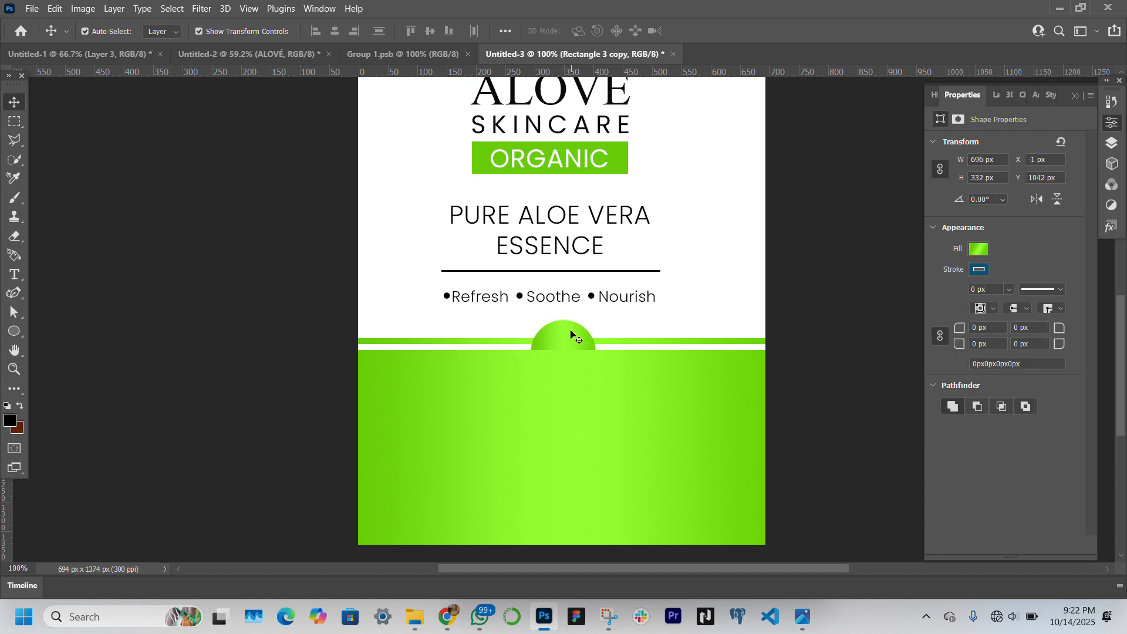
click(998, 96)
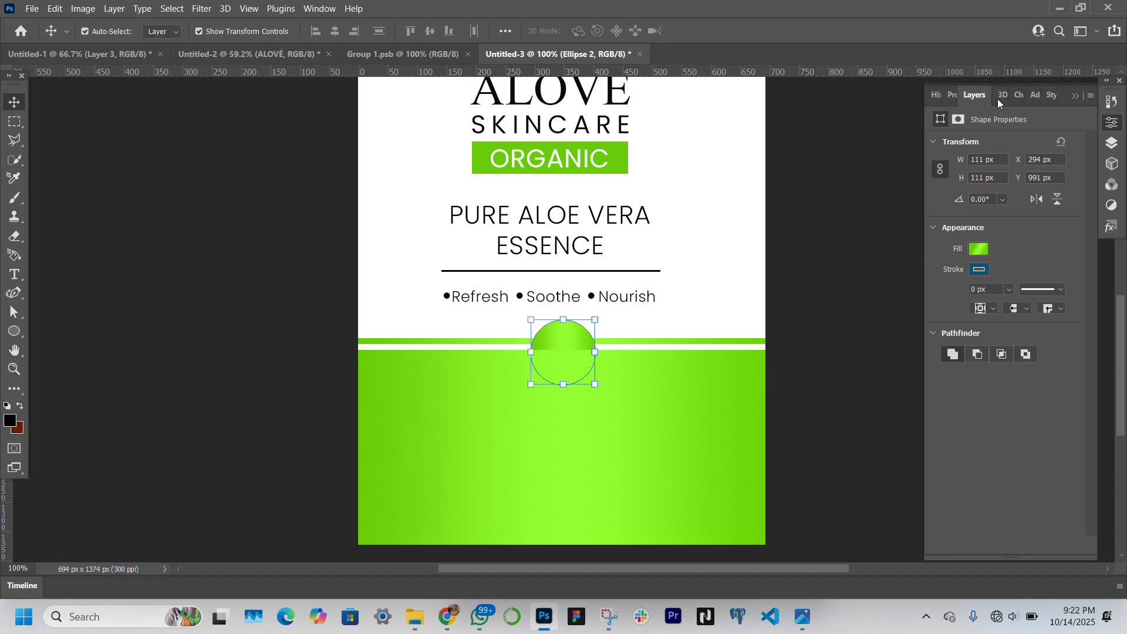
drag(1036, 217, 1028, 185)
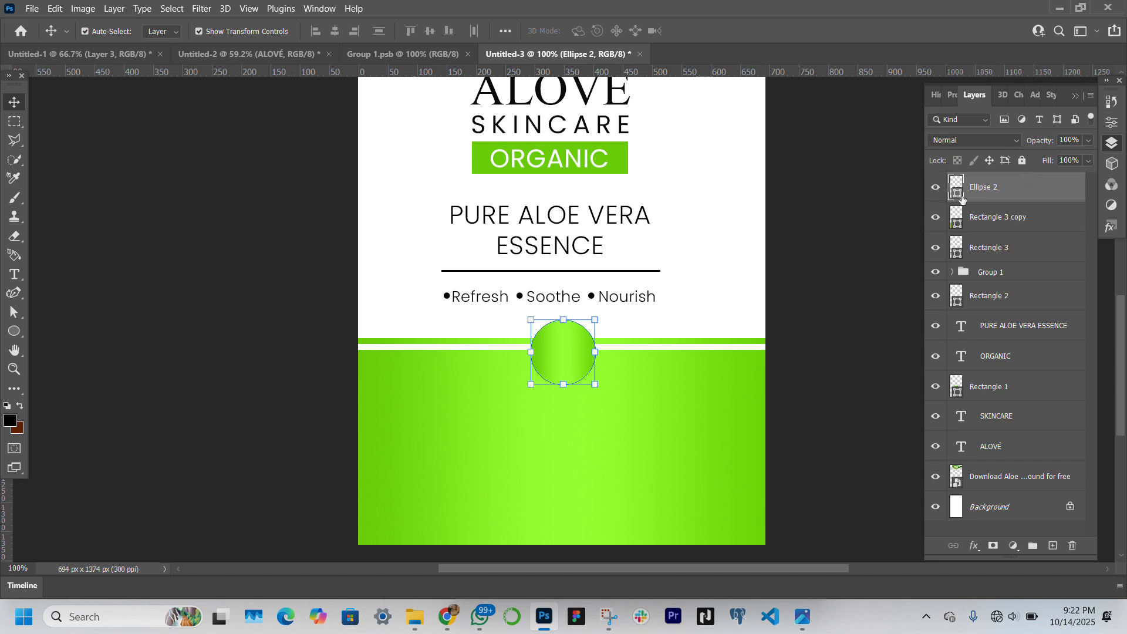
drag(559, 361, 546, 354)
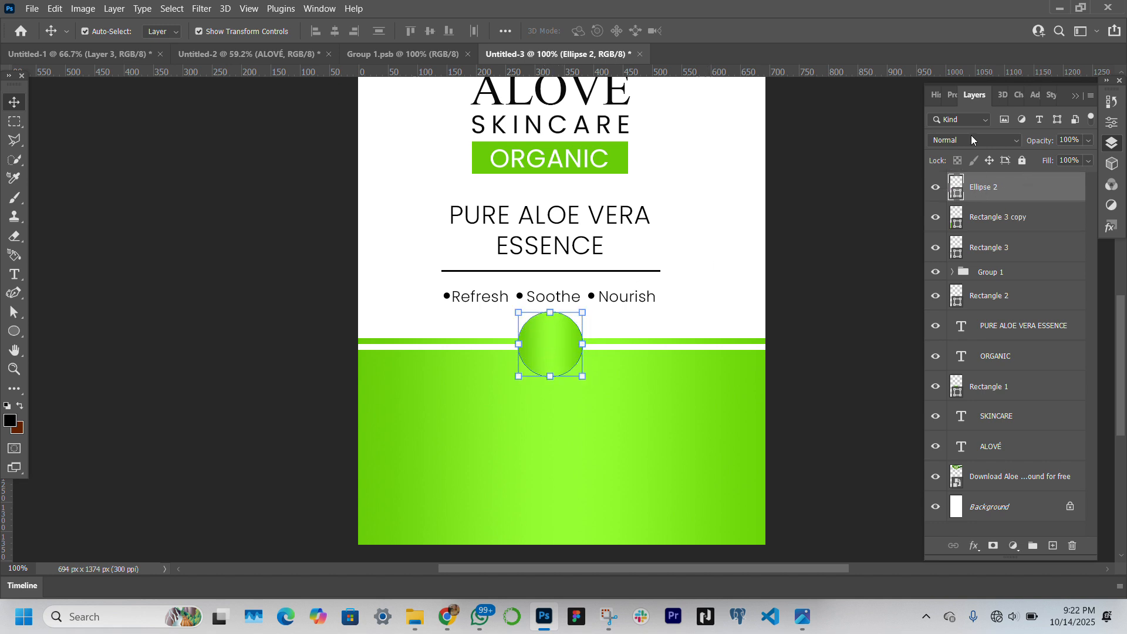
Replace the circle's gradient fill with the recently used solid green
click(953, 91)
click(975, 249)
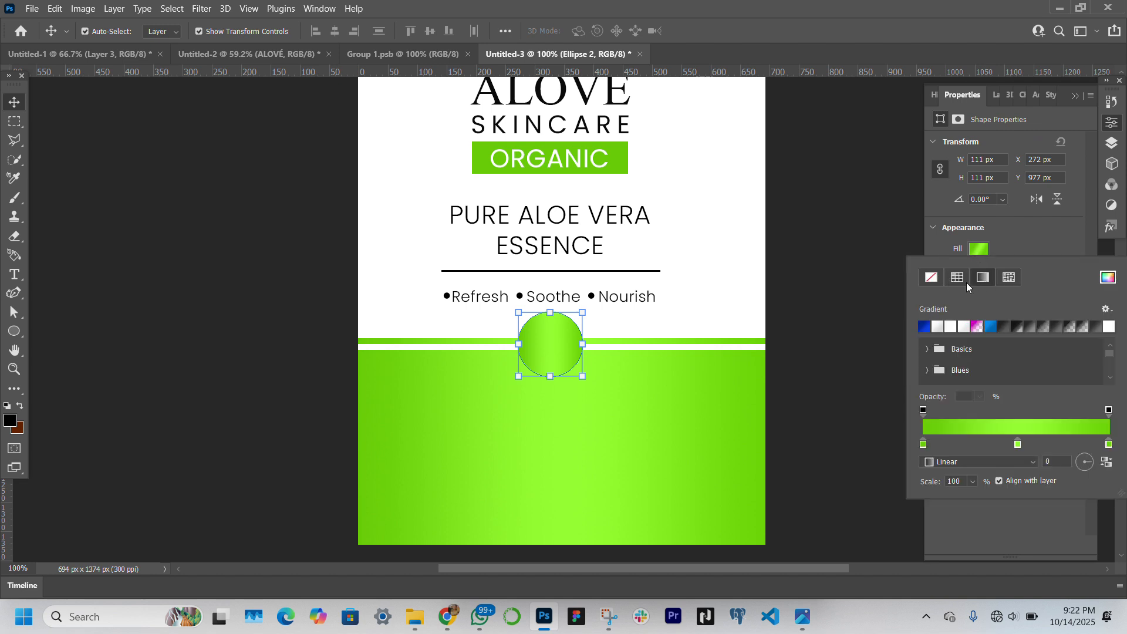
click(959, 279)
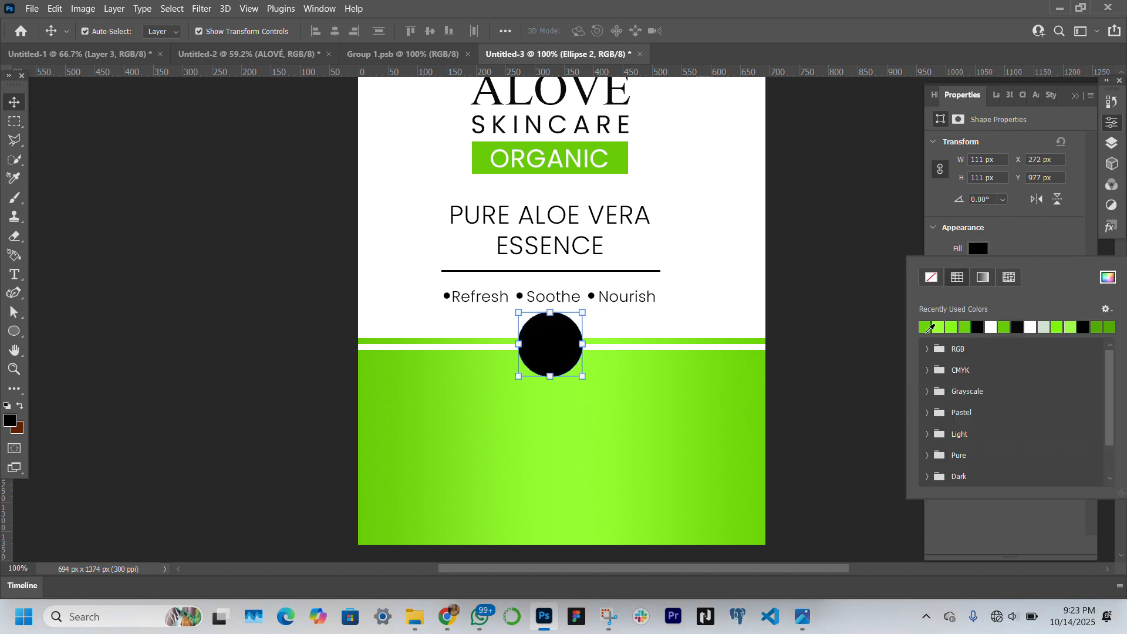
click(930, 328)
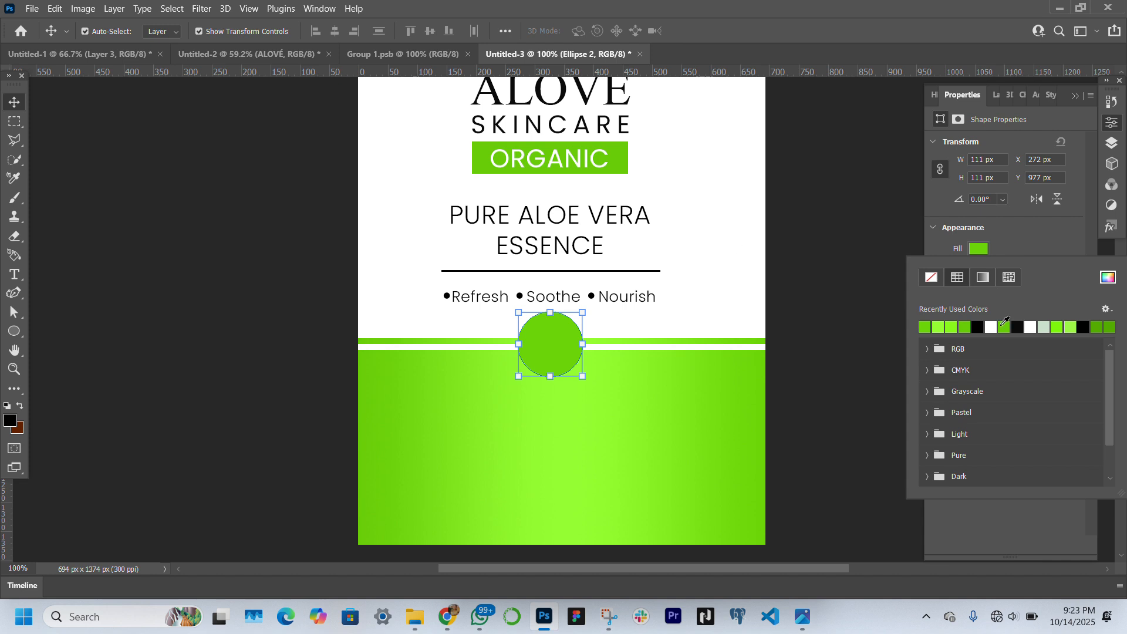
Give the circle a 2 px white stroke and deselect it
click(1021, 235)
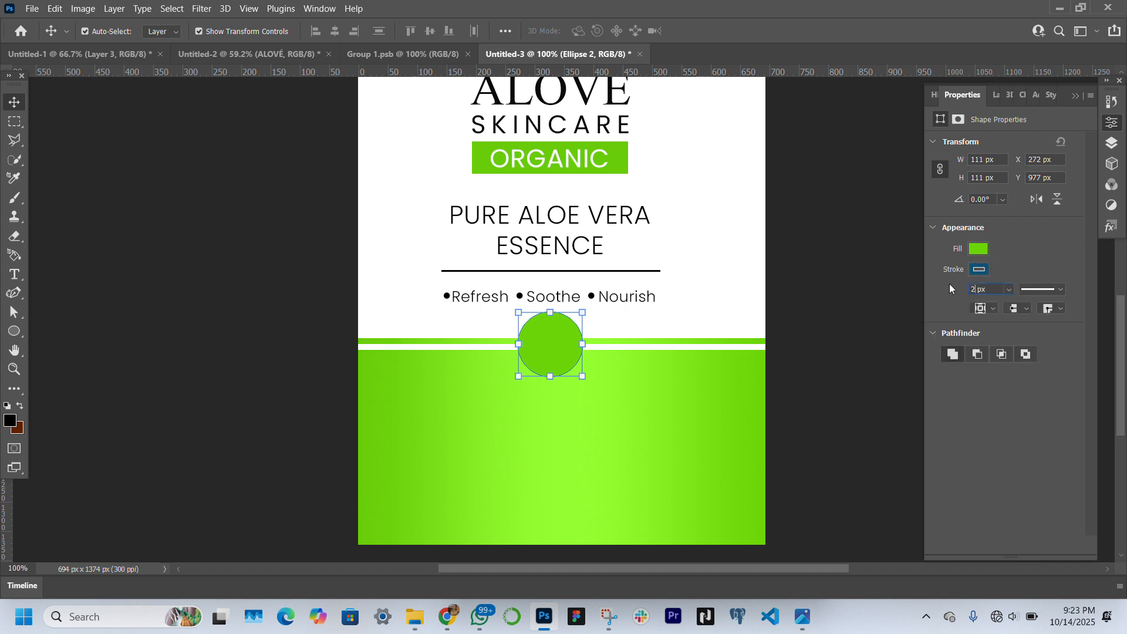
click(979, 269)
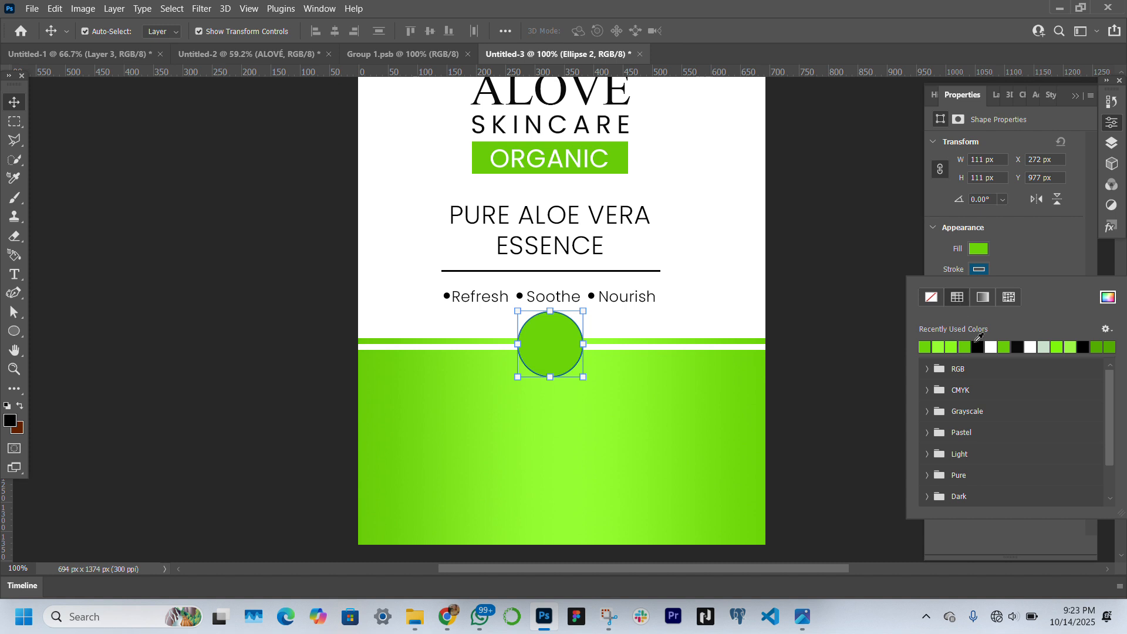
click(991, 347)
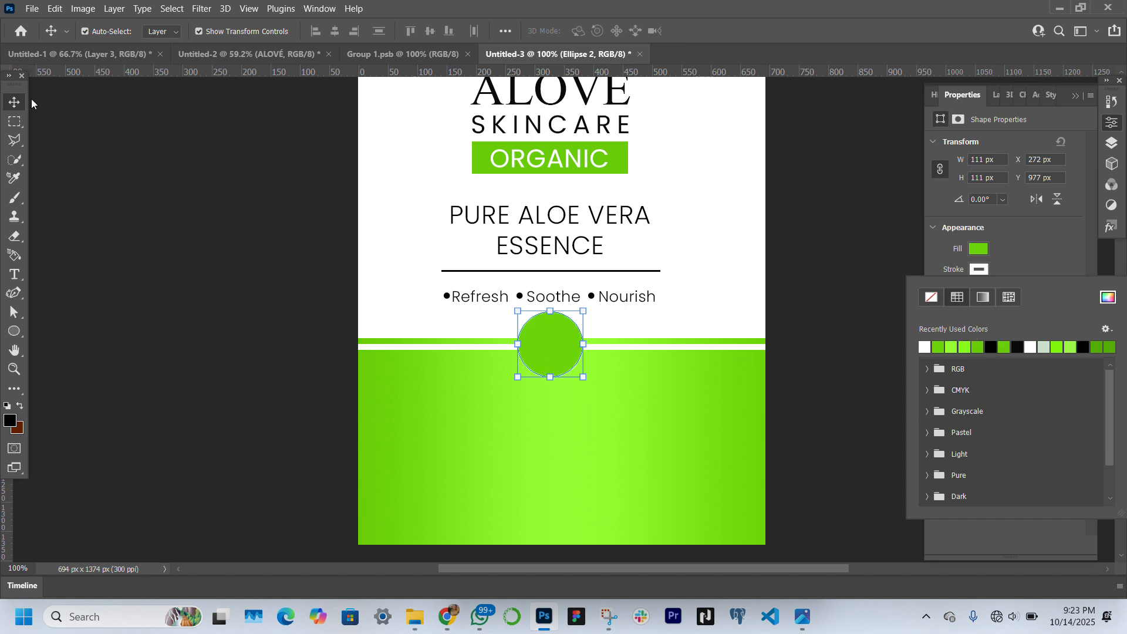
click(111, 168)
click(111, 168)
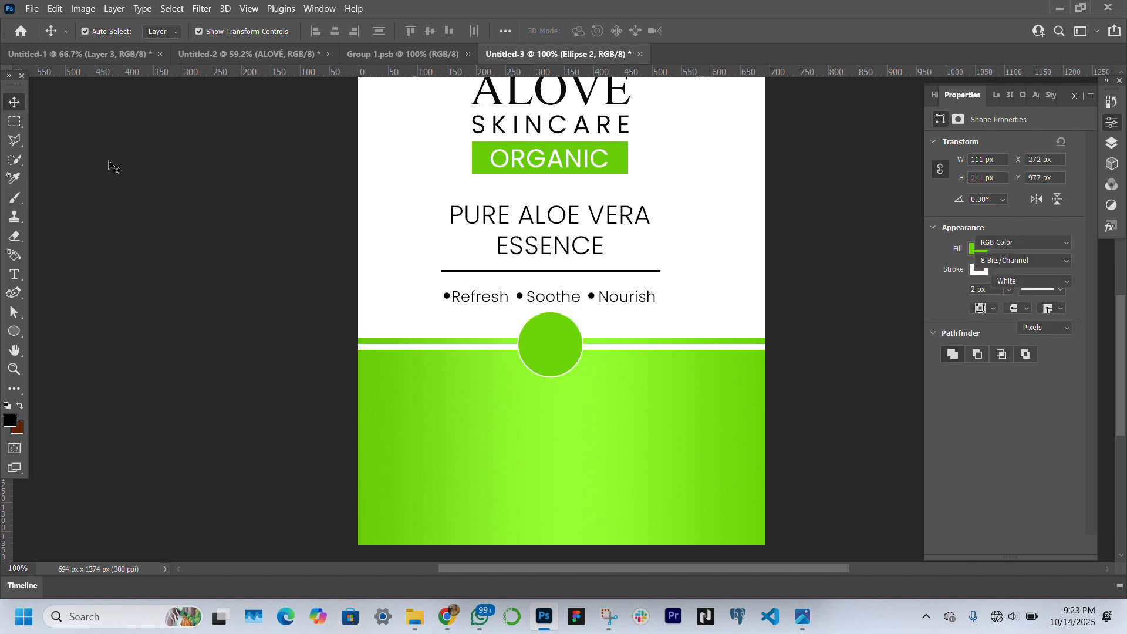
Duplicate the PURE ALOE VERA ESSENCE text onto the green block below the circle and bring the copy to the top of the layer stack
click(554, 229)
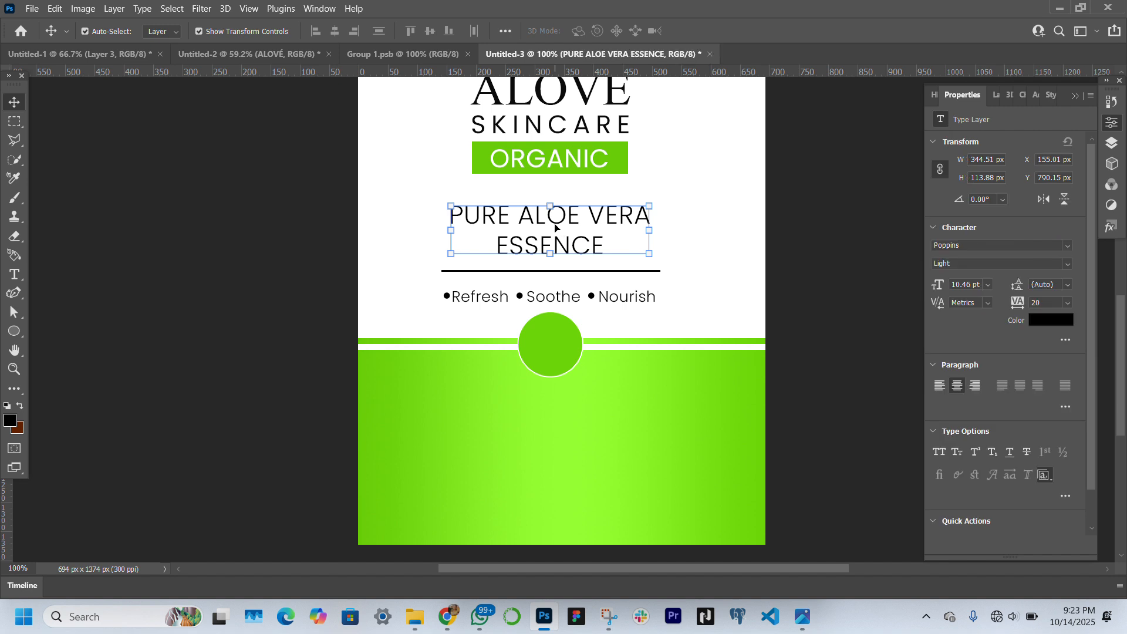
drag(562, 225, 558, 397)
click(996, 96)
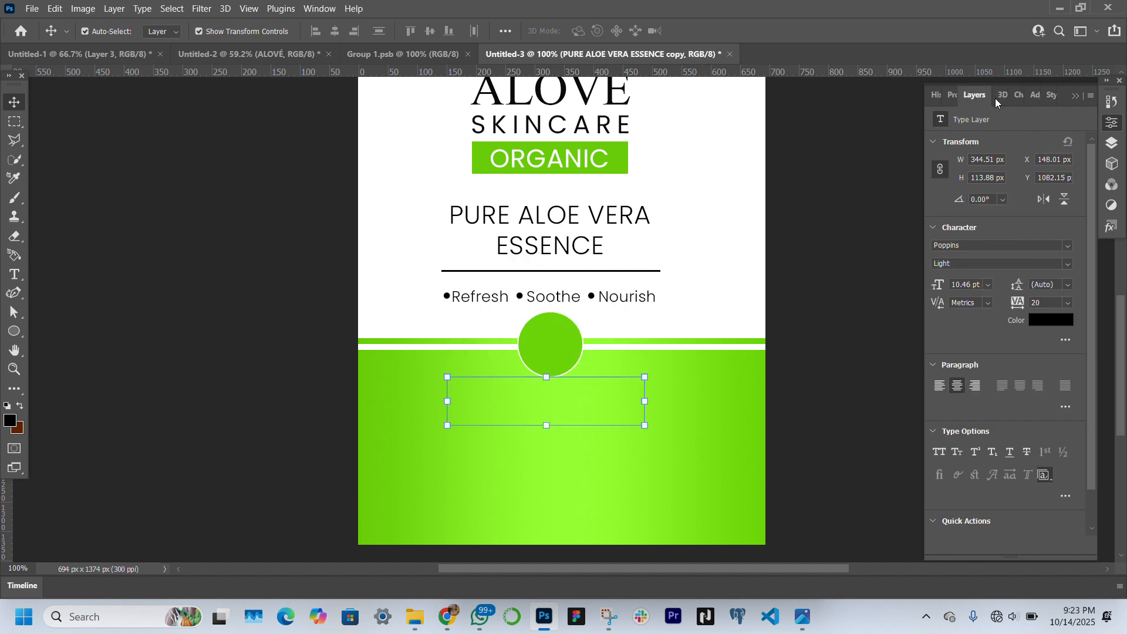
drag(1014, 337, 1000, 183)
Replace the duplicated text on the green block with 100% NATURAL
double_click(521, 413)
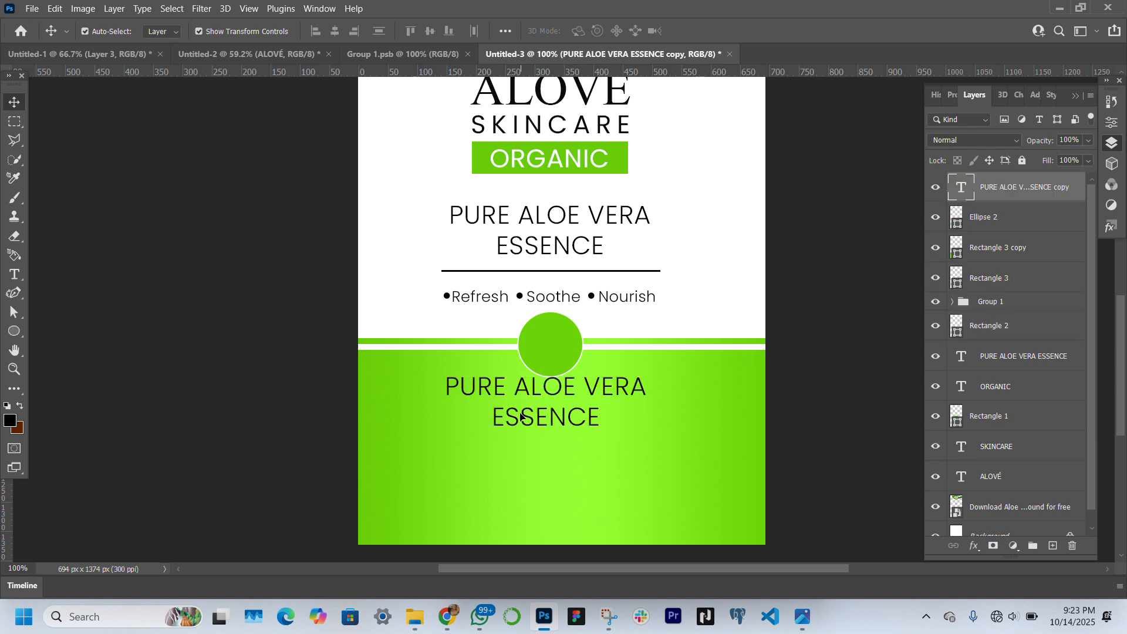
text(1)
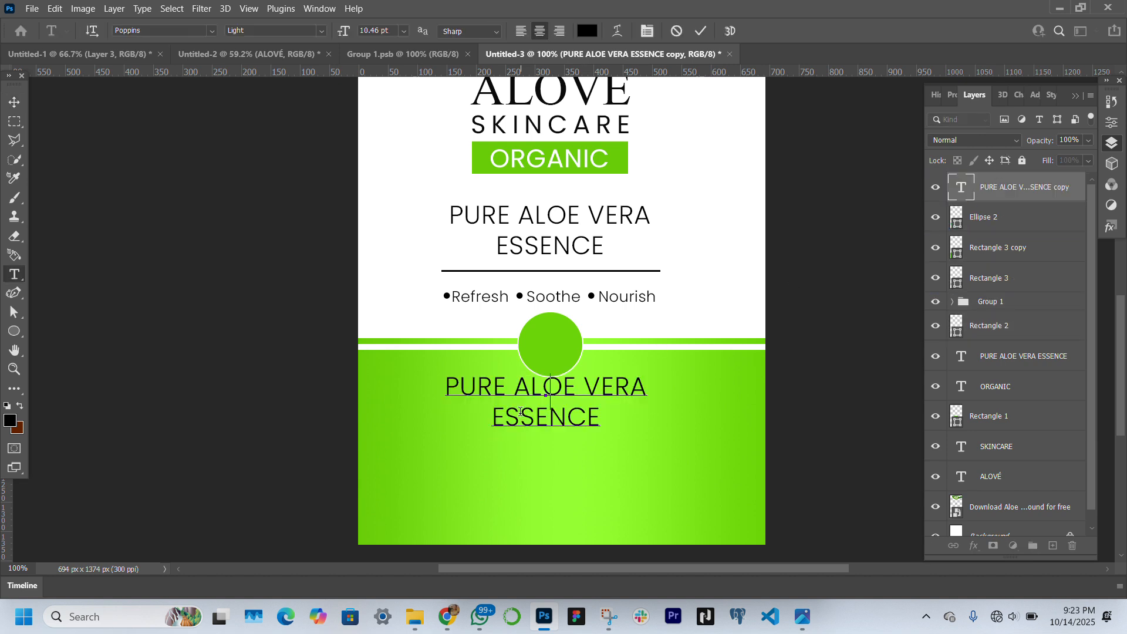
text(00% )
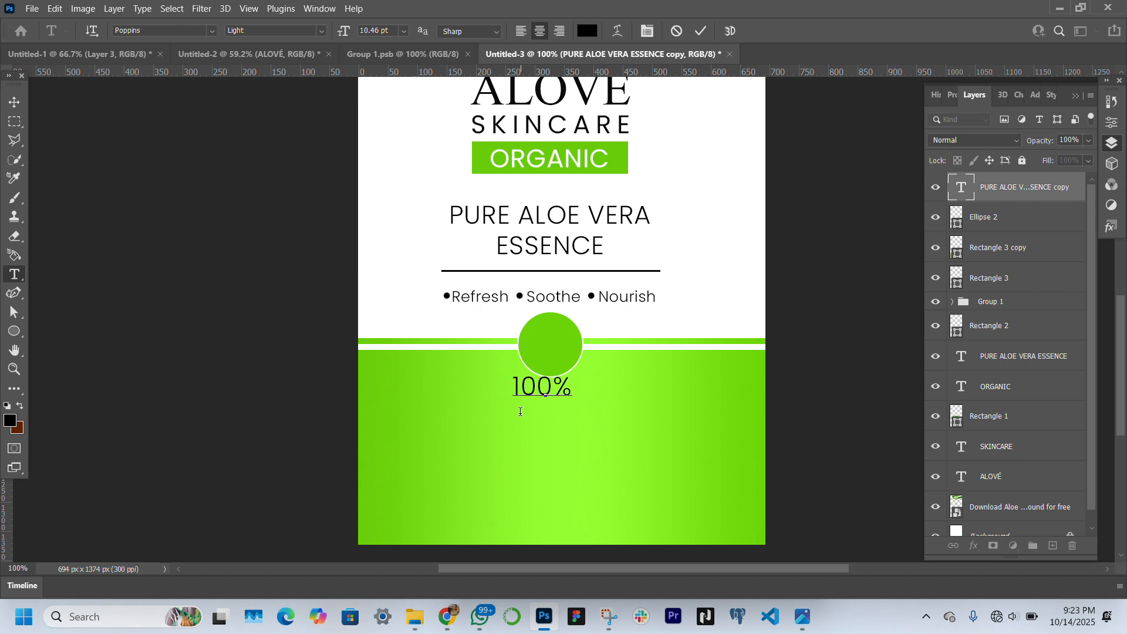
text(NATURAL)
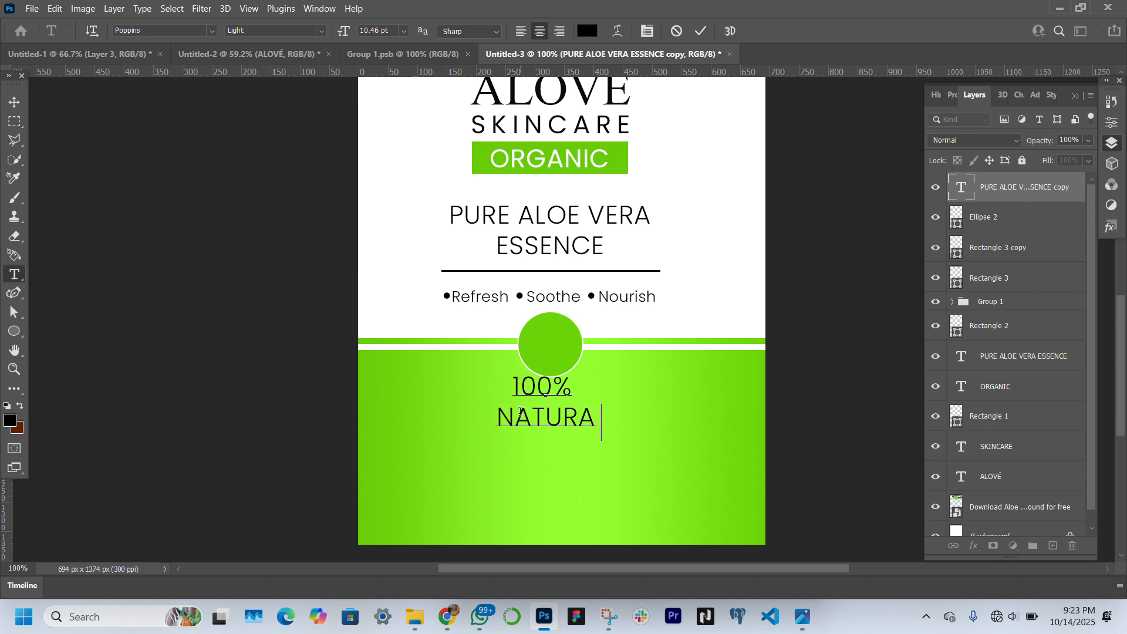
click(210, 115)
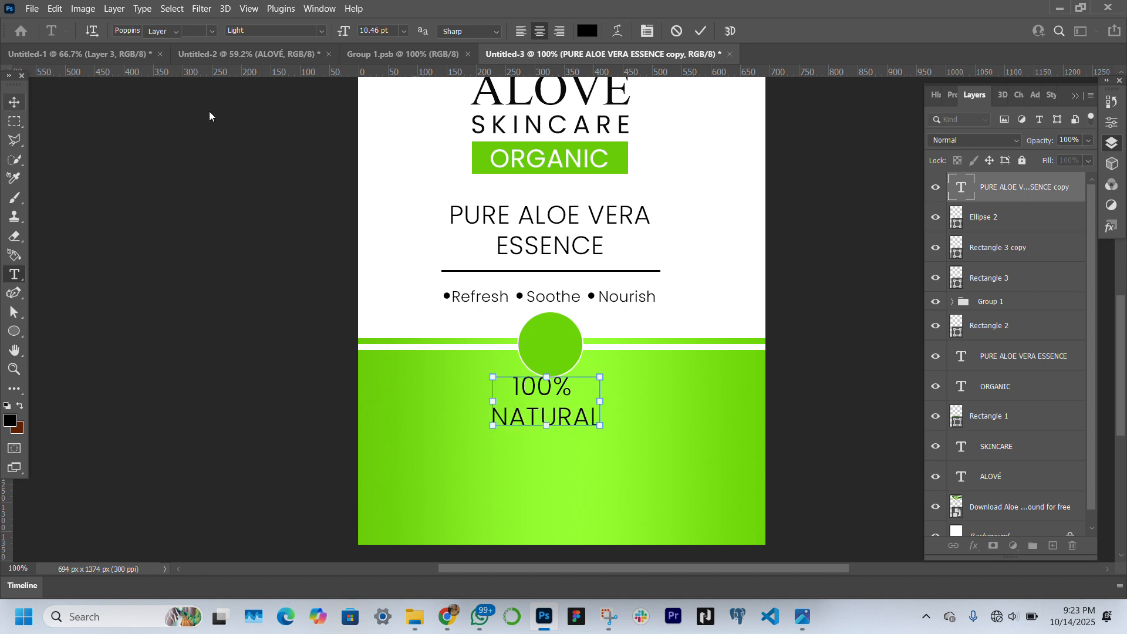
key(v)
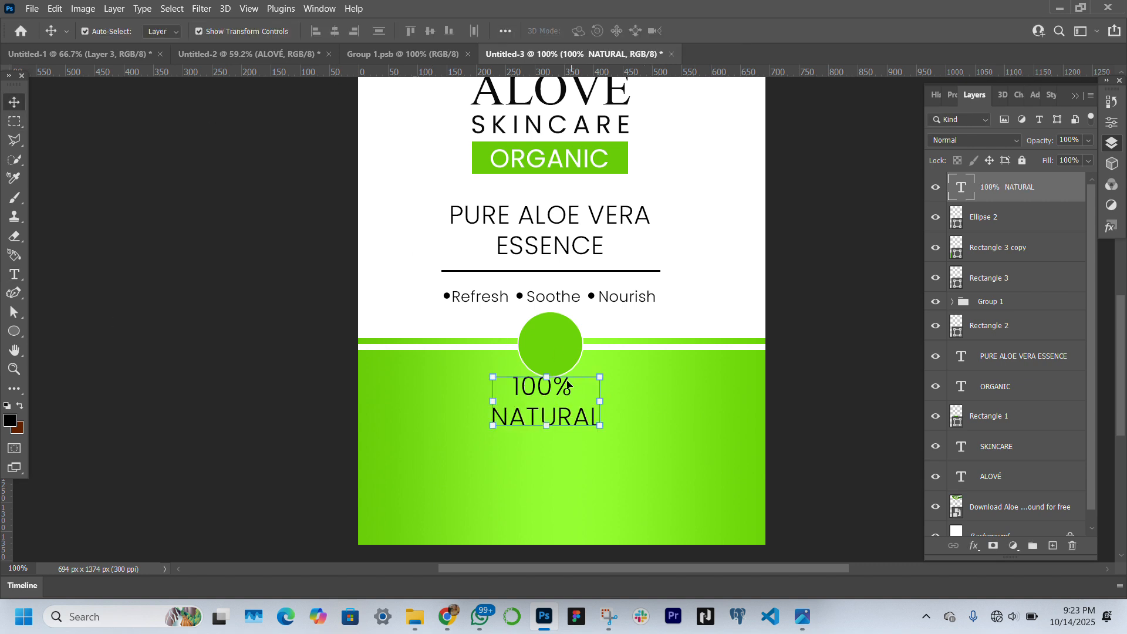
Change the colour of the 100% NATURAL text to white, ffffff
click(951, 97)
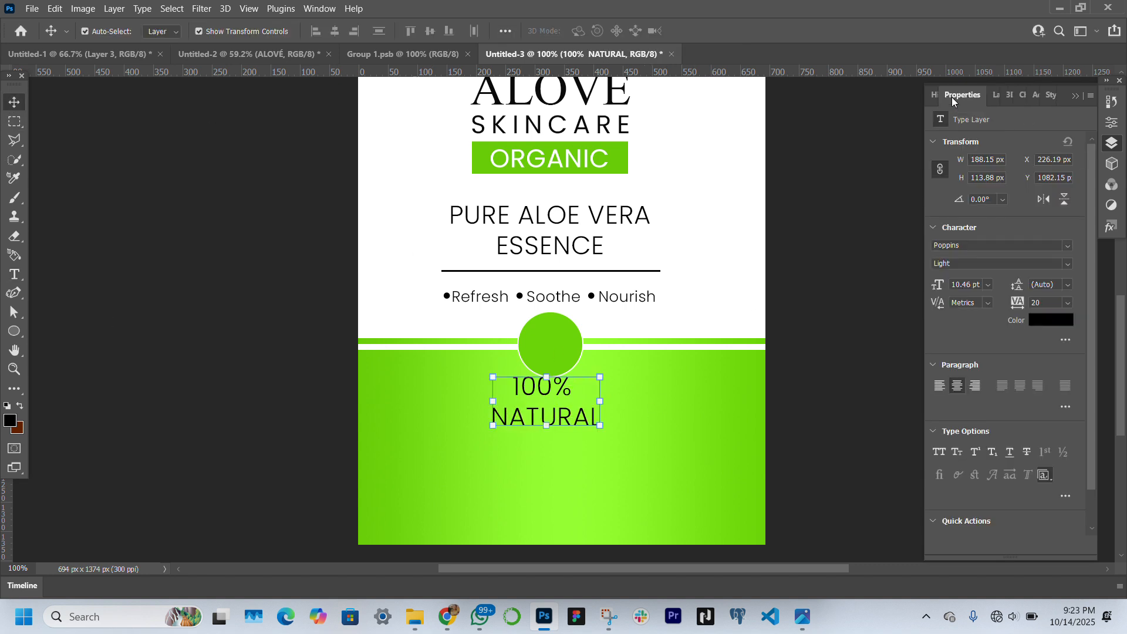
click(1053, 320)
text(ffffff)
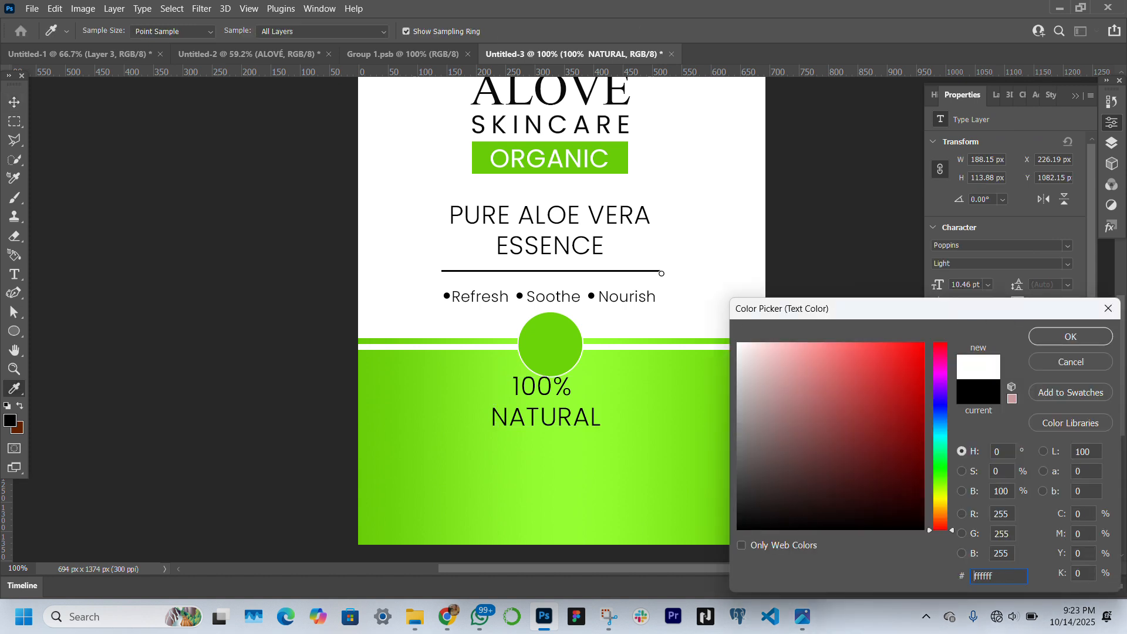
key(Return)
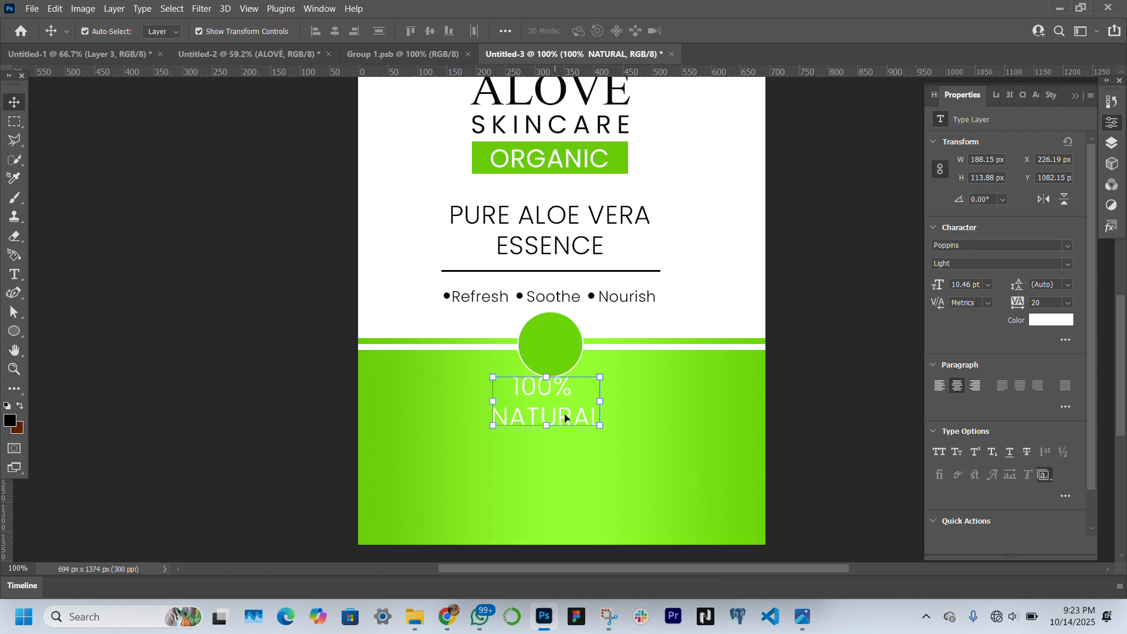
Move the 100% NATURAL text onto the green circle and scale it down to about 153 px wide
drag(570, 421, 591, 348)
drag(545, 344, 552, 341)
key(Return)
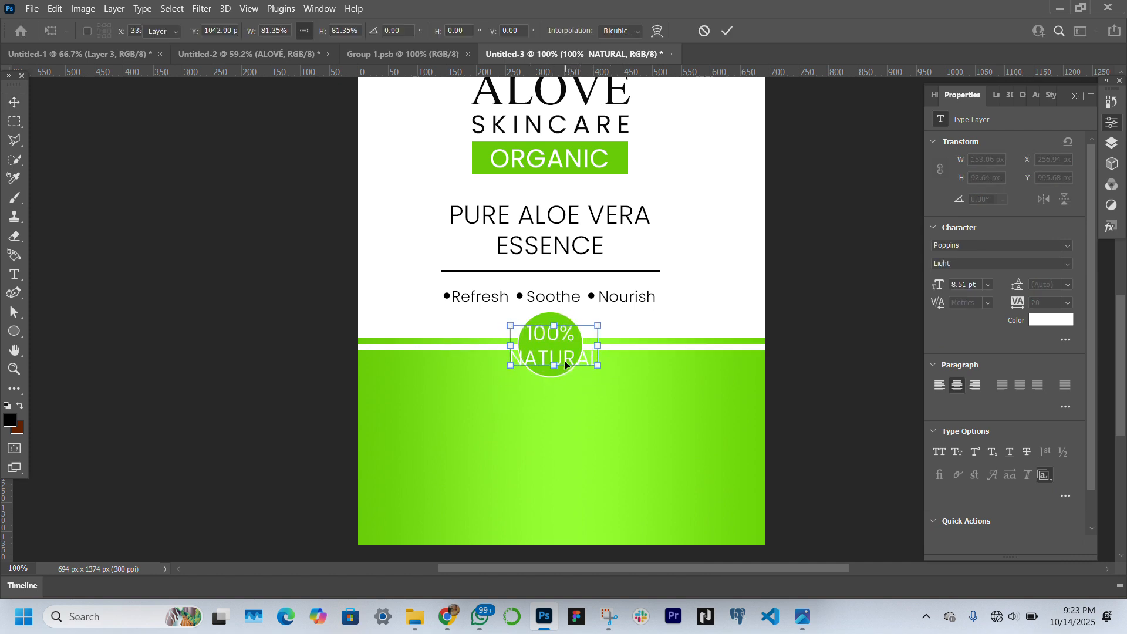
Reduce only the word NATURAL in the circle to 5 pt
double_click(597, 359)
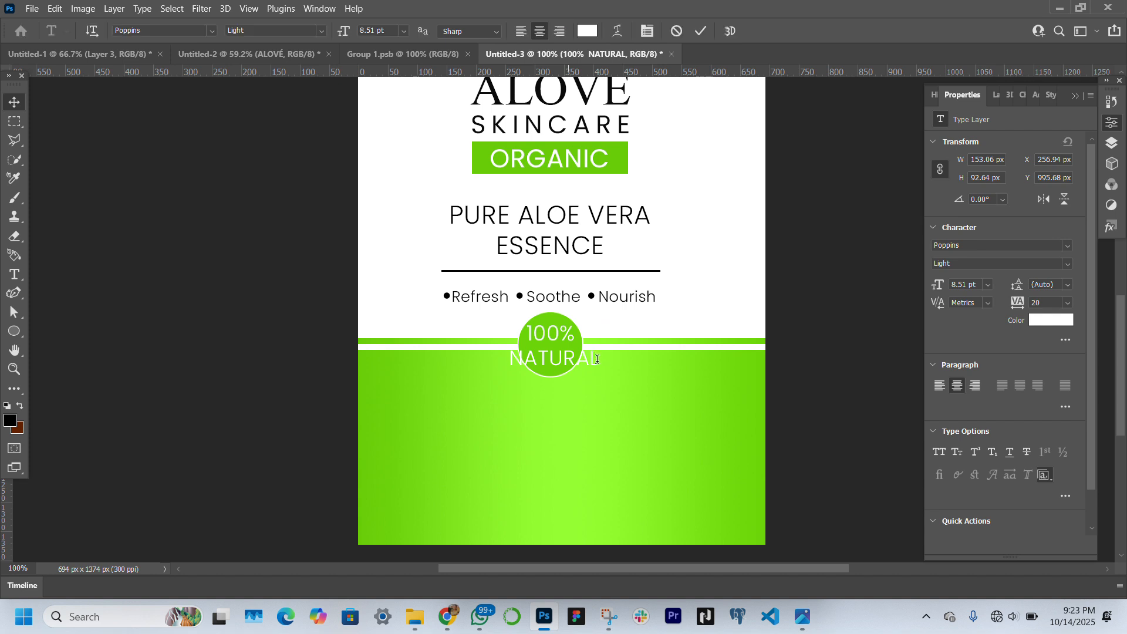
click(529, 356)
double_click(529, 356)
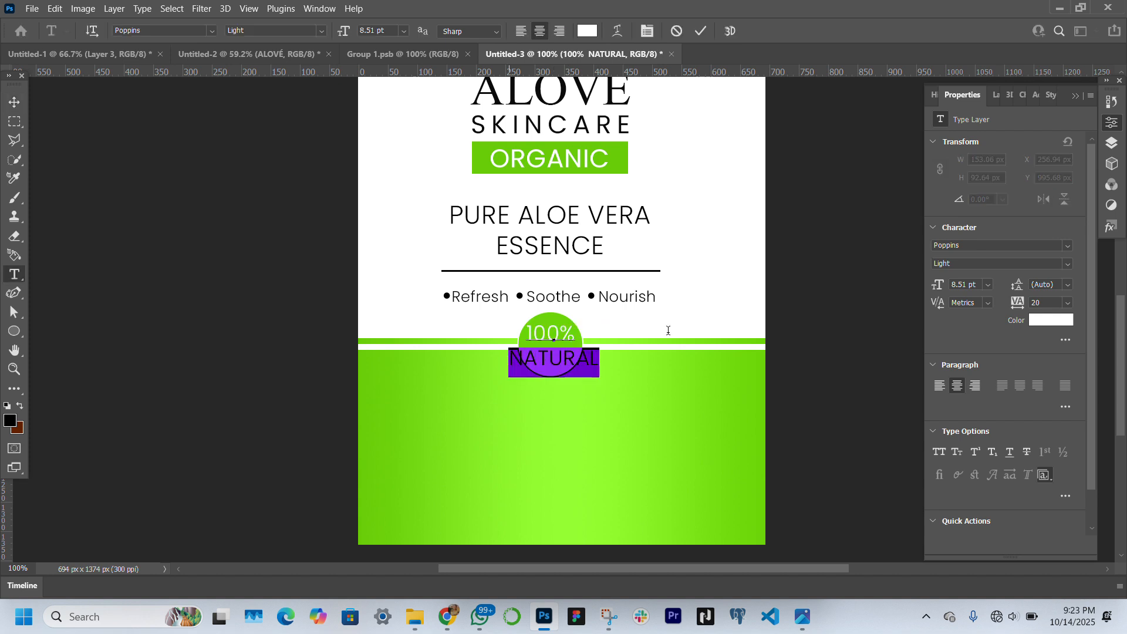
drag(939, 290, 938, 291)
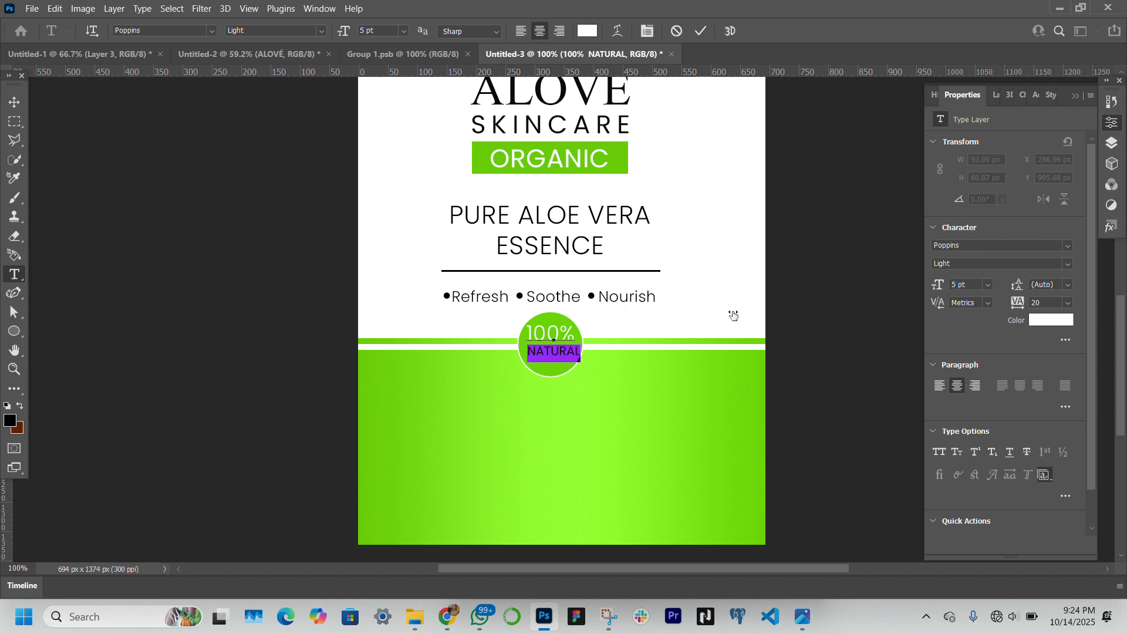
click(10, 105)
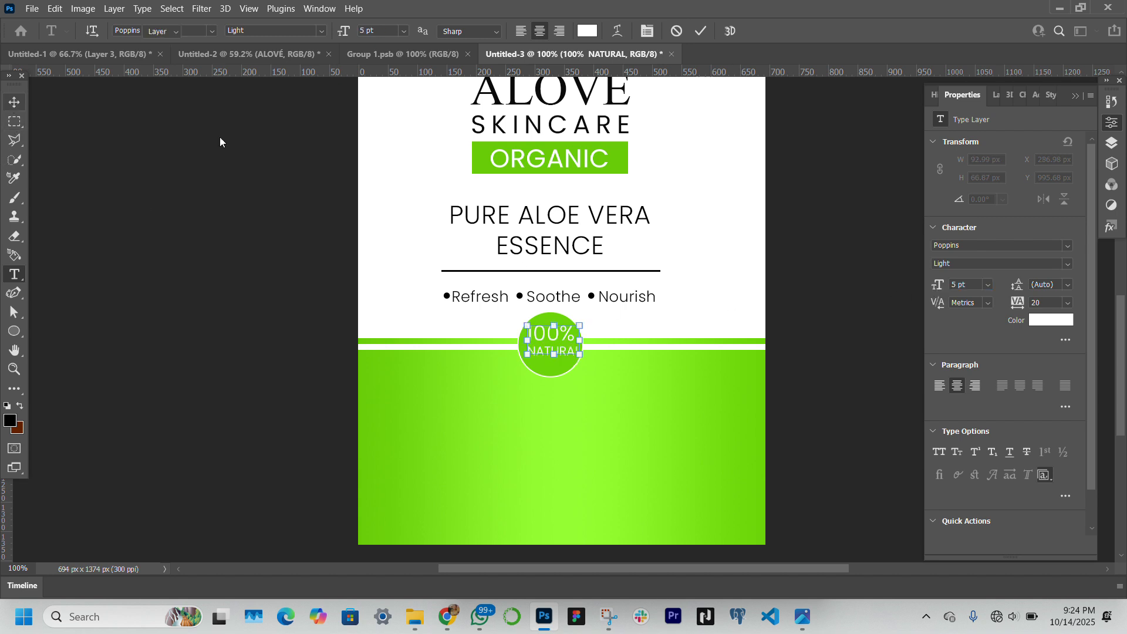
Nudge the 100% NATURAL text slightly left and down to centre it in the circle, and deselect it
key(Left)
key(Left)
key(Left)
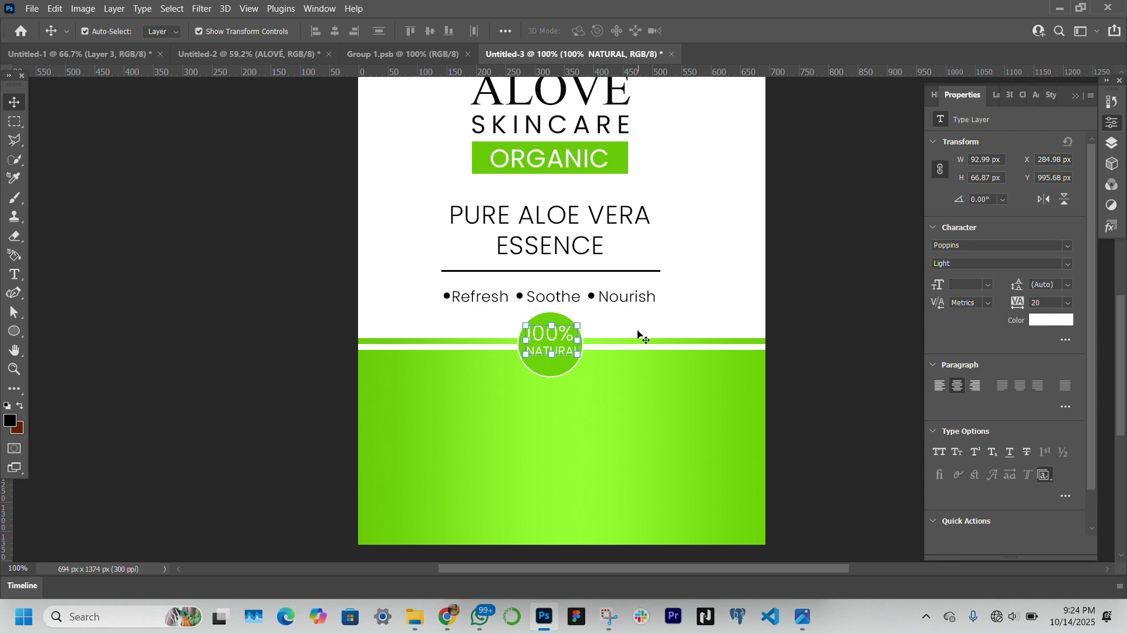
key(Down)
key(Down)
key(Down)
key(Down)
key(ctrl+h)
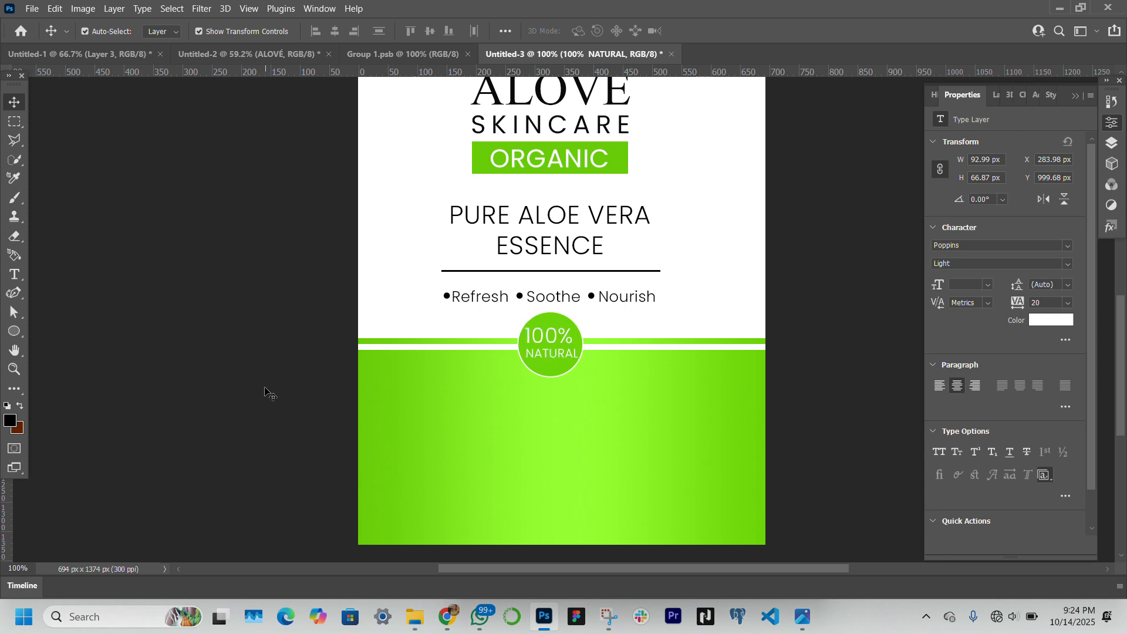
click(330, 390)
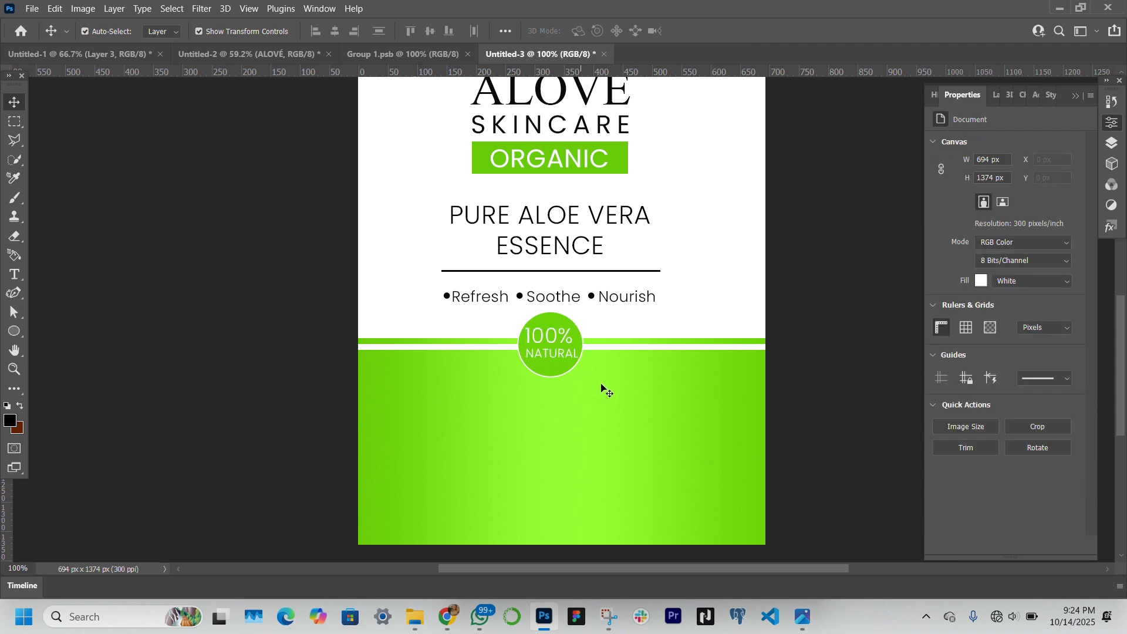
Set the 100% text in the circle to the Poppins Regular style and deselect it
click(544, 334)
click(558, 343)
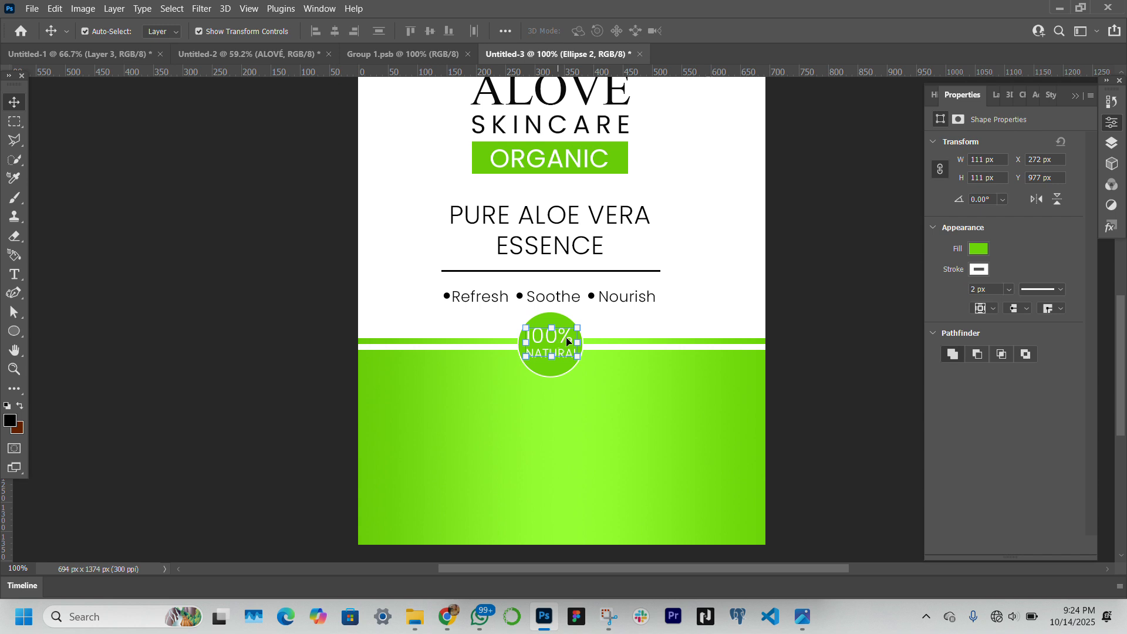
double_click(573, 336)
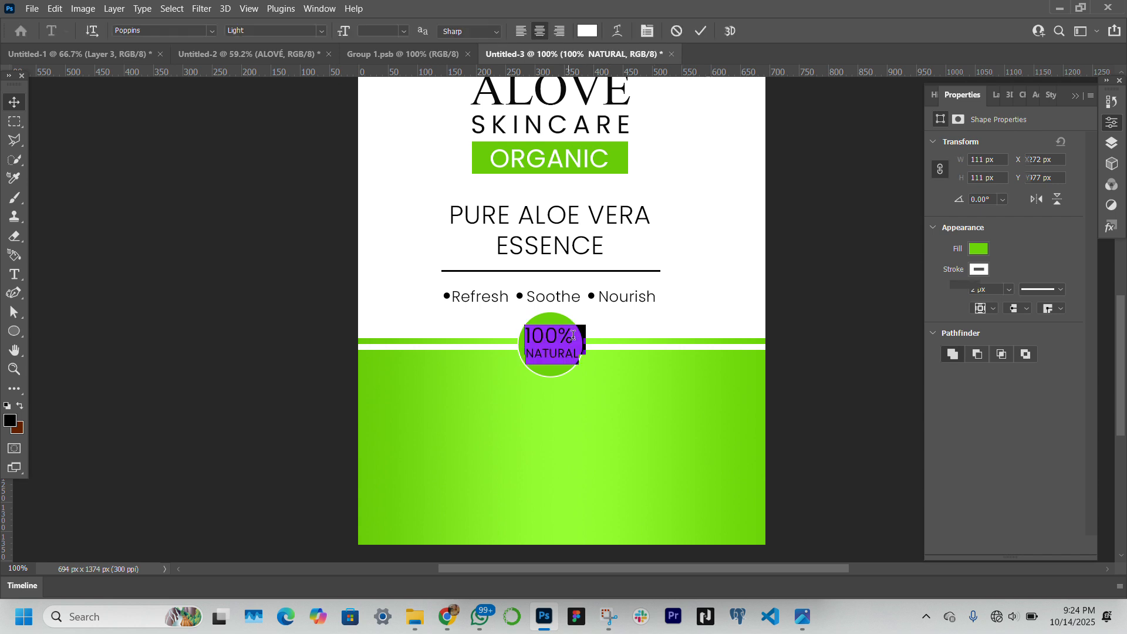
click(572, 335)
drag(574, 335, 510, 334)
click(1067, 264)
click(1013, 348)
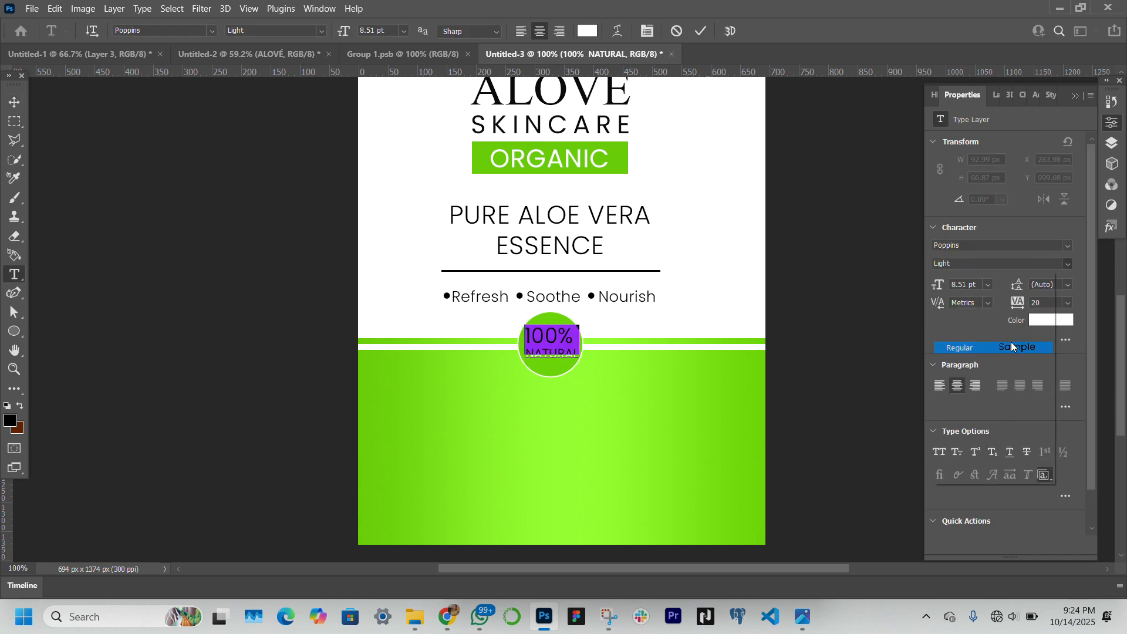
click(149, 303)
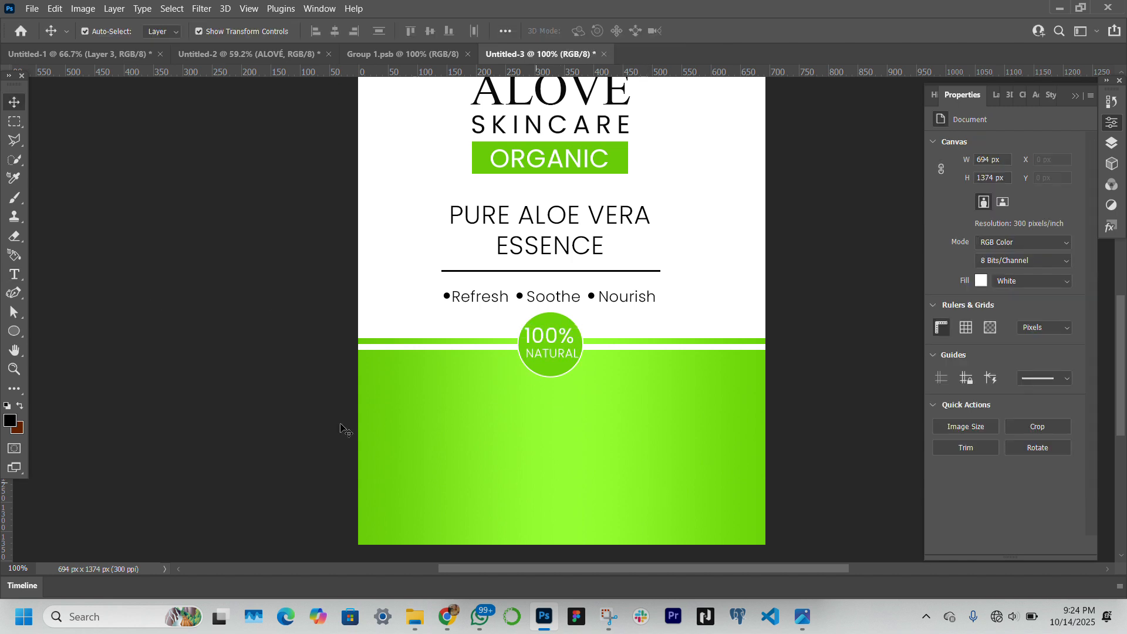
Add the white text "Formulated with Pure plant extracts and essential vitamins" on the green block, breaking the line after "Pure"
click(14, 275)
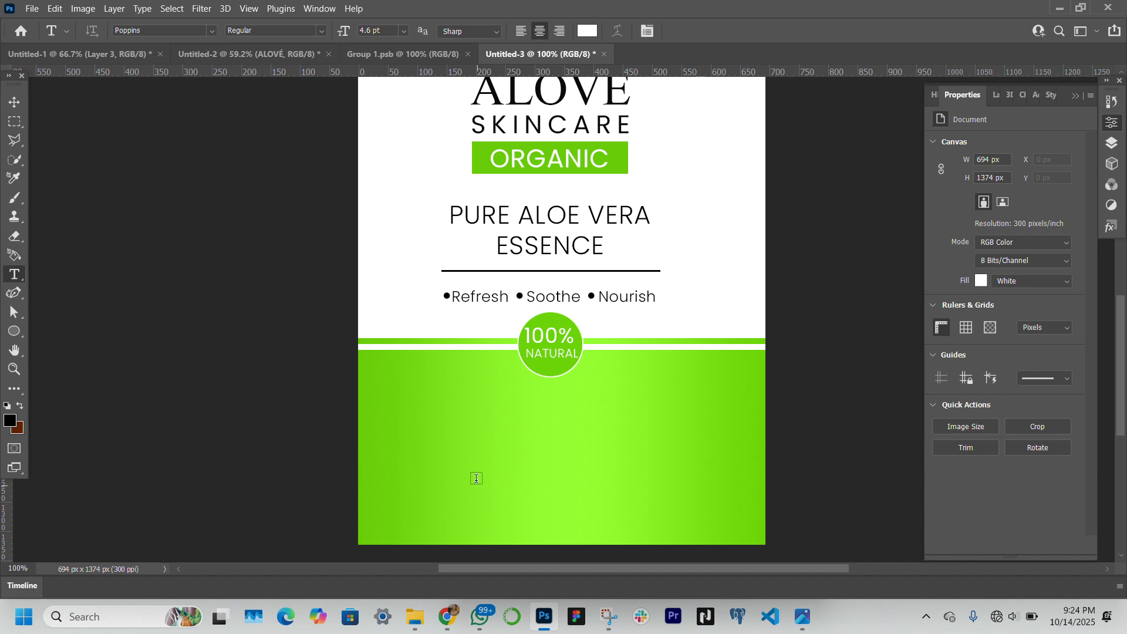
click(446, 431)
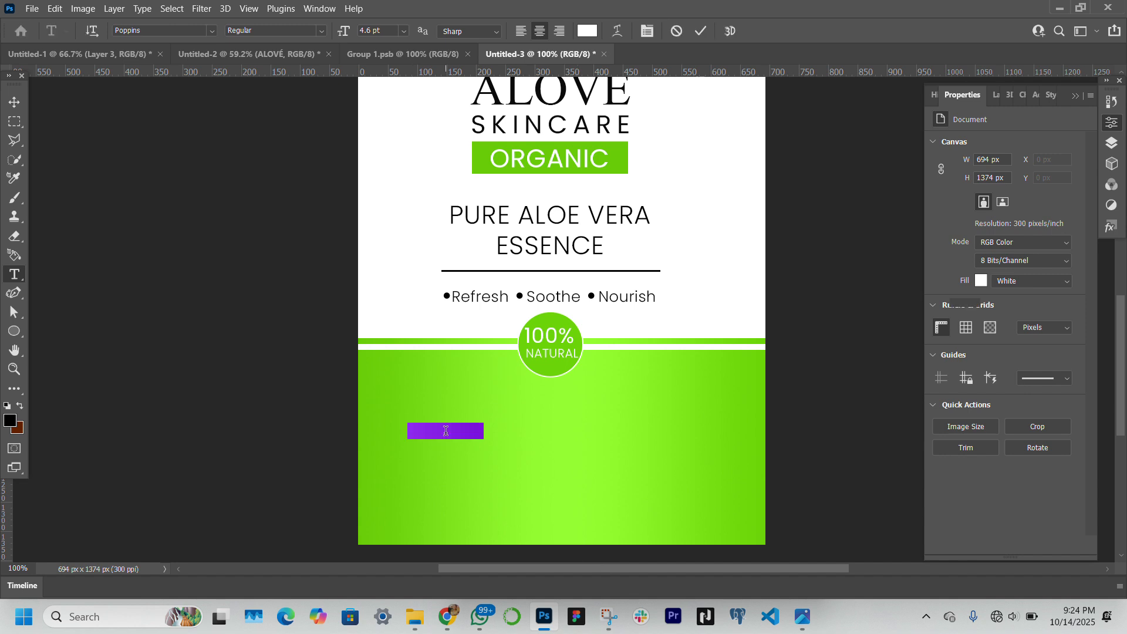
text(Formulated with Pure)
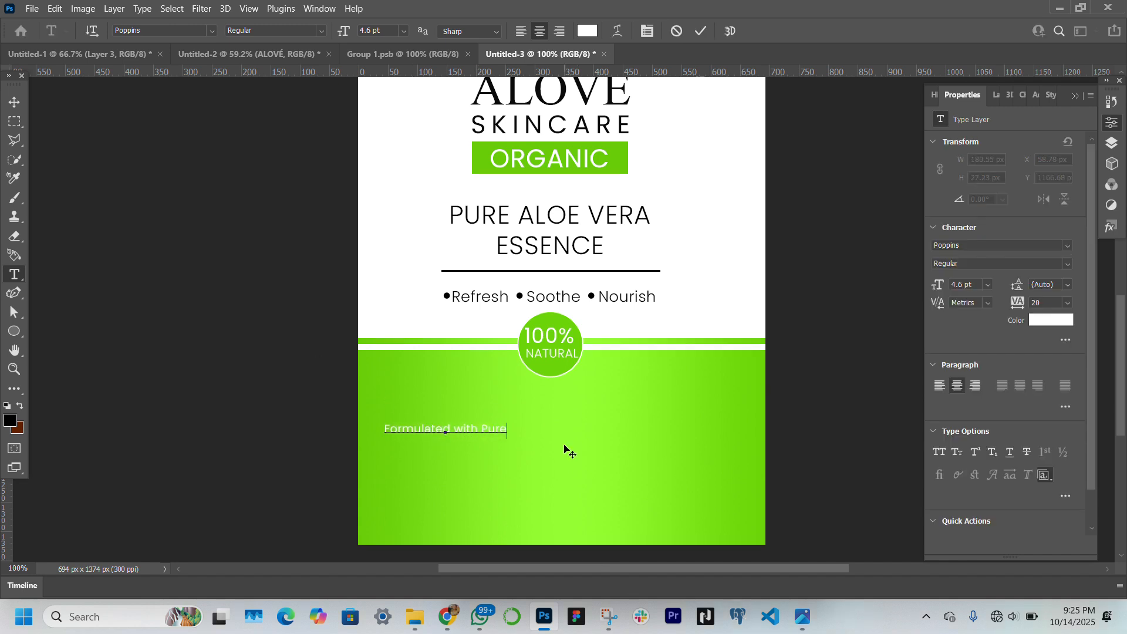
key(Return)
text(plant extracts and essential vitamins)
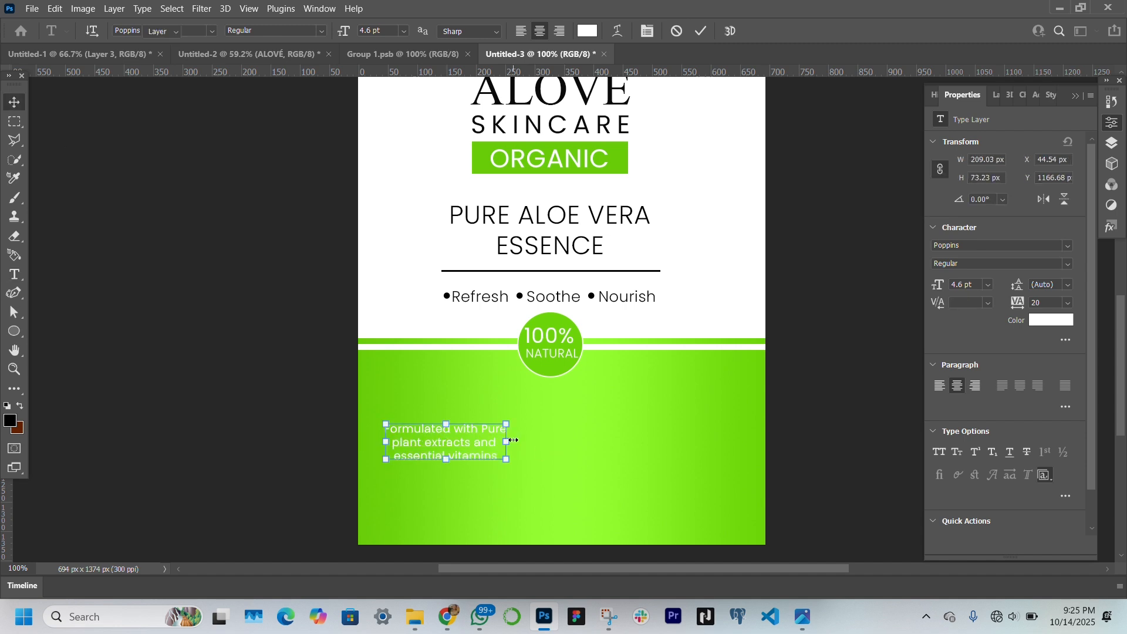
Break the ingredients text into three lines, enlarge it to about 369 px wide and centre it below the circle
drag(511, 440, 692, 444)
drag(619, 450, 644, 453)
drag(707, 446, 645, 448)
drag(412, 447, 435, 448)
drag(578, 461, 588, 448)
key(Return)
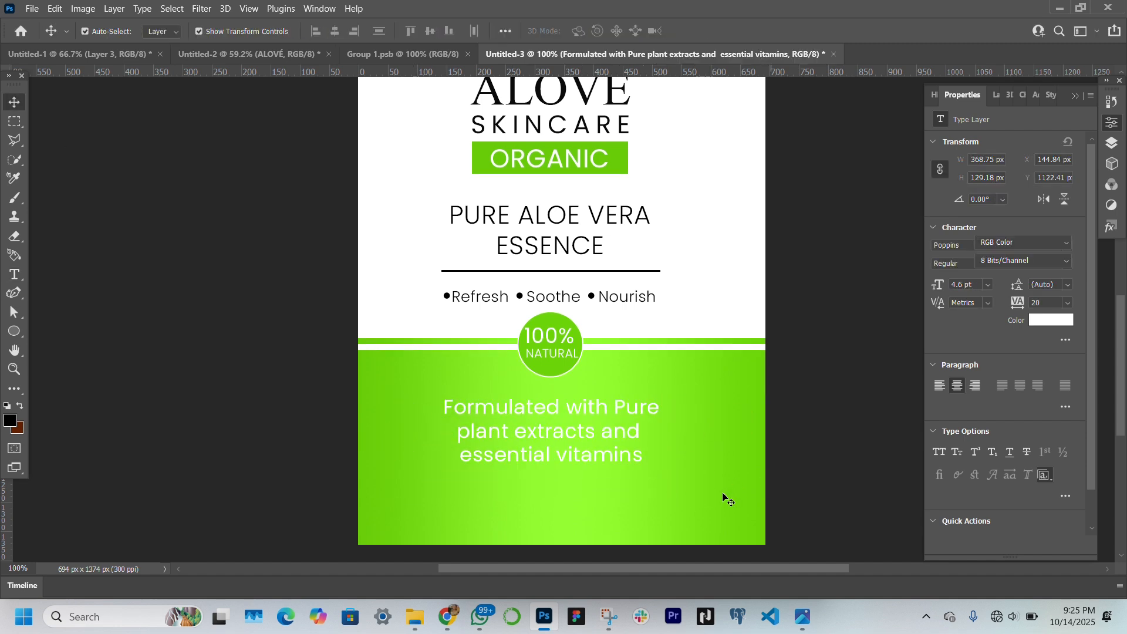
Remove the middle colour stop from the gradient fill of the large green block
click(727, 495)
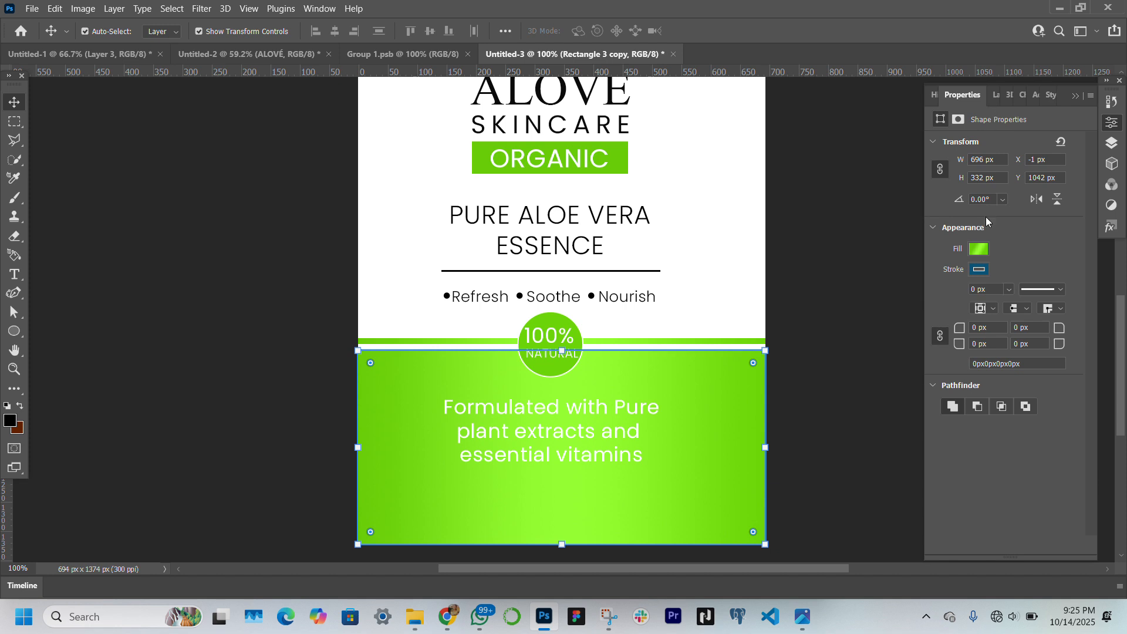
click(978, 252)
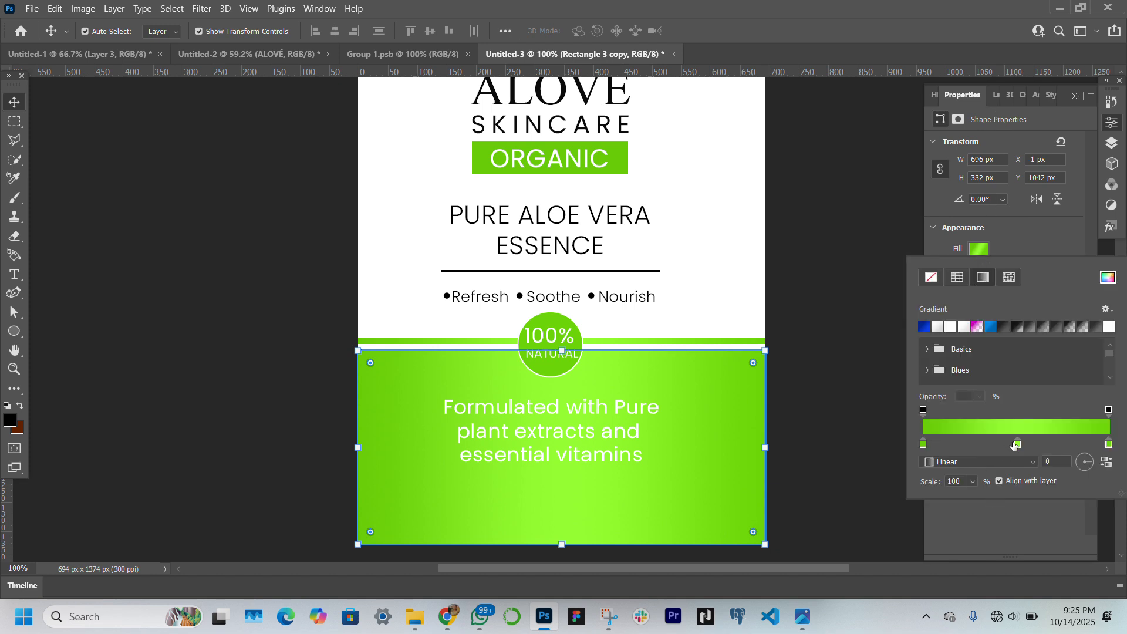
drag(1018, 447, 1016, 446)
drag(1015, 391, 1015, 387)
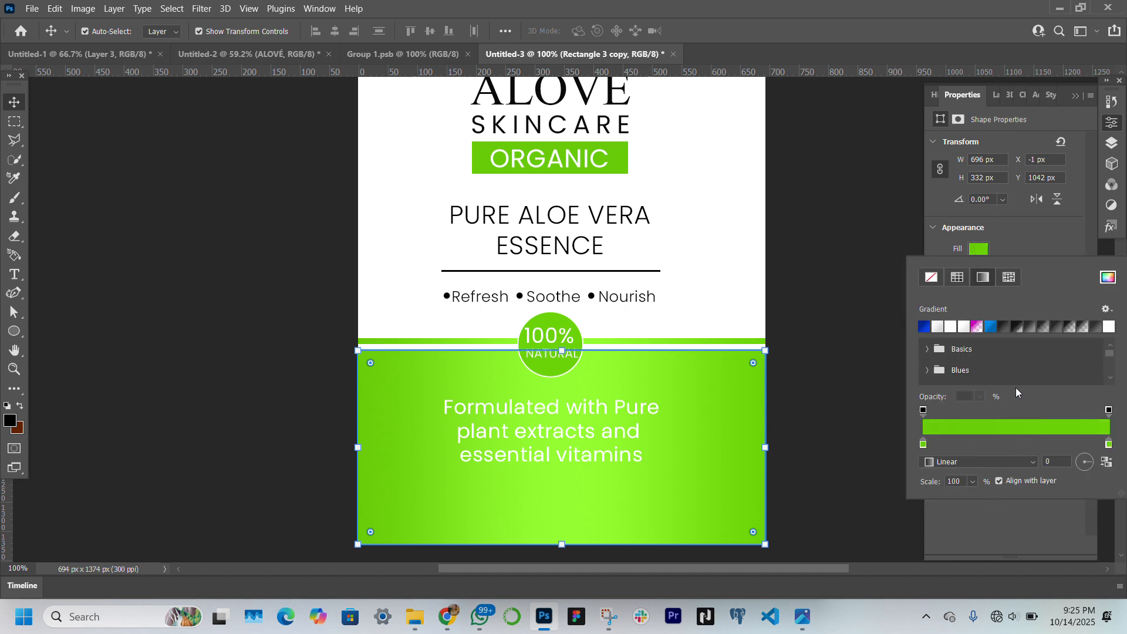
Set the end colour stop of the green block's gradient to a bright green based on the block's own green
click(1109, 444)
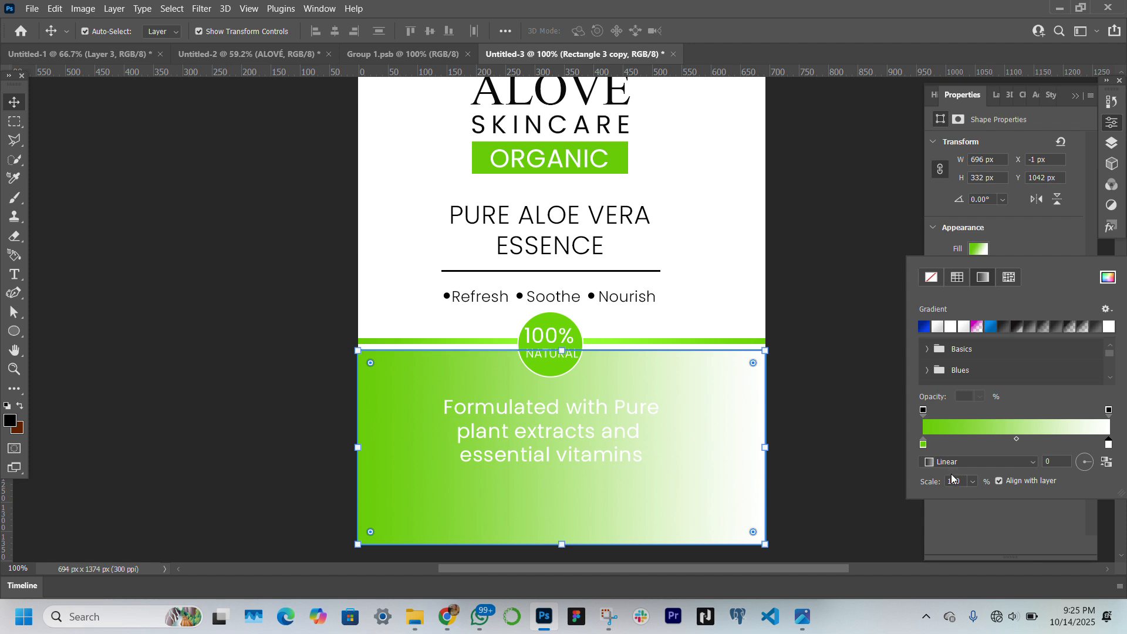
click(1028, 426)
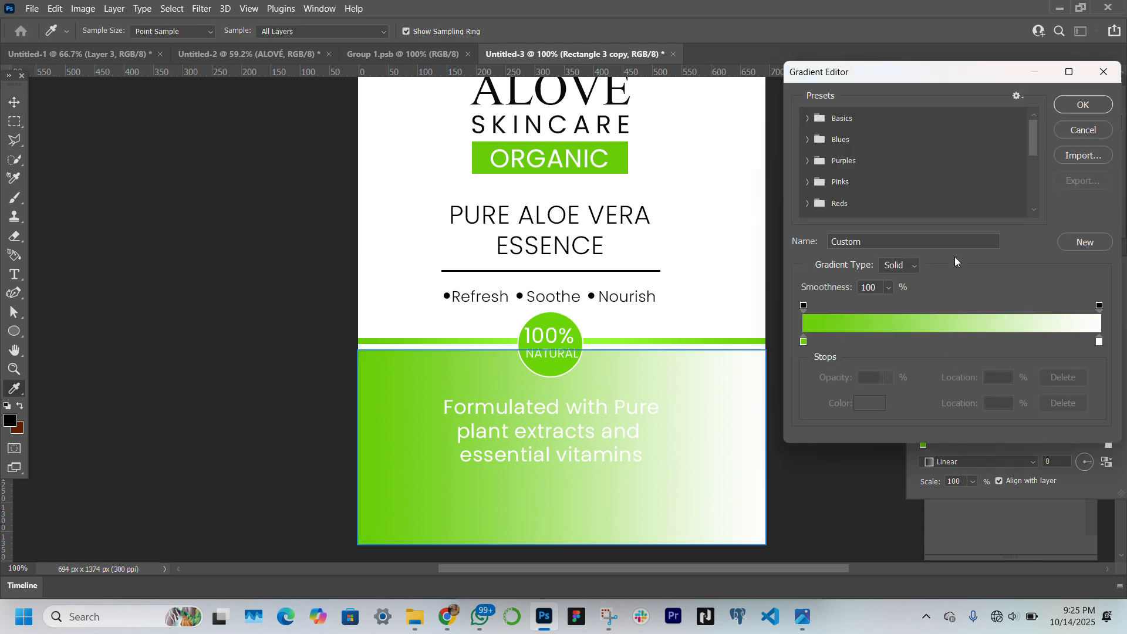
click(1100, 341)
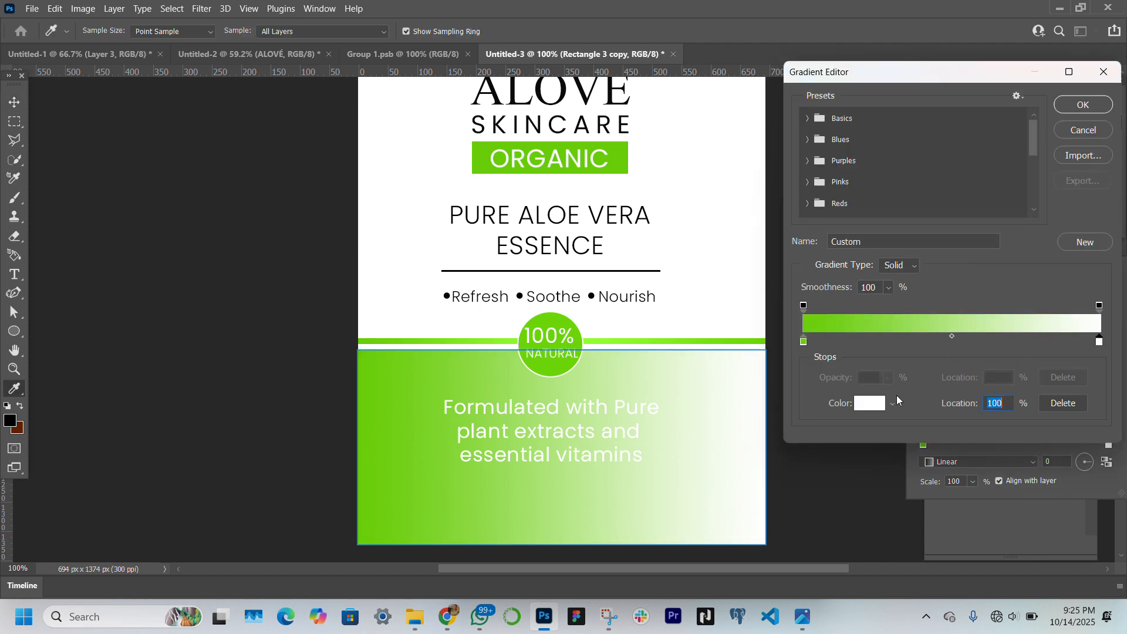
click(875, 403)
click(363, 429)
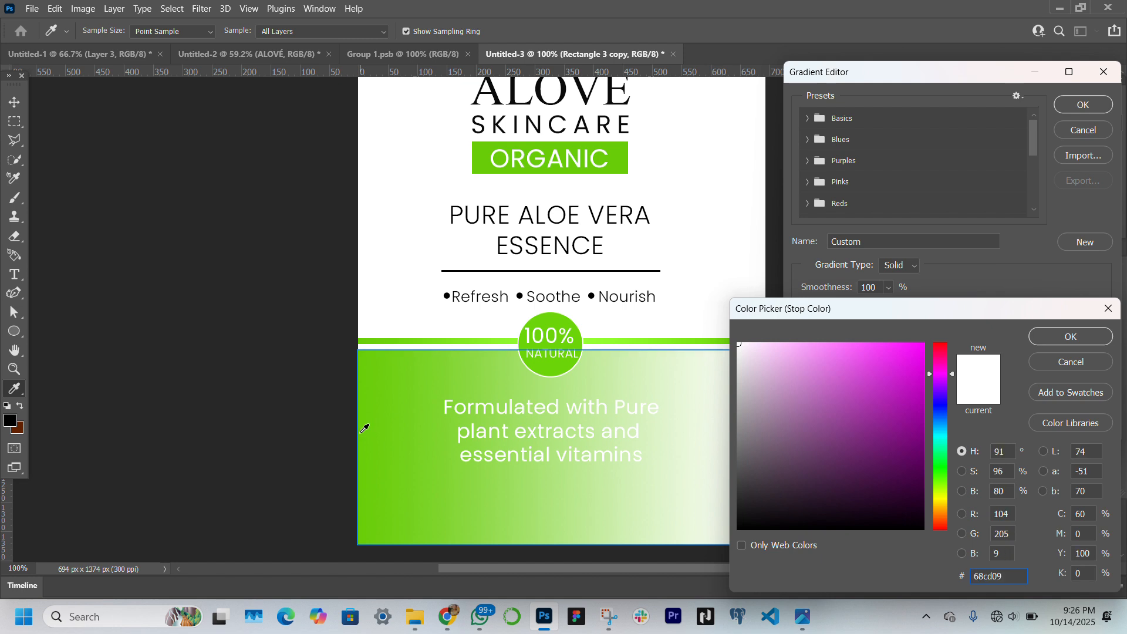
click(907, 359)
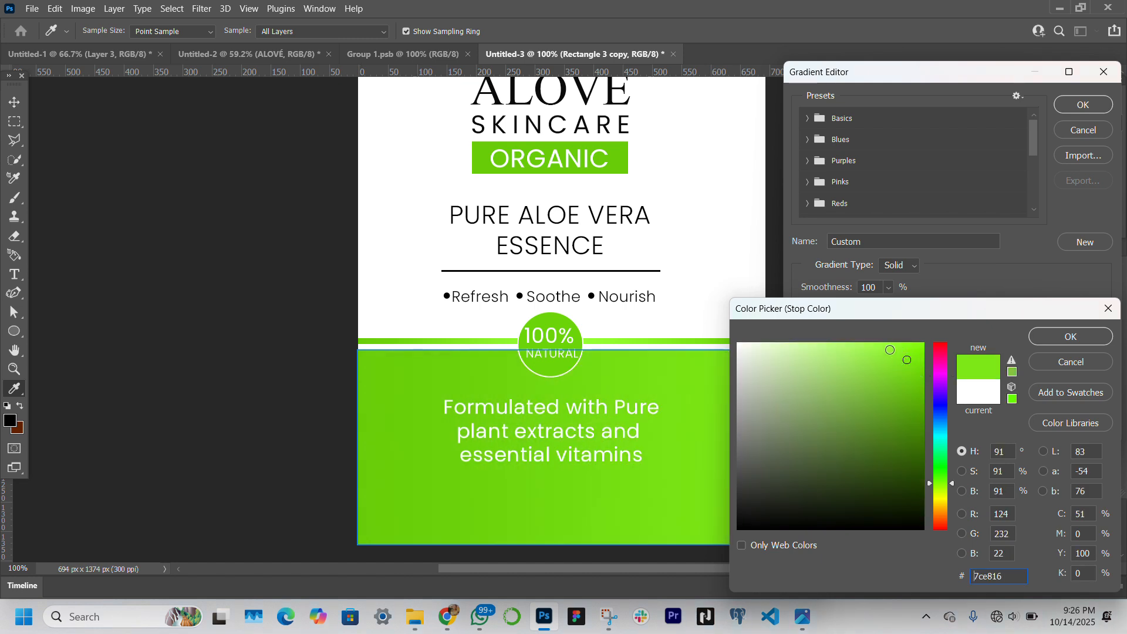
click(889, 350)
click(911, 376)
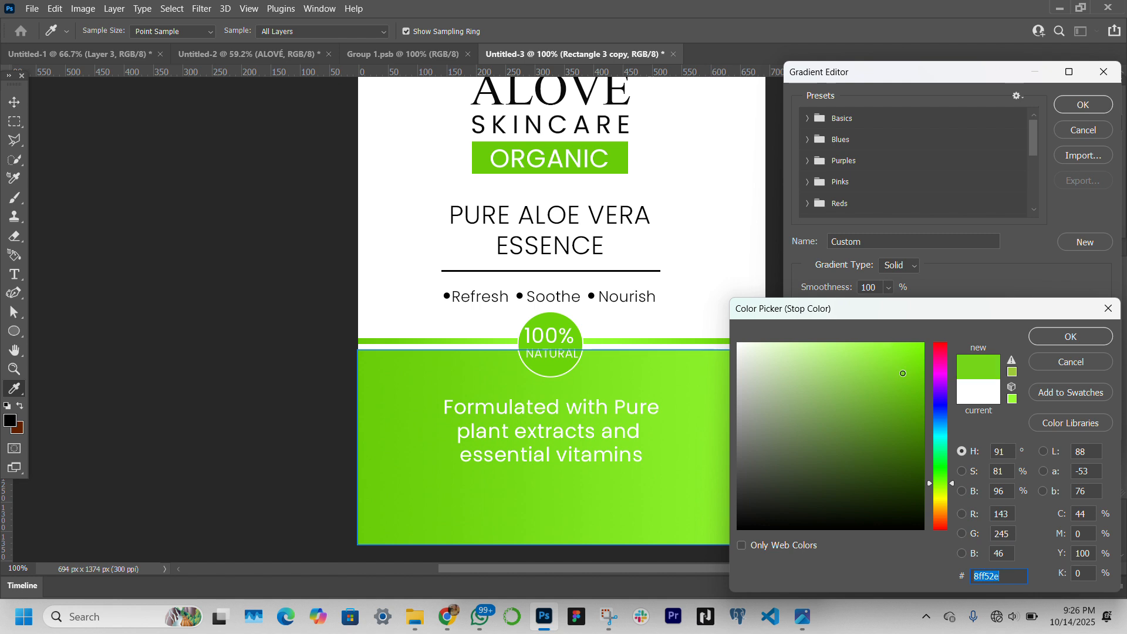
click(919, 363)
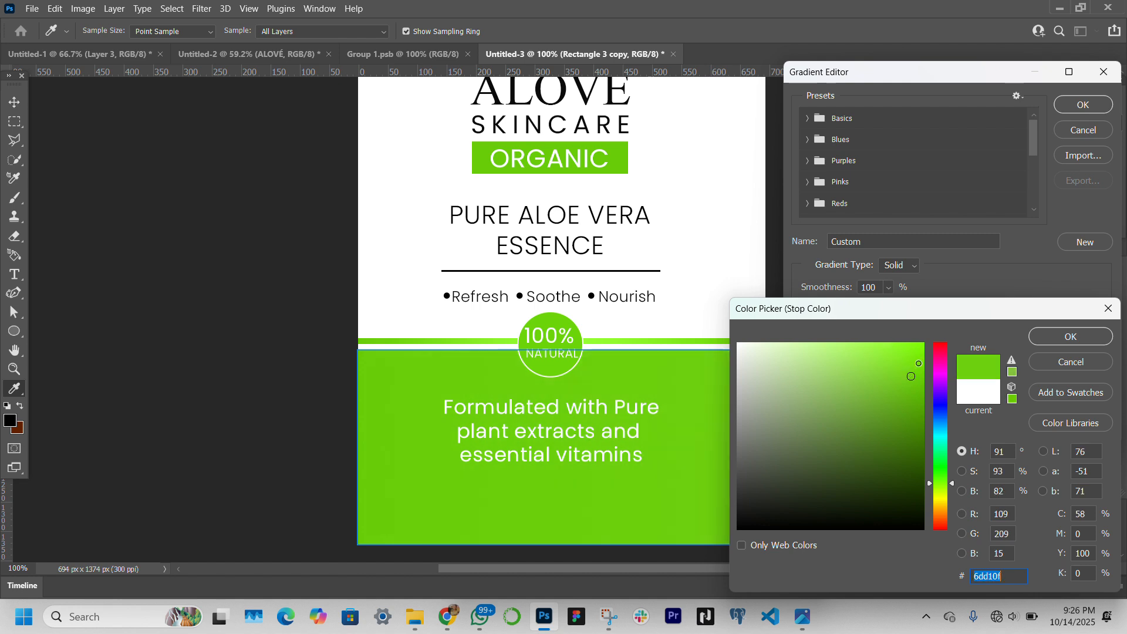
key(Return)
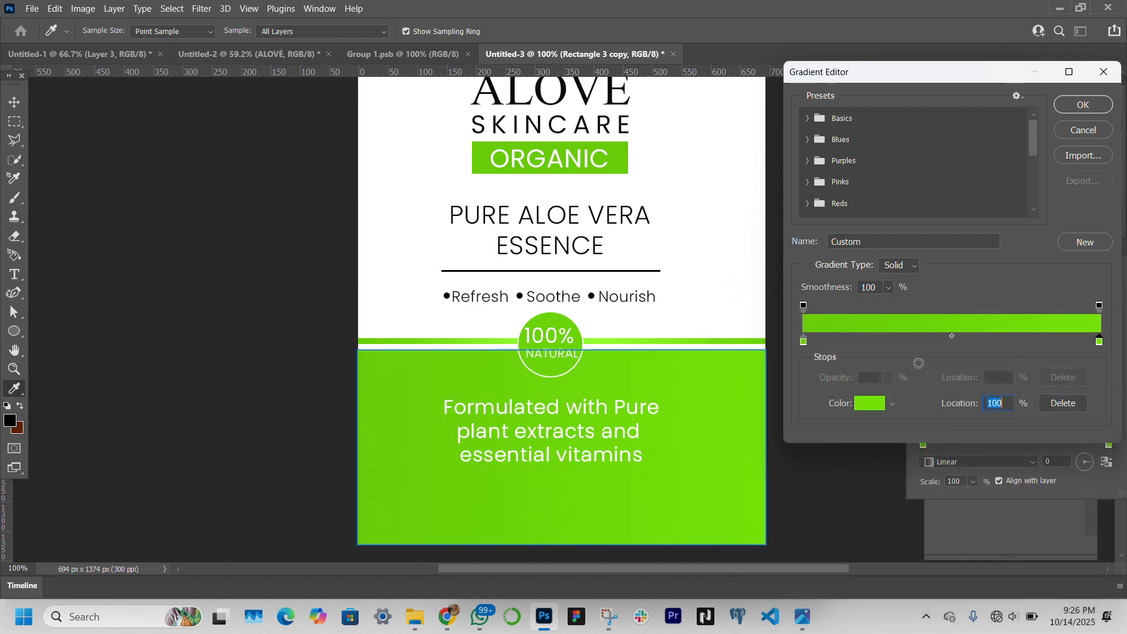
Set the start colour stop of the green block's gradient to dark green 4d9f00 and apply the gradient
click(803, 343)
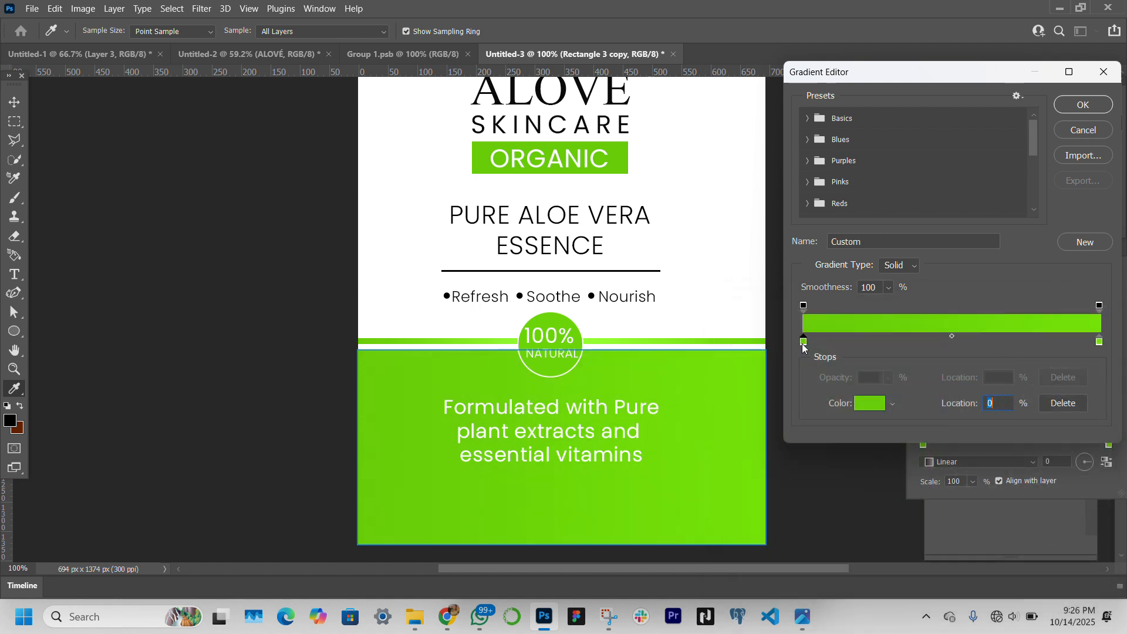
click(873, 409)
click(925, 413)
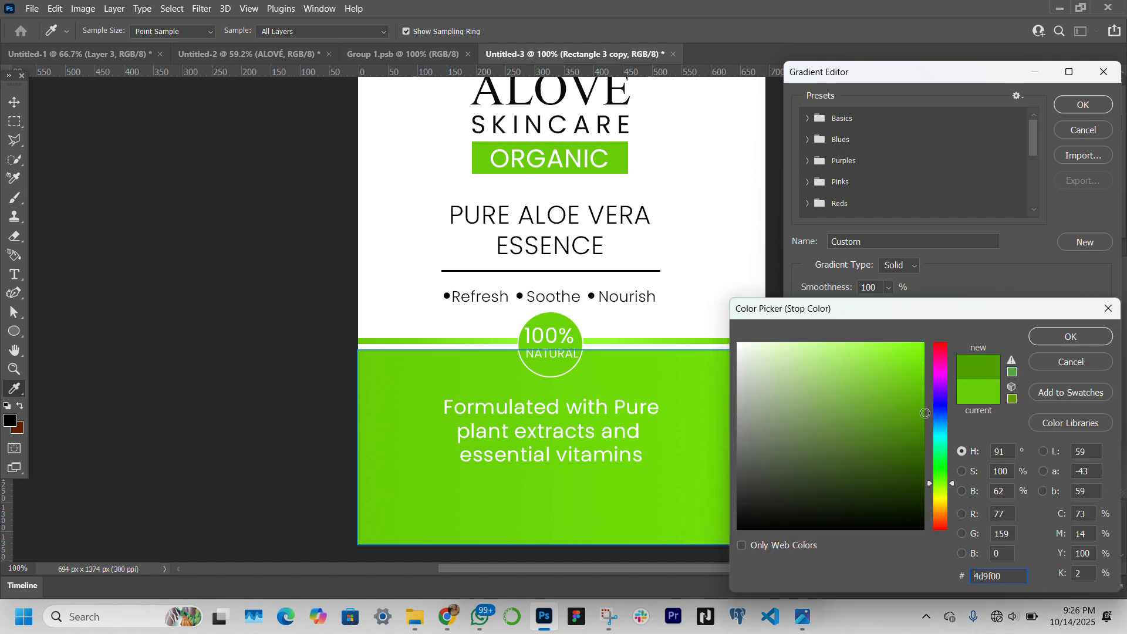
key(Return)
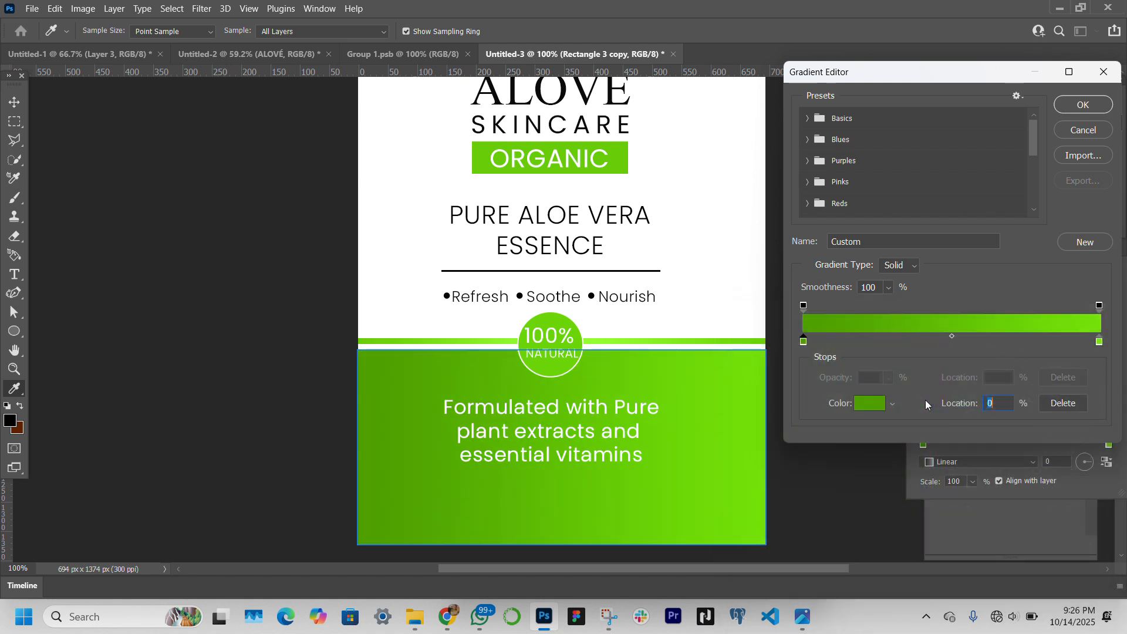
key(Return)
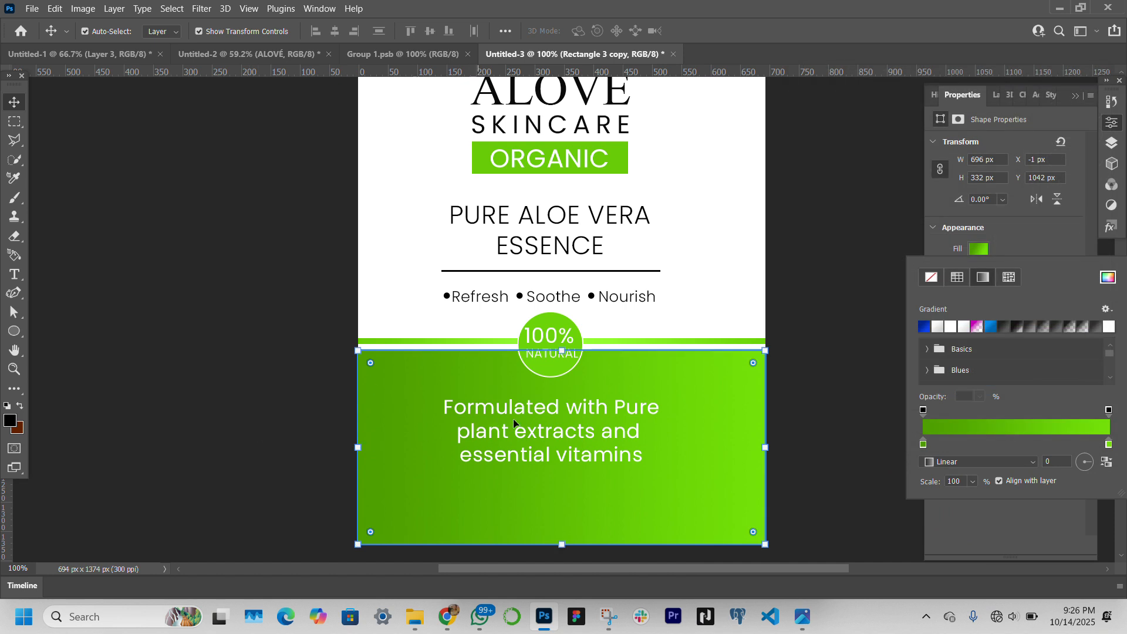
Duplicate the ingredients text directly below the original and replace the copy's wording with 250ml
click(547, 431)
scroll(547, 432, down, 2)
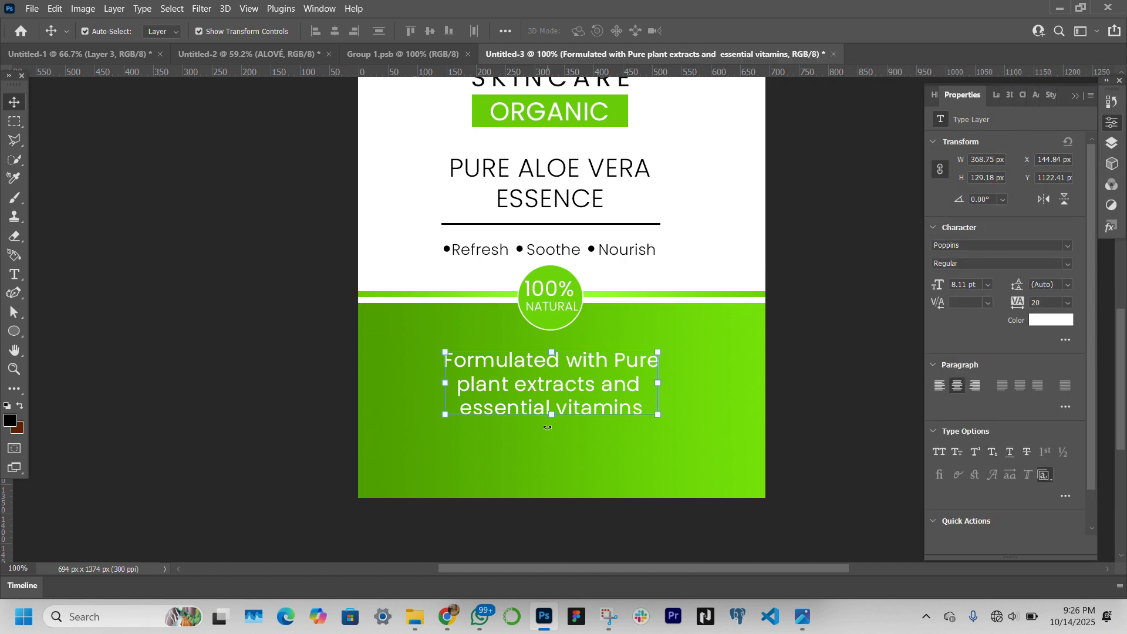
drag(568, 385, 568, 454)
double_click(568, 452)
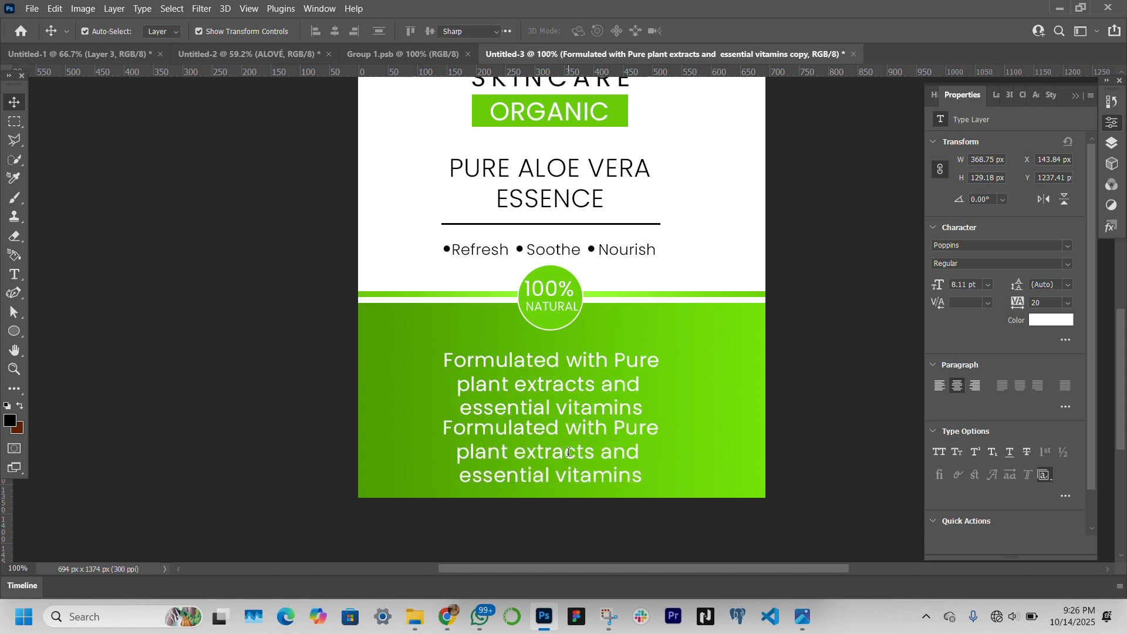
text(250)
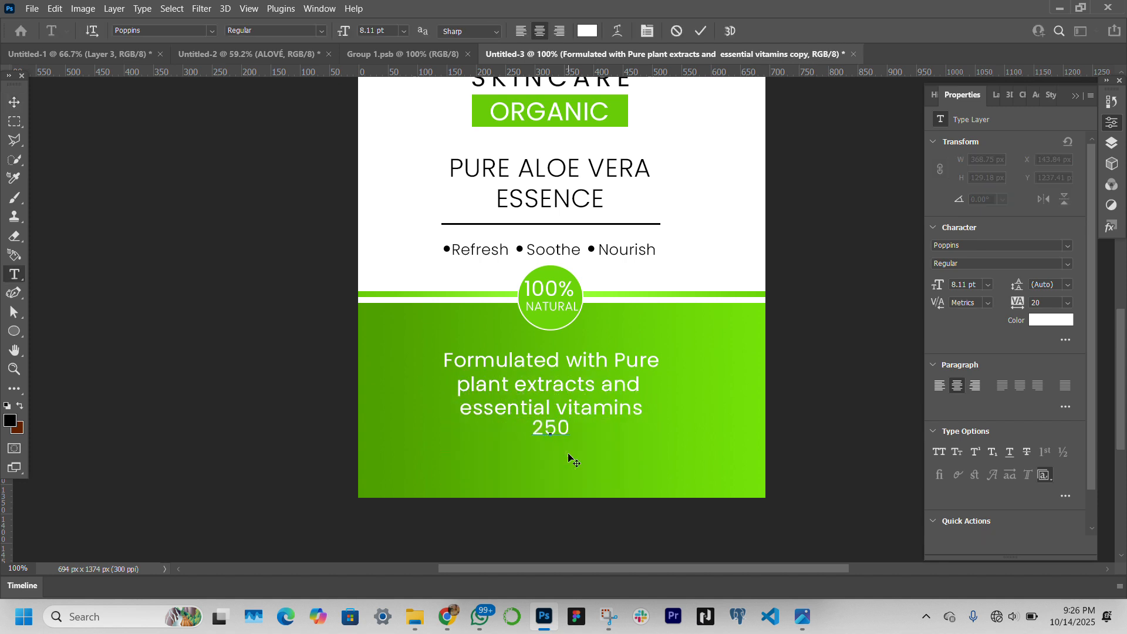
text(ml)
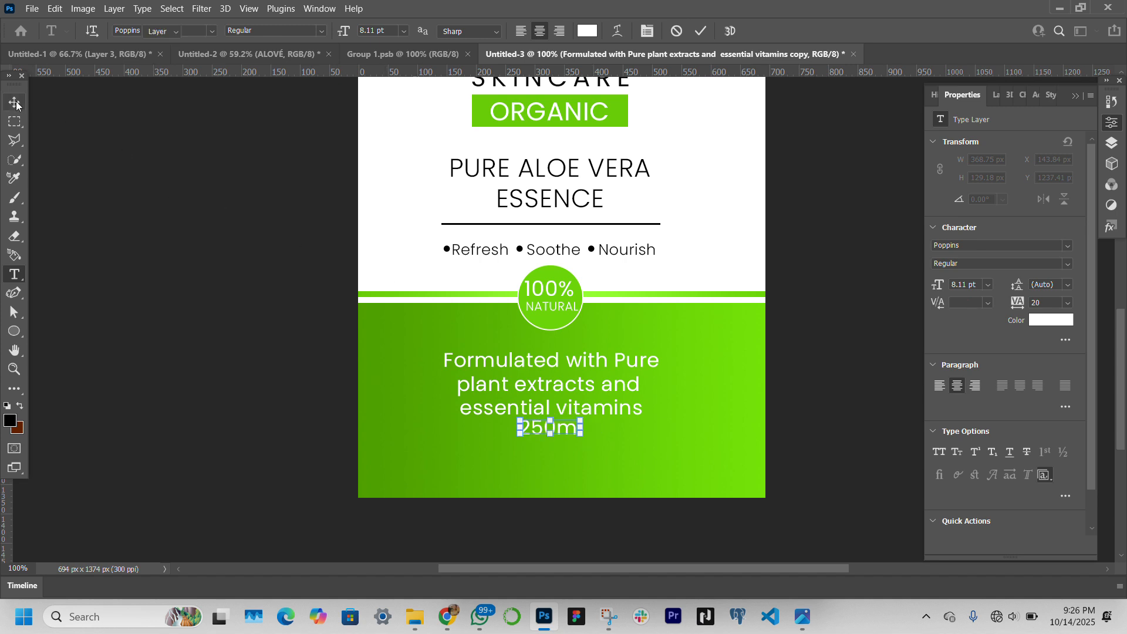
key(ctrl+Return)
key(v)
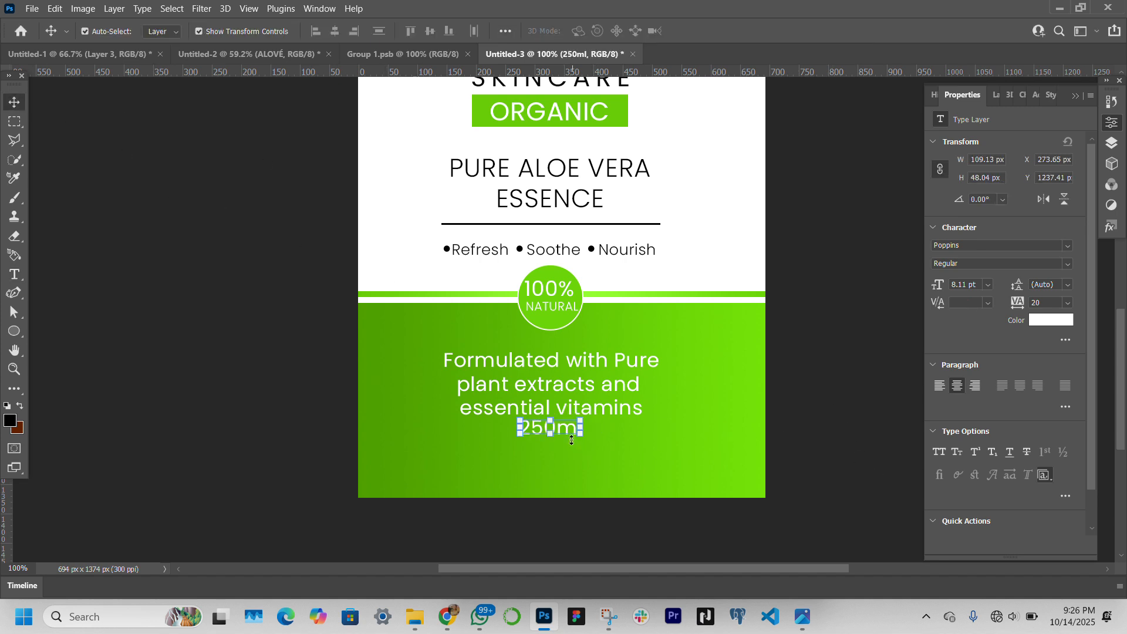
Move the 250ml text down near the green block's lower edge, leaving a clear gap below the ingredients text
drag(565, 427, 562, 462)
scroll(562, 461, up, 3)
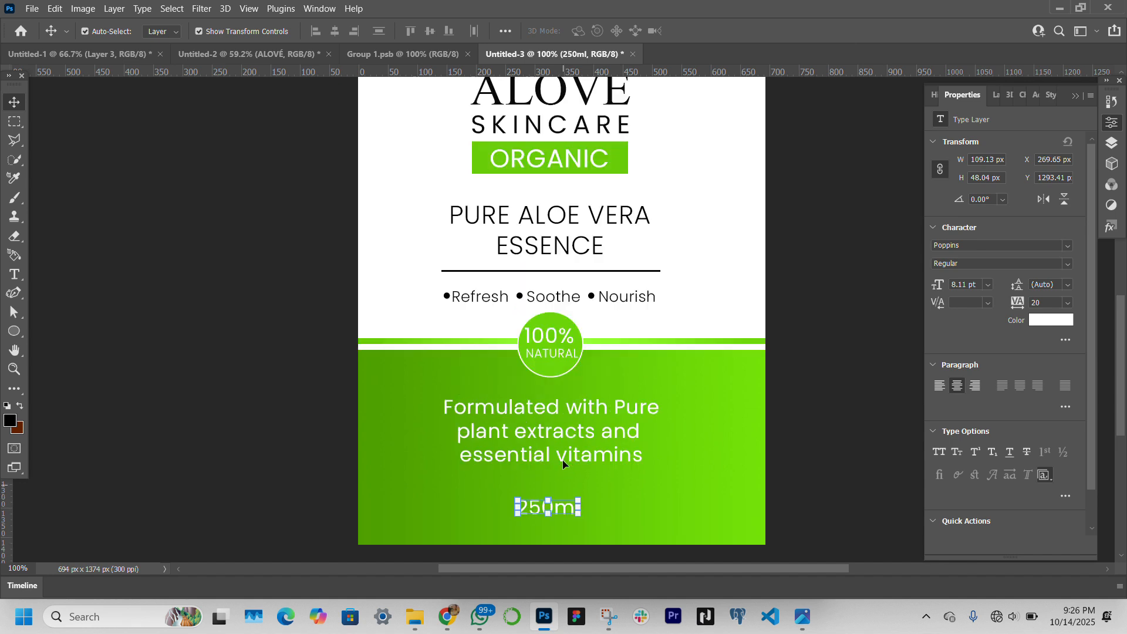
click(13, 368)
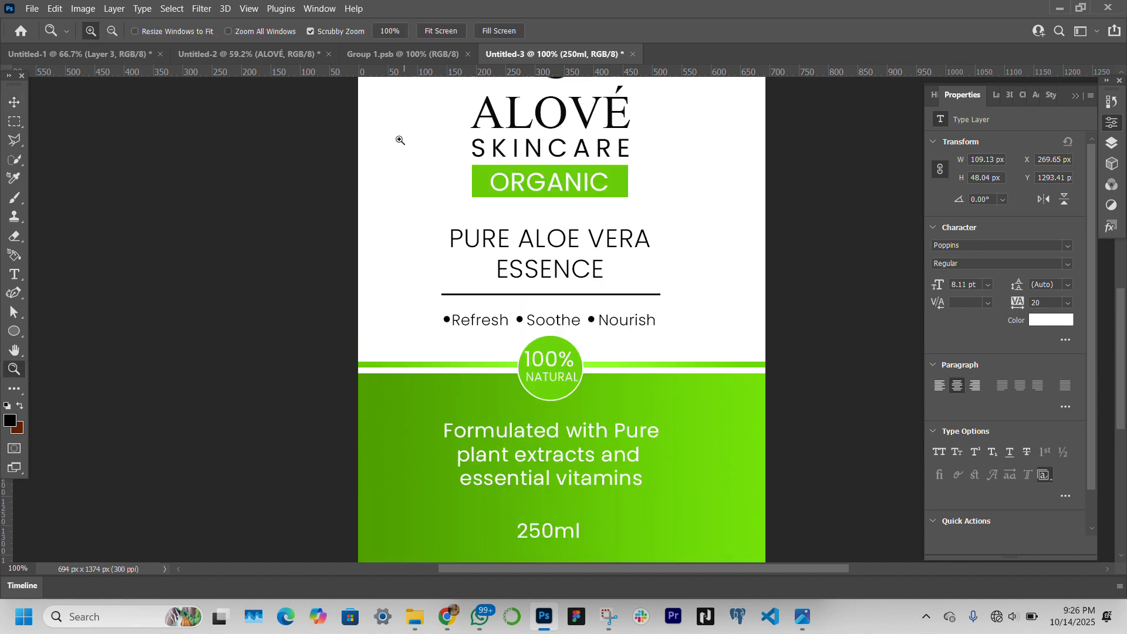
click(434, 26)
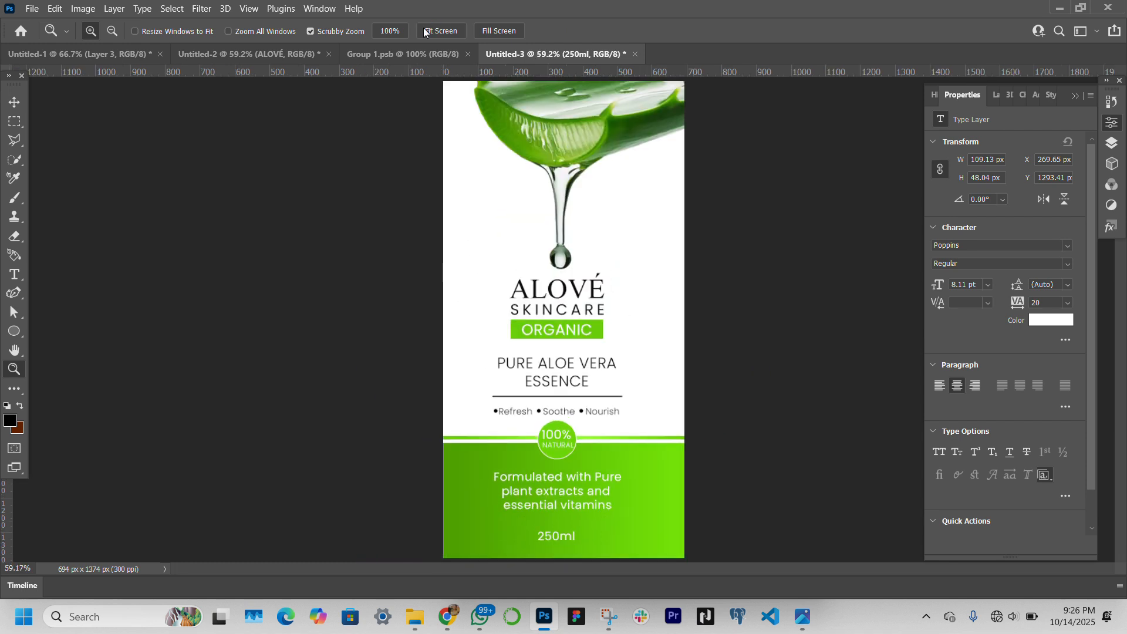
click(14, 102)
click(370, 472)
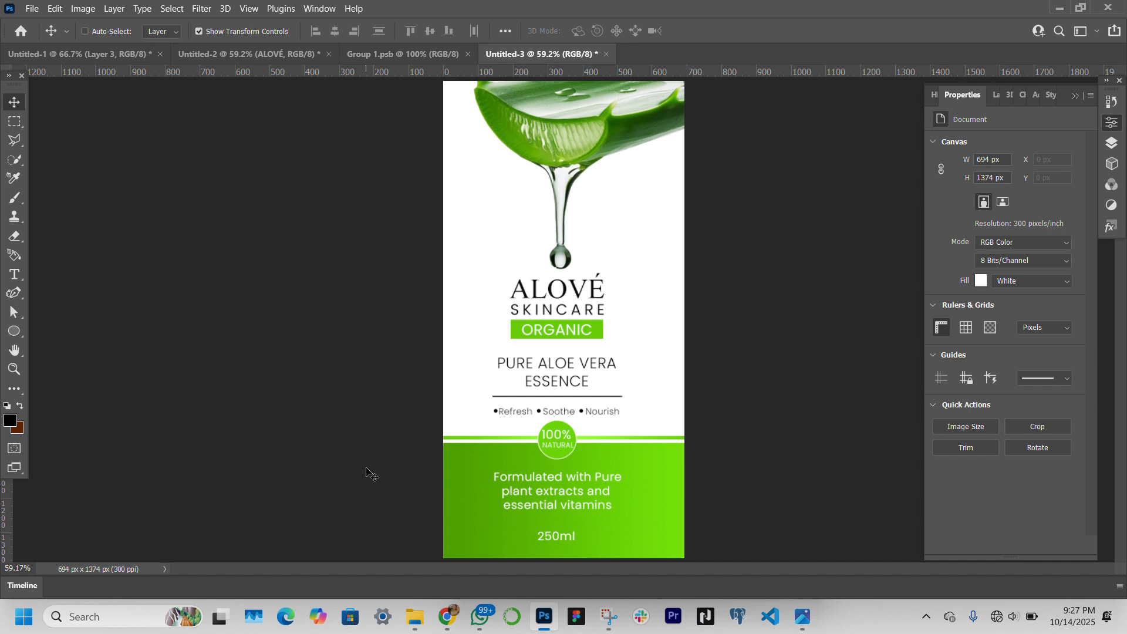
Save the label to the Downloads folder as a JPEG named aloeveraa with quality 12
key(ctrl+s)
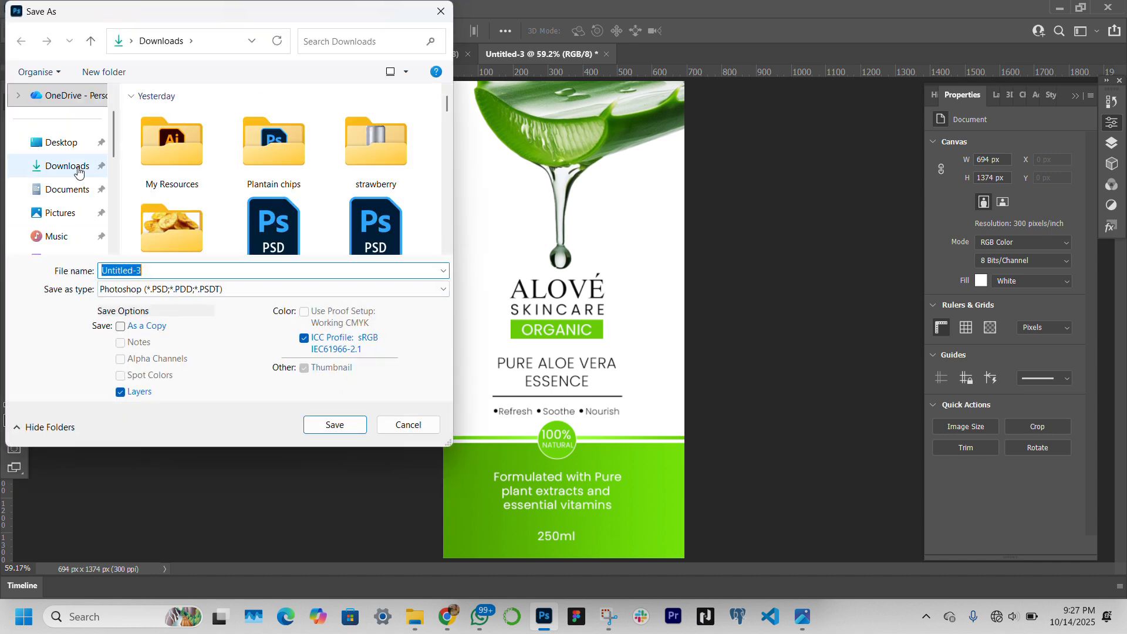
click(79, 171)
click(153, 274)
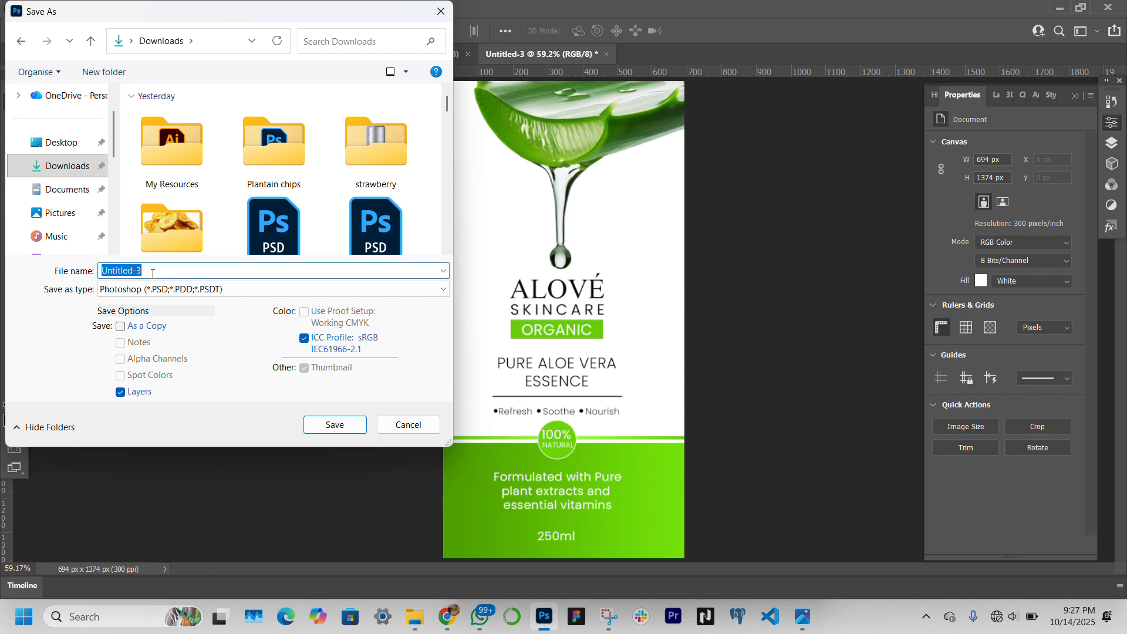
text(aloeveraa)
click(193, 289)
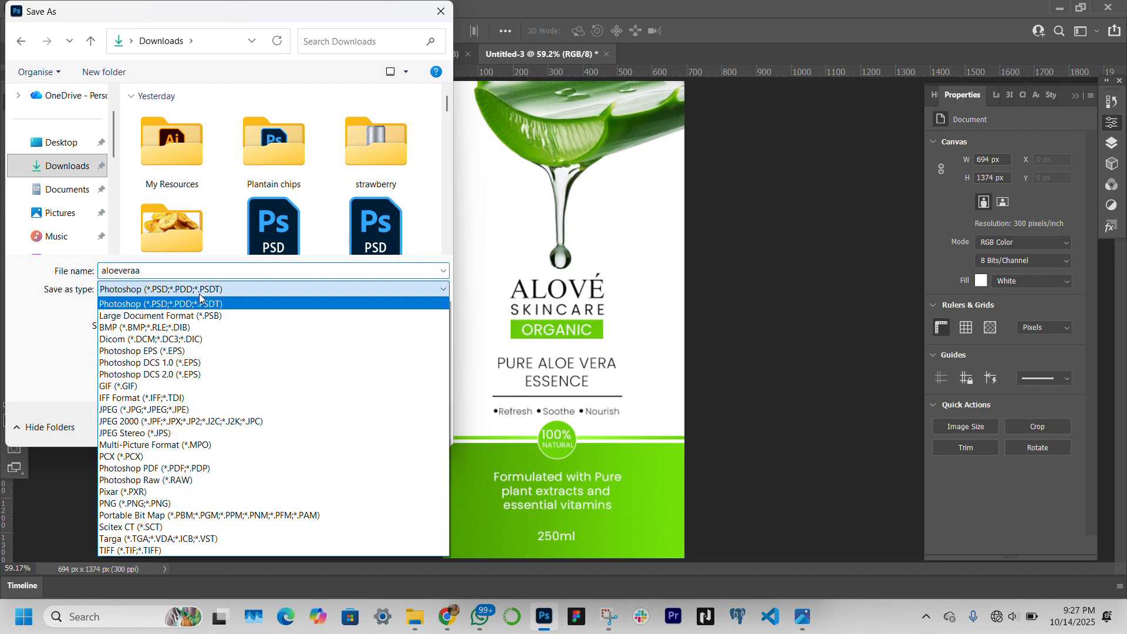
click(176, 409)
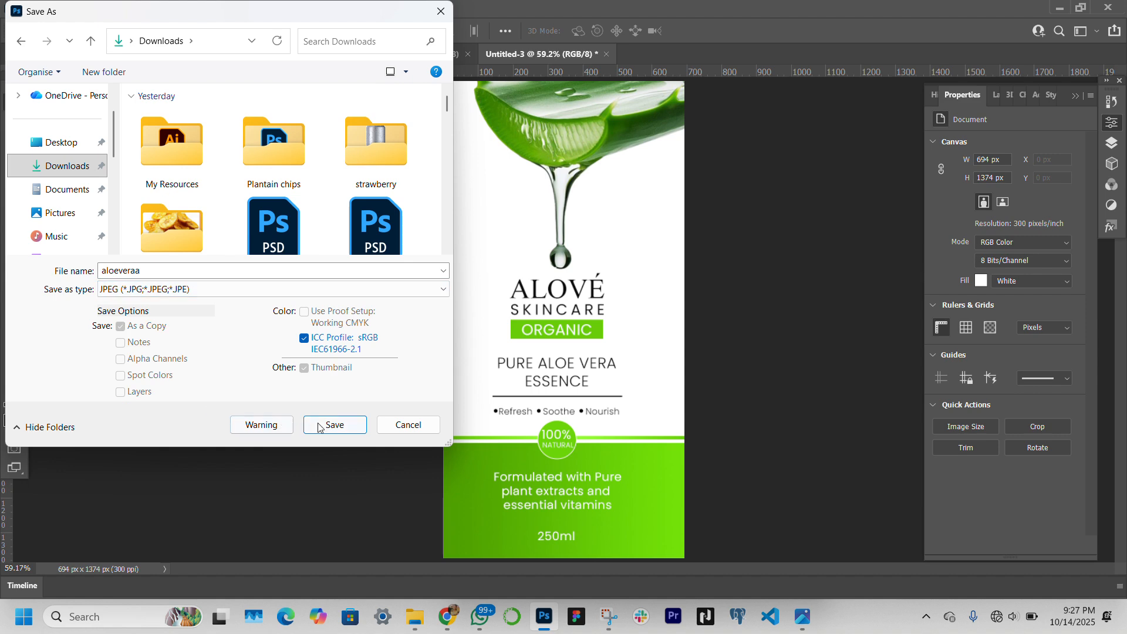
click(338, 429)
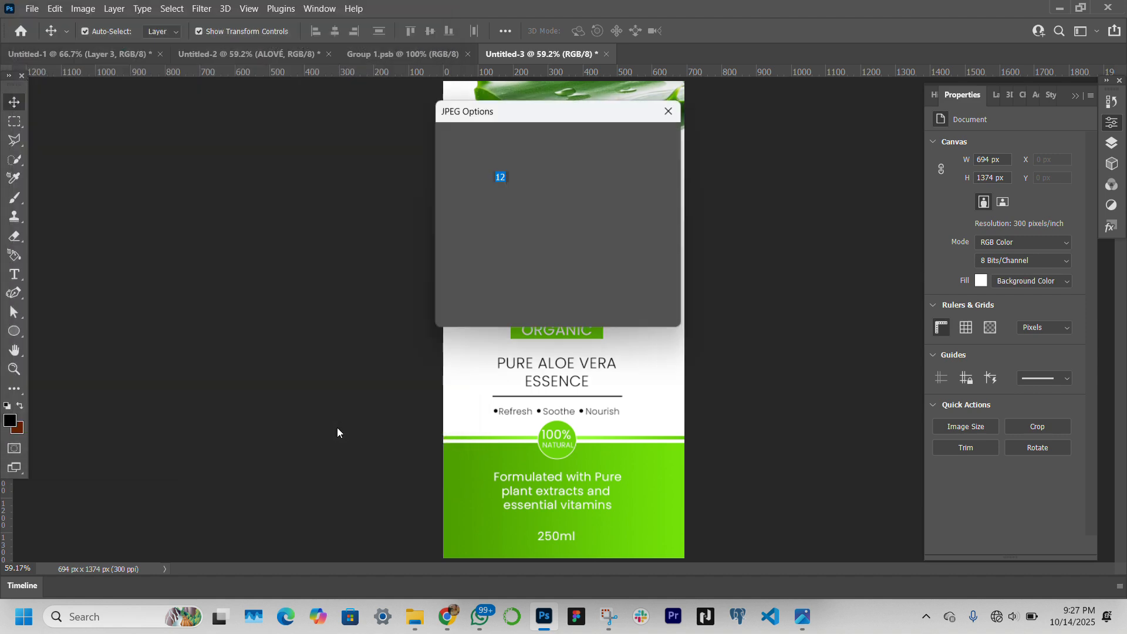
key(Return)
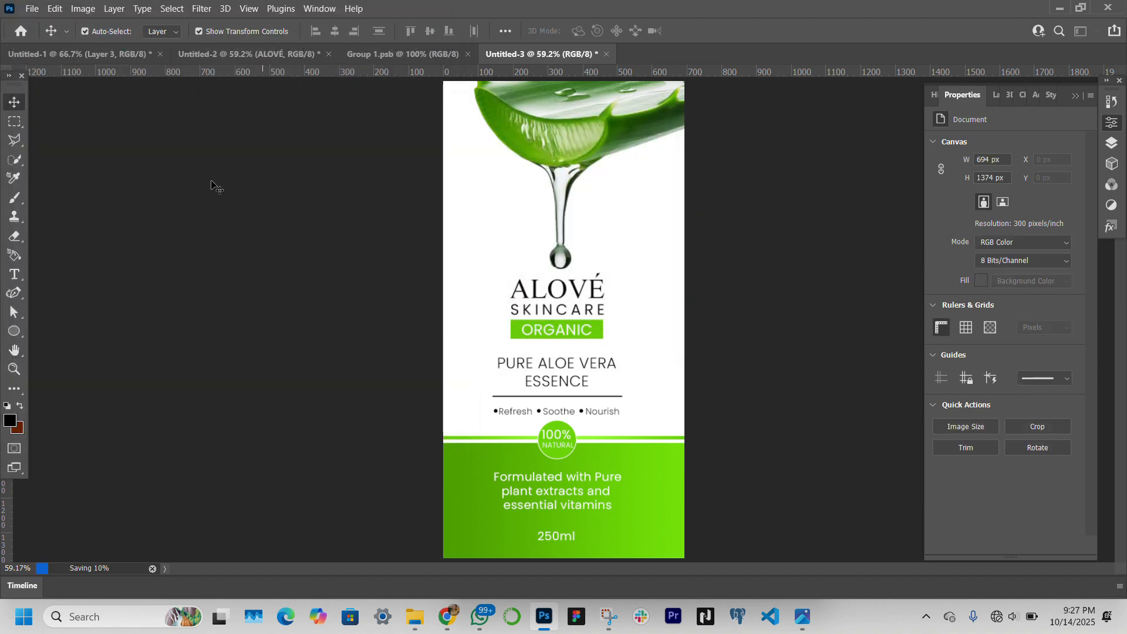
Create a new 1024 × 1024 px document at 300 ppi from the recent custom preset
click(33, 8)
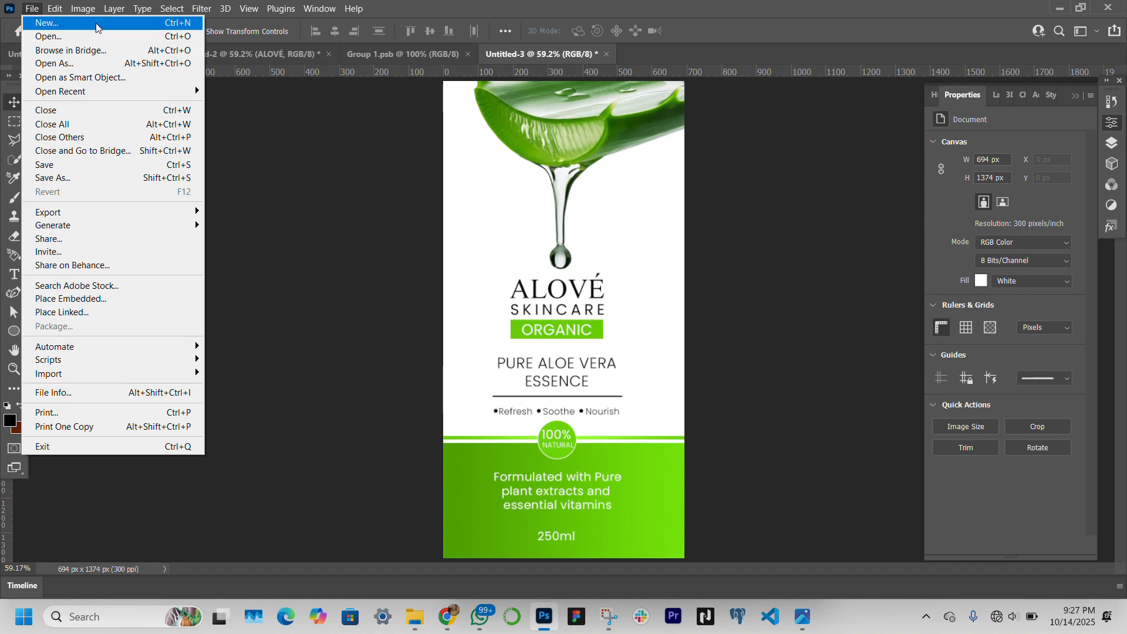
click(96, 23)
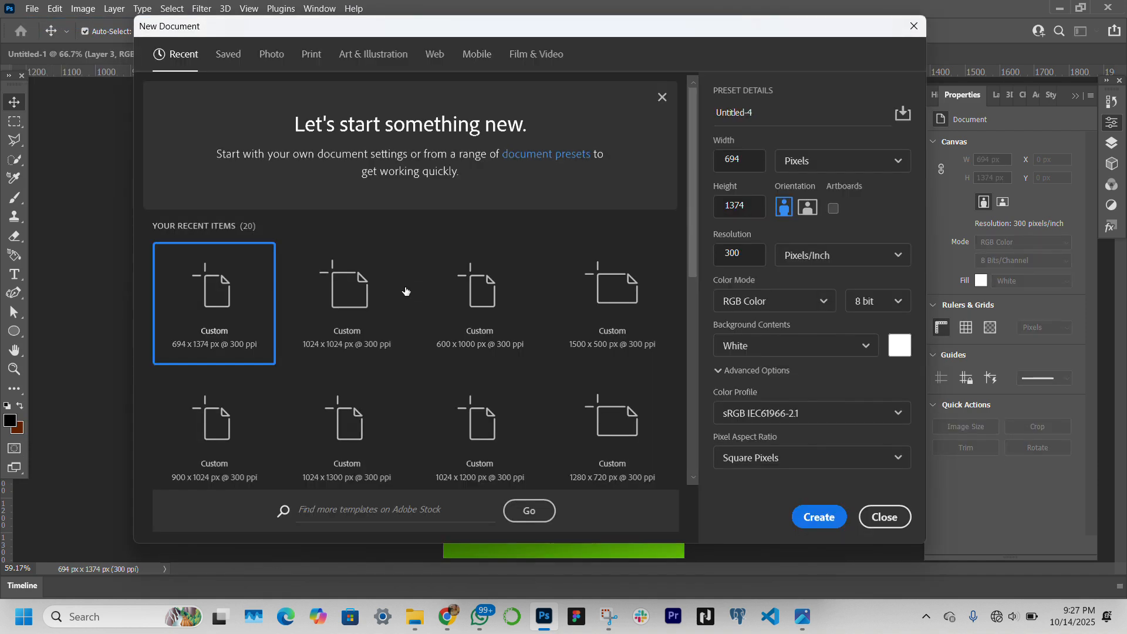
click(364, 327)
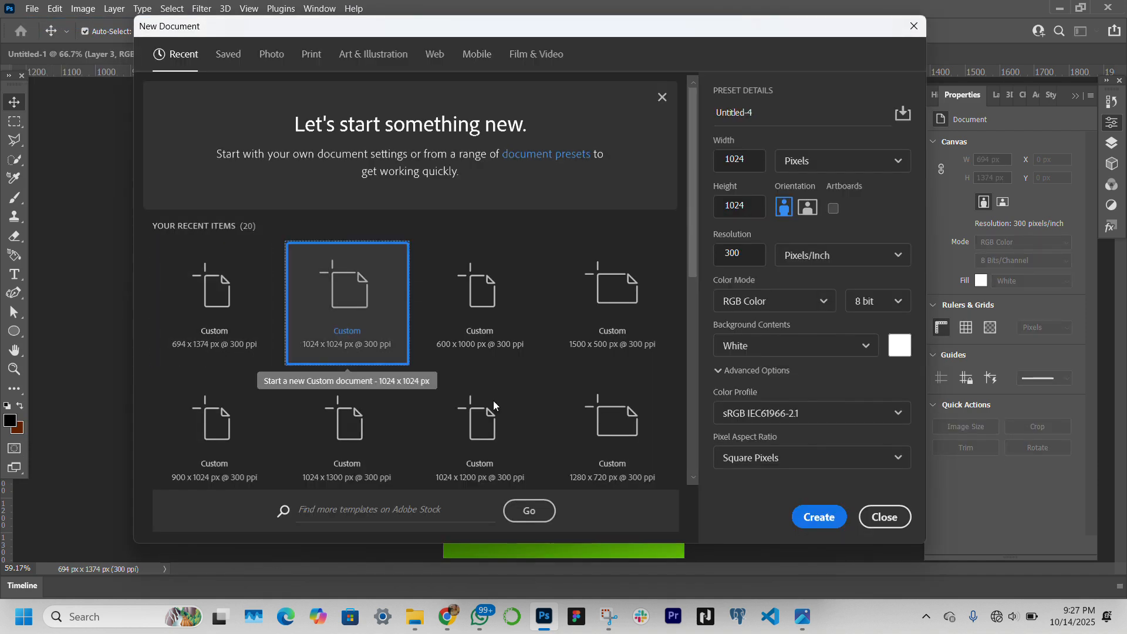
click(819, 517)
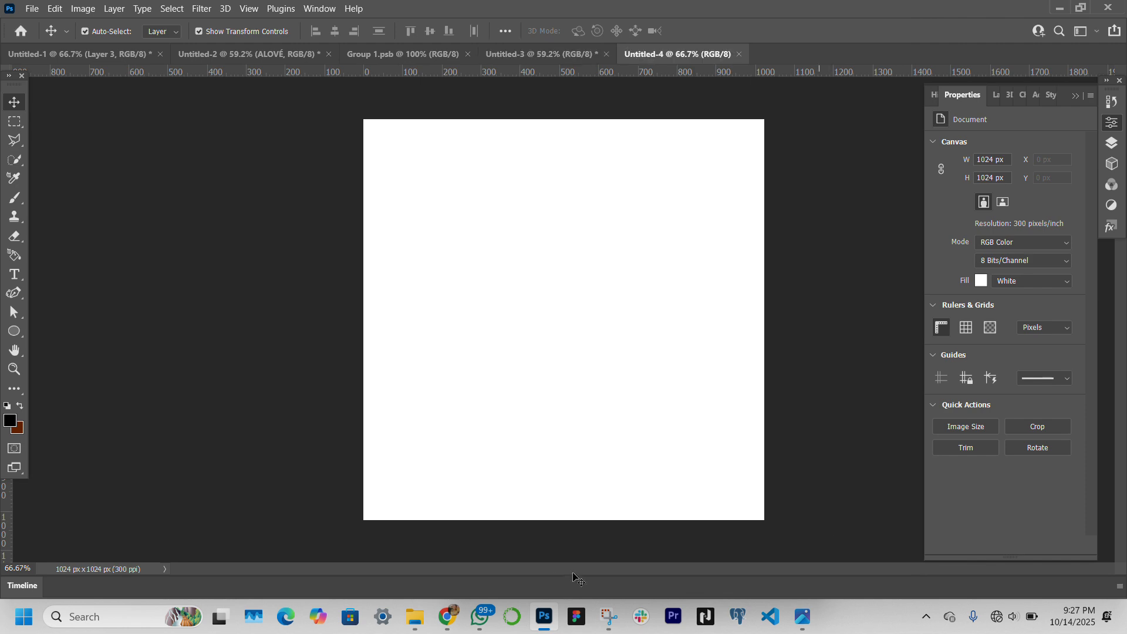
Place the blank white cosmetic tube mockup image from the Downloads folder onto the new canvas at its default size
mouse_move(427, 620)
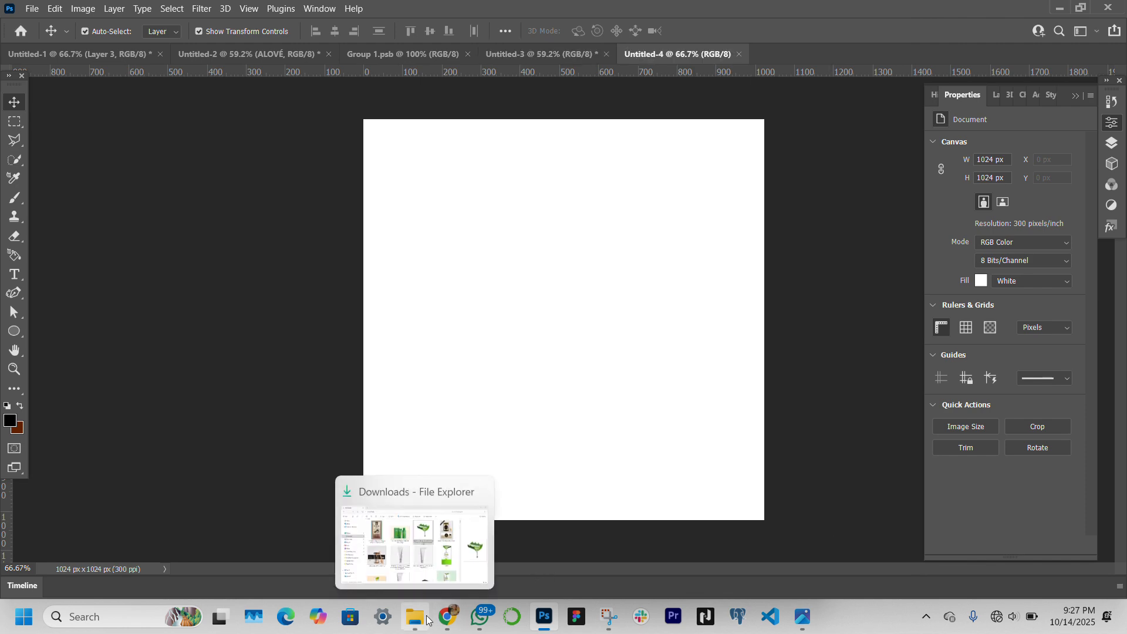
click(414, 546)
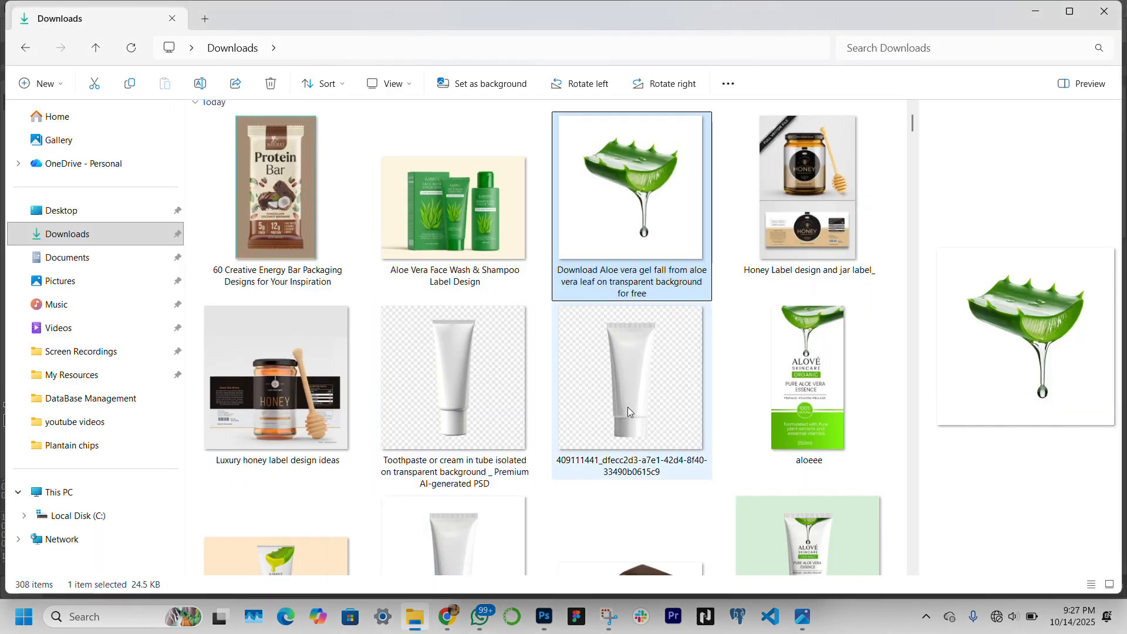
scroll(628, 407, down, 3)
click(432, 425)
drag(432, 425, 527, 363)
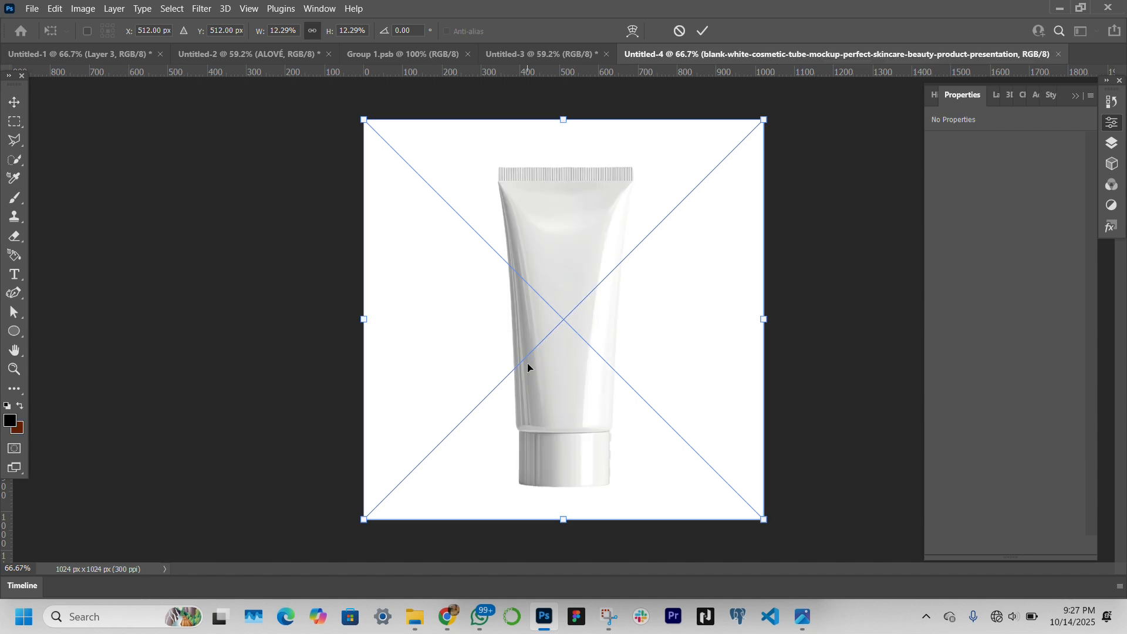
key(Return)
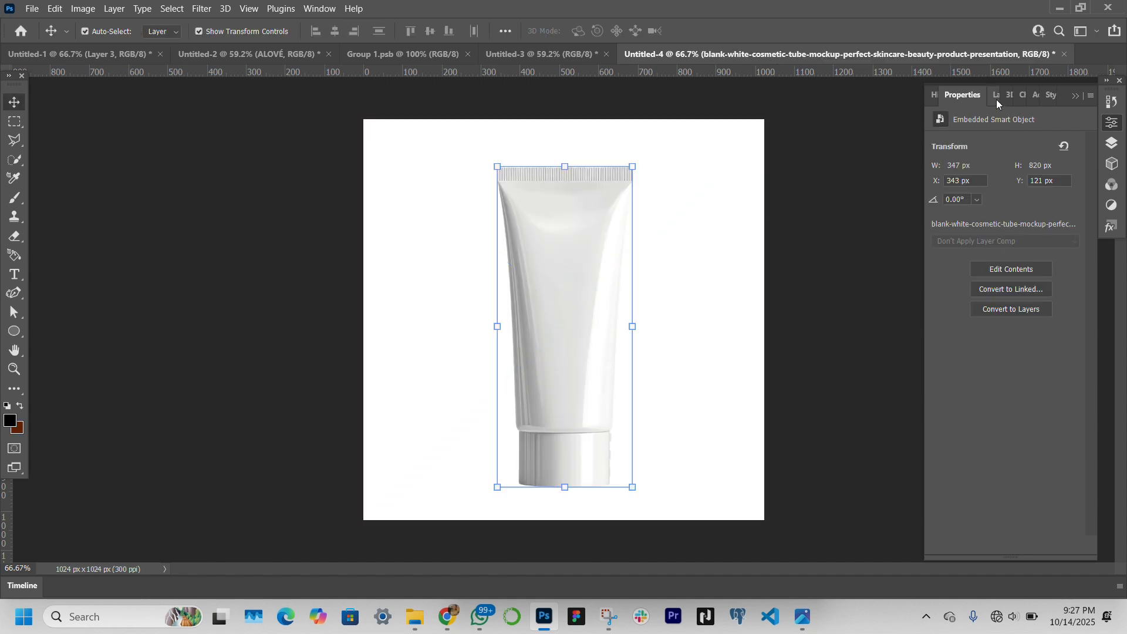
Add a Solid Color fill layer in pale green d4fecc between the background and the tube
click(992, 96)
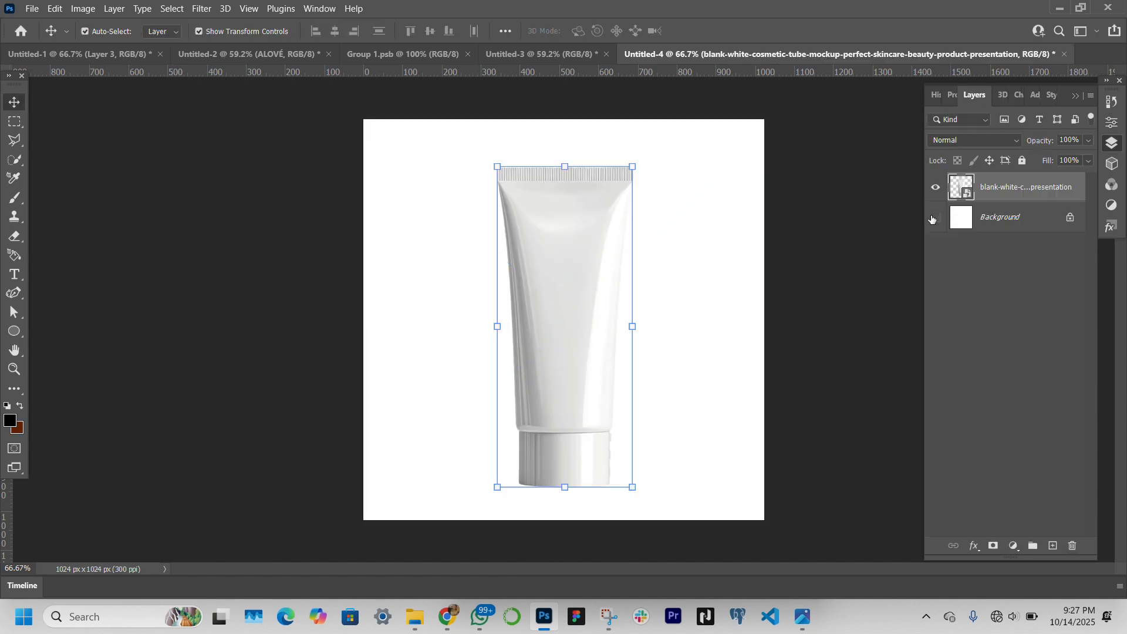
click(935, 217)
click(969, 226)
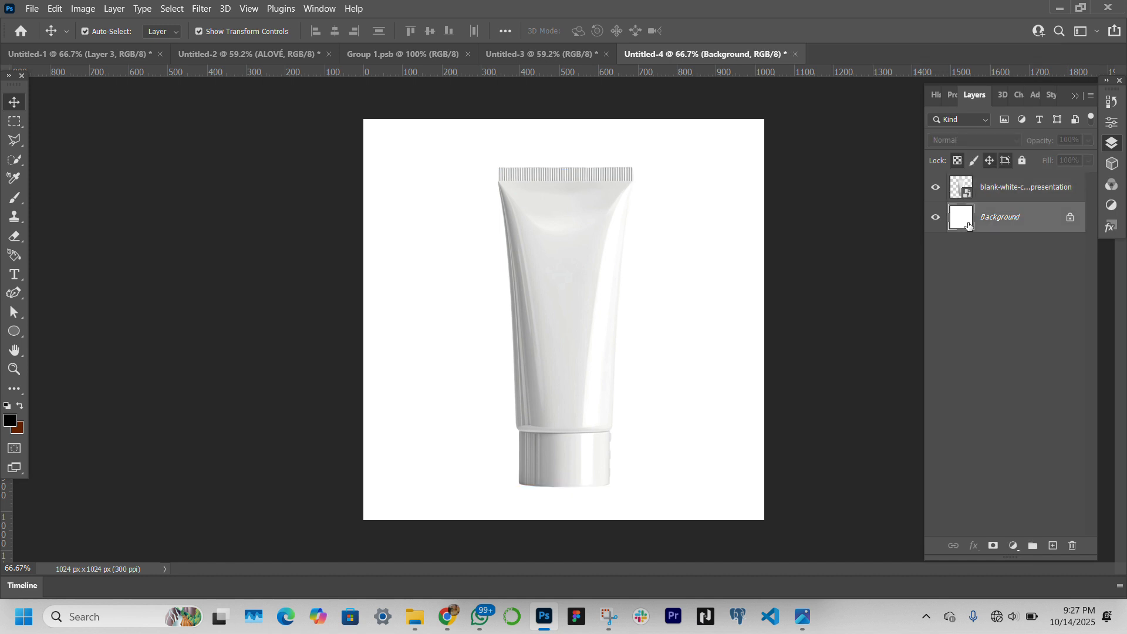
click(1012, 545)
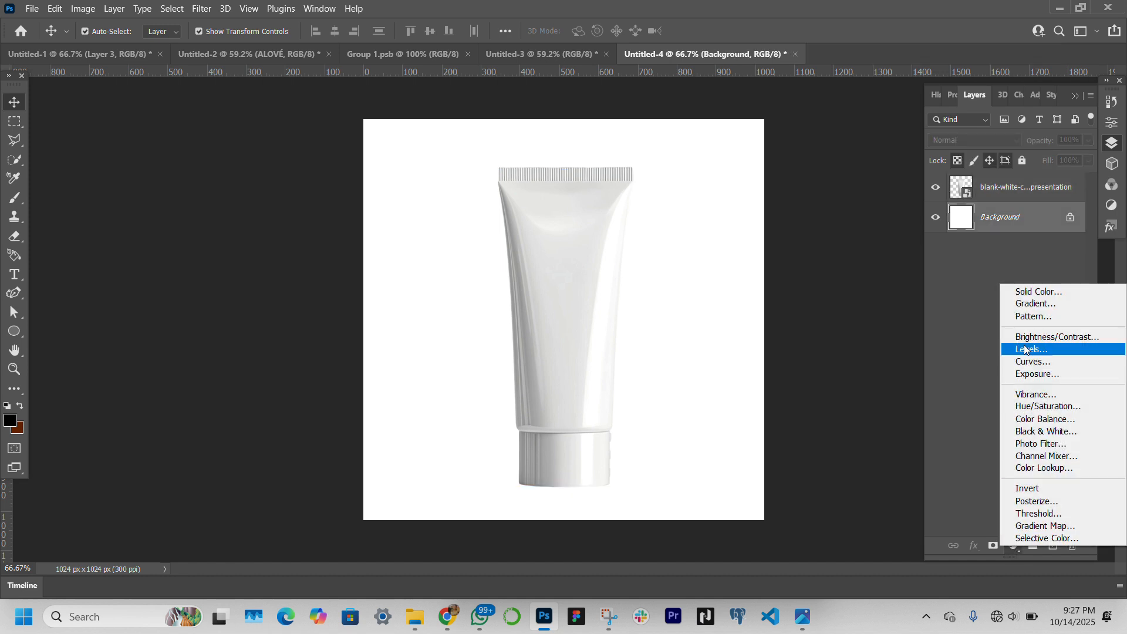
click(1027, 294)
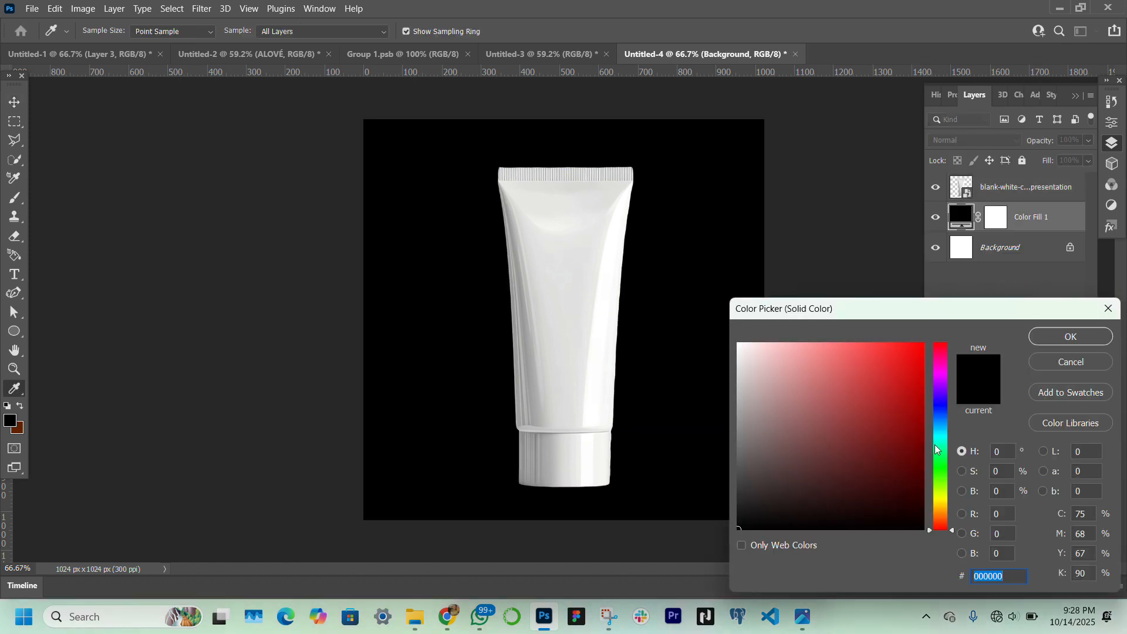
drag(945, 478, 947, 477)
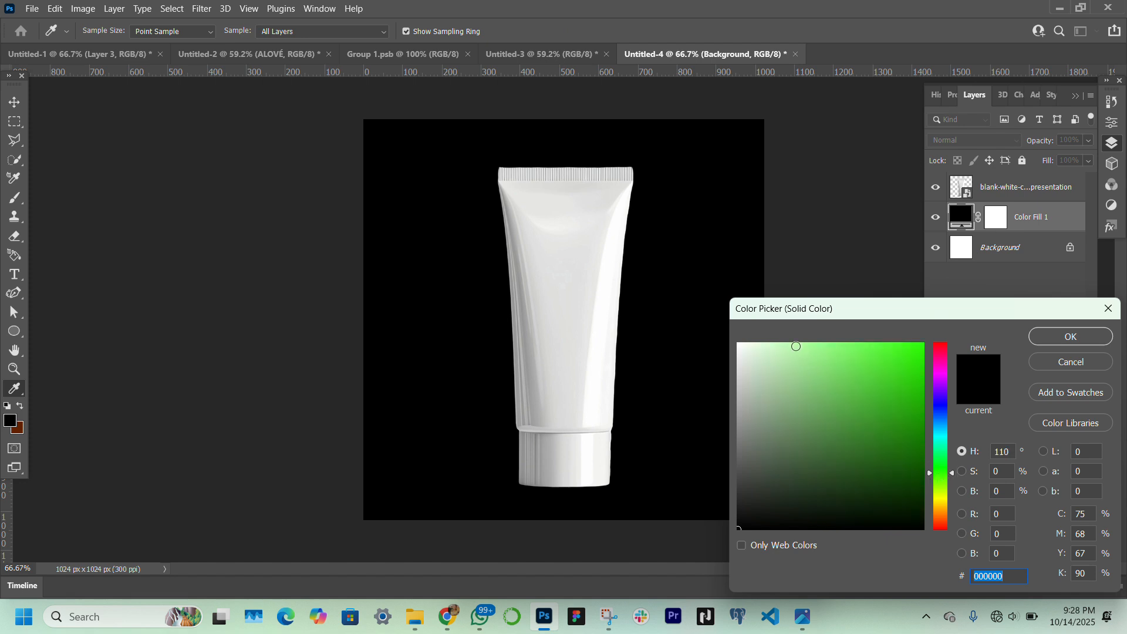
click(796, 346)
click(775, 344)
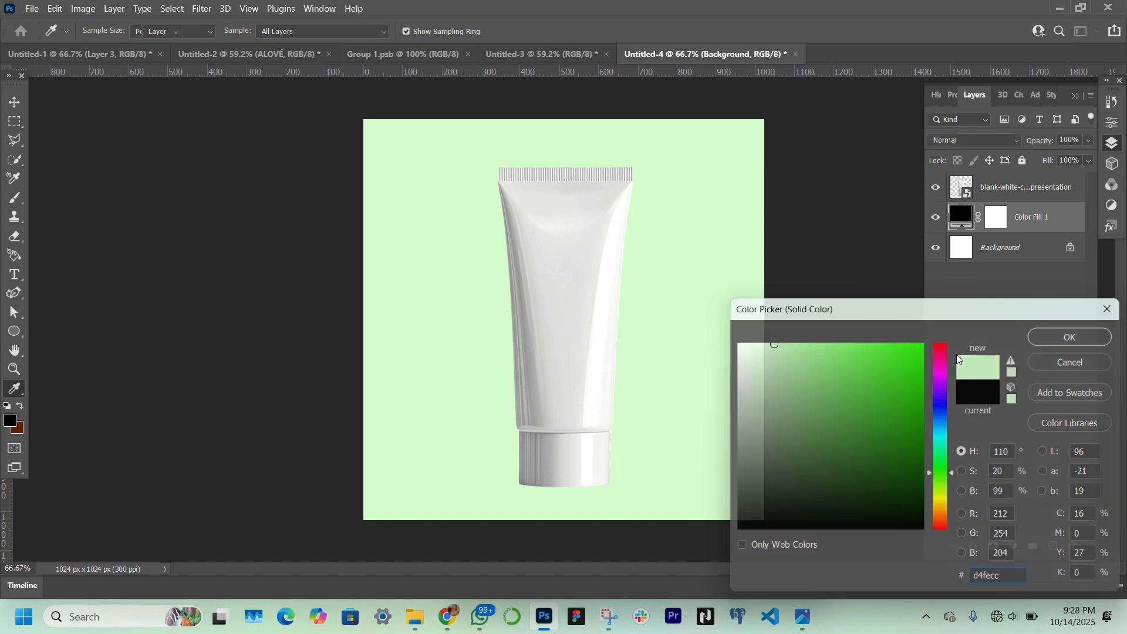
key(Return)
Move the tube slightly up and to the left on the canvas
key(v)
click(582, 371)
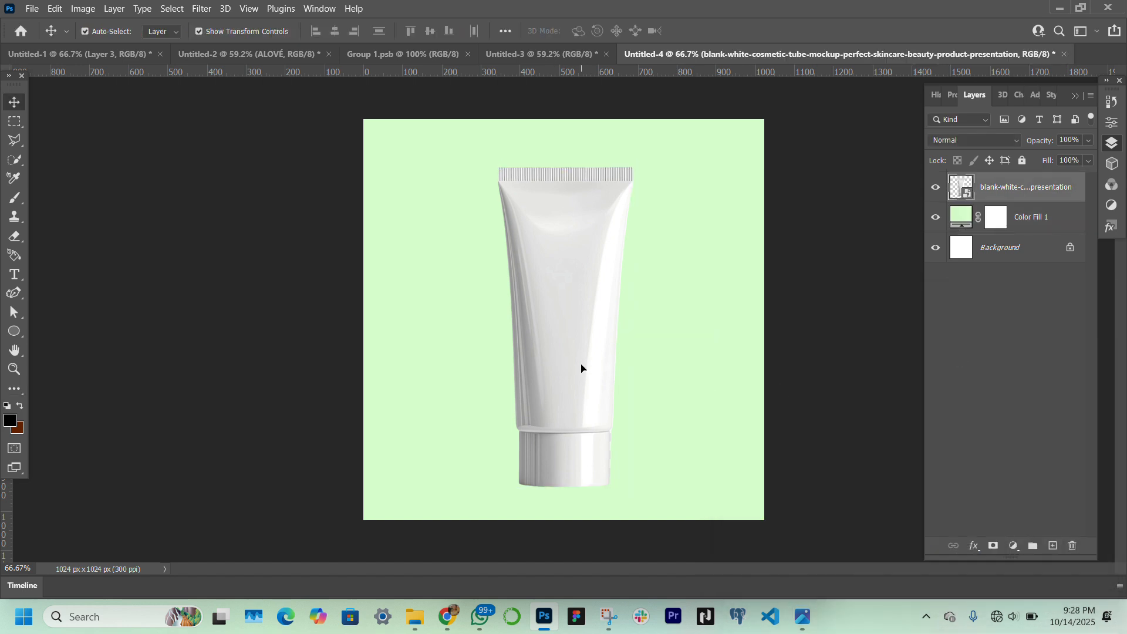
drag(581, 367, 567, 360)
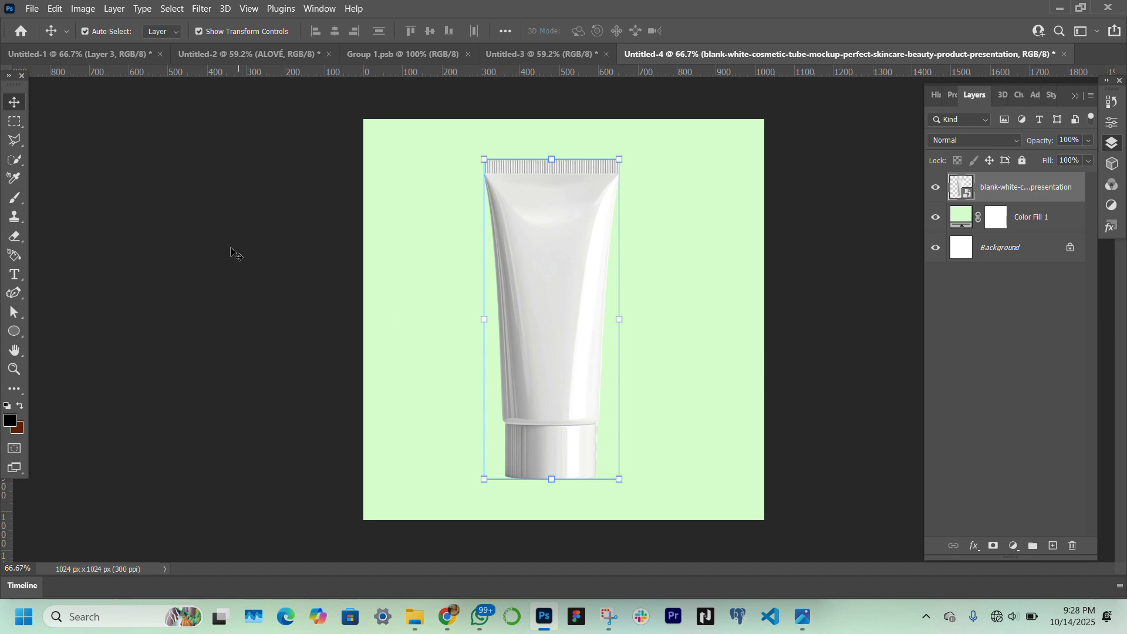
Draw a rectangle about 356 × 655 px covering the tube's body above the cap and fill it with black
click(20, 333)
click(50, 339)
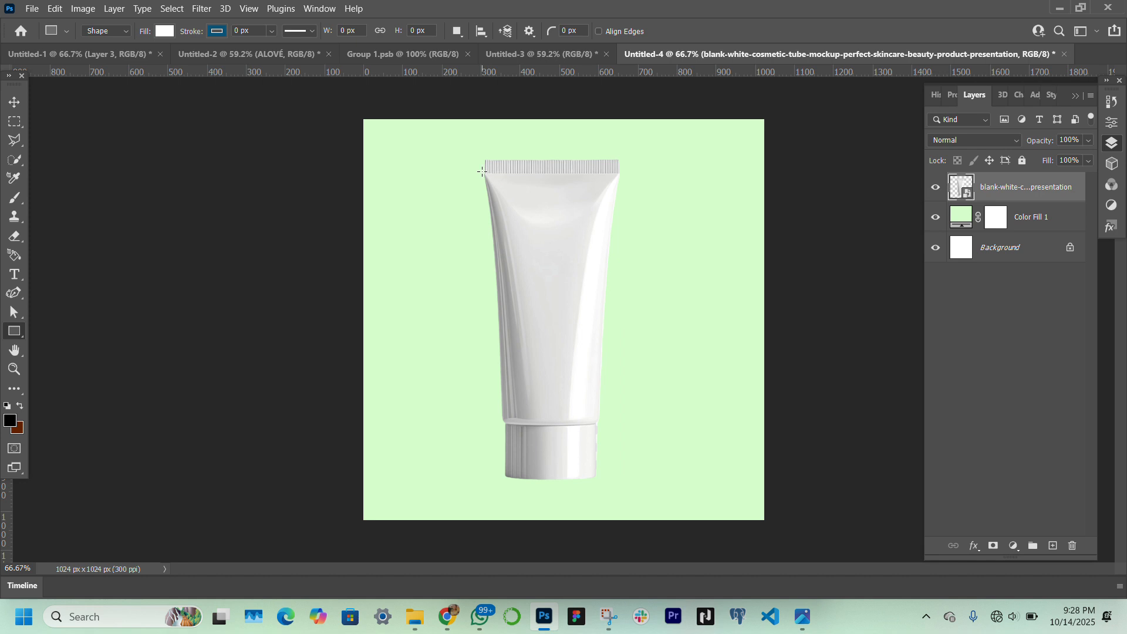
drag(482, 171, 620, 427)
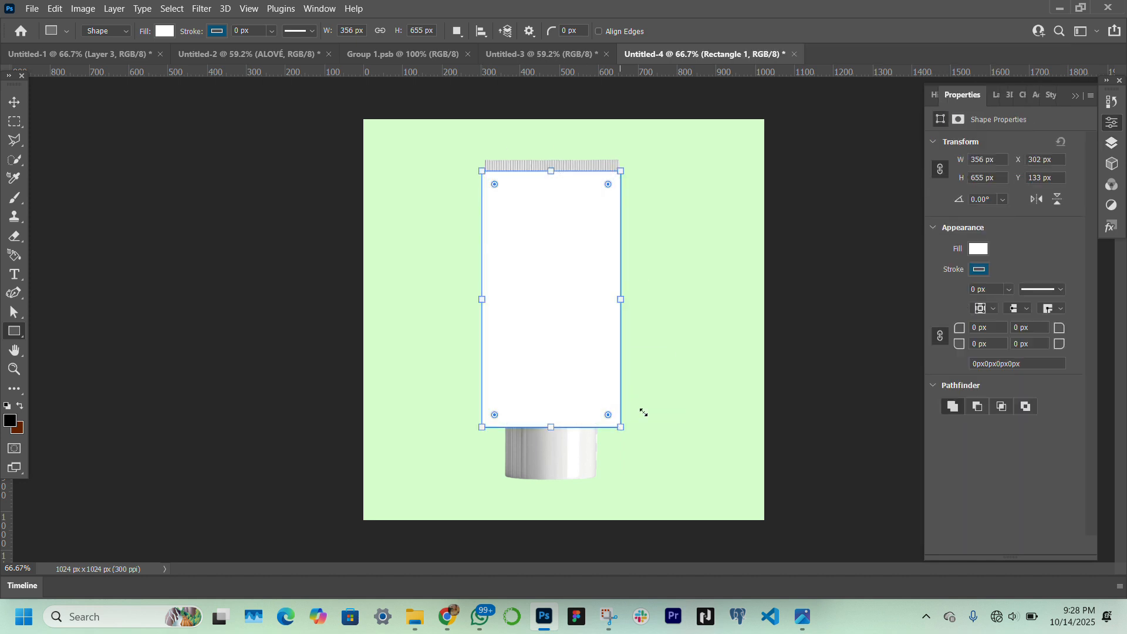
click(969, 248)
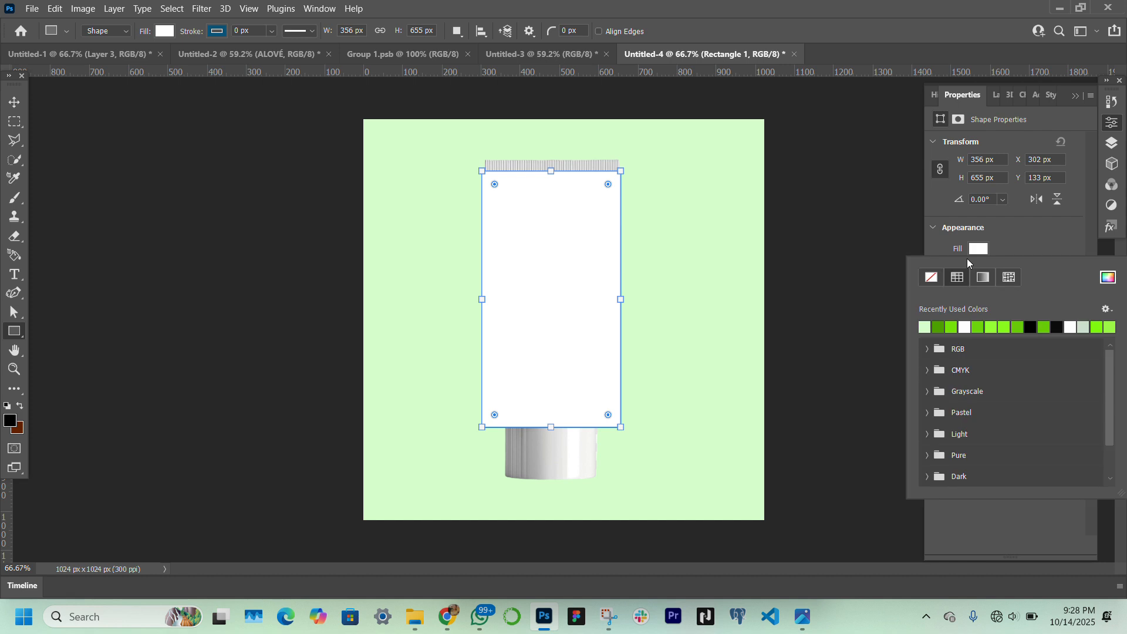
click(1030, 327)
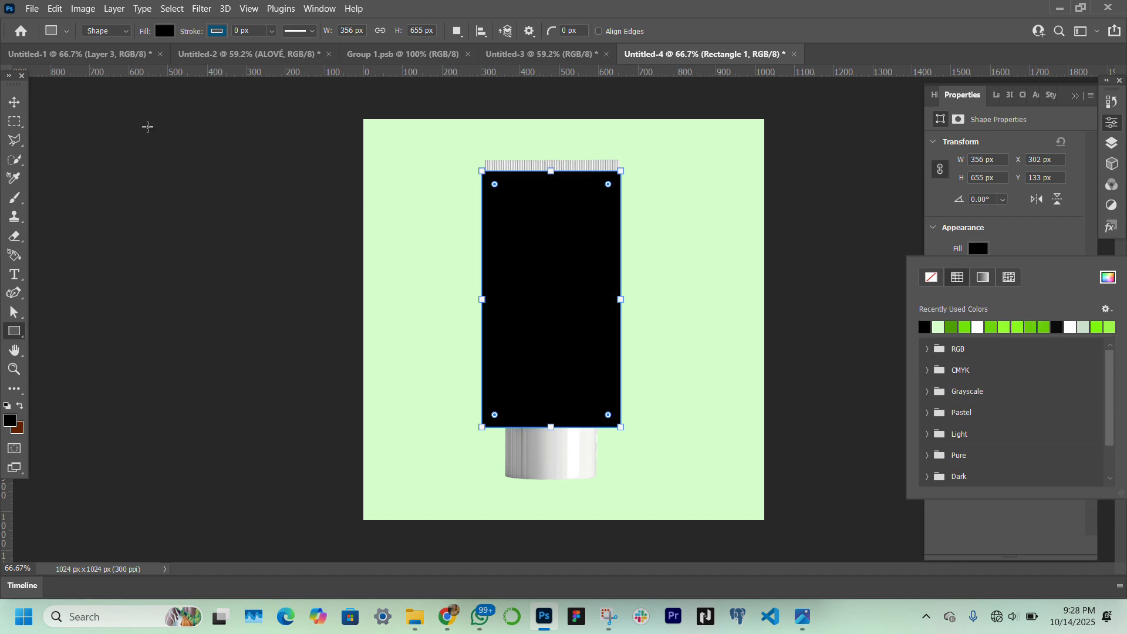
Lower the black rectangle layer's opacity to 39% so the tube shows through
click(8, 106)
click(13, 103)
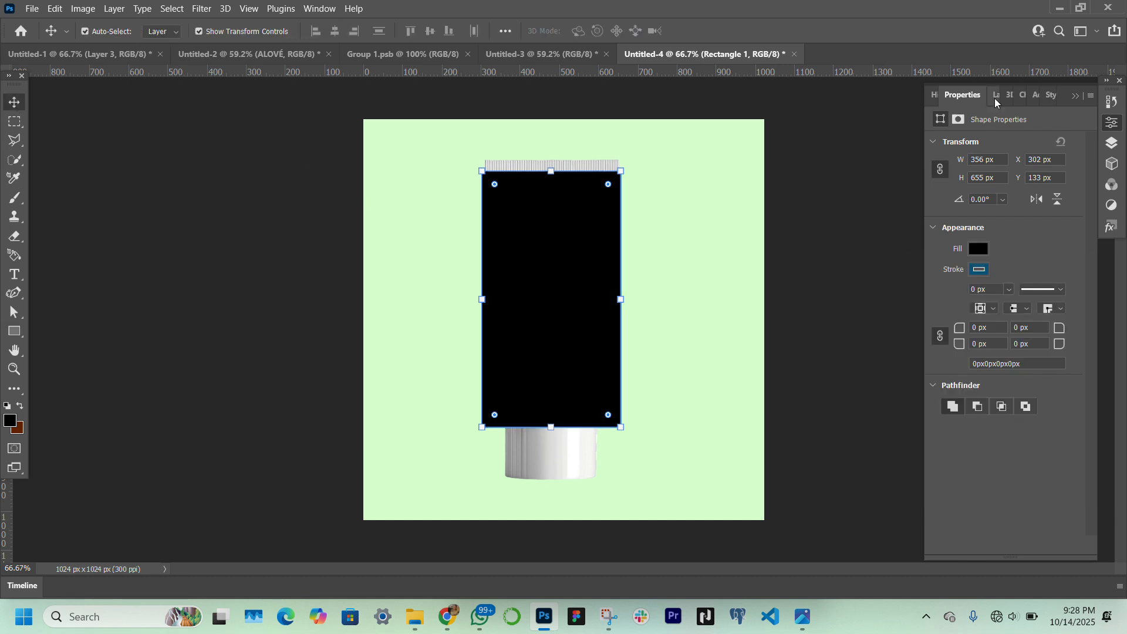
click(976, 95)
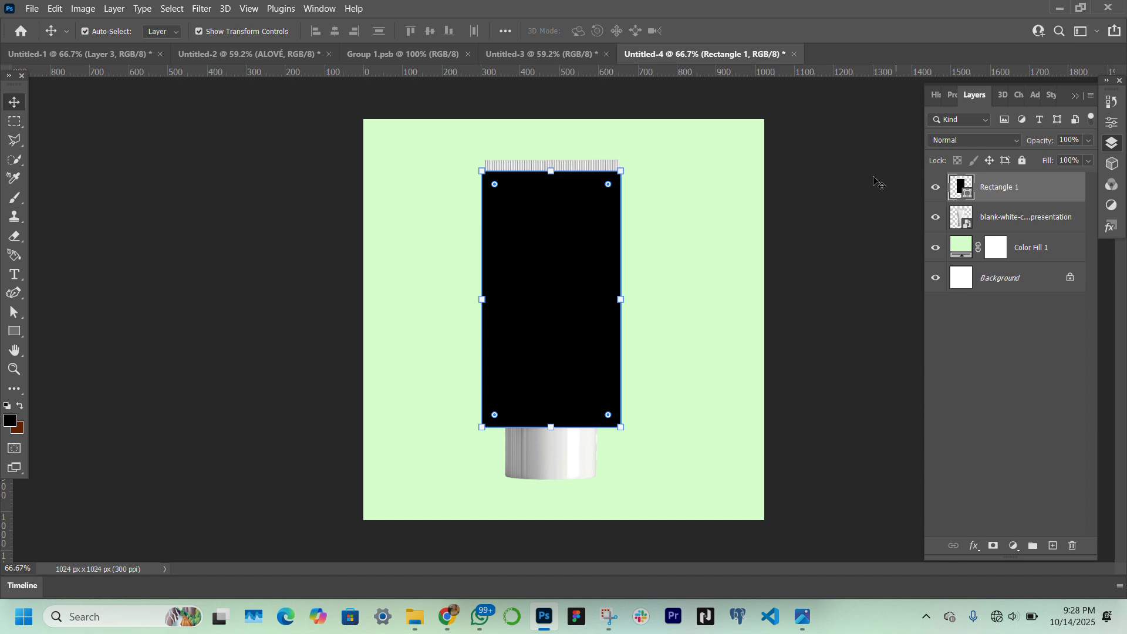
click(14, 369)
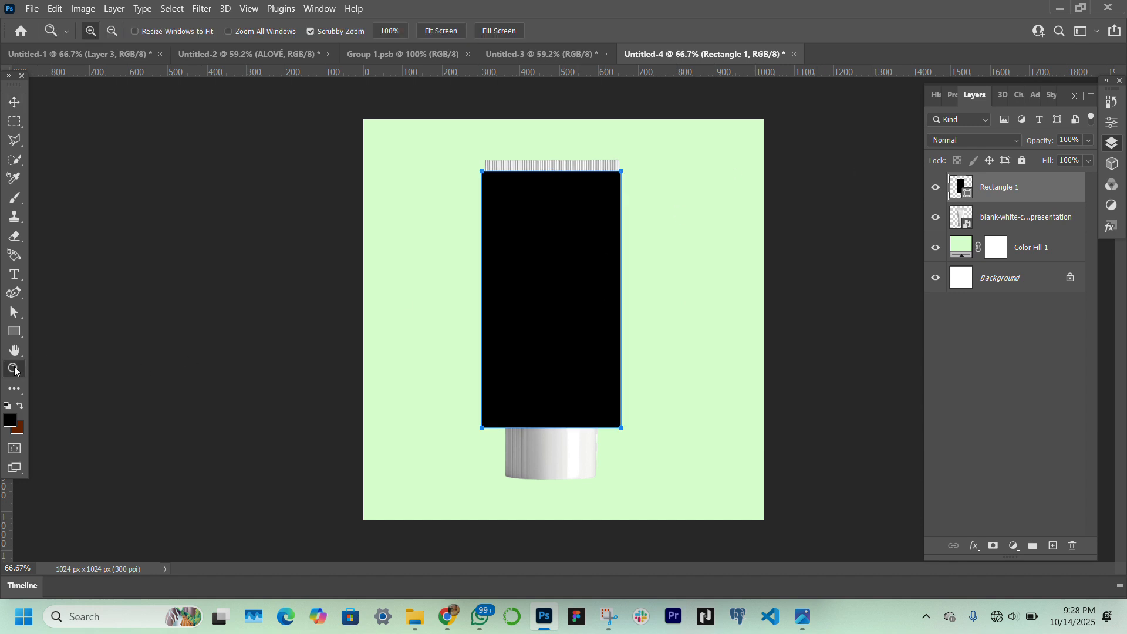
click(582, 307)
key(v)
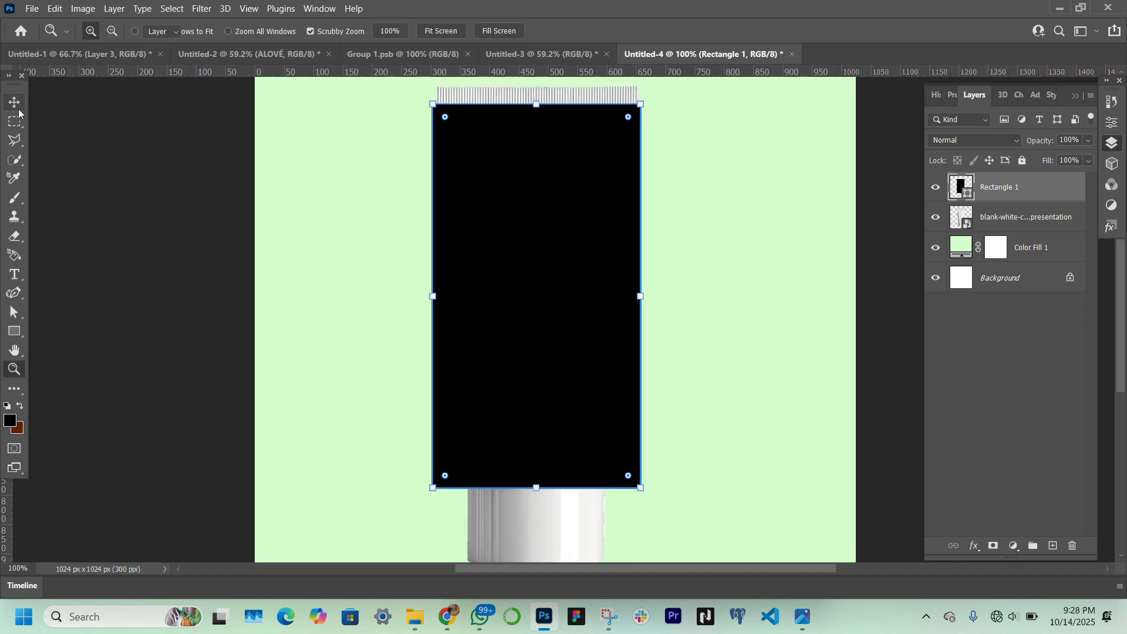
drag(1053, 139, 1000, 141)
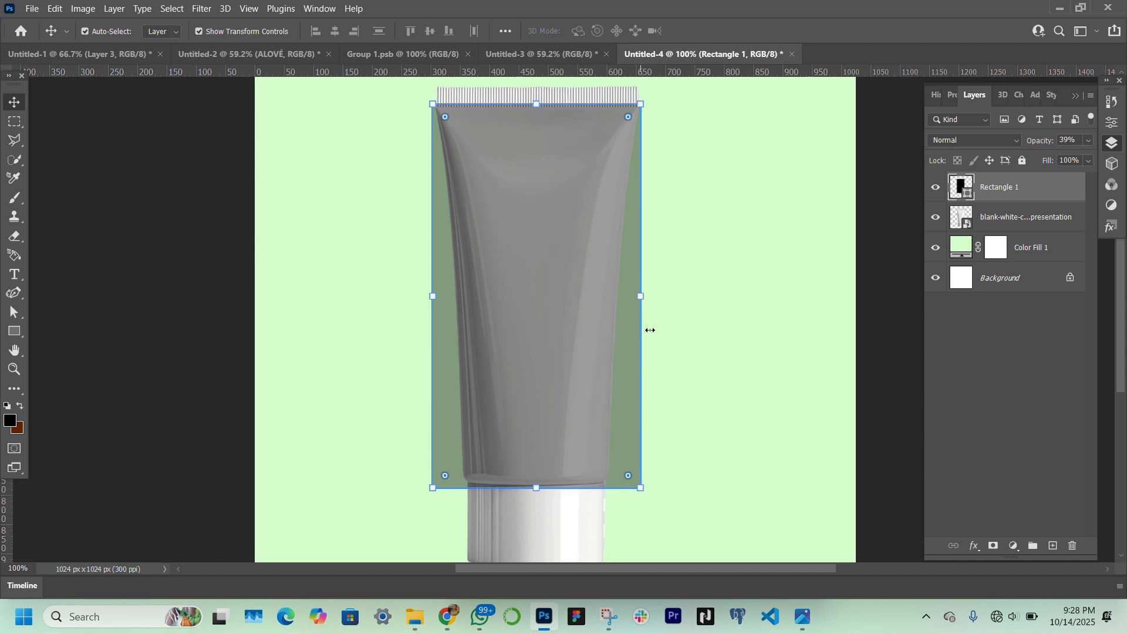
Distort the rectangle by pulling both bottom corners inward to match the tube's taper, and lower its top edge slightly to the crimp
key(ctrl)
drag(642, 489, 611, 485)
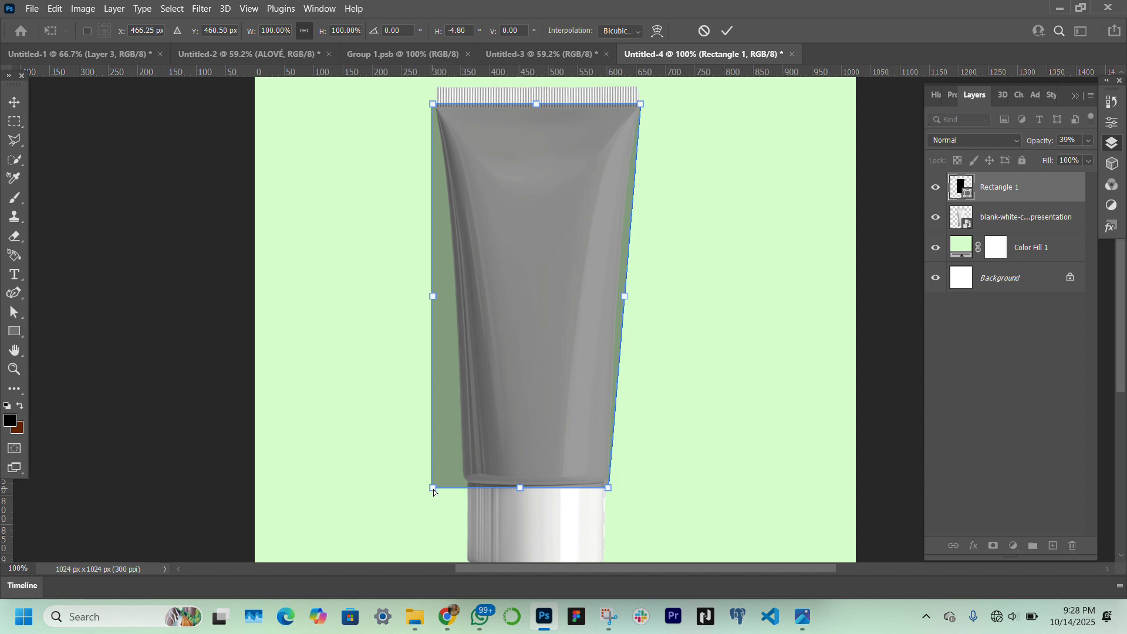
drag(434, 492, 463, 487)
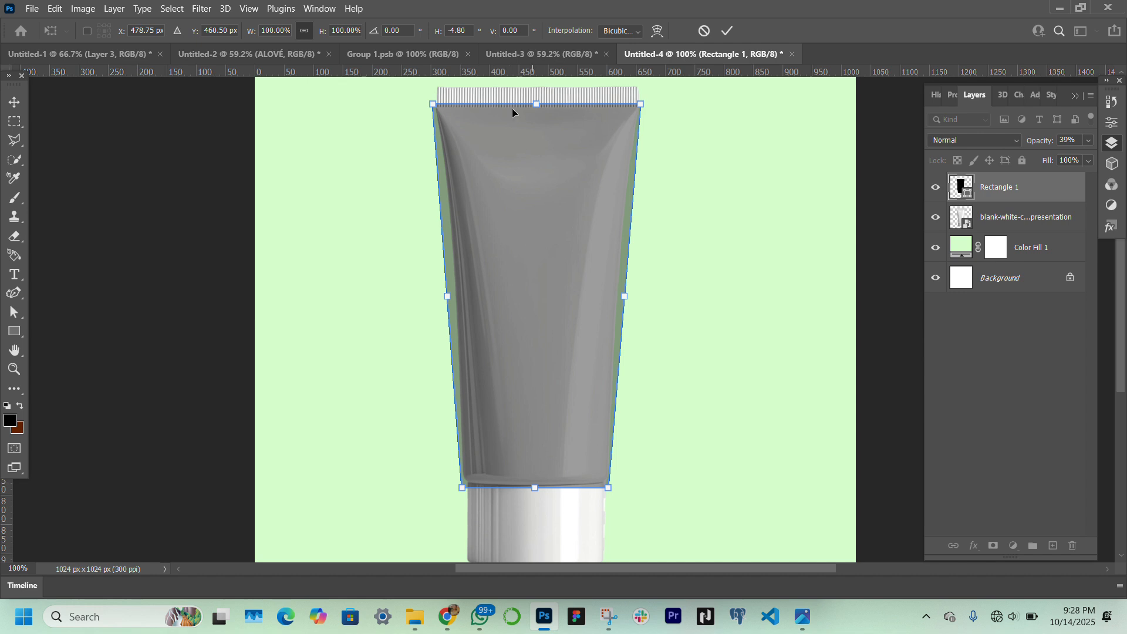
drag(539, 101, 537, 107)
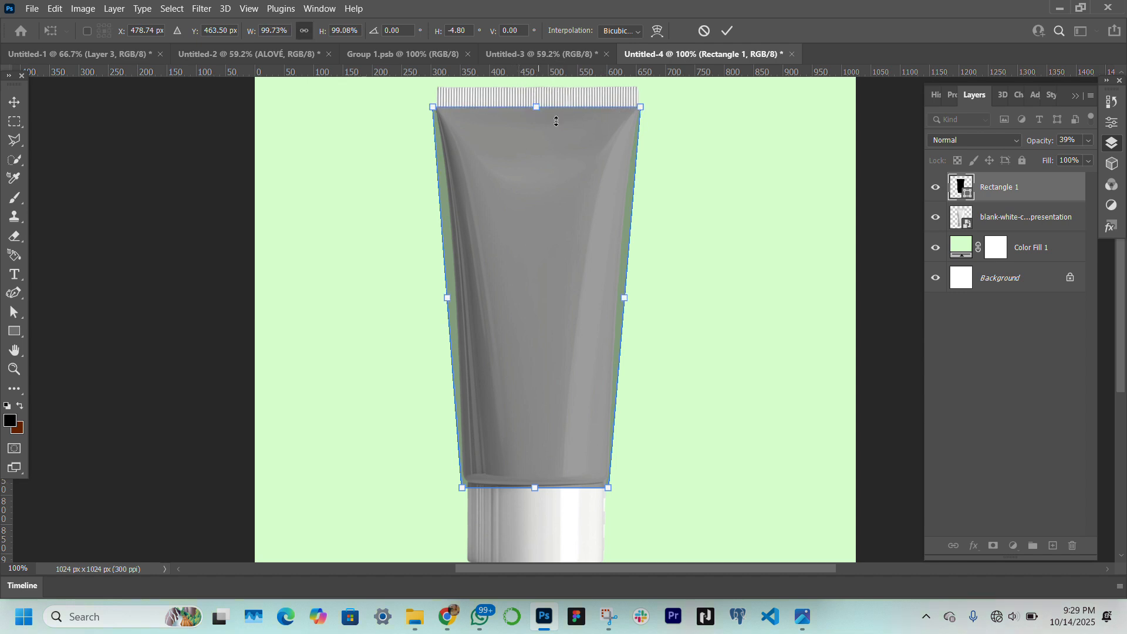
Warp the rectangle's left edge inward so it follows the curved side of the tube
right_click(449, 304)
click(496, 401)
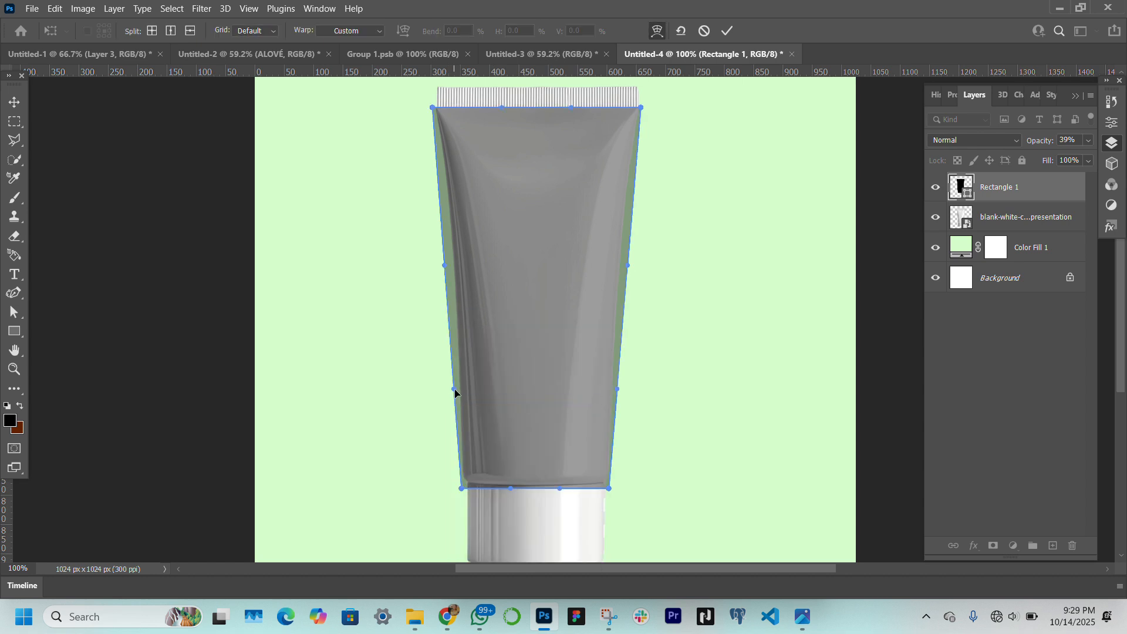
drag(457, 391, 465, 388)
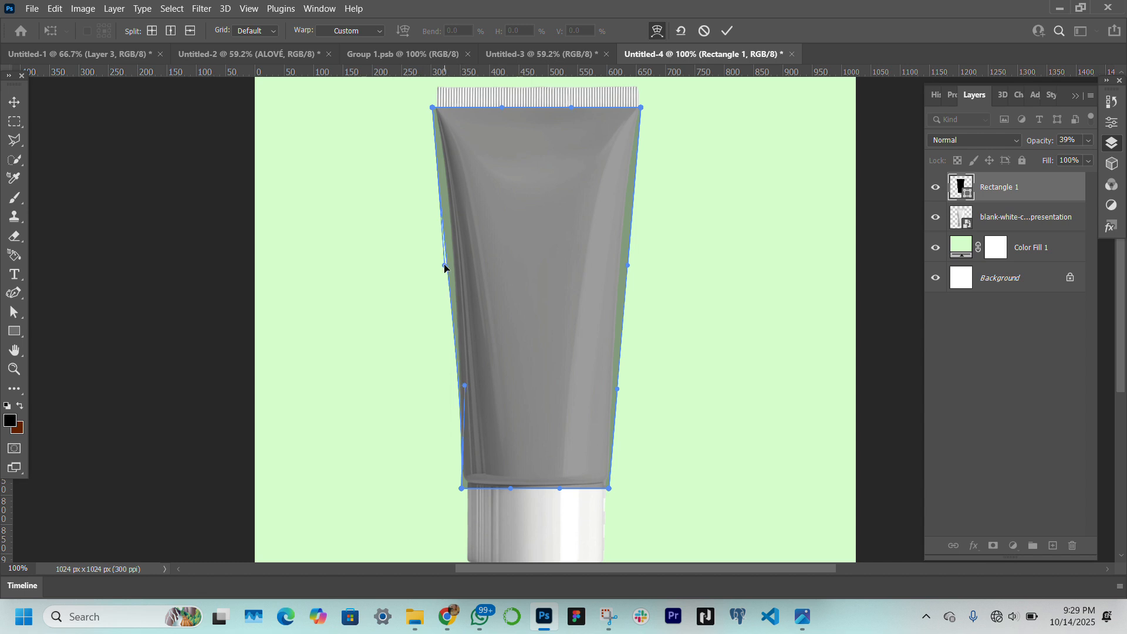
drag(446, 269, 451, 262)
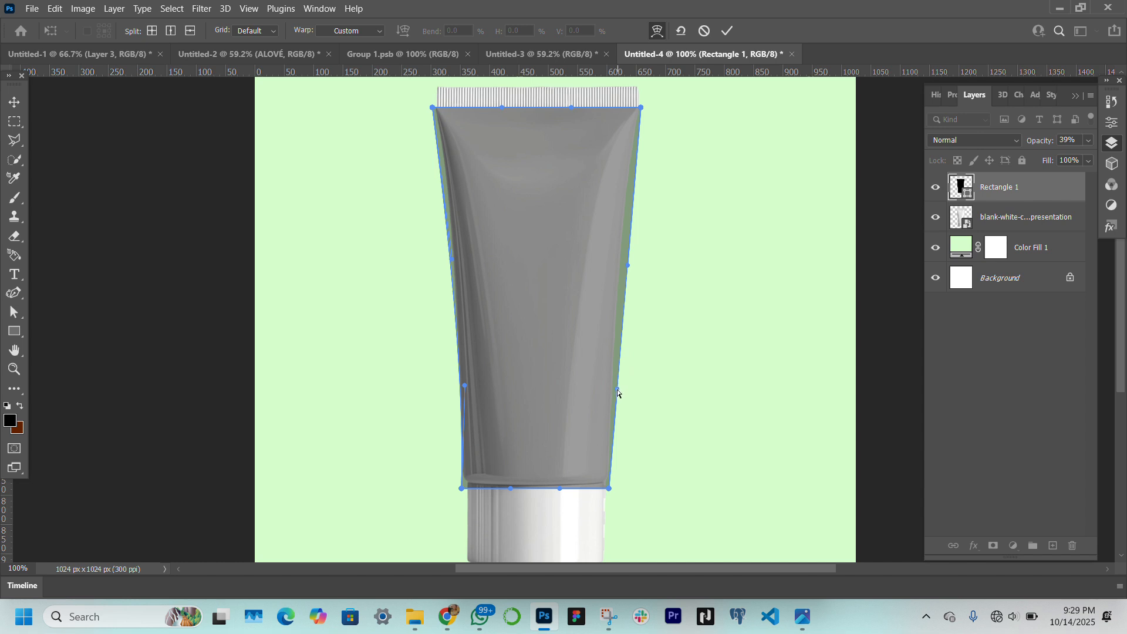
Warp the rectangle's right edge inward to follow the tube's curved side, and refine the upper part of the left edge
drag(617, 393, 614, 393)
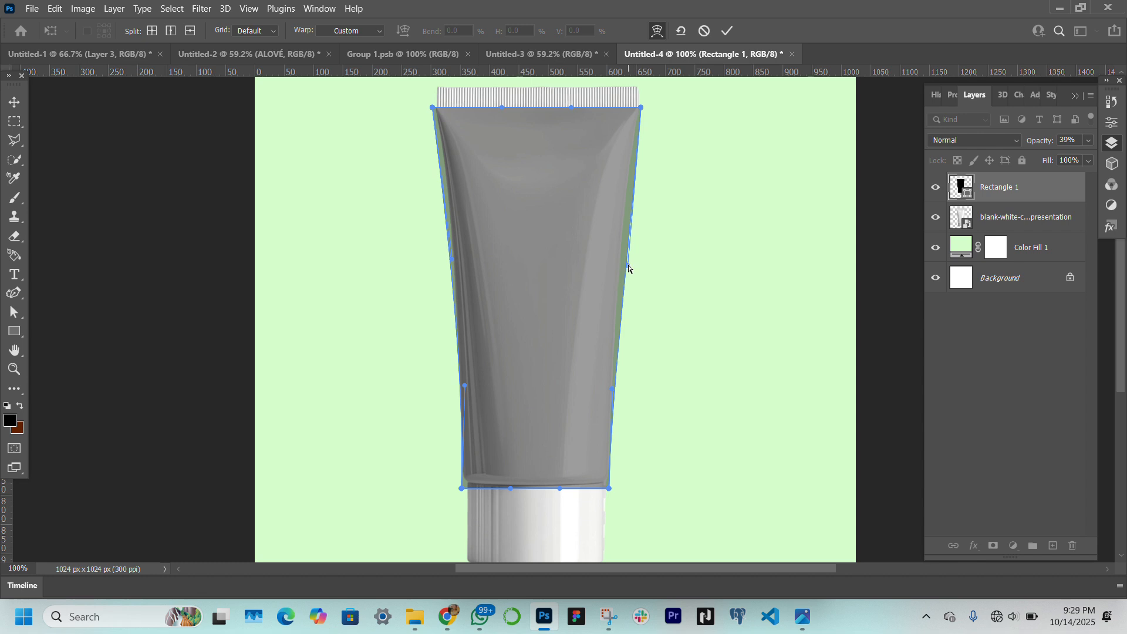
drag(629, 268, 620, 271)
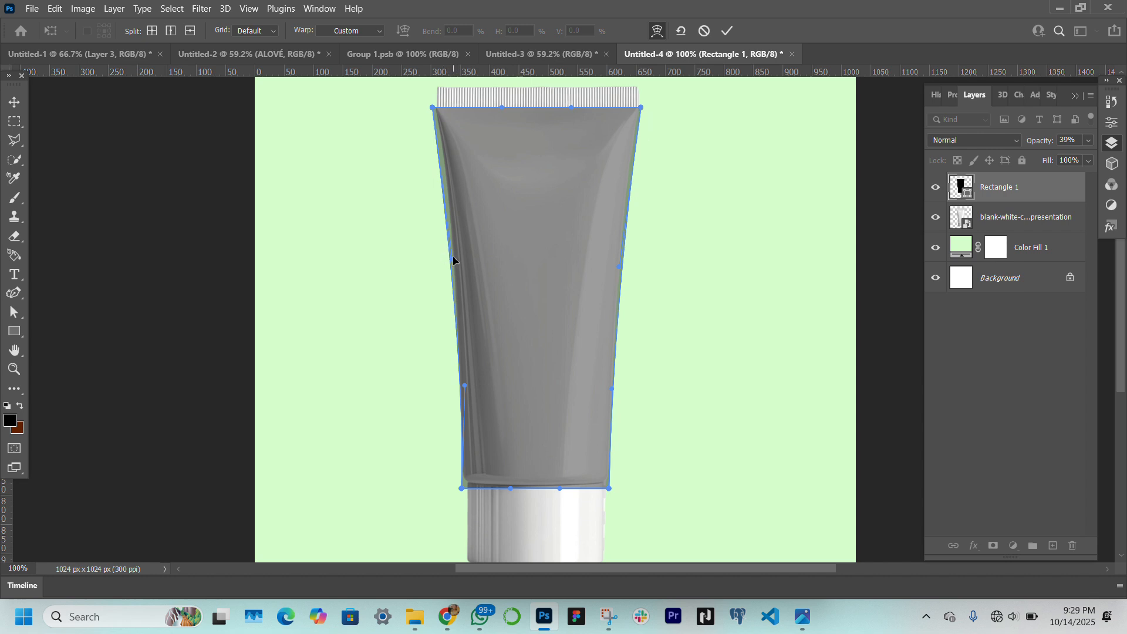
drag(454, 260, 457, 225)
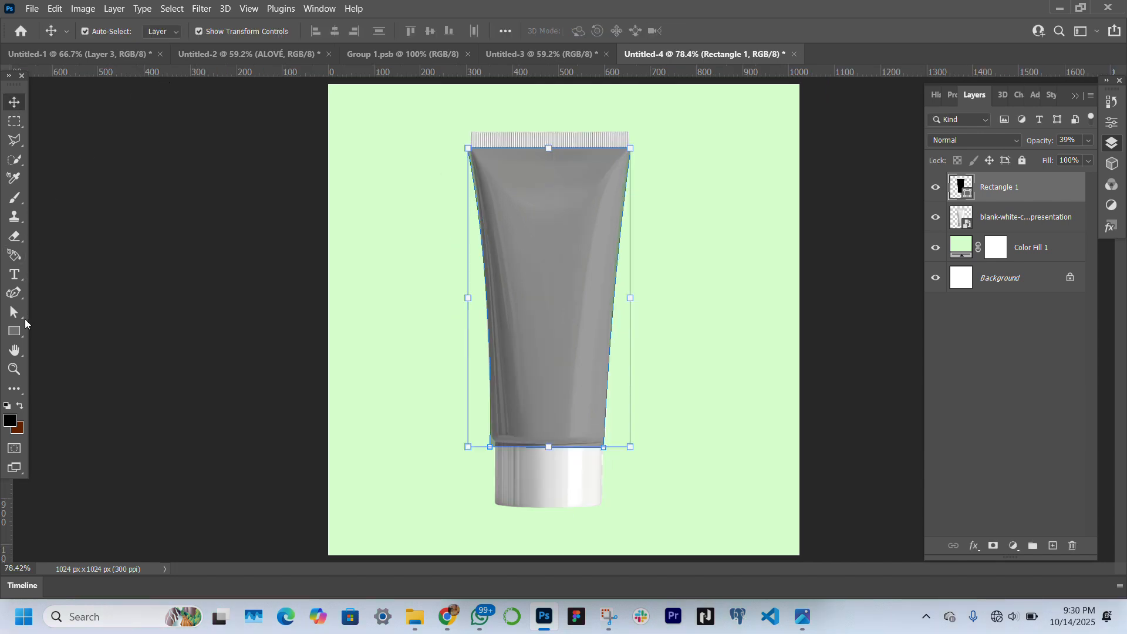
Raise the rectangle's bottom edge to about 97% of its height so it ends at the seam just above the cap
click(13, 370)
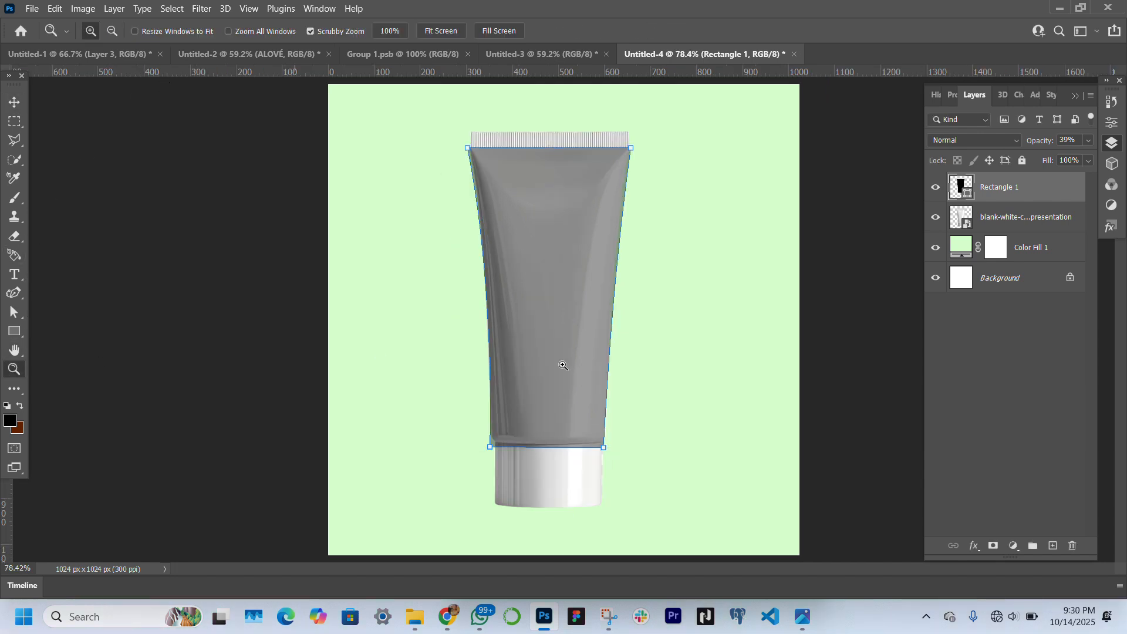
click(555, 472)
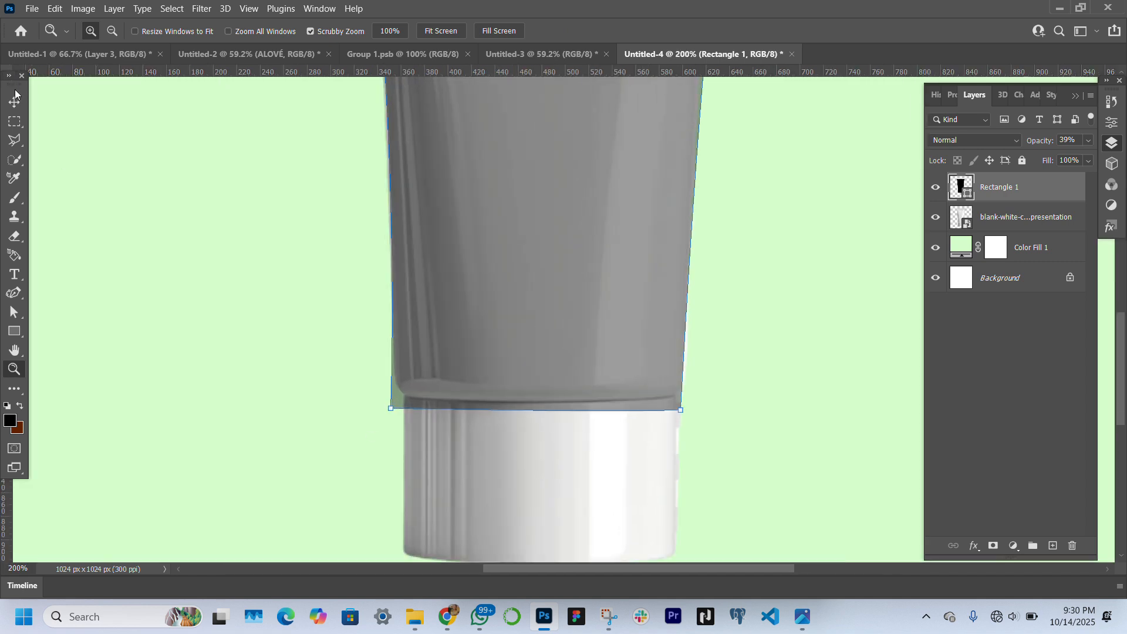
click(14, 99)
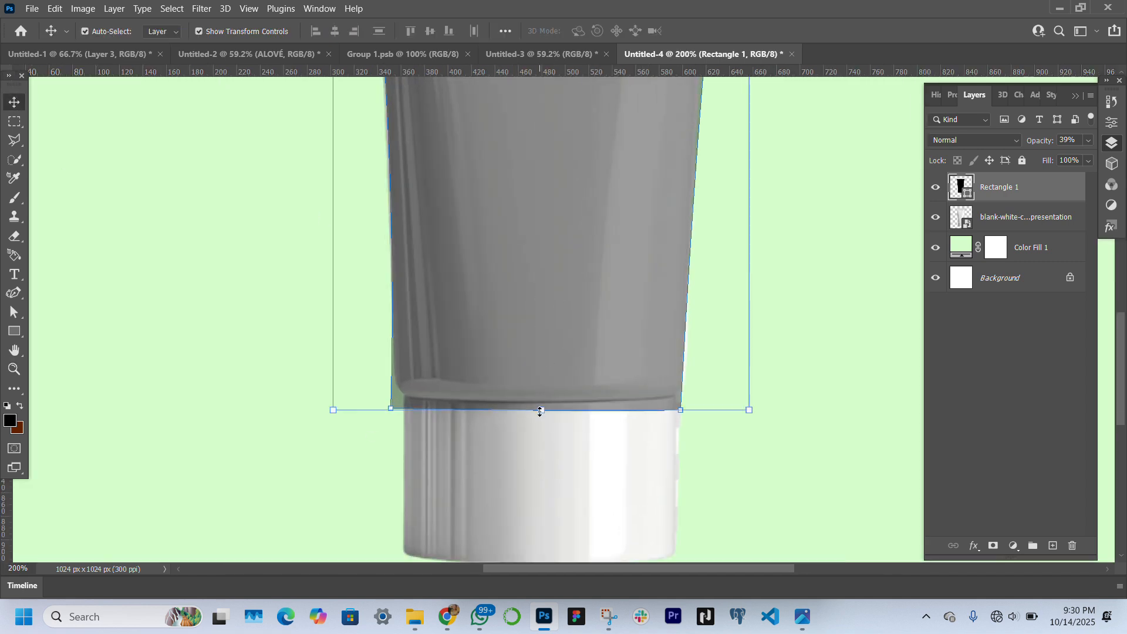
drag(540, 411, 548, 388)
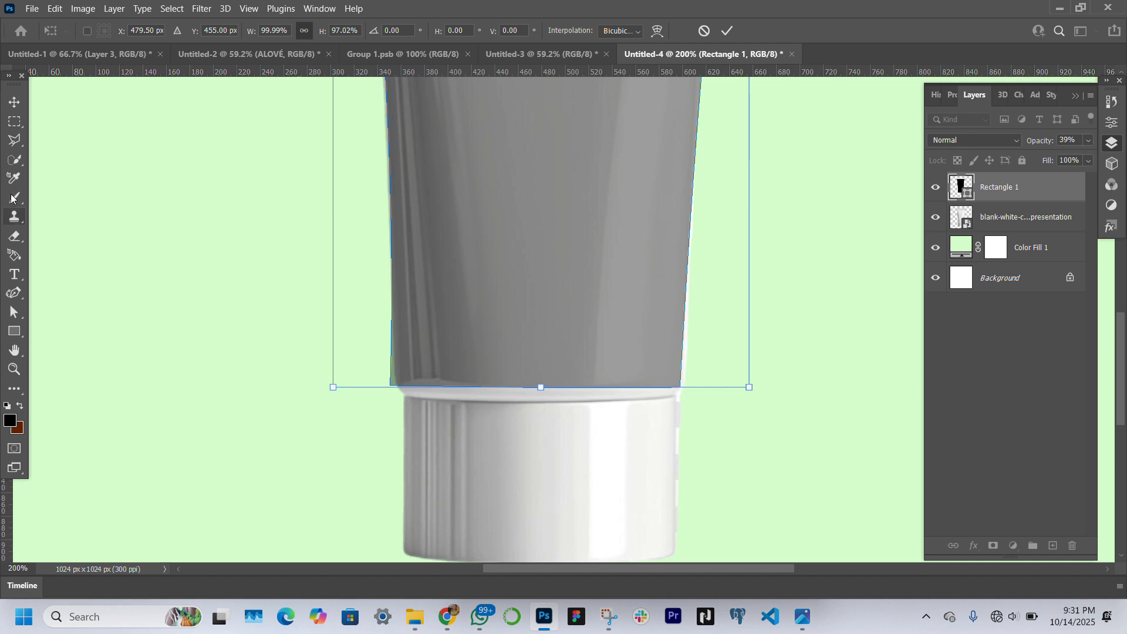
Warp the rectangle's bottom edge into a slight downward curve that follows the seam above the cap
right_click(541, 392)
click(575, 224)
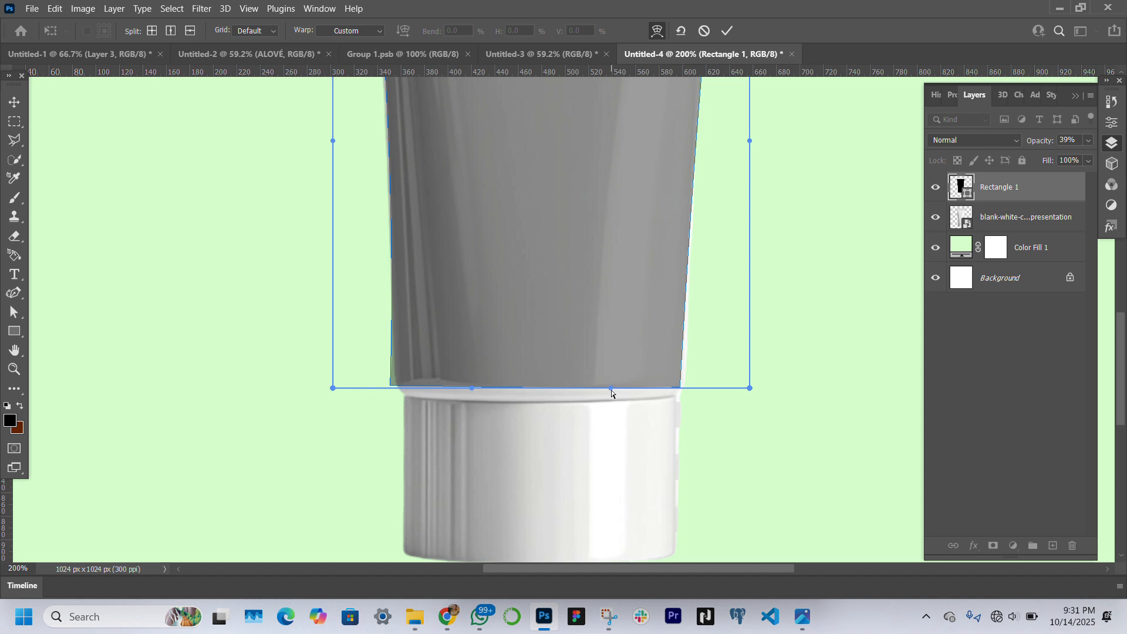
drag(611, 390, 616, 404)
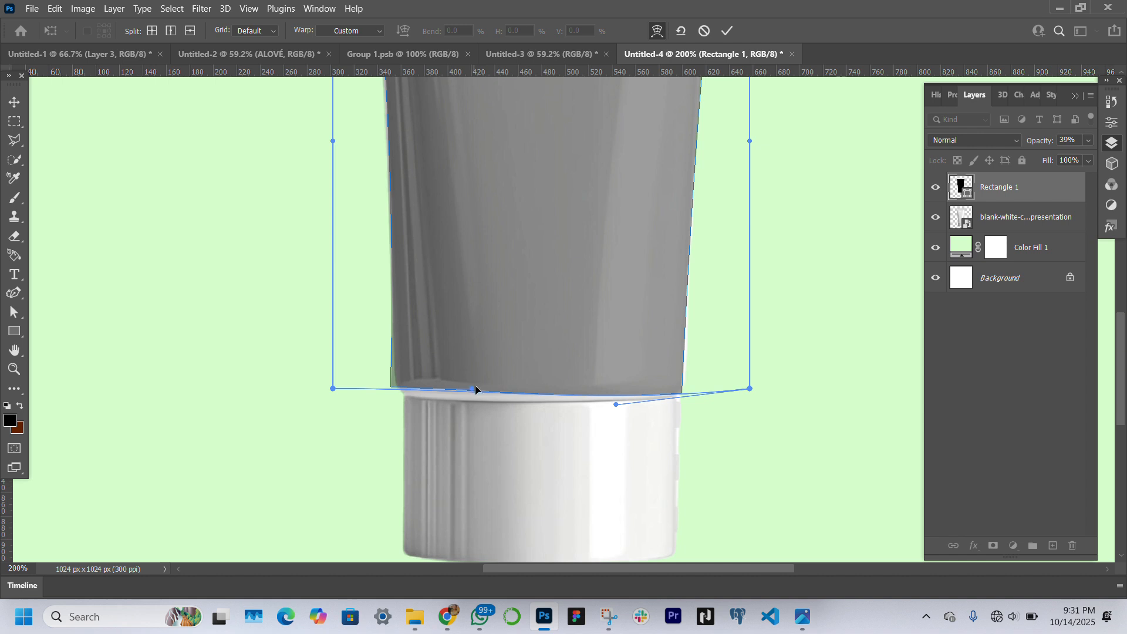
drag(473, 391, 470, 403)
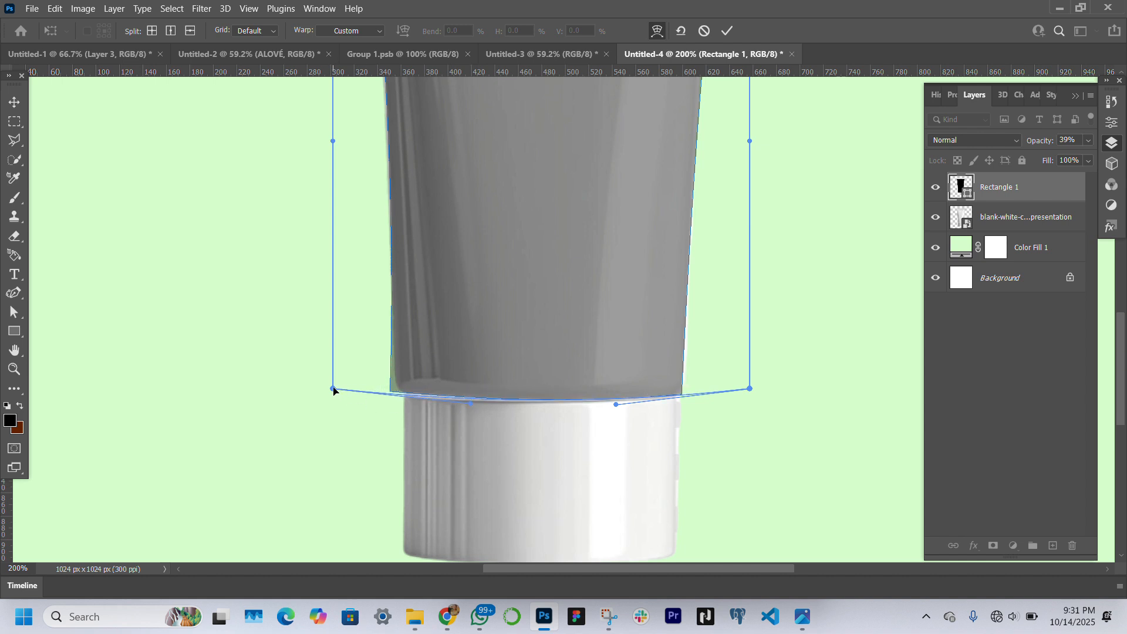
drag(333, 389, 335, 393)
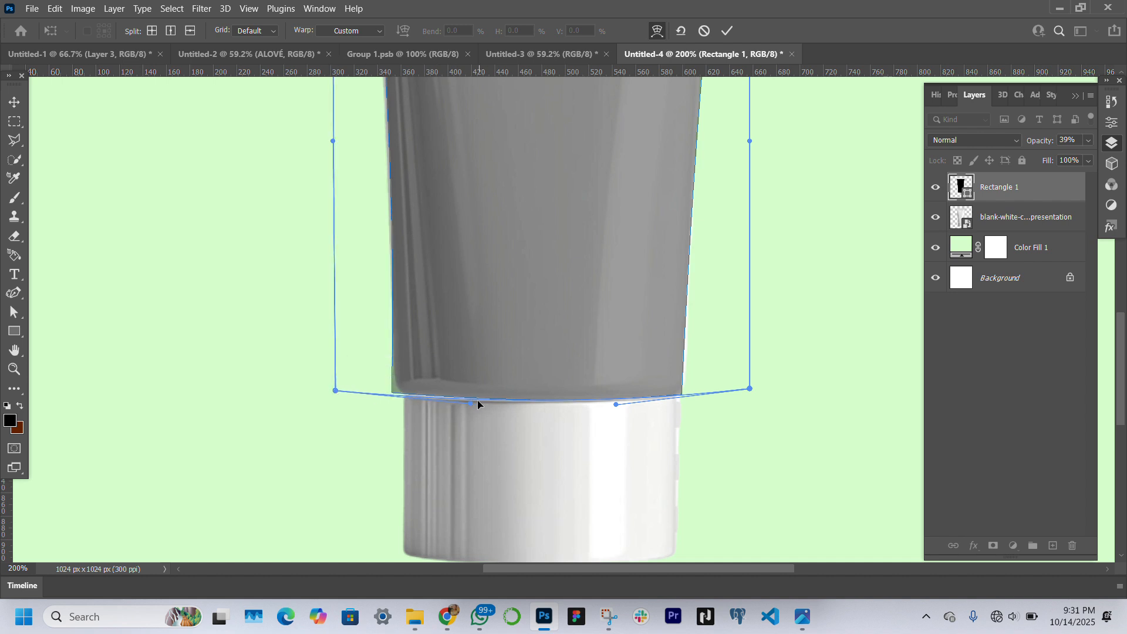
drag(471, 403, 466, 408)
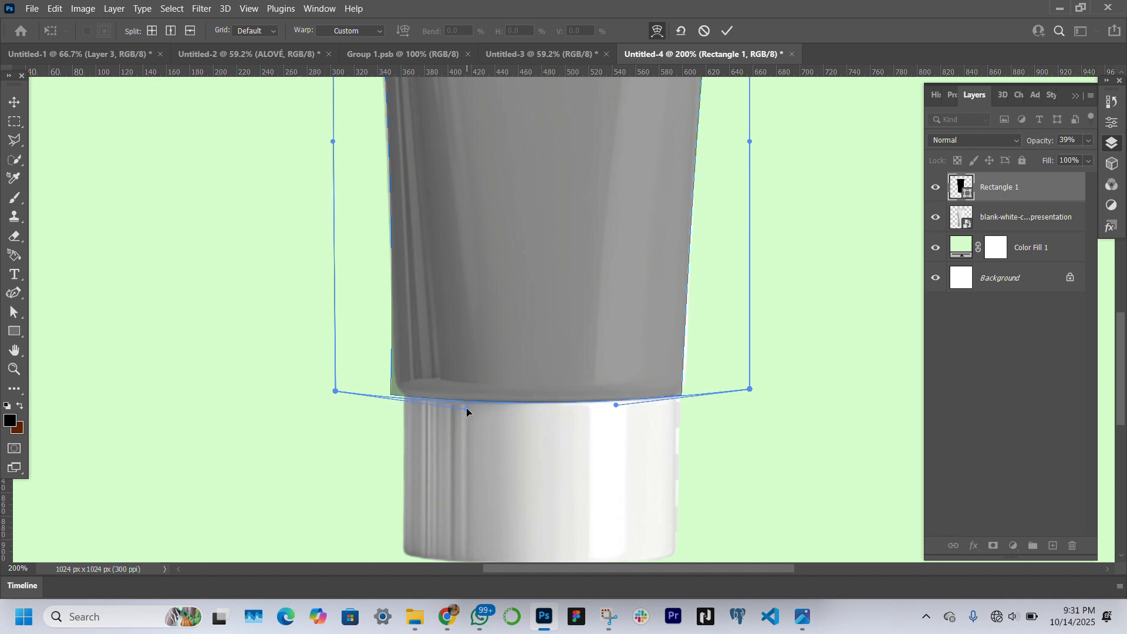
click(14, 368)
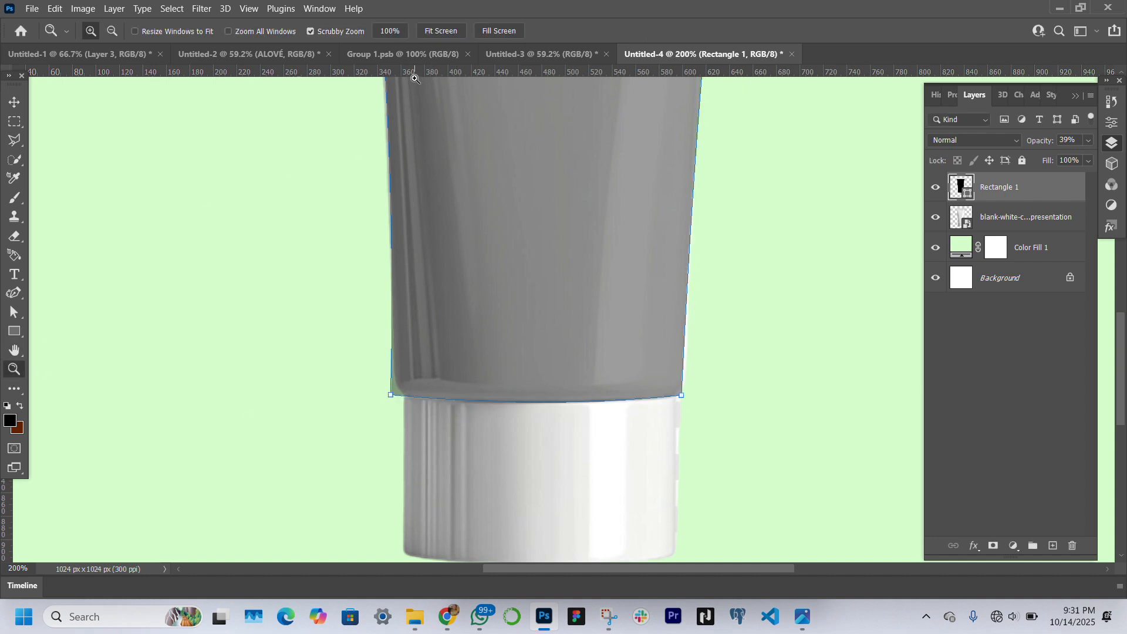
click(427, 32)
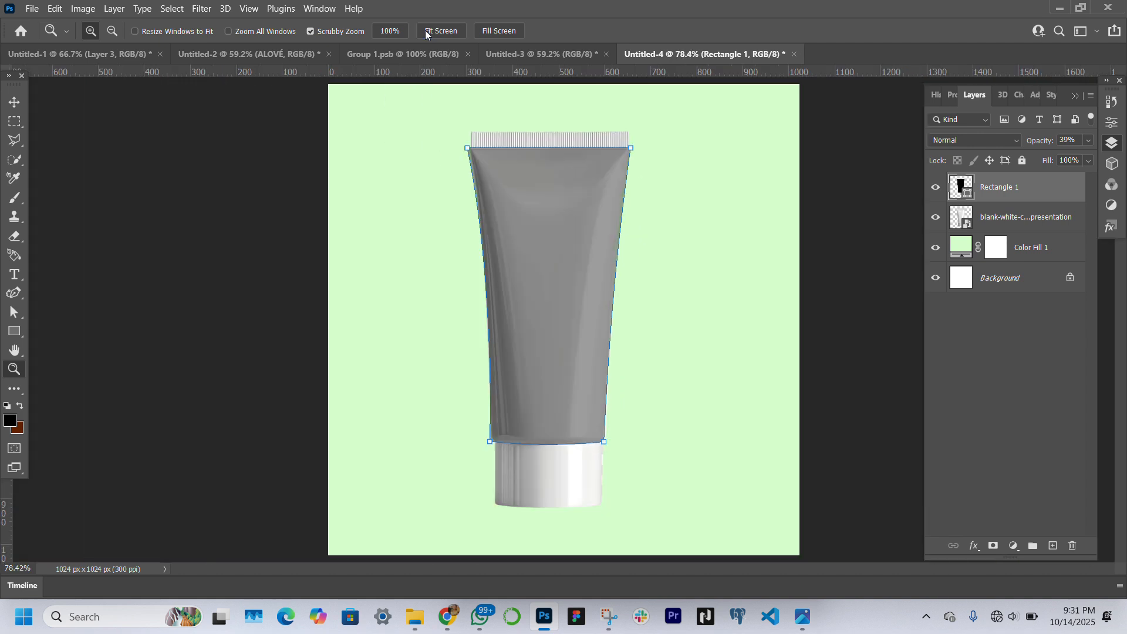
Clip the Rectangle 1 layer to the tube image layer below it with a clipping mask
click(8, 103)
click(249, 322)
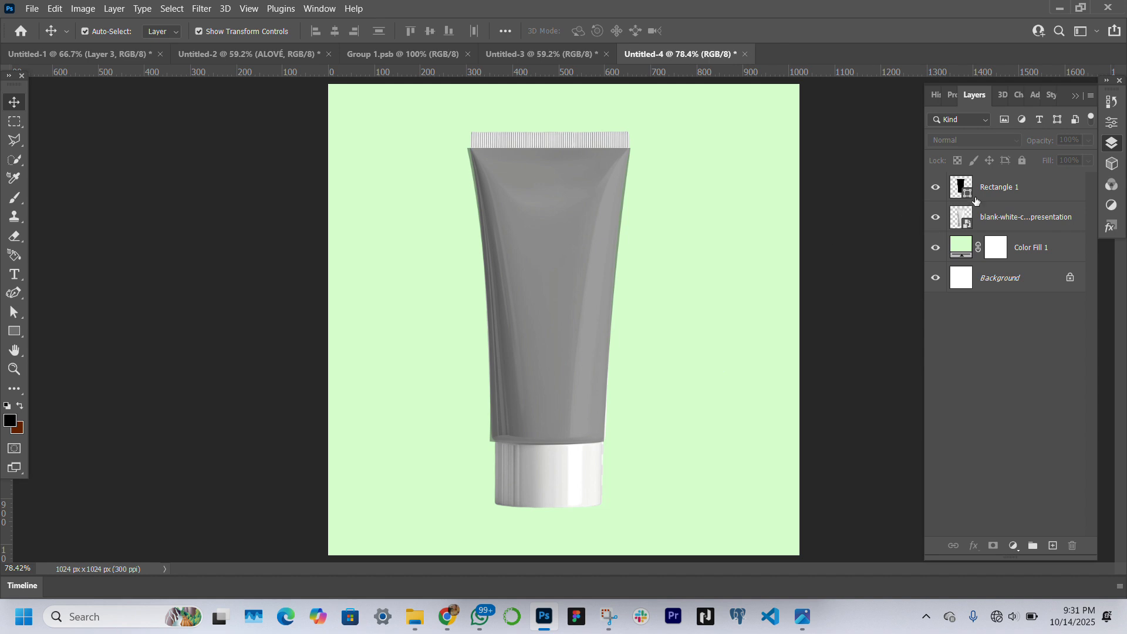
click(1017, 190)
right_click(1016, 189)
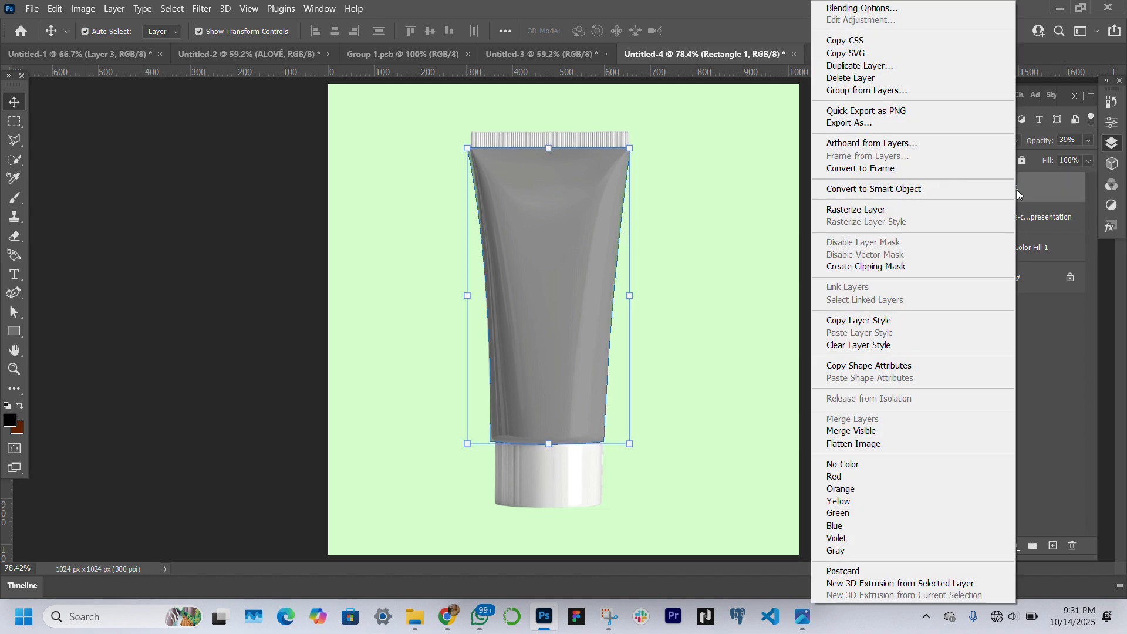
click(880, 268)
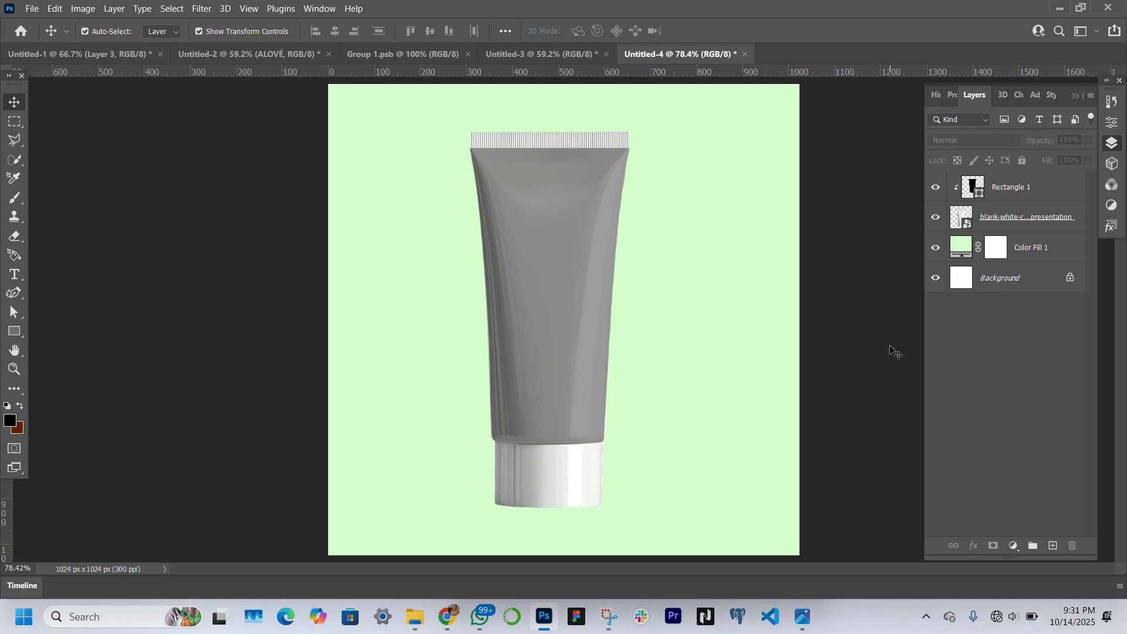
click(992, 219)
Set the Rectangle 1 layer's opacity to 100%
click(1013, 188)
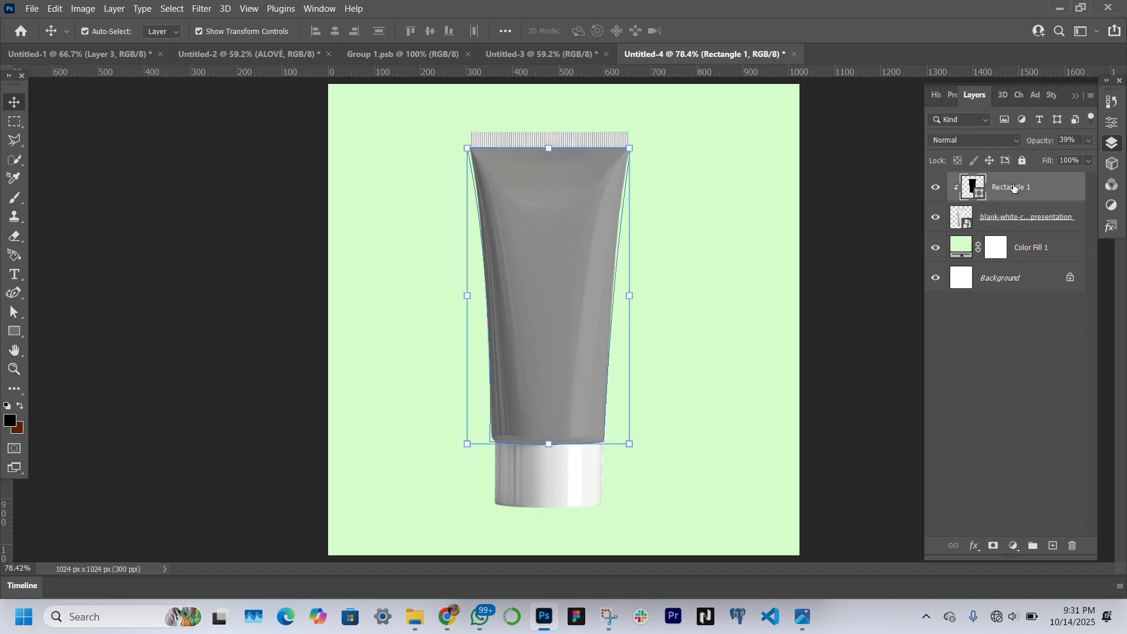
right_click(1056, 185)
click(1066, 179)
drag(1050, 141, 1110, 140)
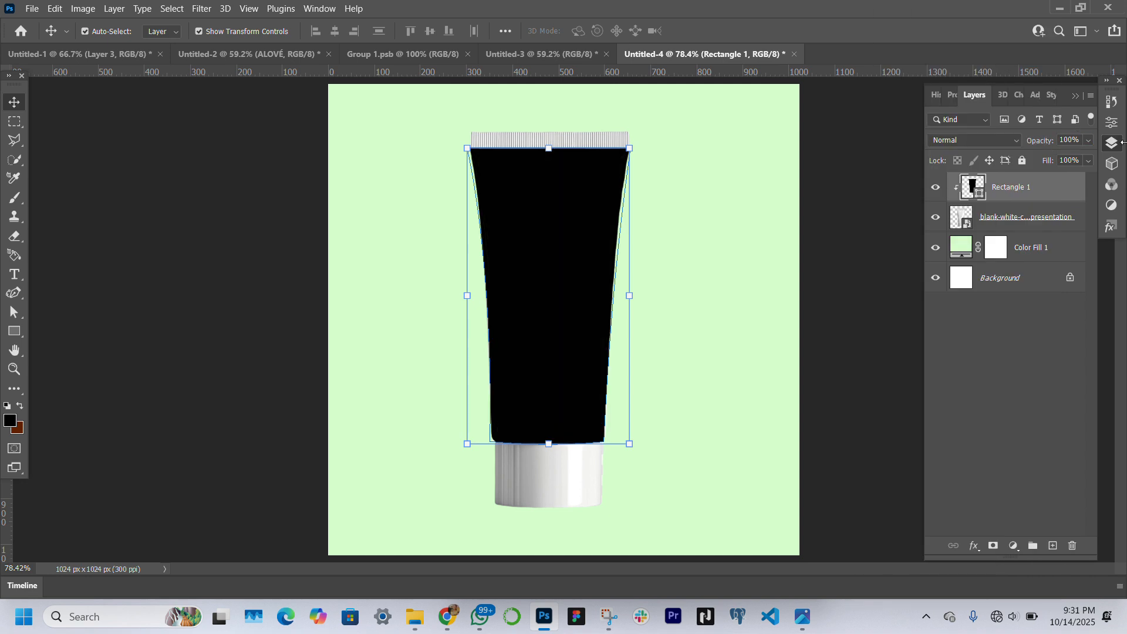
Convert the Rectangle 1 layer to a smart object and open its contents for editing
right_click(1041, 181)
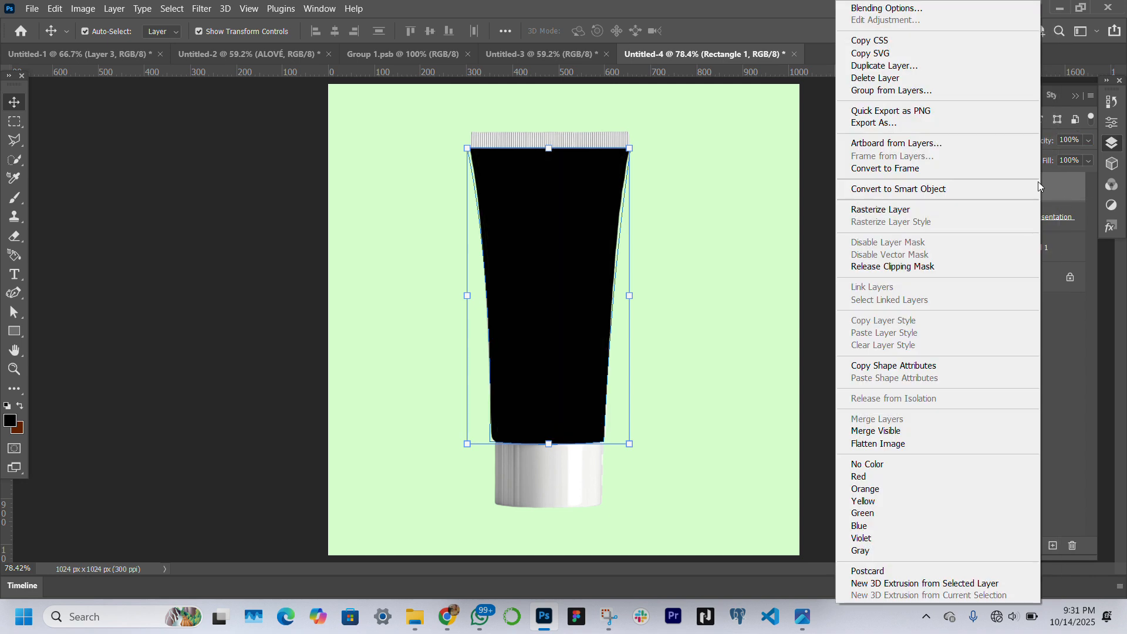
click(906, 189)
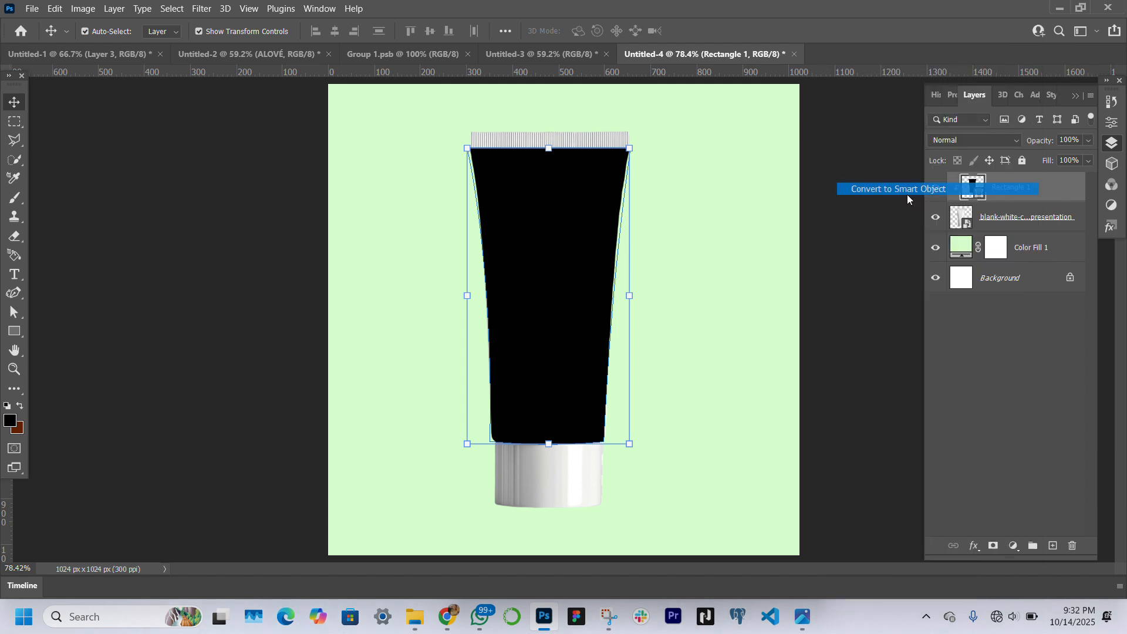
double_click(973, 191)
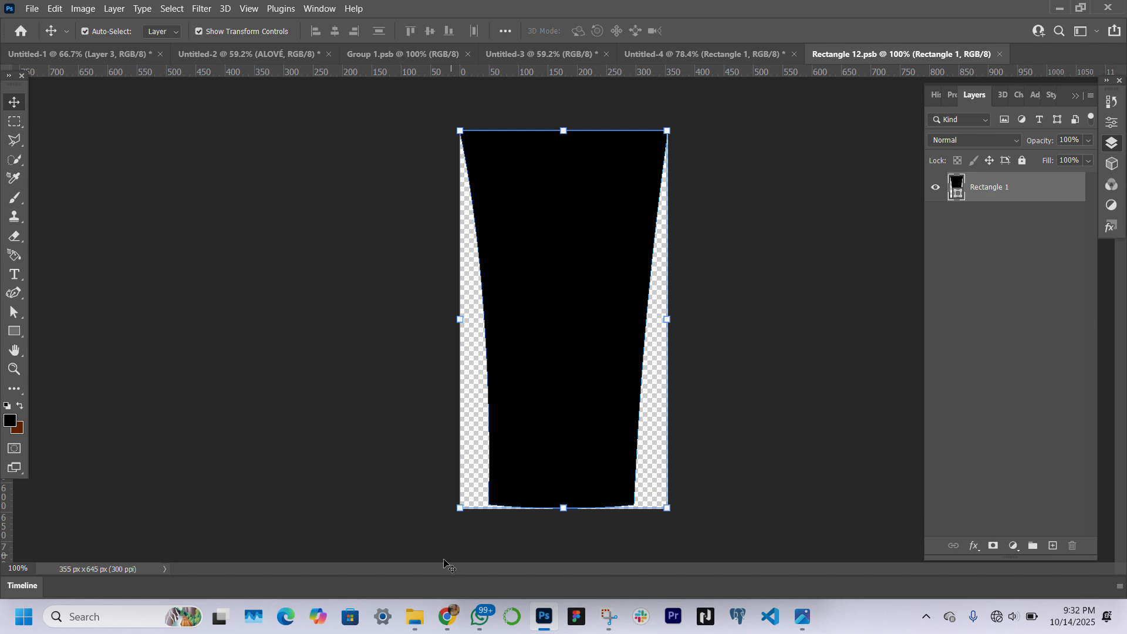
Place the aloeveraa label image from the Downloads folder into the Rectangle 1 smart object's document
mouse_move(413, 616)
click(415, 618)
scroll(470, 399, up, 2)
scroll(470, 299, down, 6)
click(302, 236)
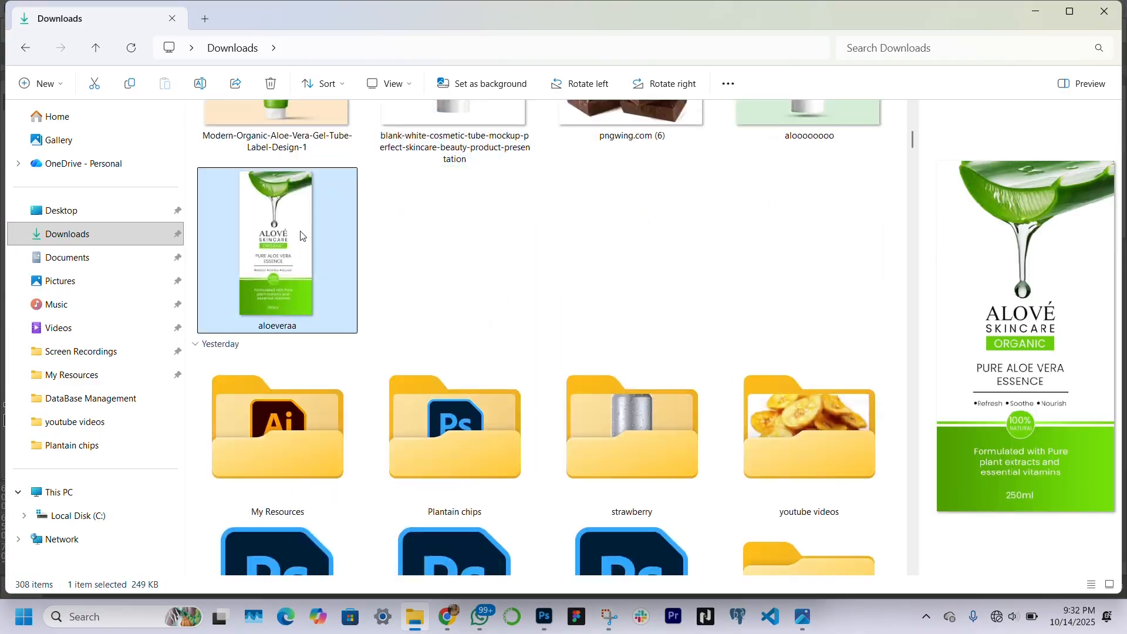
drag(302, 236, 572, 352)
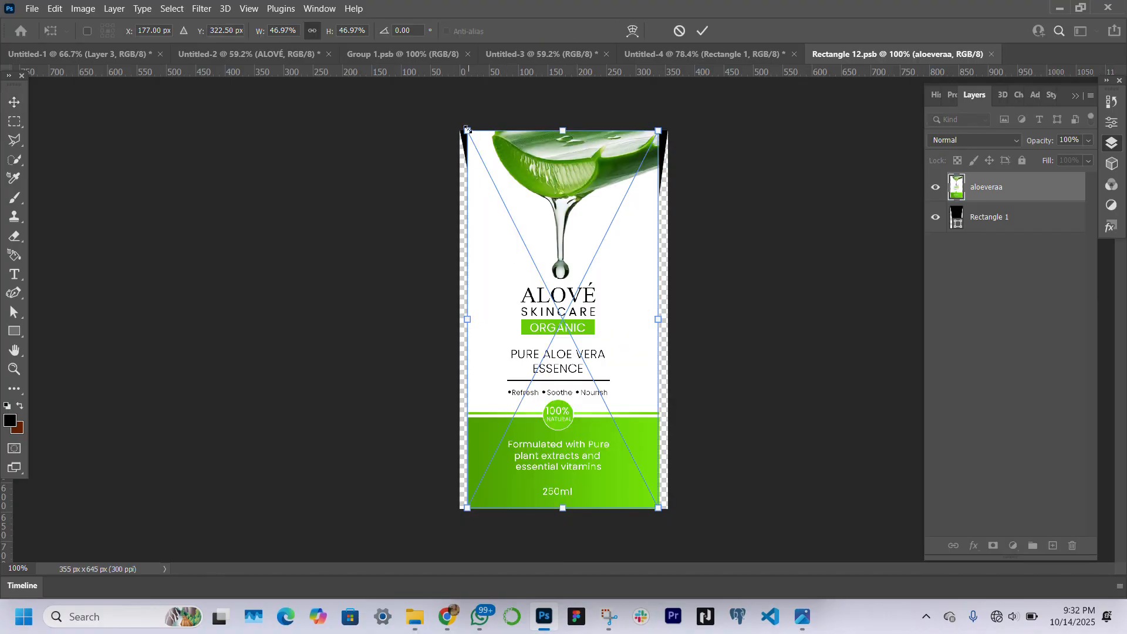
Scale the placed label up to about 52.3% so it spans the full width of the smart object's canvas
drag(467, 129, 456, 108)
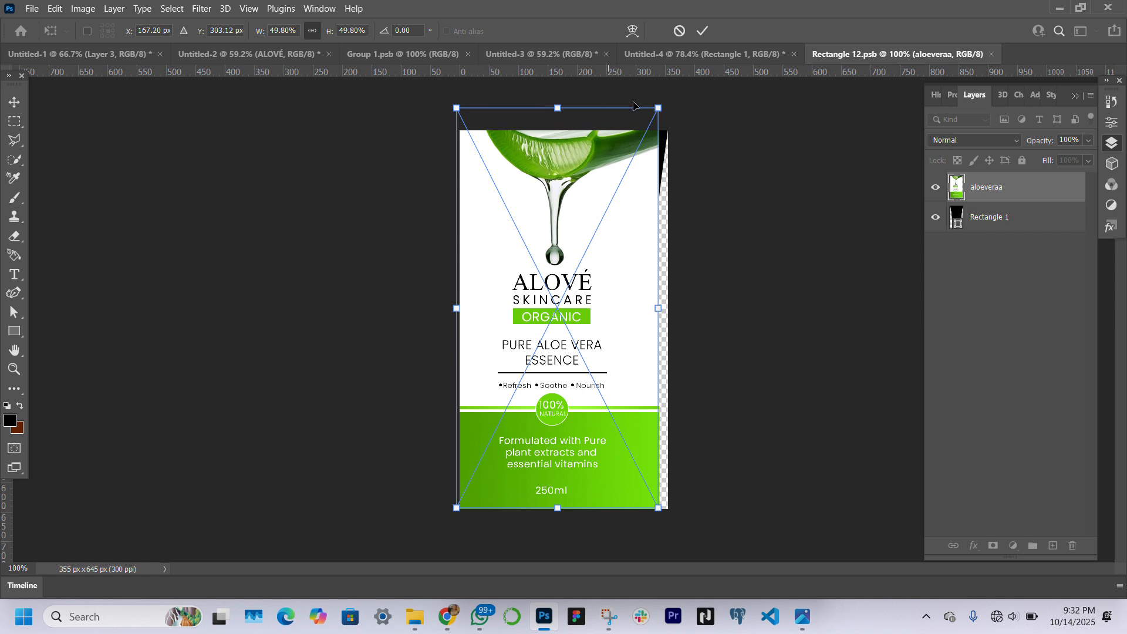
drag(660, 108, 684, 96)
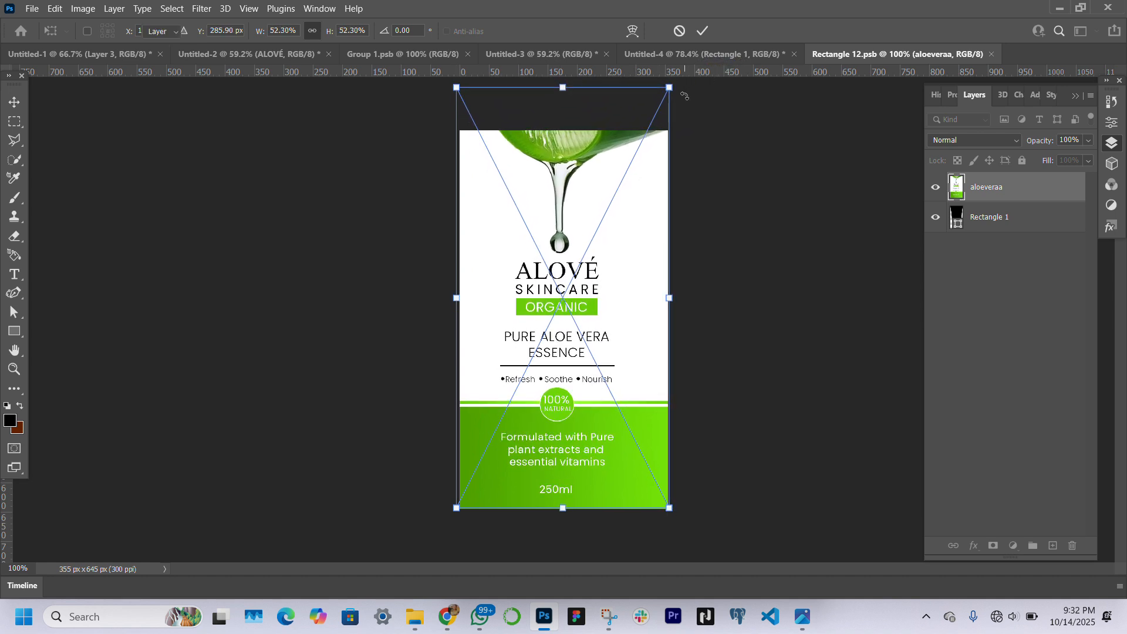
key(Return)
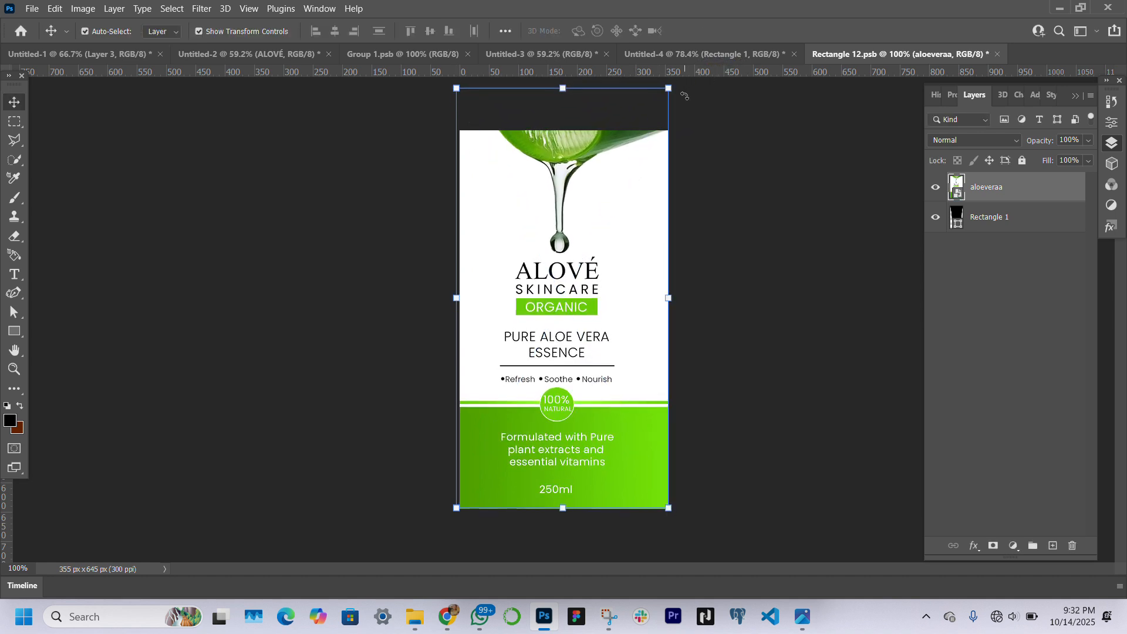
Clip the label image to the rectangle shape, save the smart object, and return to the Untitled-4 tube mockup
right_click(1025, 201)
click(888, 329)
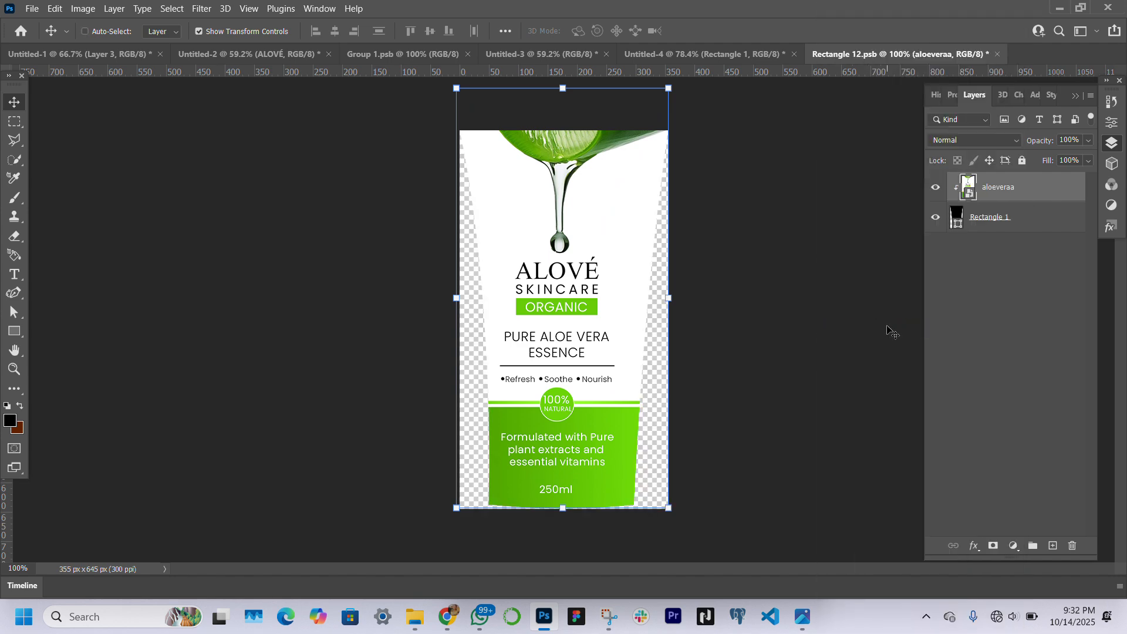
key(ctrl+s)
click(573, 55)
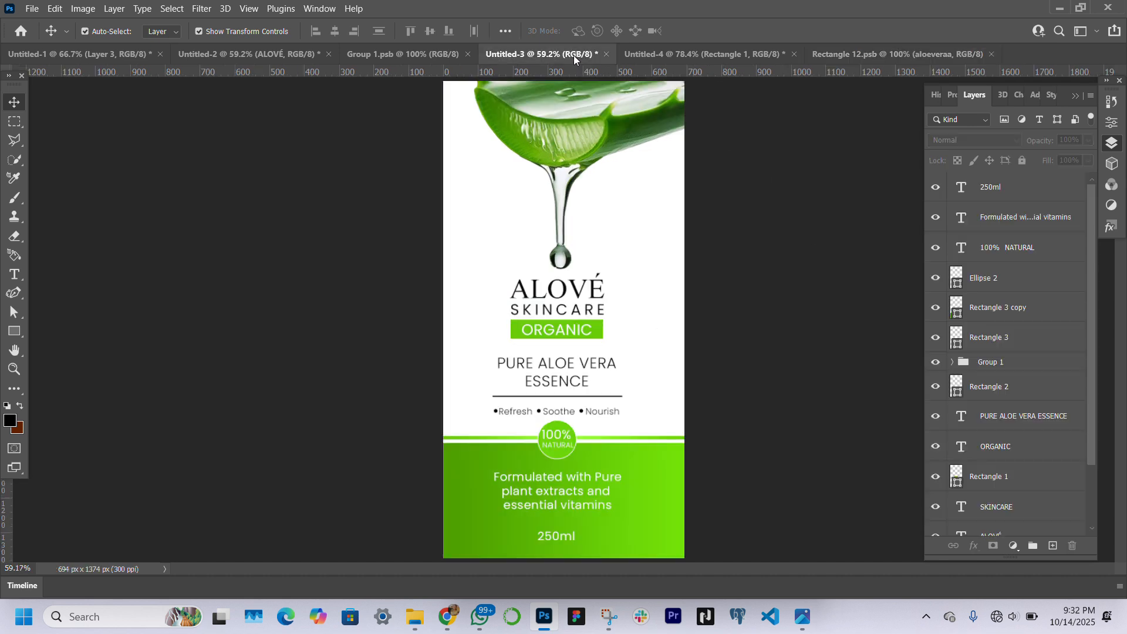
click(713, 53)
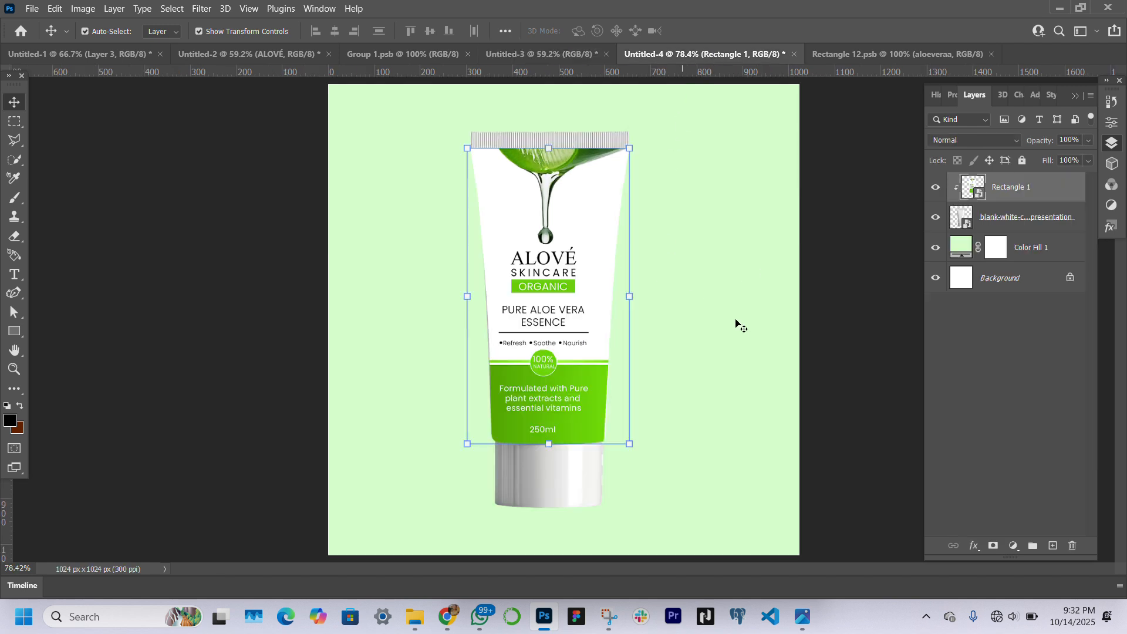
Set the label layer's blend mode to Multiply so the tube's shading shows through, and deselect the layer
click(863, 375)
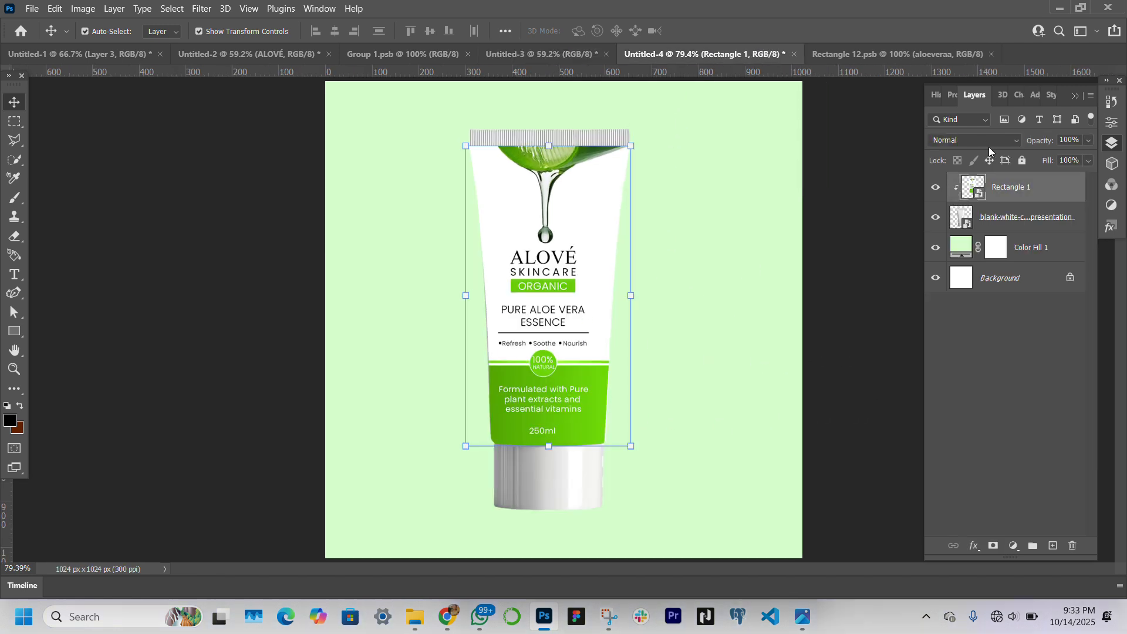
click(989, 144)
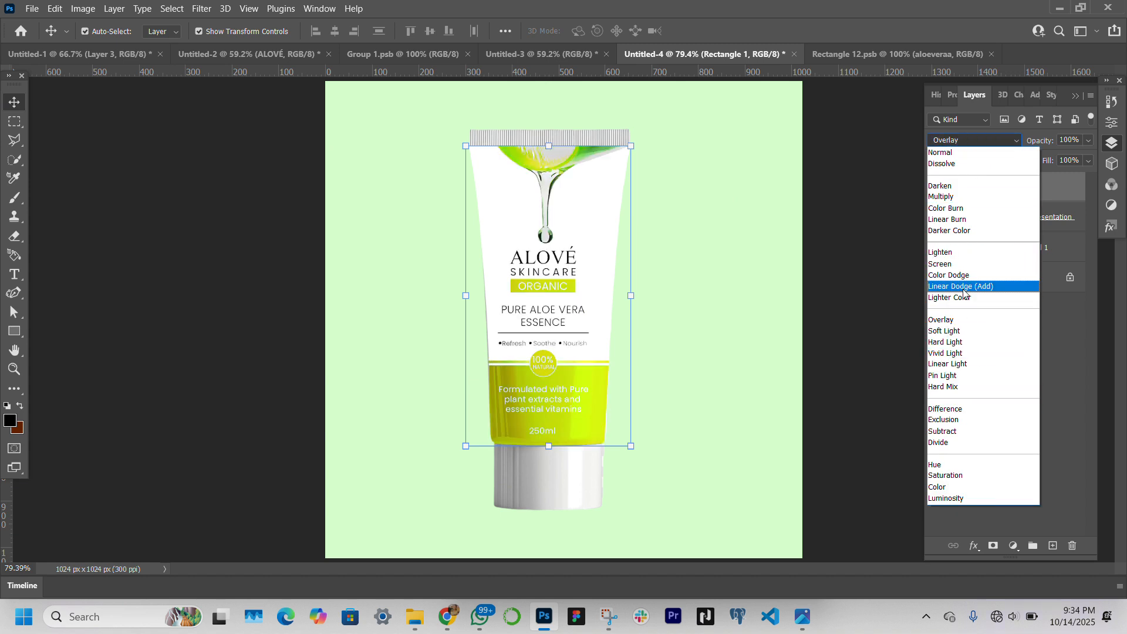
click(961, 197)
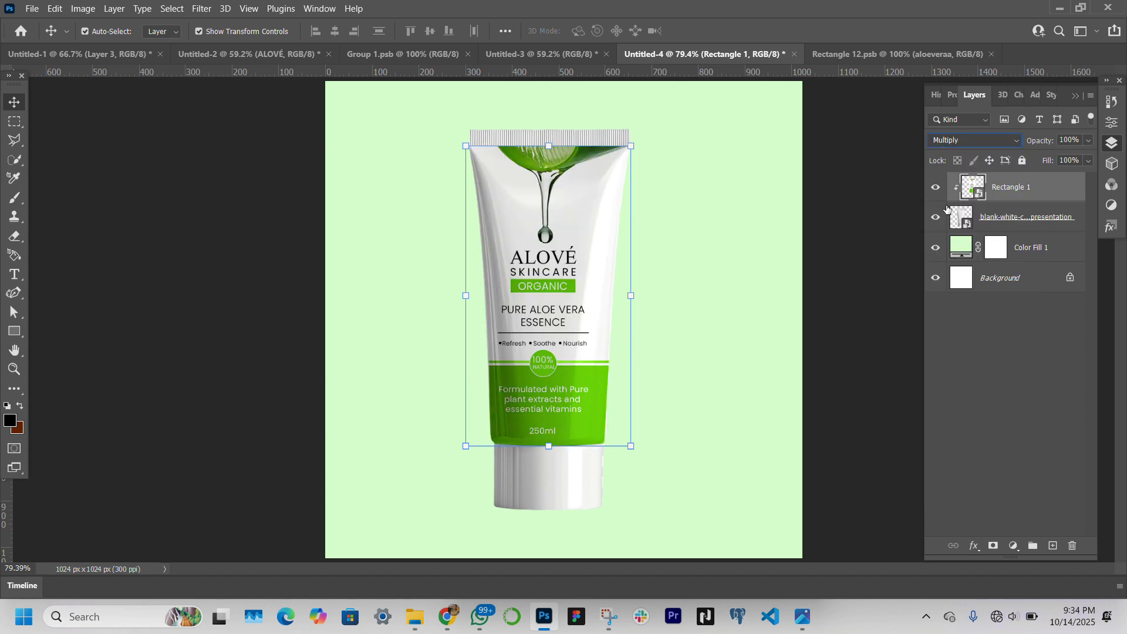
click(836, 291)
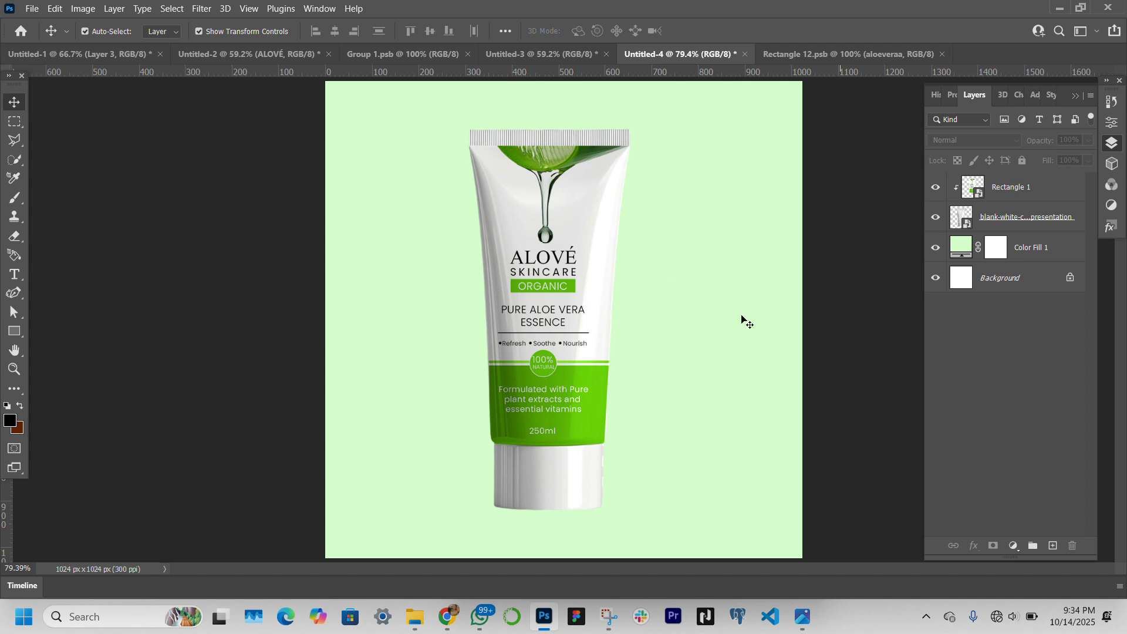
Paint a single soft black dab with the 300 px brush on a new layer, over the tube's cap
click(14, 198)
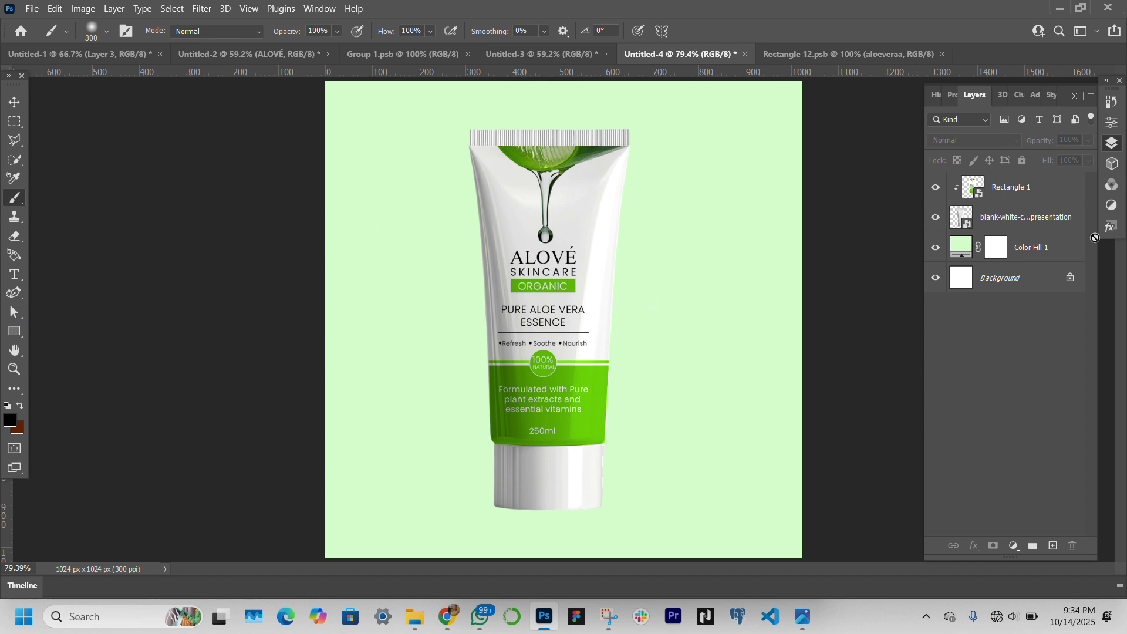
click(1053, 546)
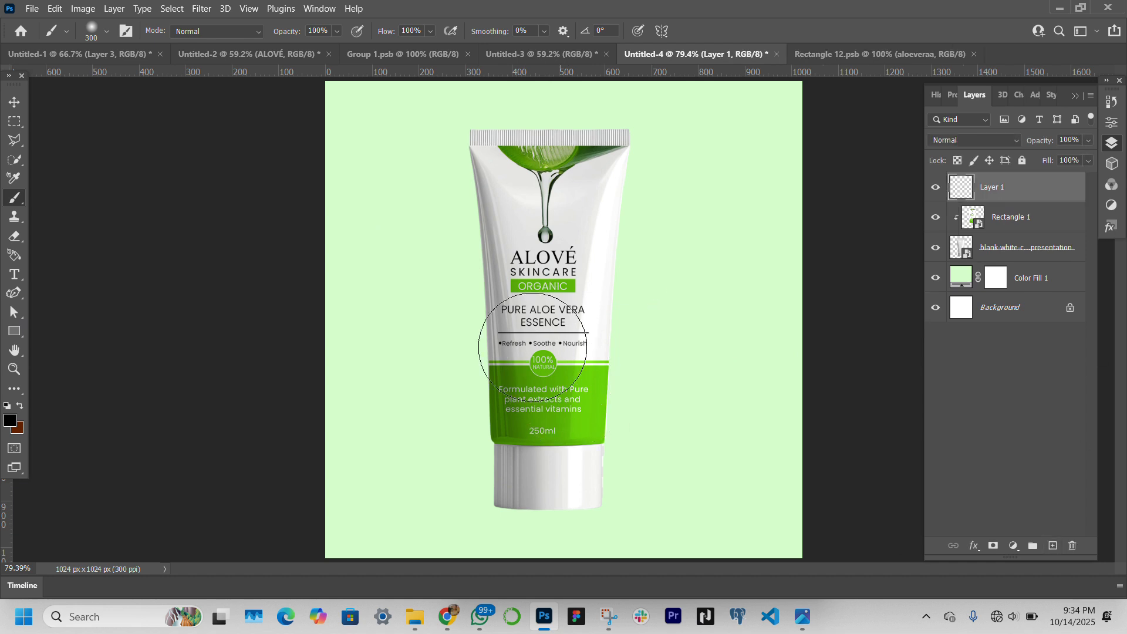
click(548, 461)
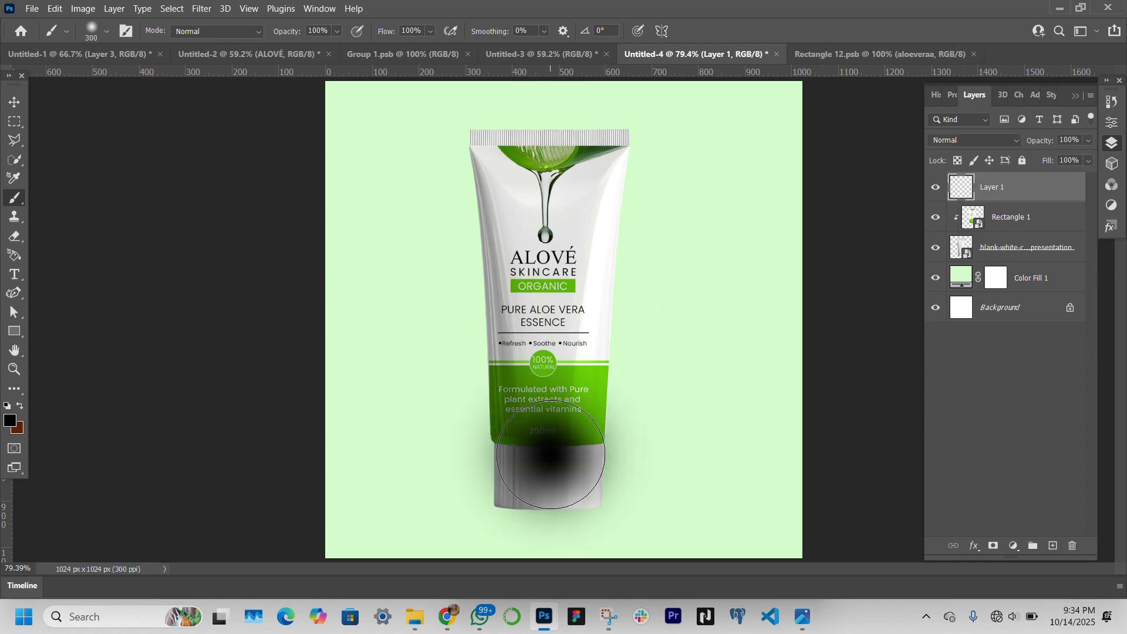
Flatten the black dab to about 15.5% height just beneath the tube as a floor shadow, and set its opacity to 50%
click(12, 102)
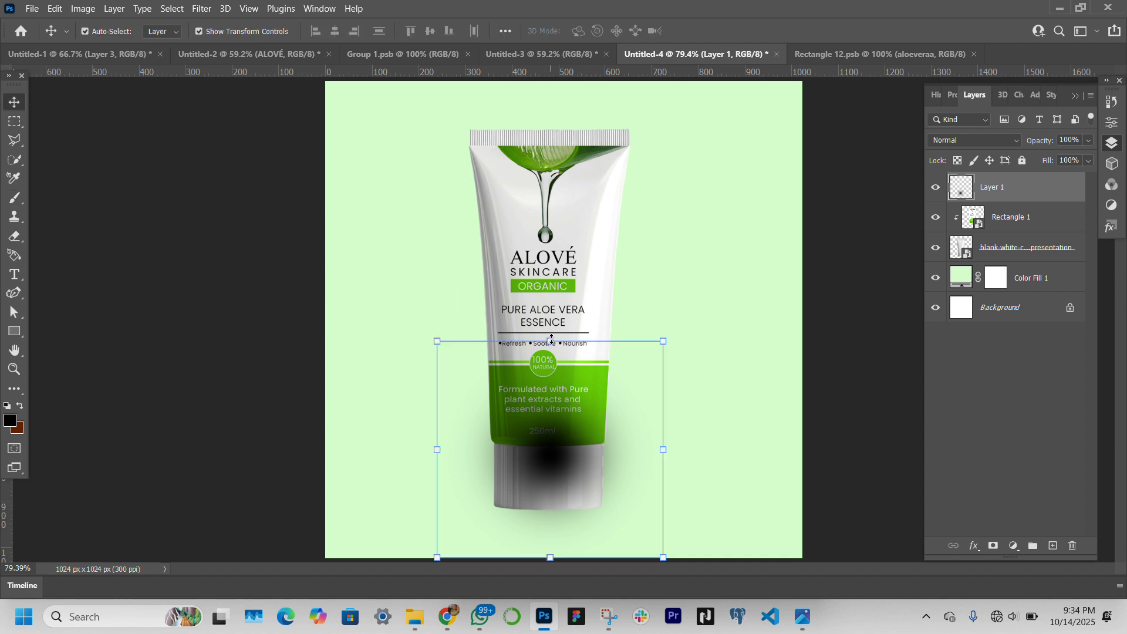
drag(550, 341, 573, 524)
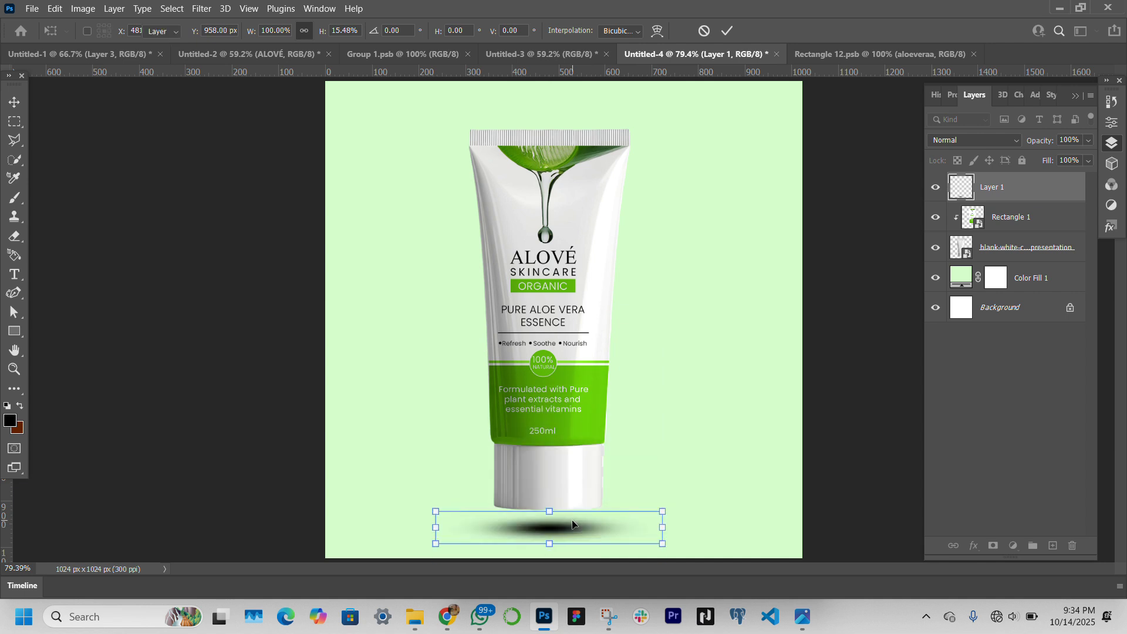
key(Return)
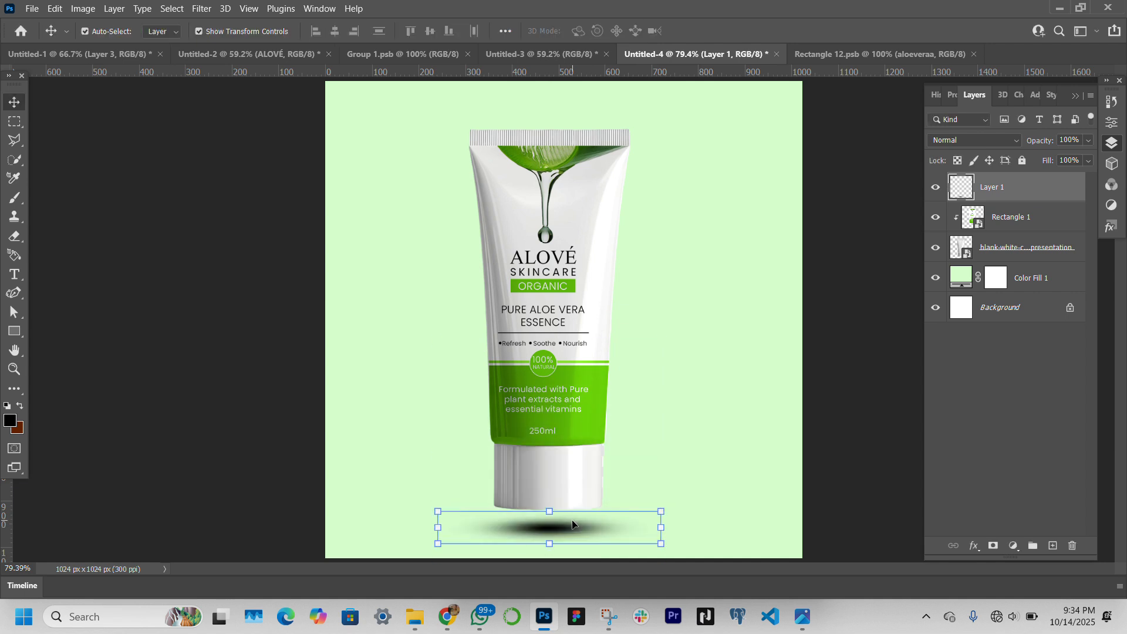
click(1079, 140)
text(50)
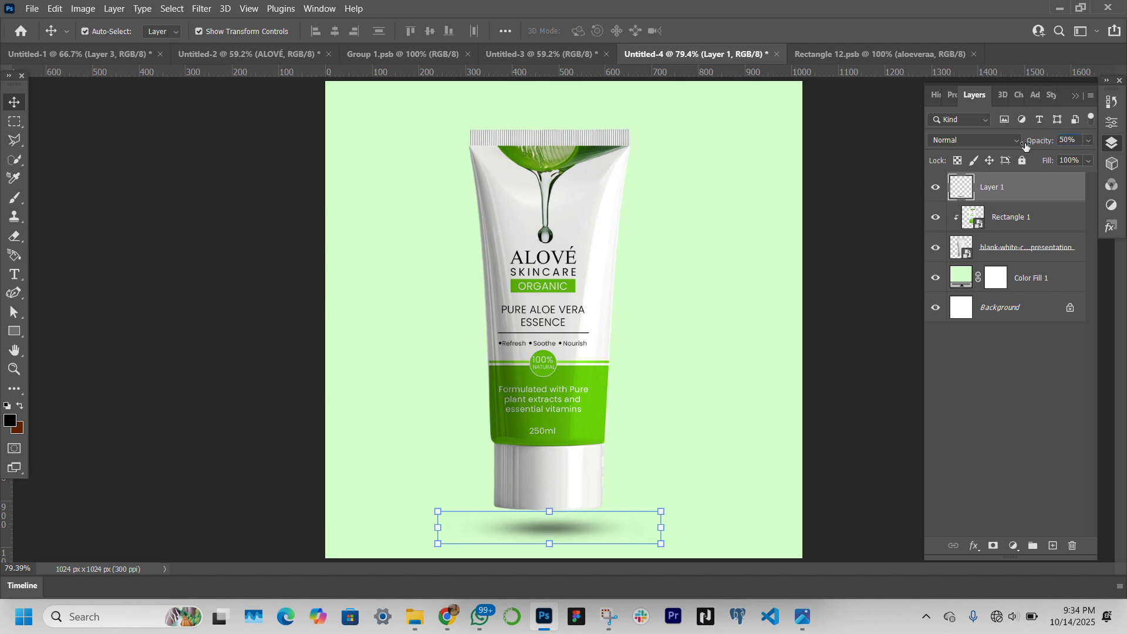
click(286, 282)
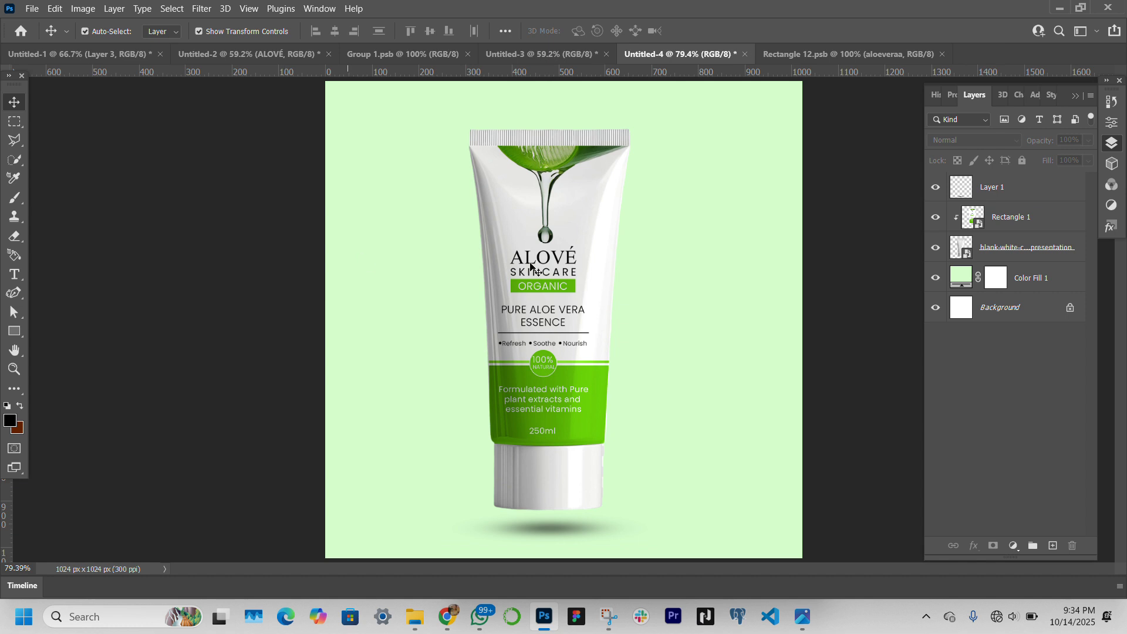
Duplicate the Rectangle 1 label layer and clip the copy to the tube
click(1038, 228)
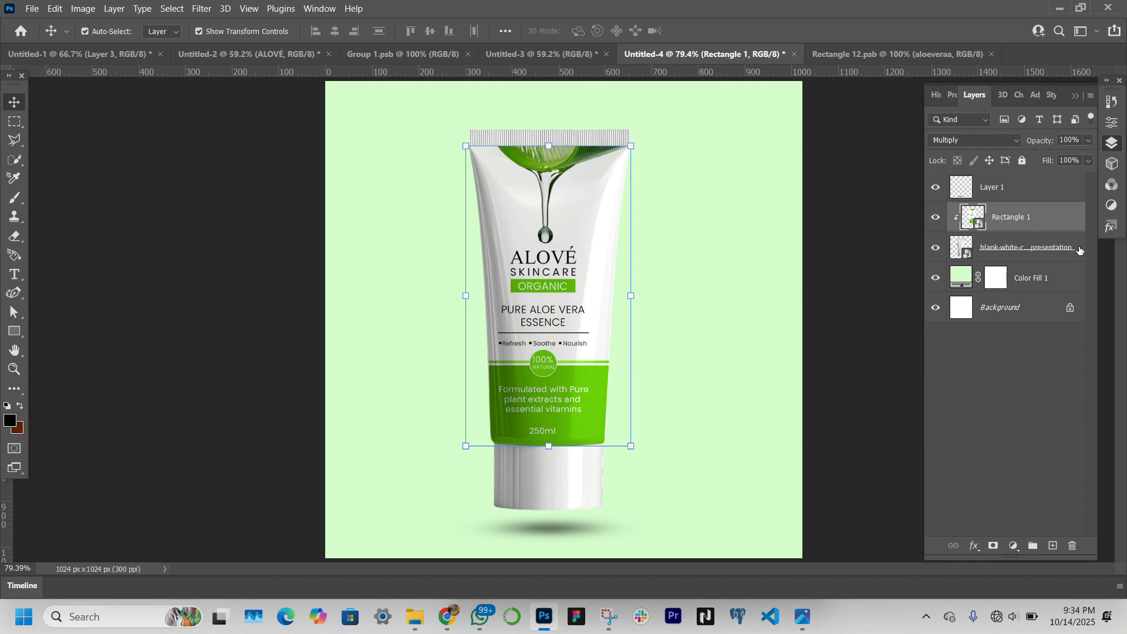
key(ctrl+j)
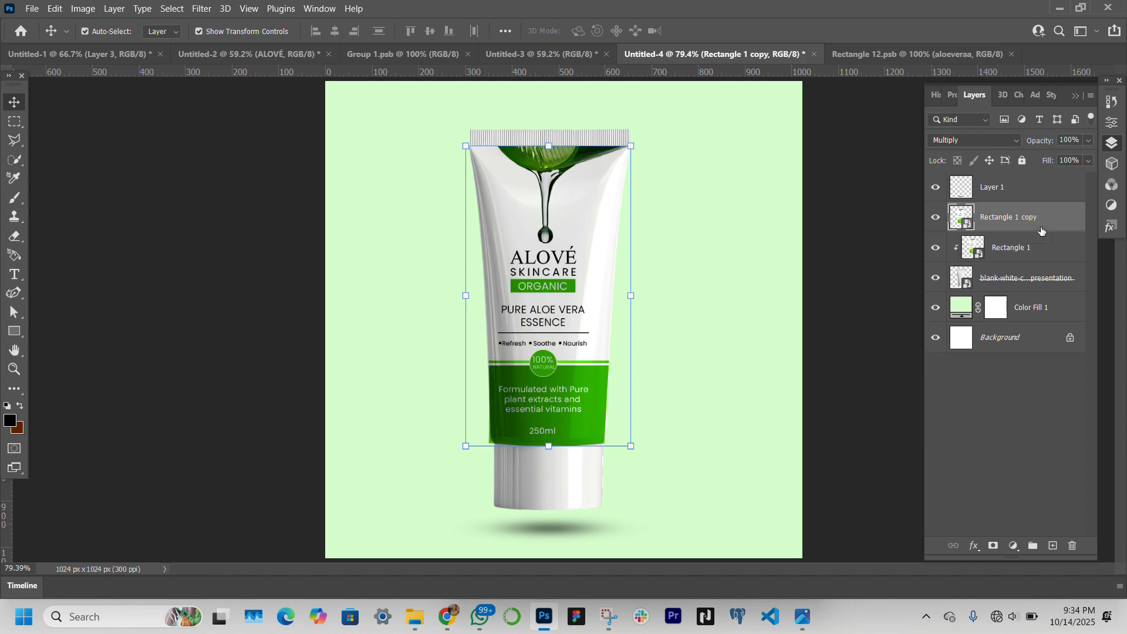
right_click(1071, 223)
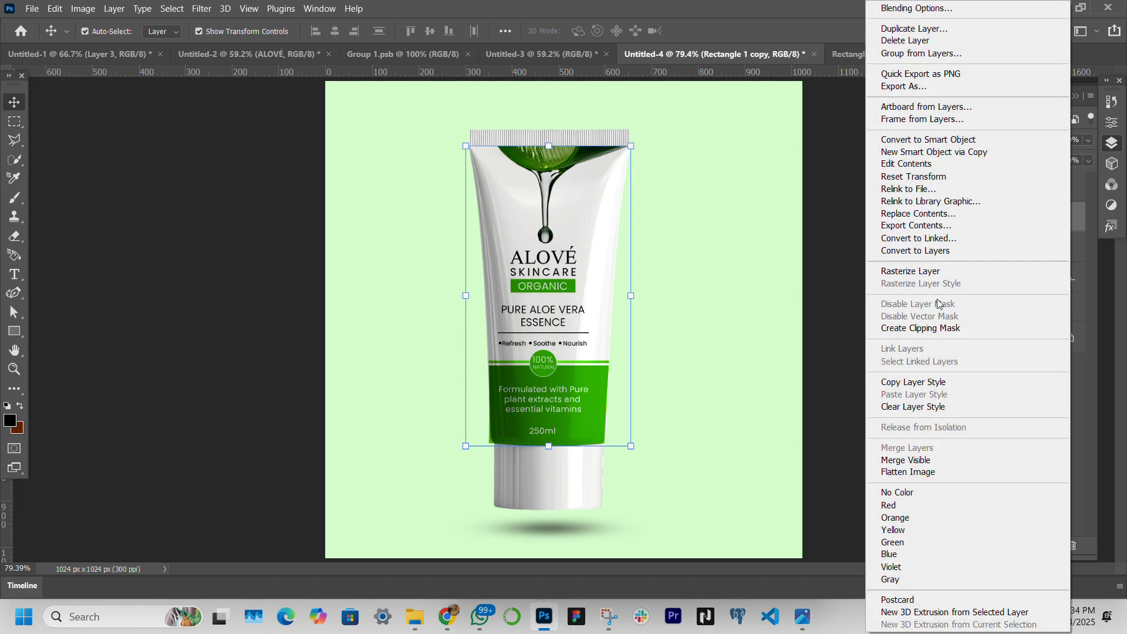
click(939, 327)
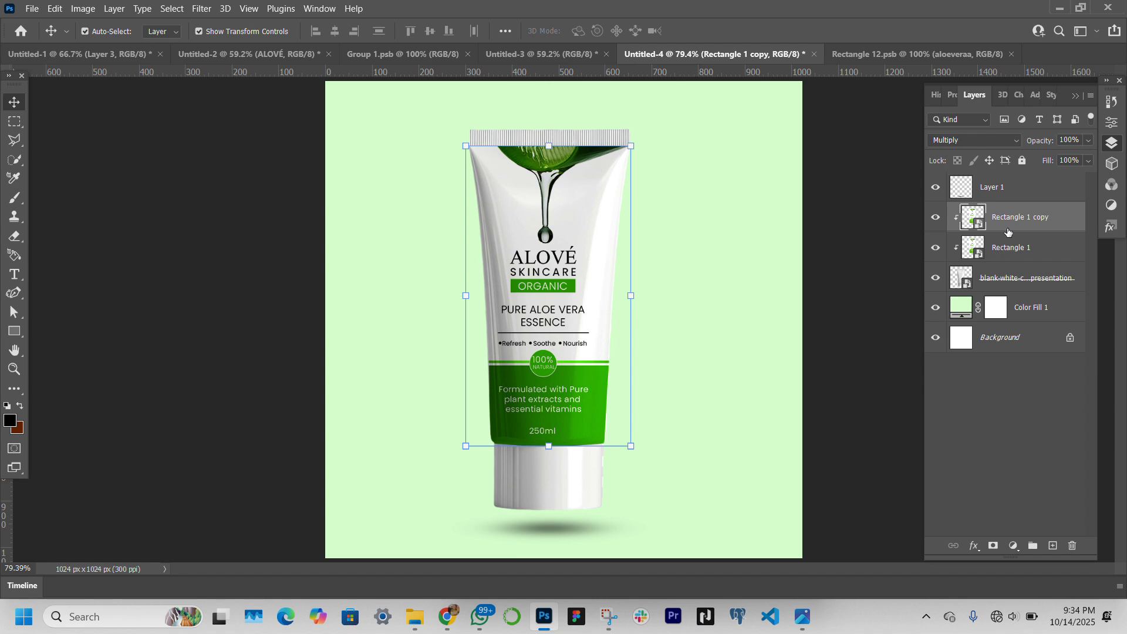
Set the duplicated label layer's blend mode to Overlay and its opacity to 24%
click(992, 141)
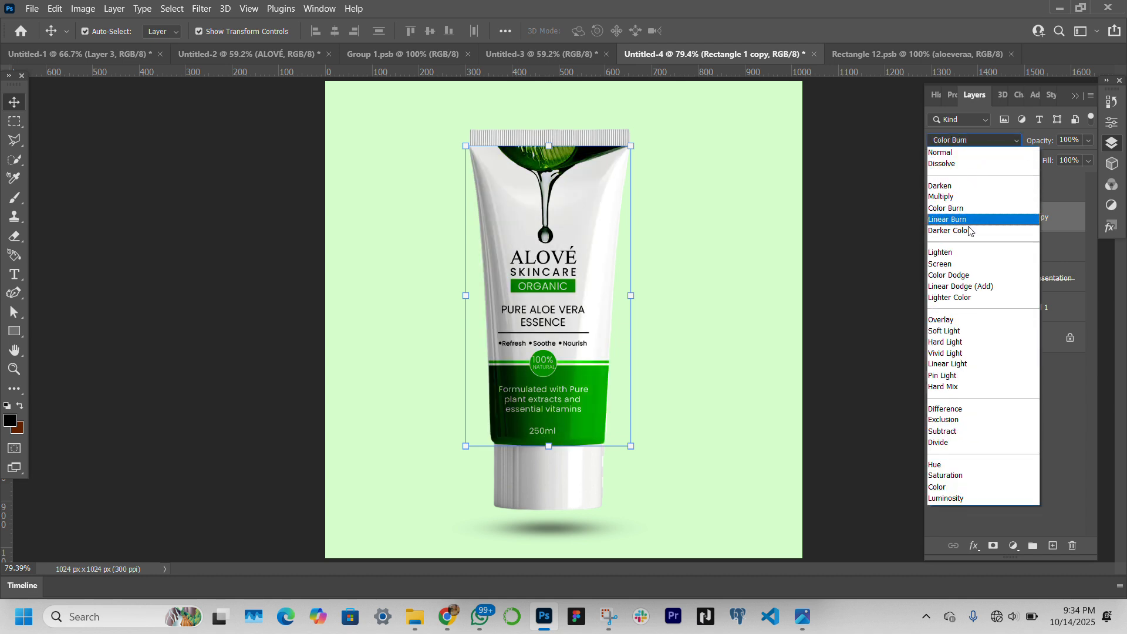
click(961, 321)
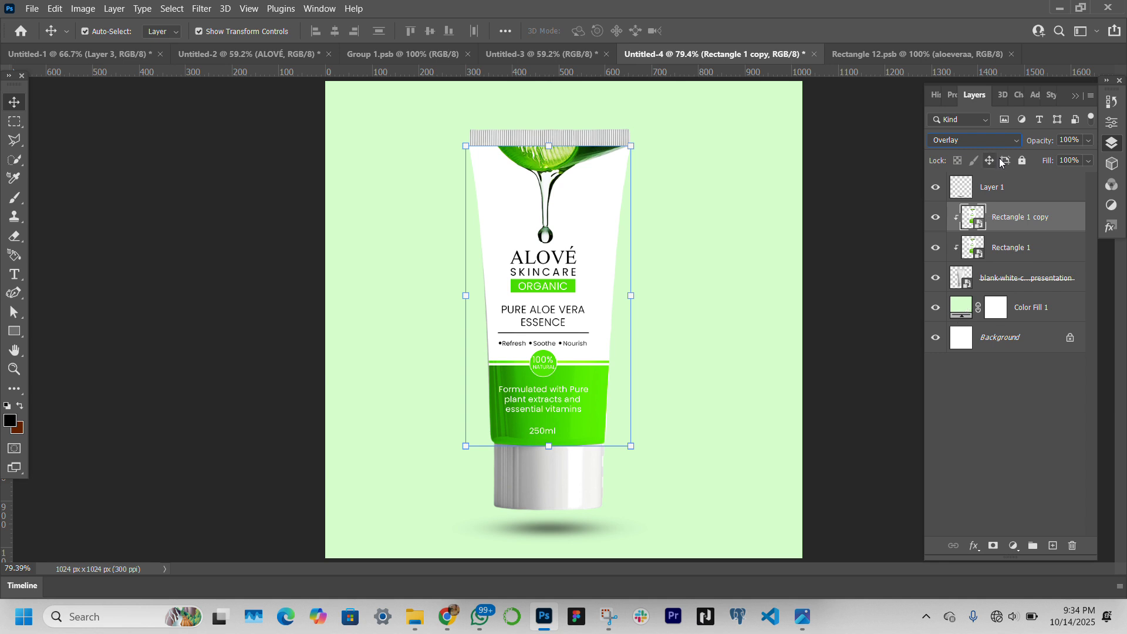
drag(1045, 139, 989, 141)
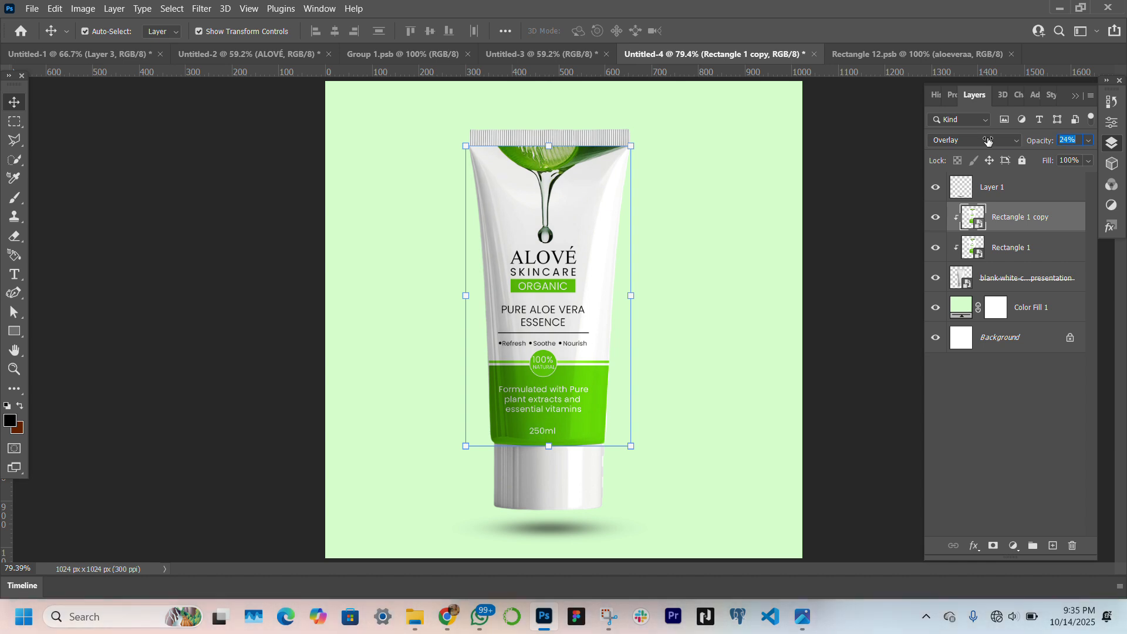
Toggle the duplicated label layer's visibility to compare the tube with and without the Overlay copy
click(936, 220)
click(937, 227)
click(938, 227)
click(938, 227)
click(786, 353)
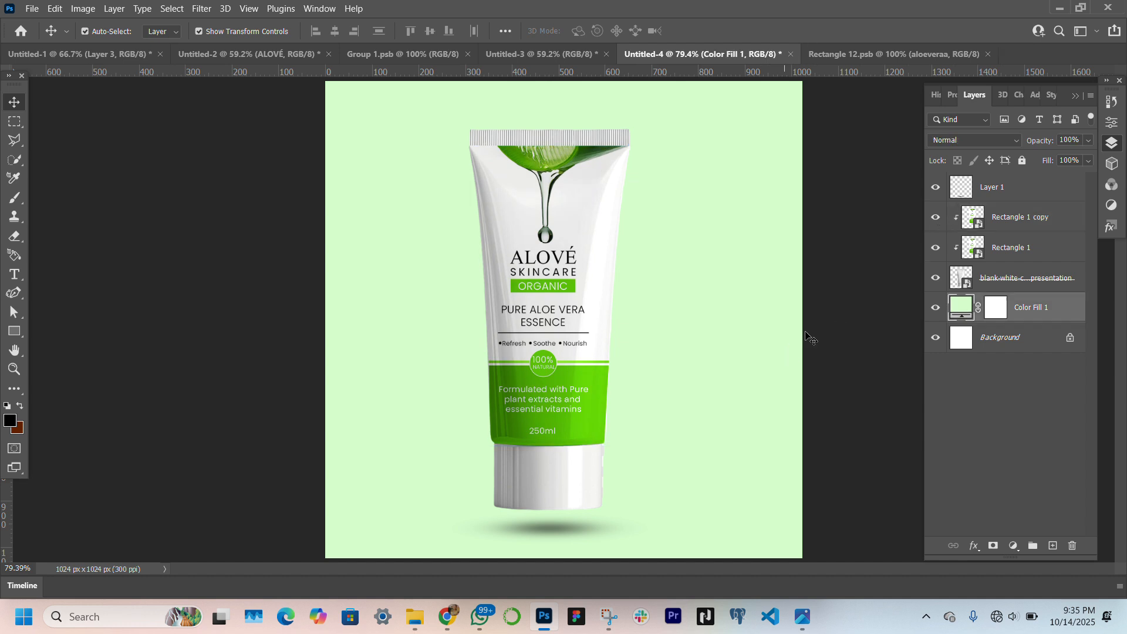
click(935, 218)
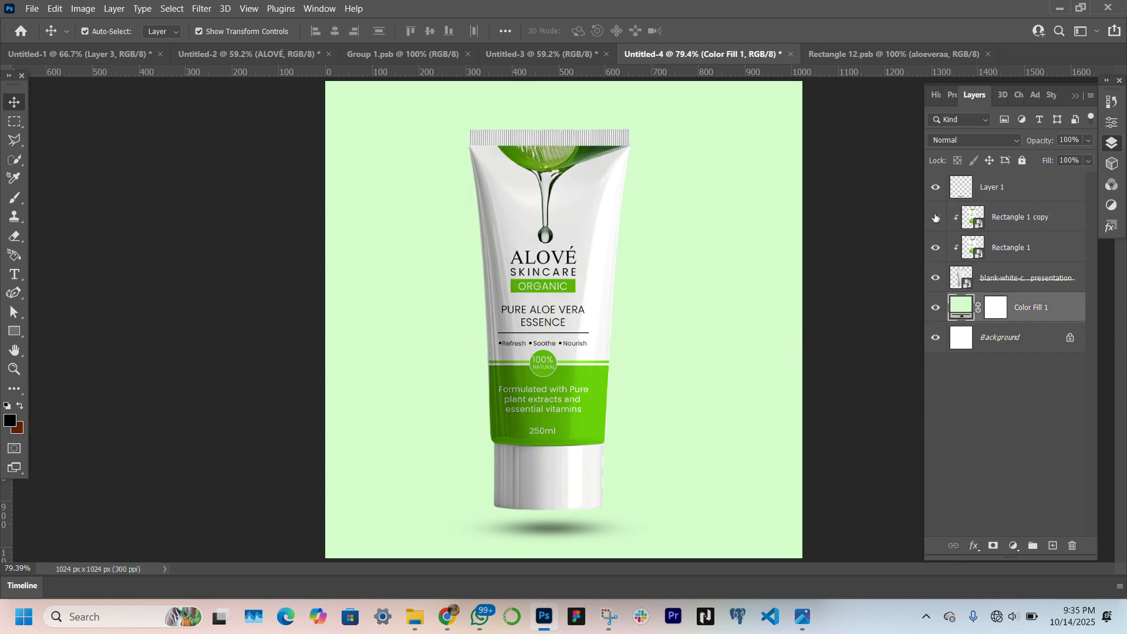
click(935, 218)
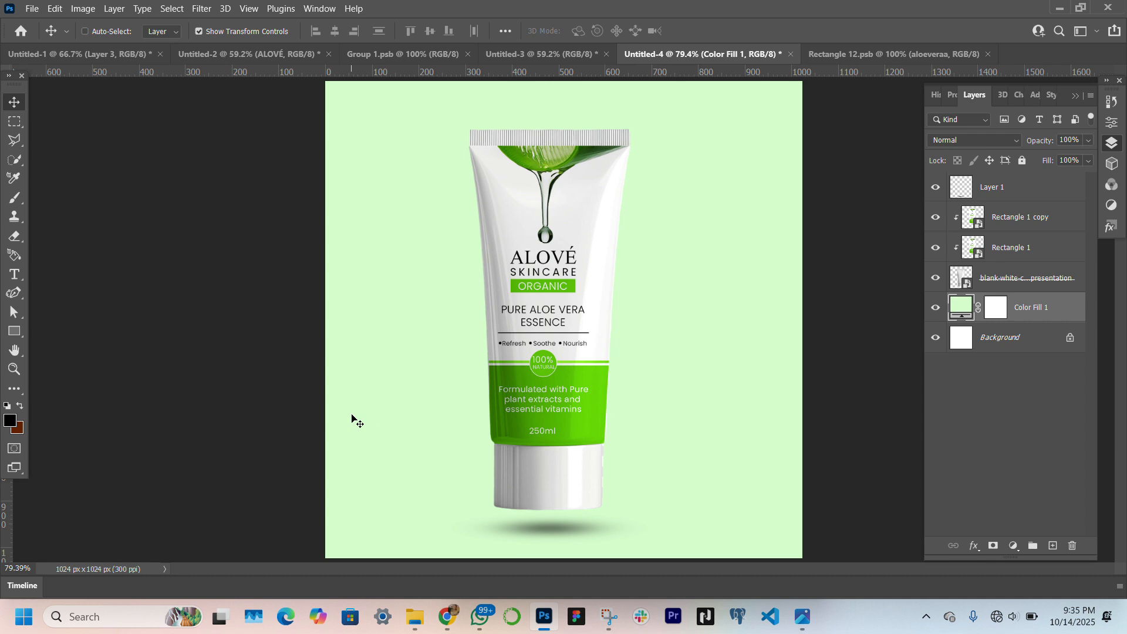
Stamp all visible layers into a new merged layer and open it in the Camera Raw Filter
key(ctrl+shift+alt+e)
click(201, 8)
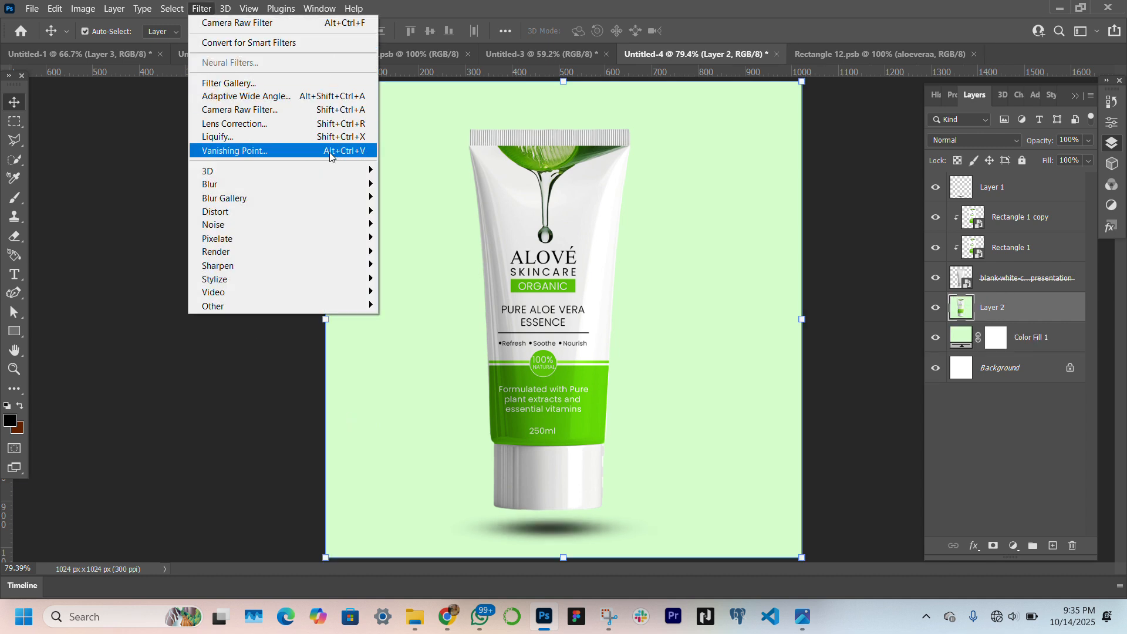
click(352, 111)
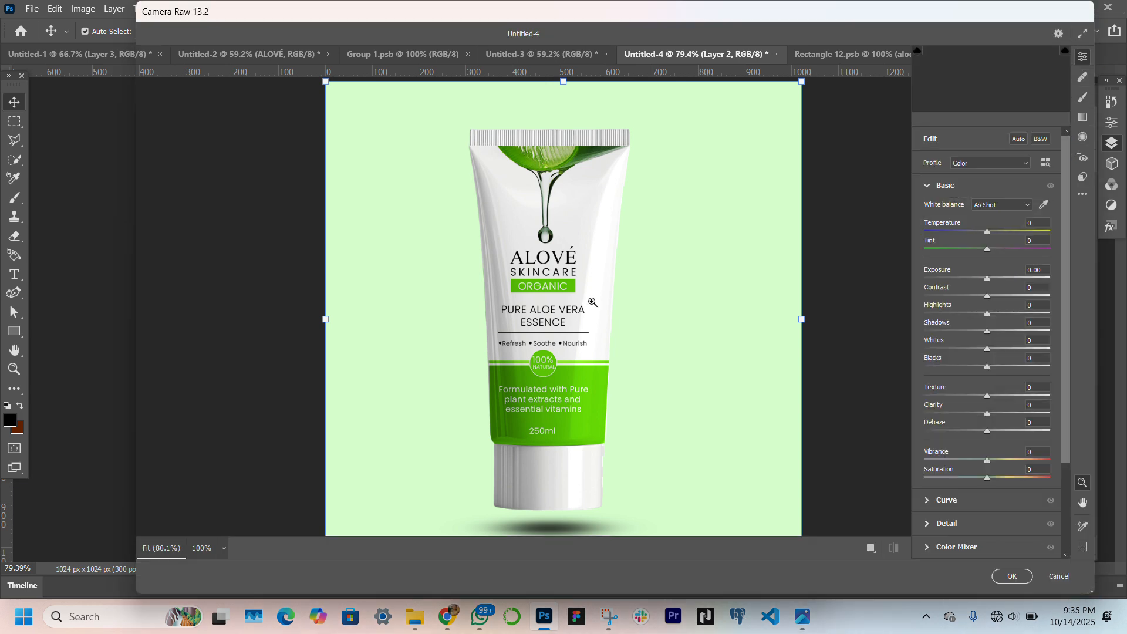
In Camera Raw, set Contrast to +23, Highlights to +21, Shadows to -36, Whites to +10 and Blacks to +9
click(1001, 296)
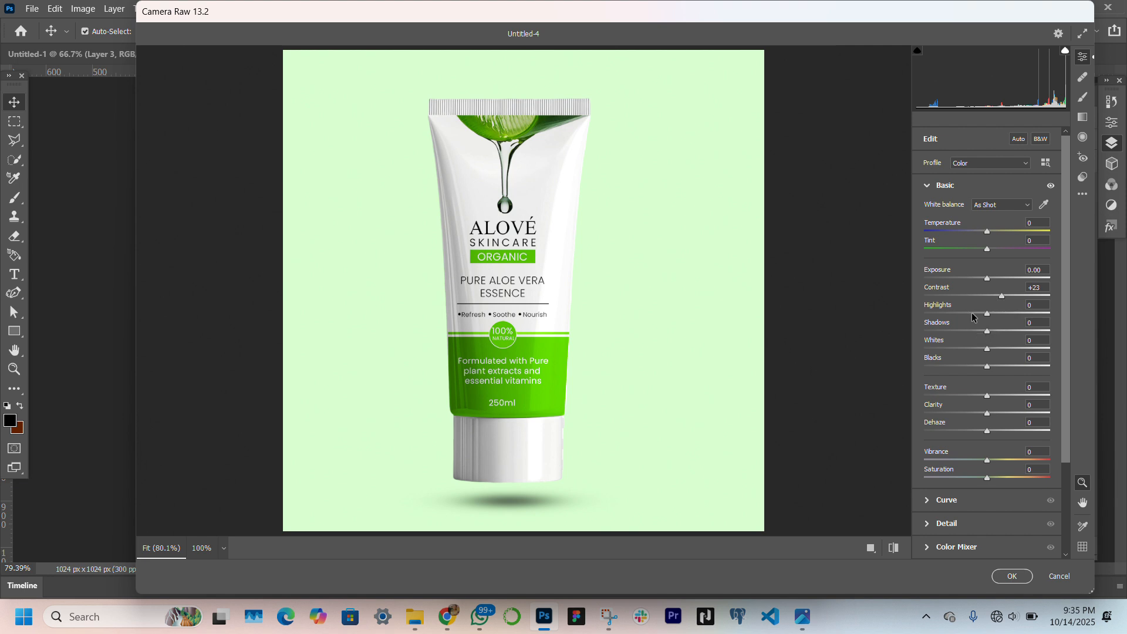
click(999, 313)
click(964, 331)
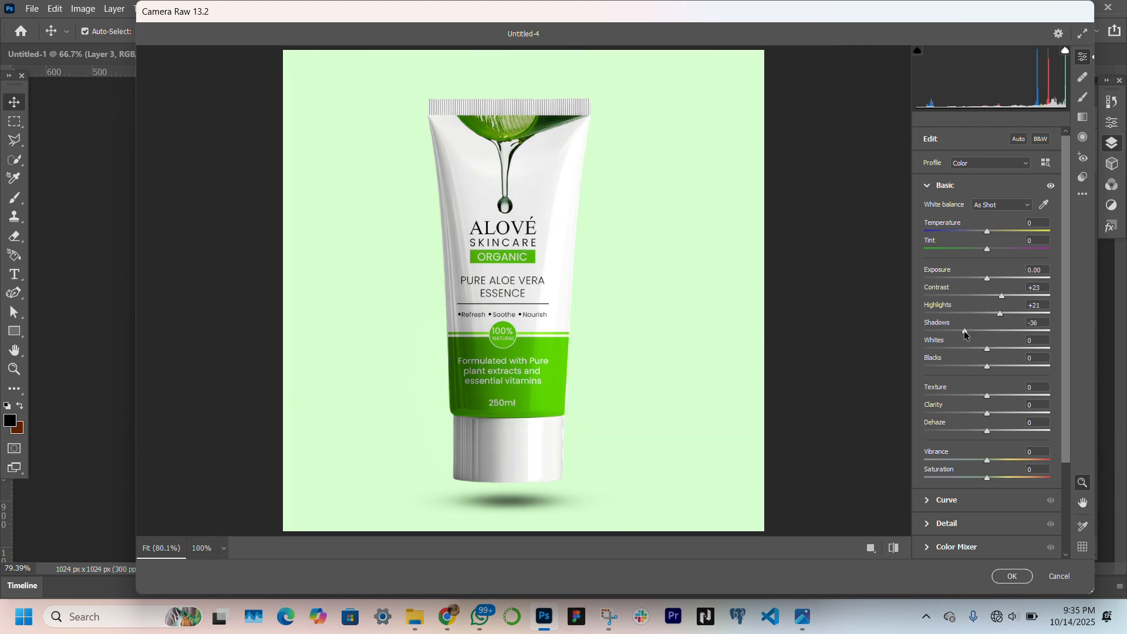
click(993, 349)
click(975, 366)
click(993, 367)
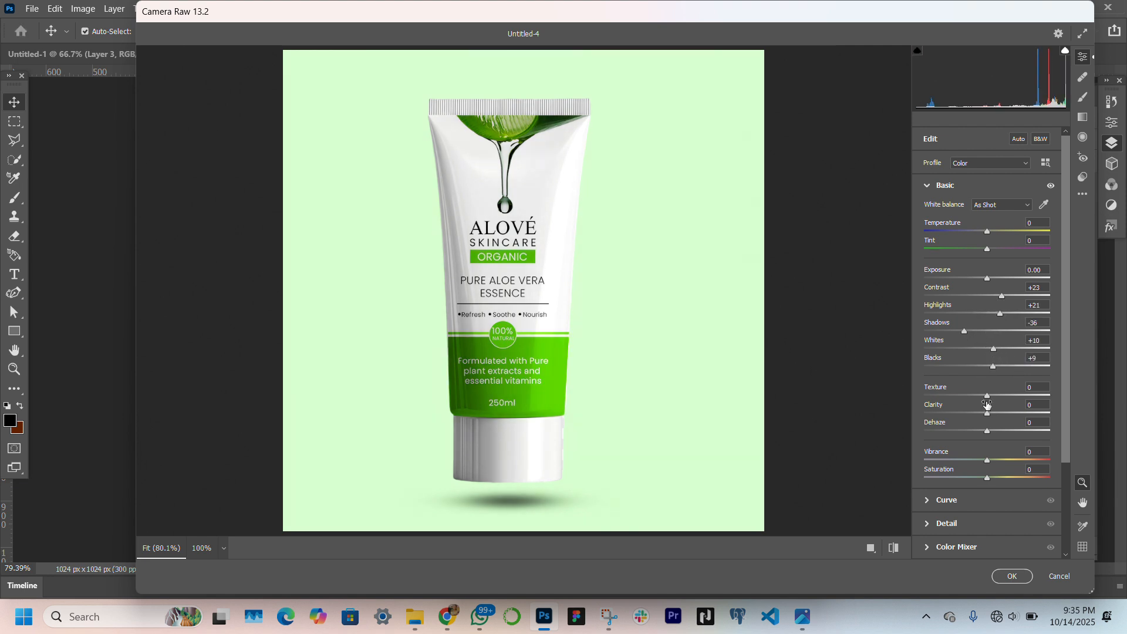
Set Texture to +14, Dehaze to +12 and Exposure to +0.05 for the merged mockup image
click(996, 395)
click(995, 430)
click(991, 278)
drag(991, 280, 989, 285)
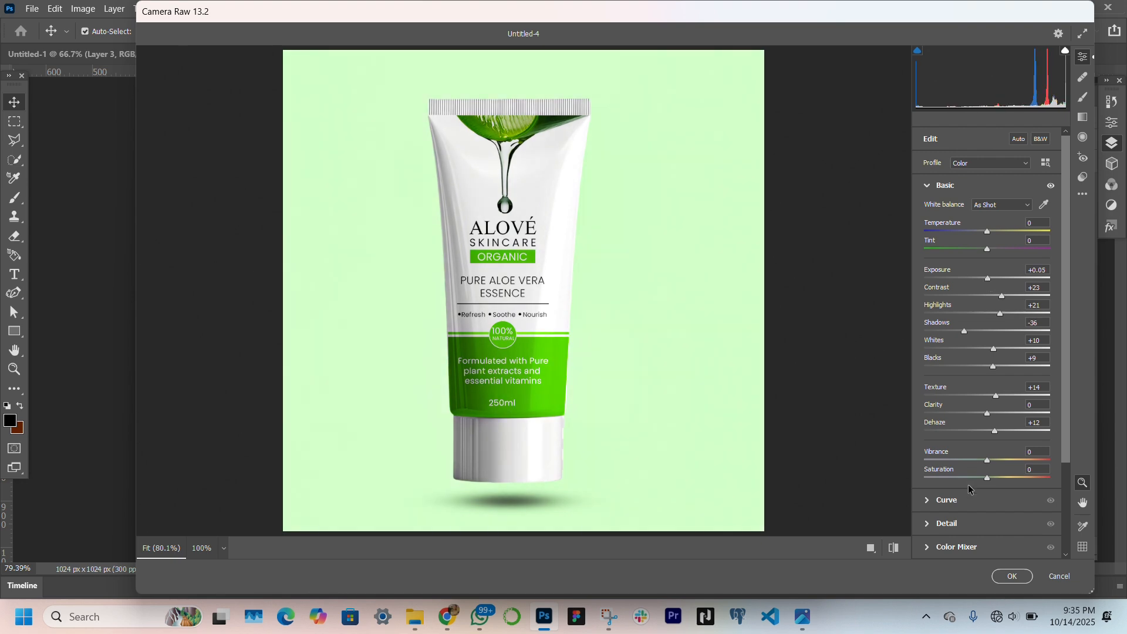
Apply the Camera Raw adjustments and move the merged Layer 2 above the Rectangle 1 copy layer
click(1010, 577)
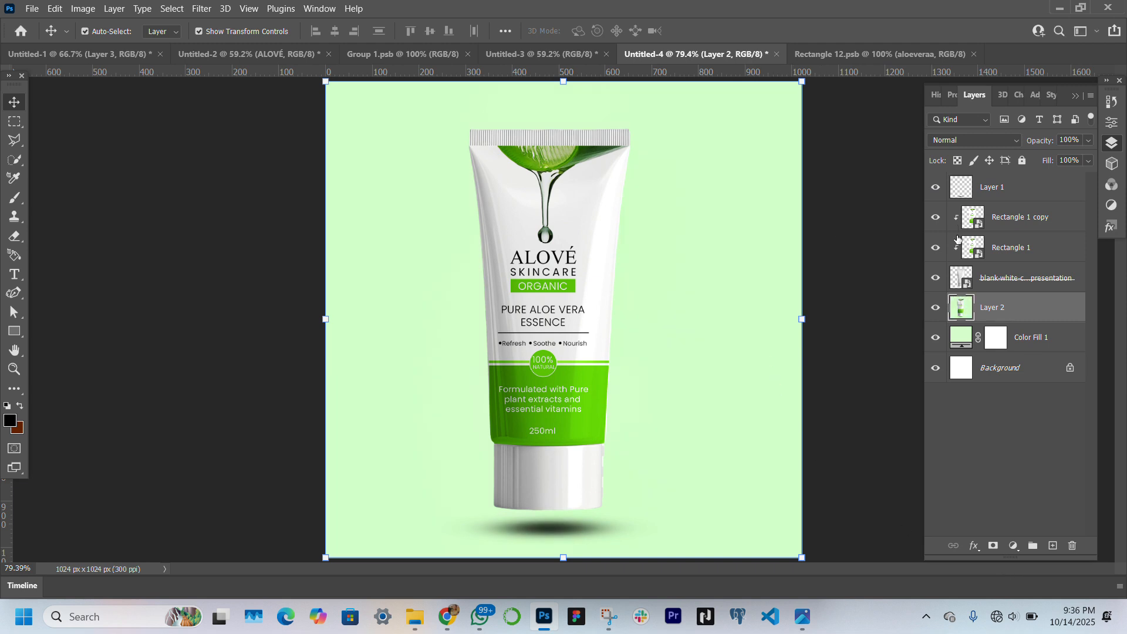
drag(1026, 305, 1026, 209)
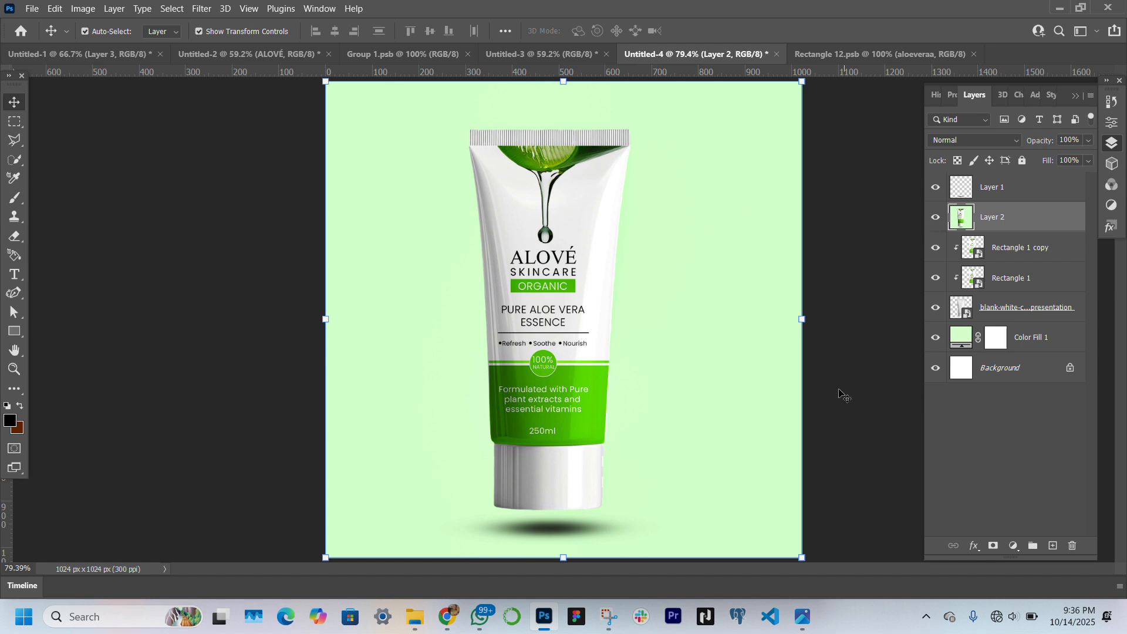
Nudge the separate shadow on Layer 1 slightly left, deselect it, and hide the layer so only the merged shadow shows
click(982, 185)
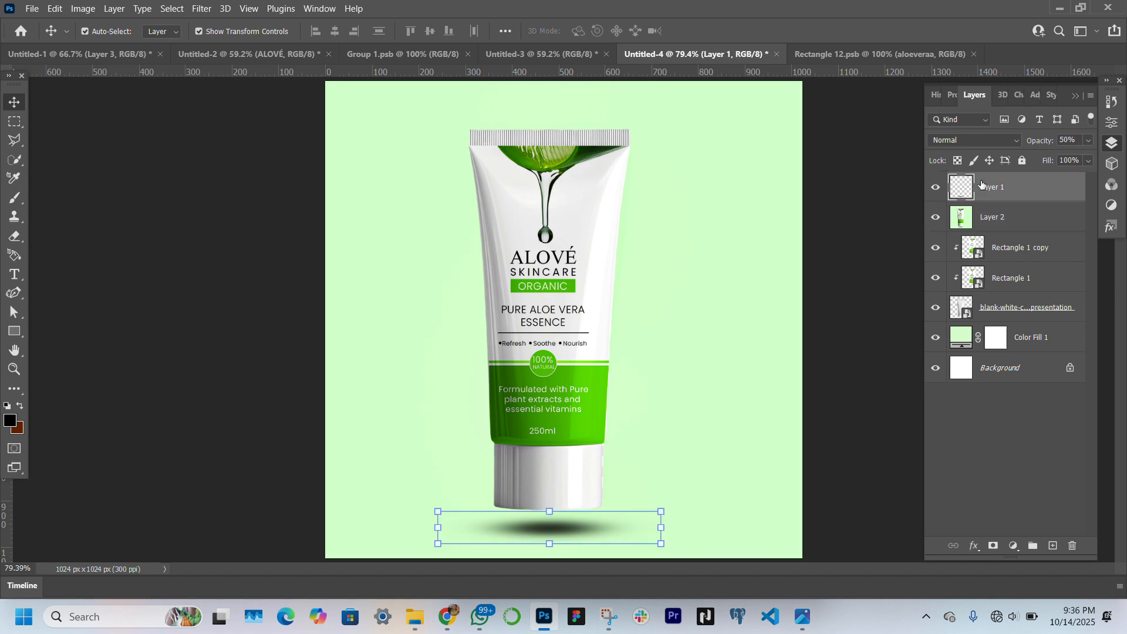
key(Left)
key(Left)
key(Left)
key(Left)
key(Left)
key(Left)
key(Left)
key(Left)
key(Left)
key(Left)
key(Left)
key(Left)
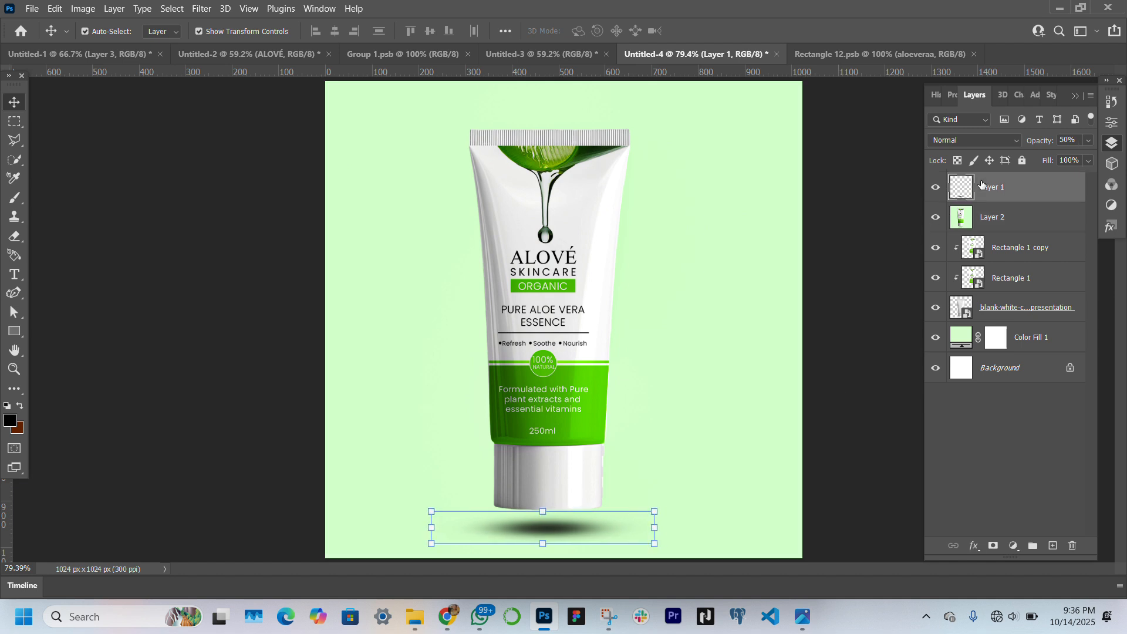
key(Left)
key(Left)
key(Left)
key(Left)
key(Left)
key(Left)
key(Left)
key(Left)
key(Left)
key(Left)
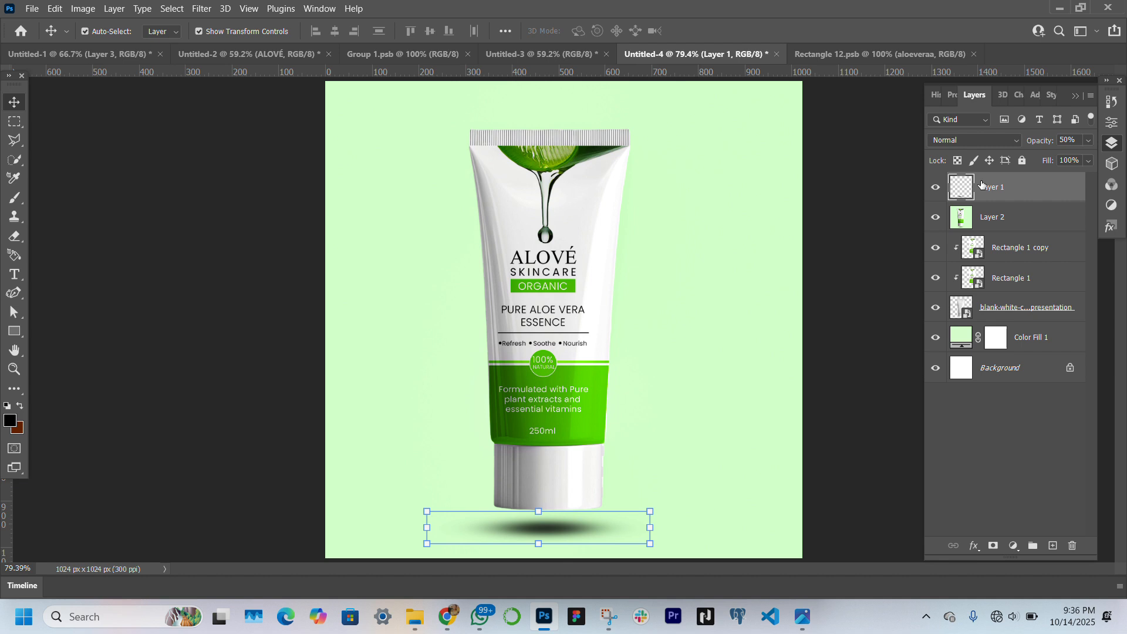
click(891, 337)
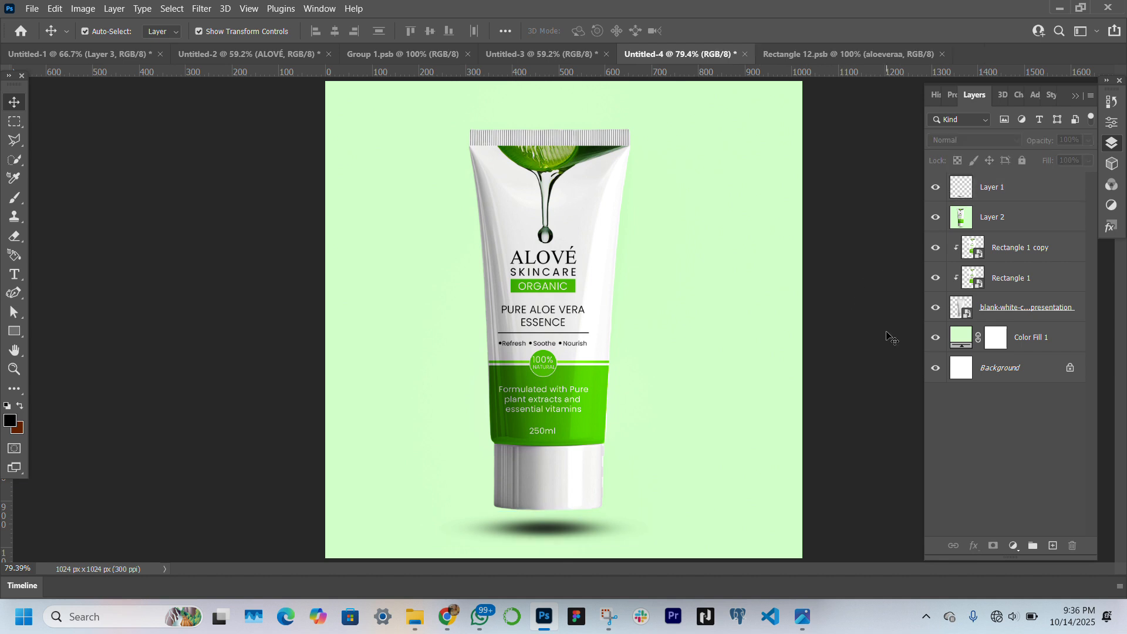
click(935, 186)
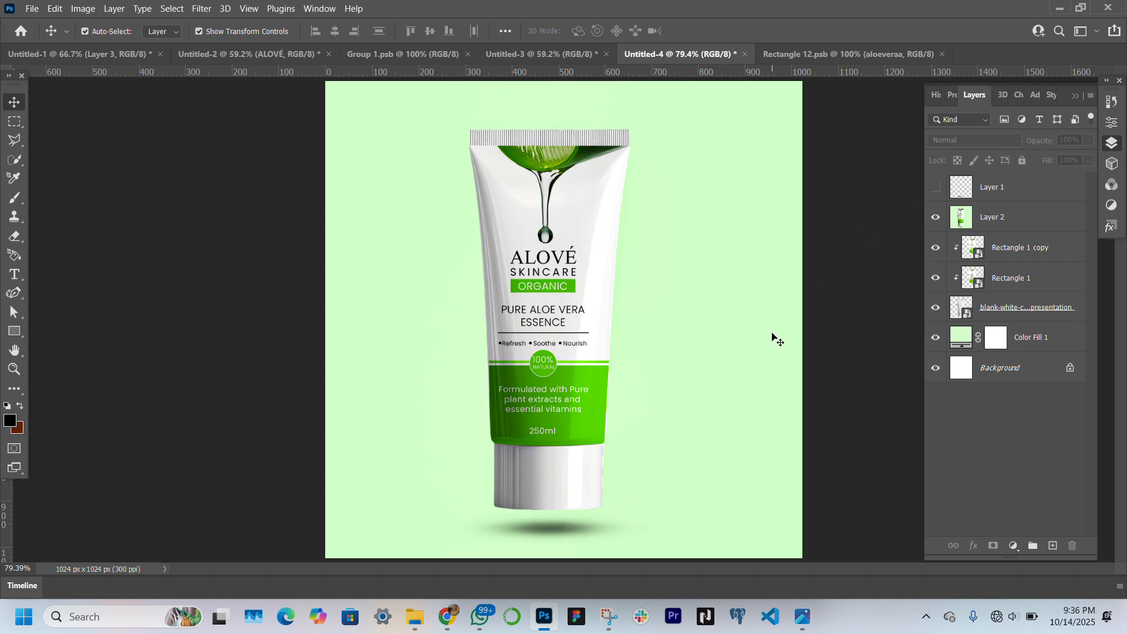